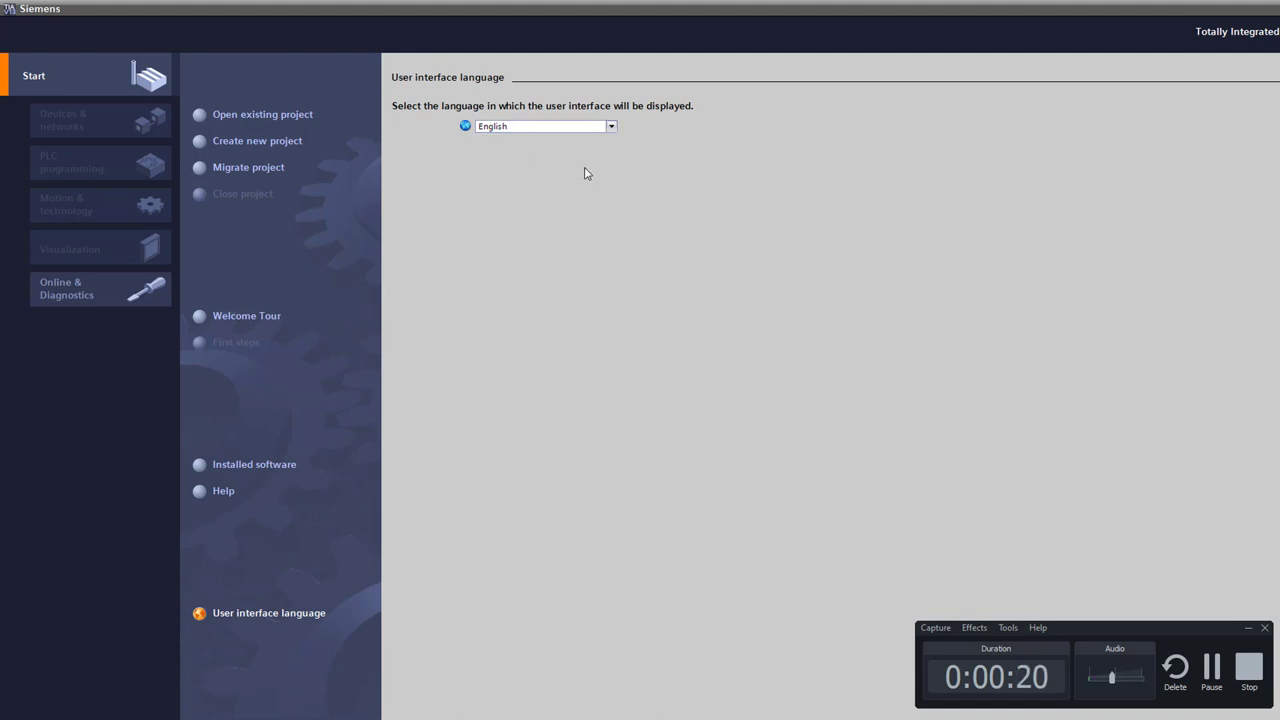
Create a new TIA Portal project named Project_wincc.
left_click(291, 146)
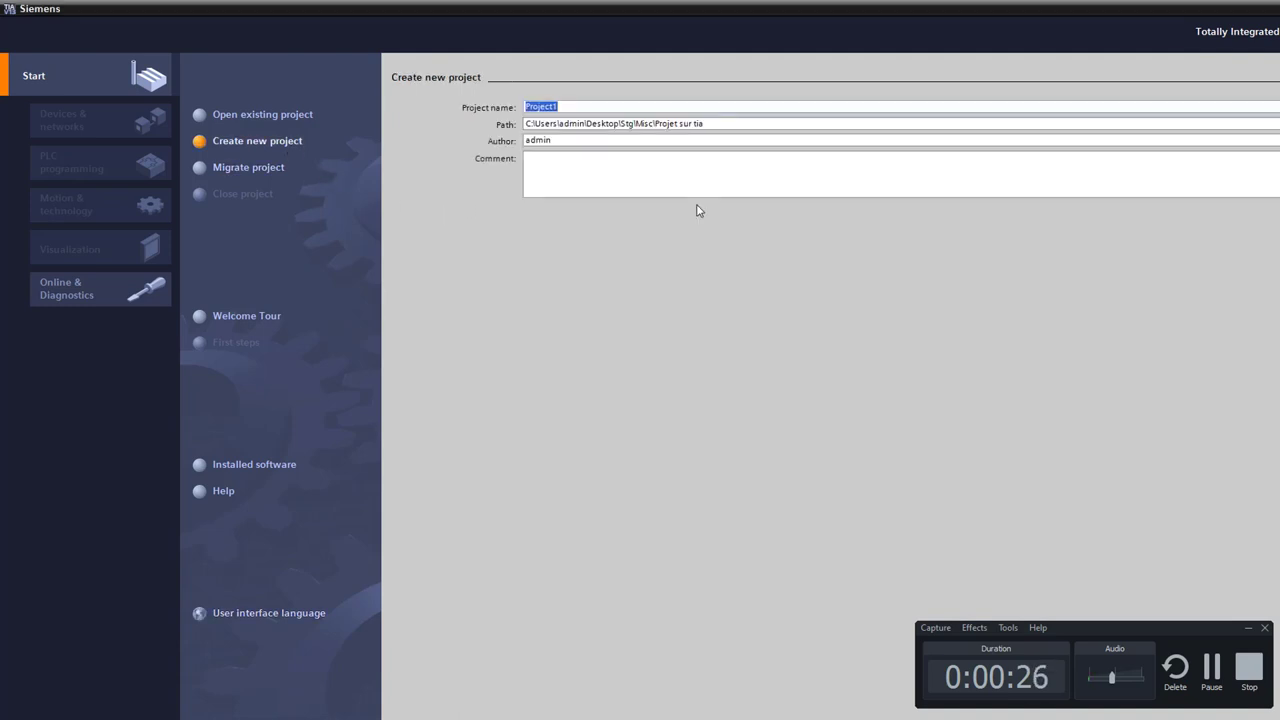
type("Project_wincc")
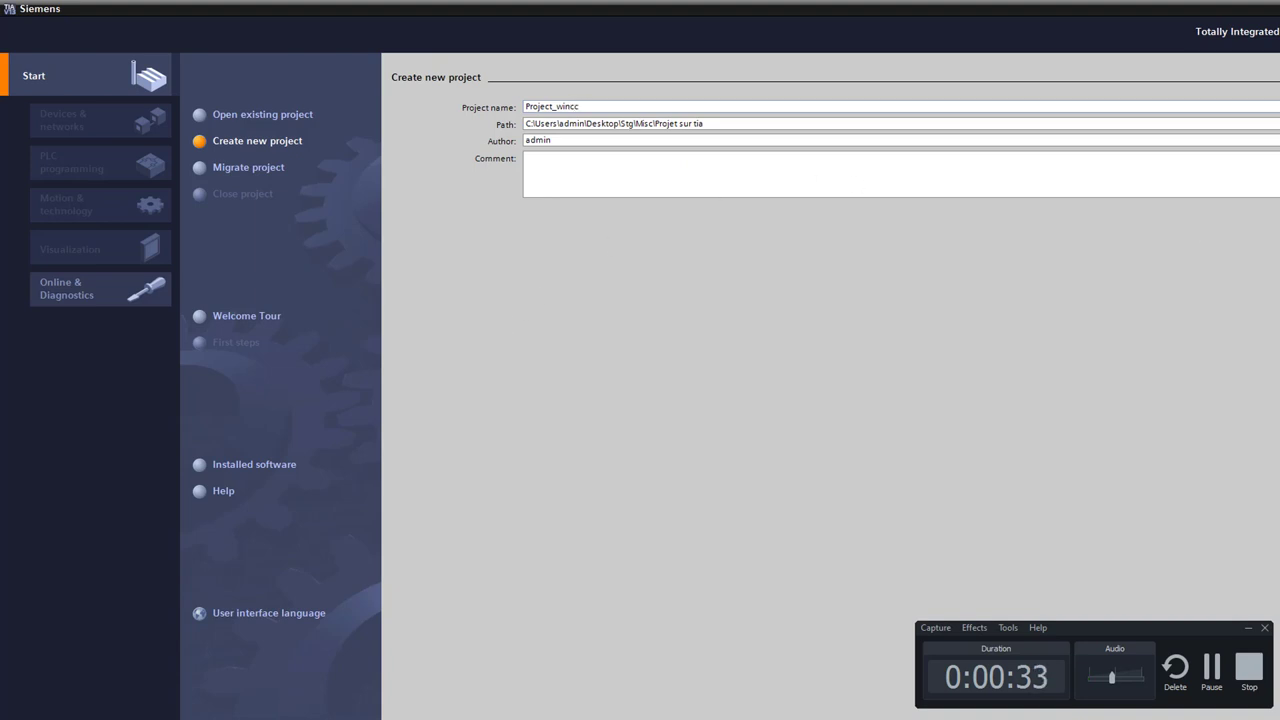
key("Return")
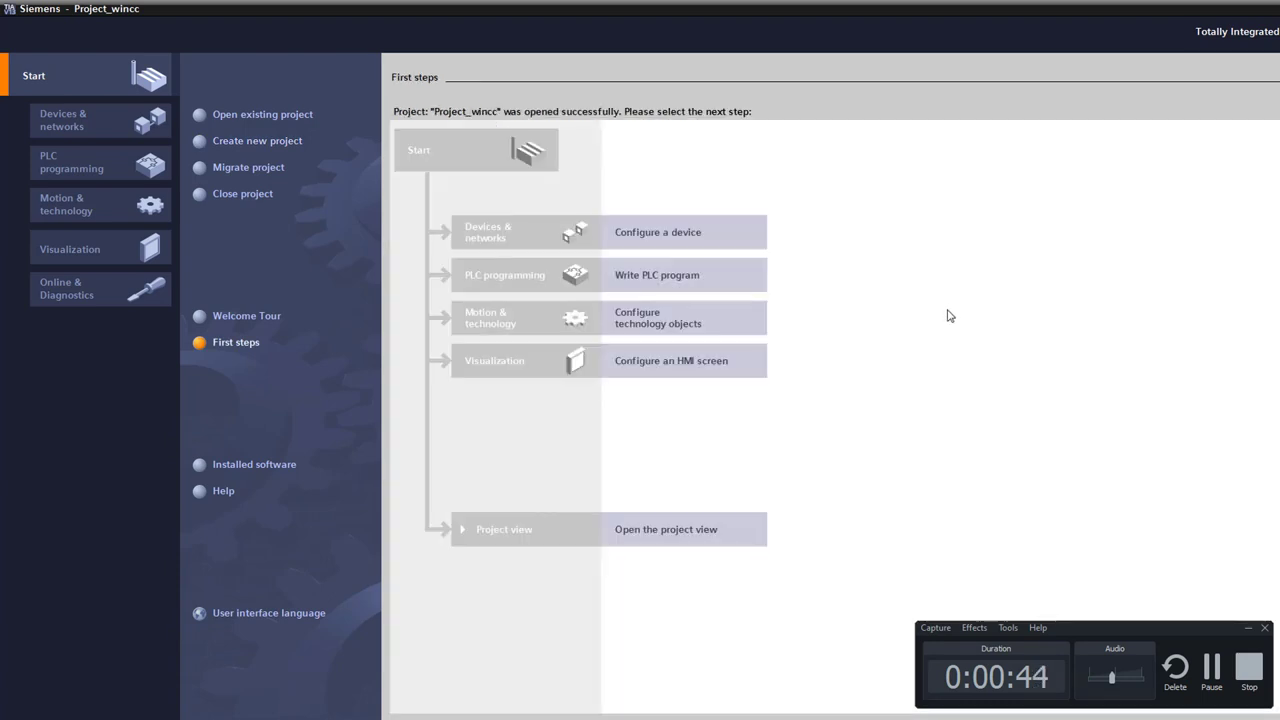
Add an S7-300 CPU 314C-2 DP, order number 6ES7 314-6CG03-0AB0, as PLC_1.
left_click(687, 233)
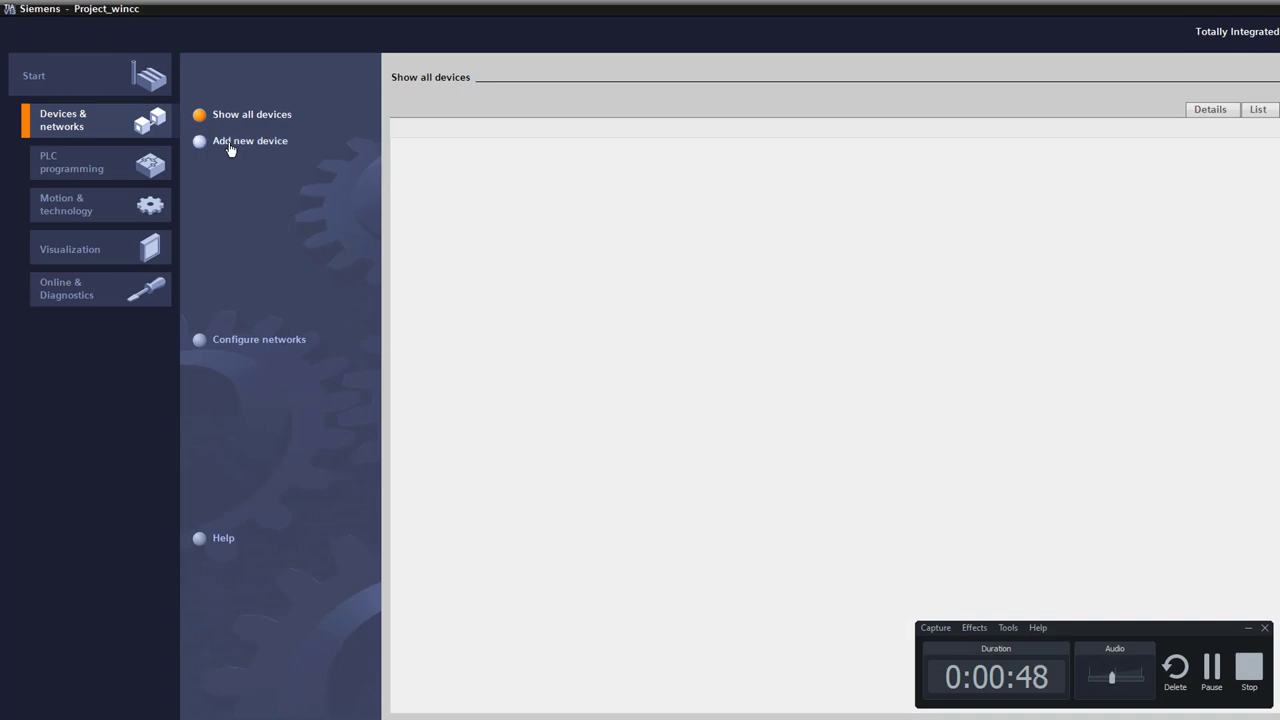
left_click(229, 142)
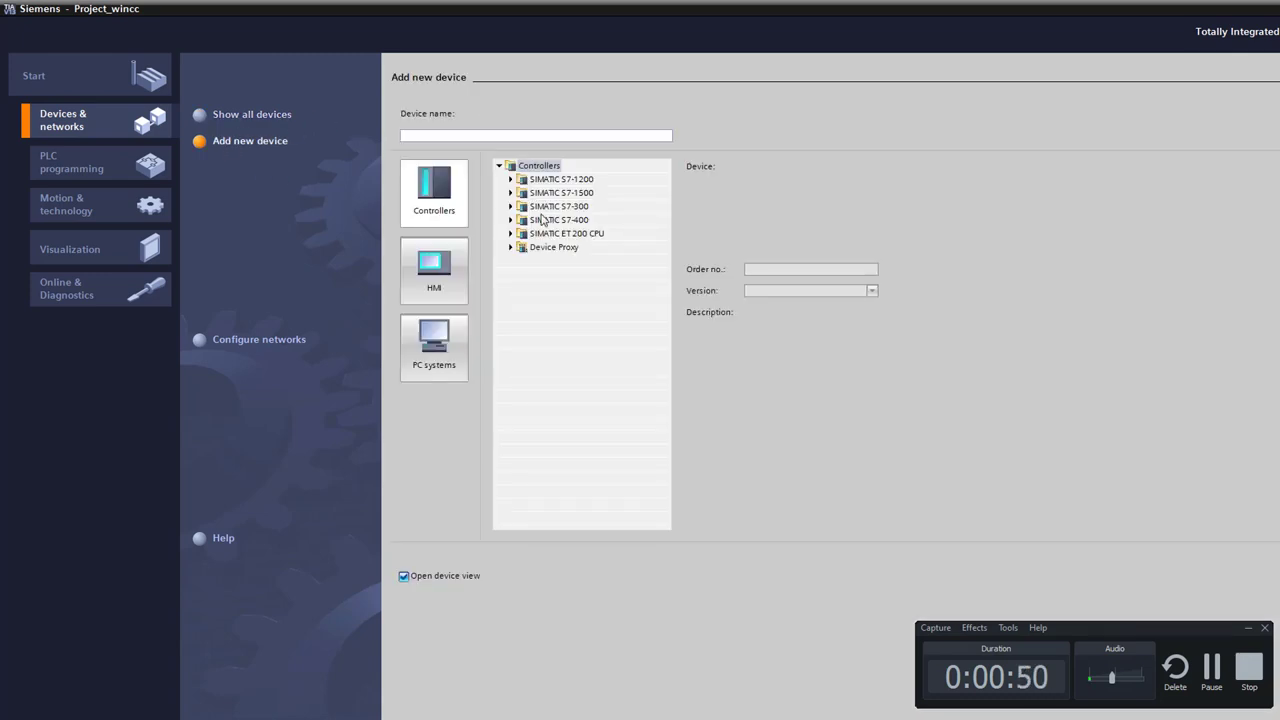
left_click(510, 207)
left_click(521, 220)
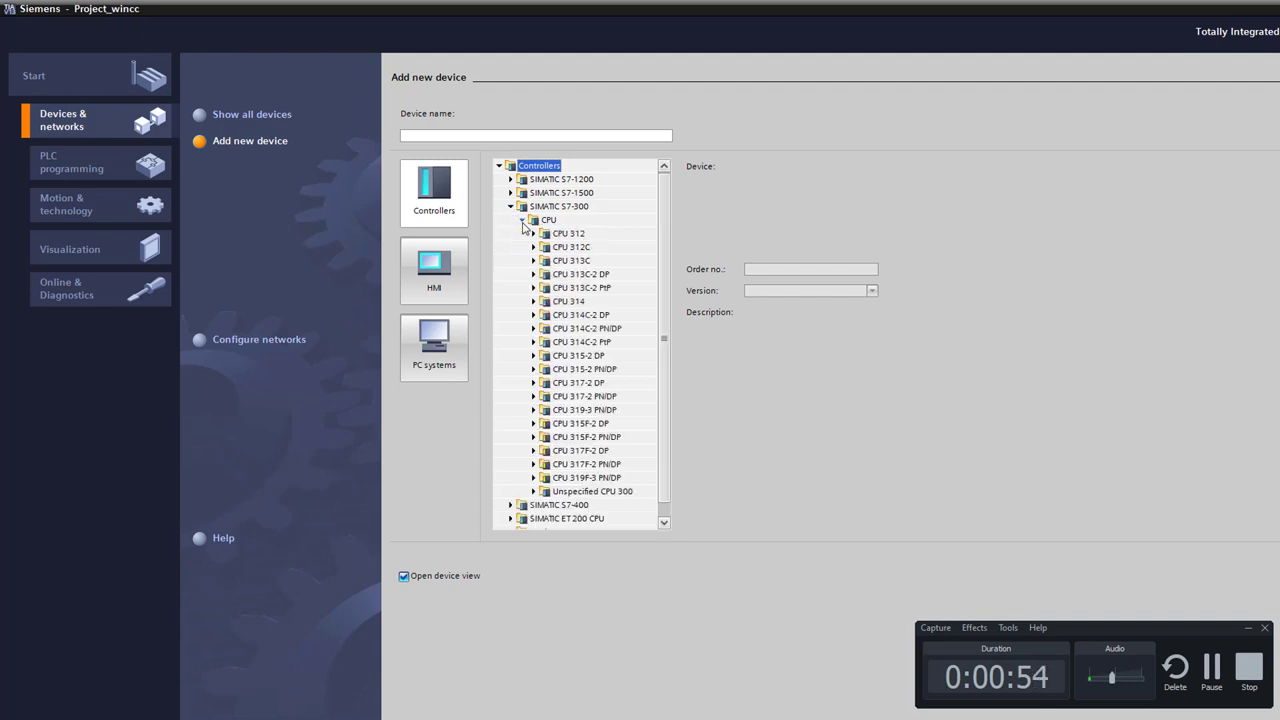
left_click(534, 275)
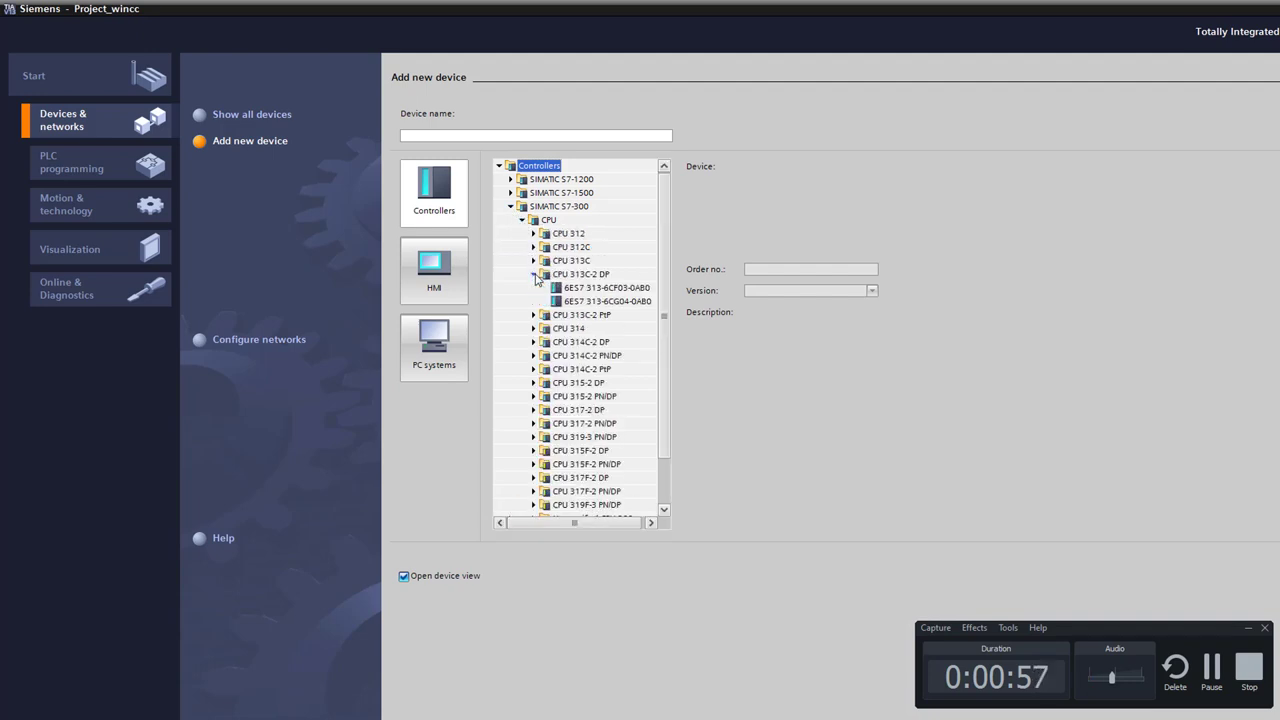
left_click(534, 343)
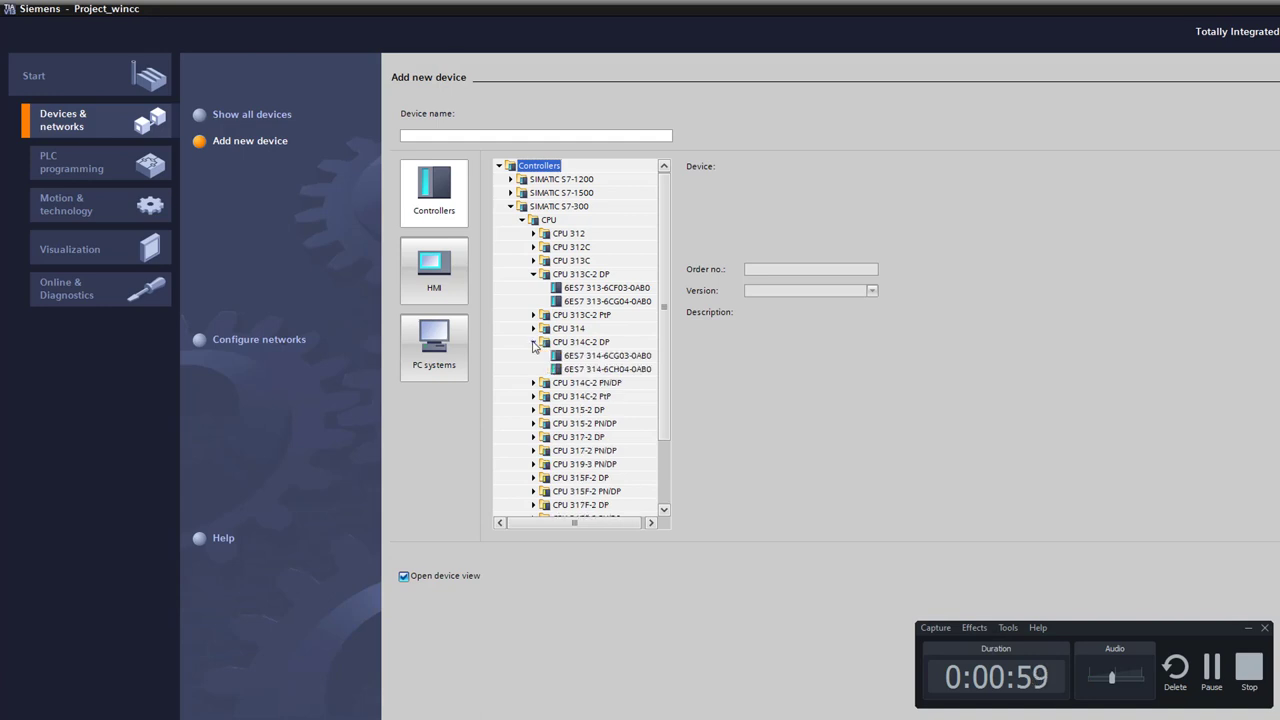
left_click(620, 358)
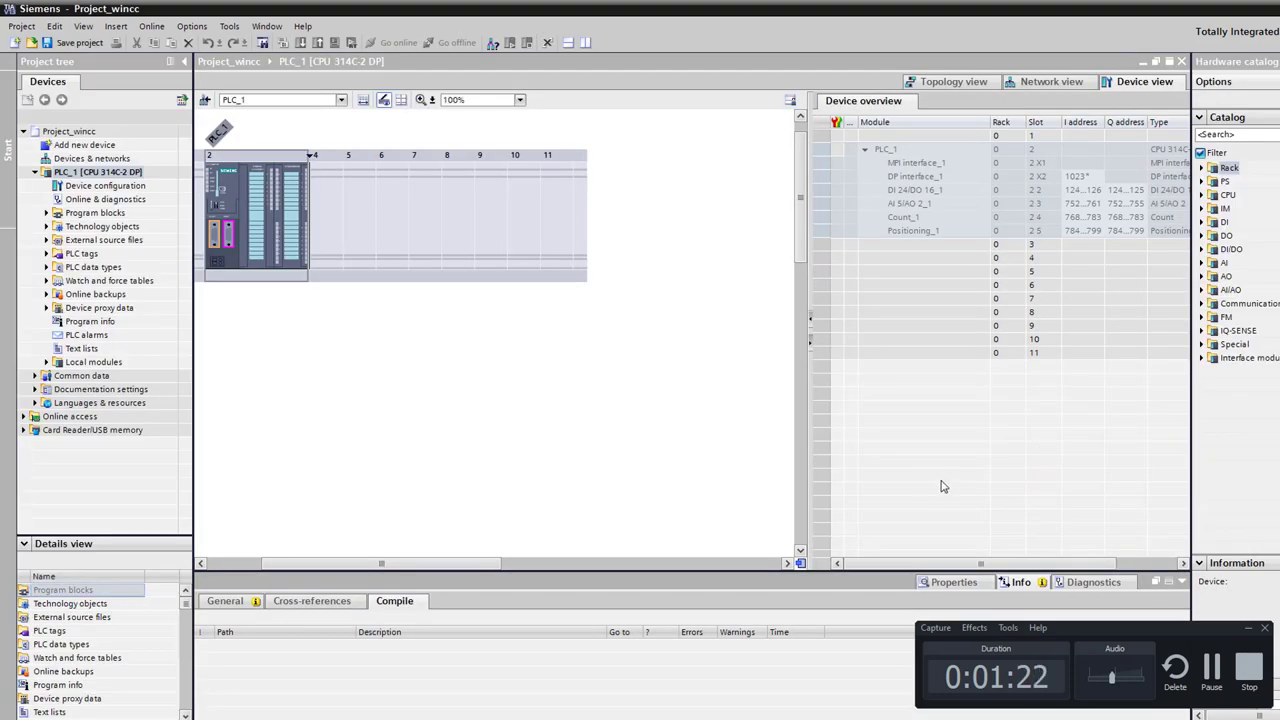
Add a new GRAPH function block under PLC_1's Program blocks via Add new block.
left_click_drag(479, 566, 425, 570)
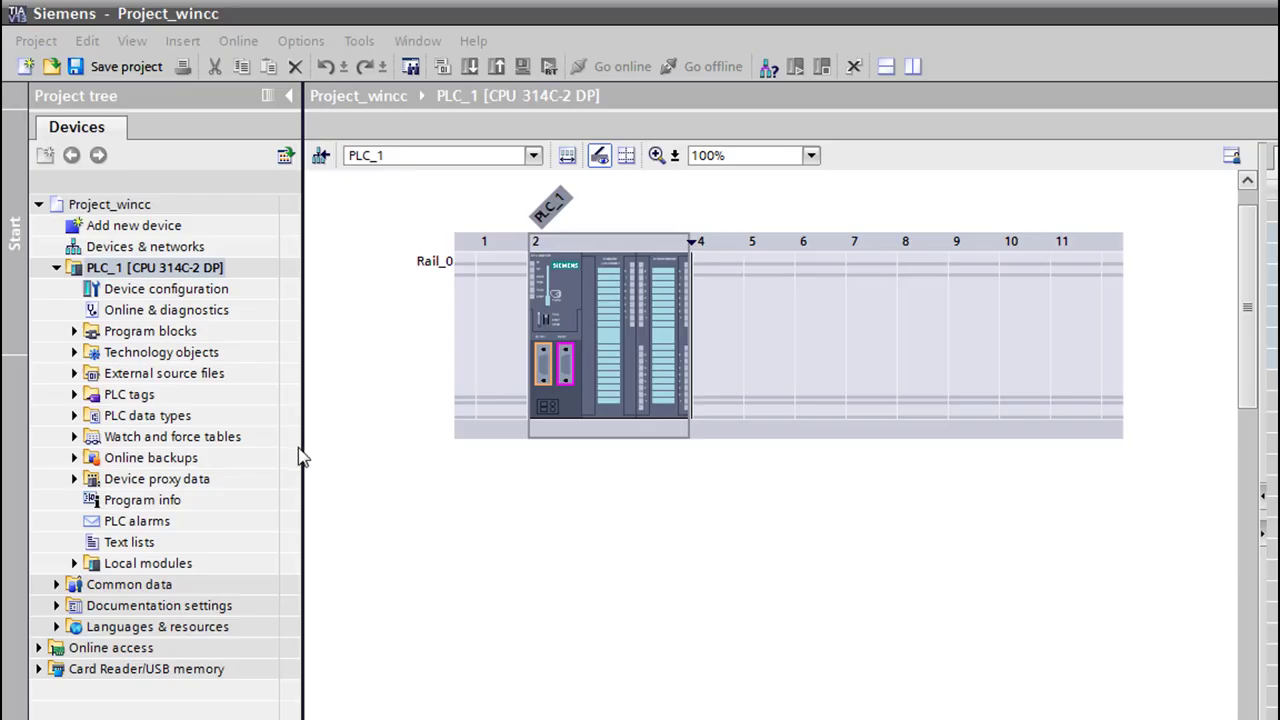
left_click(74, 332)
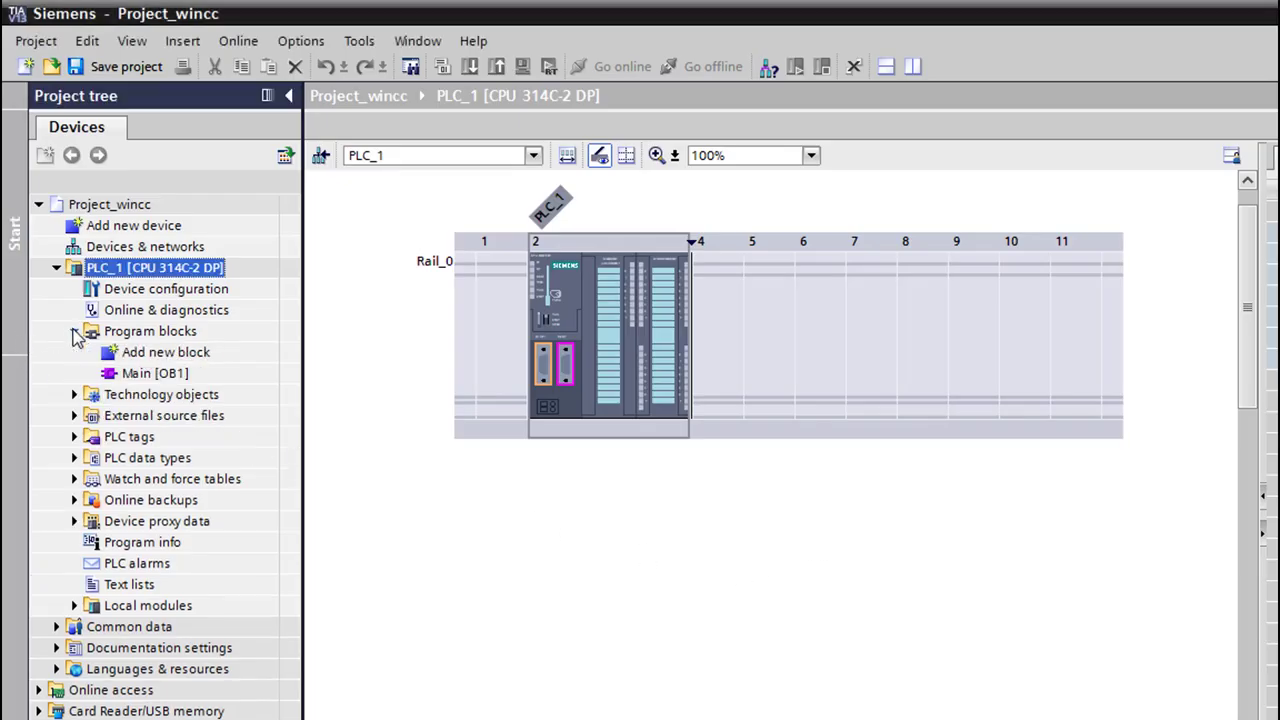
double_click(140, 356)
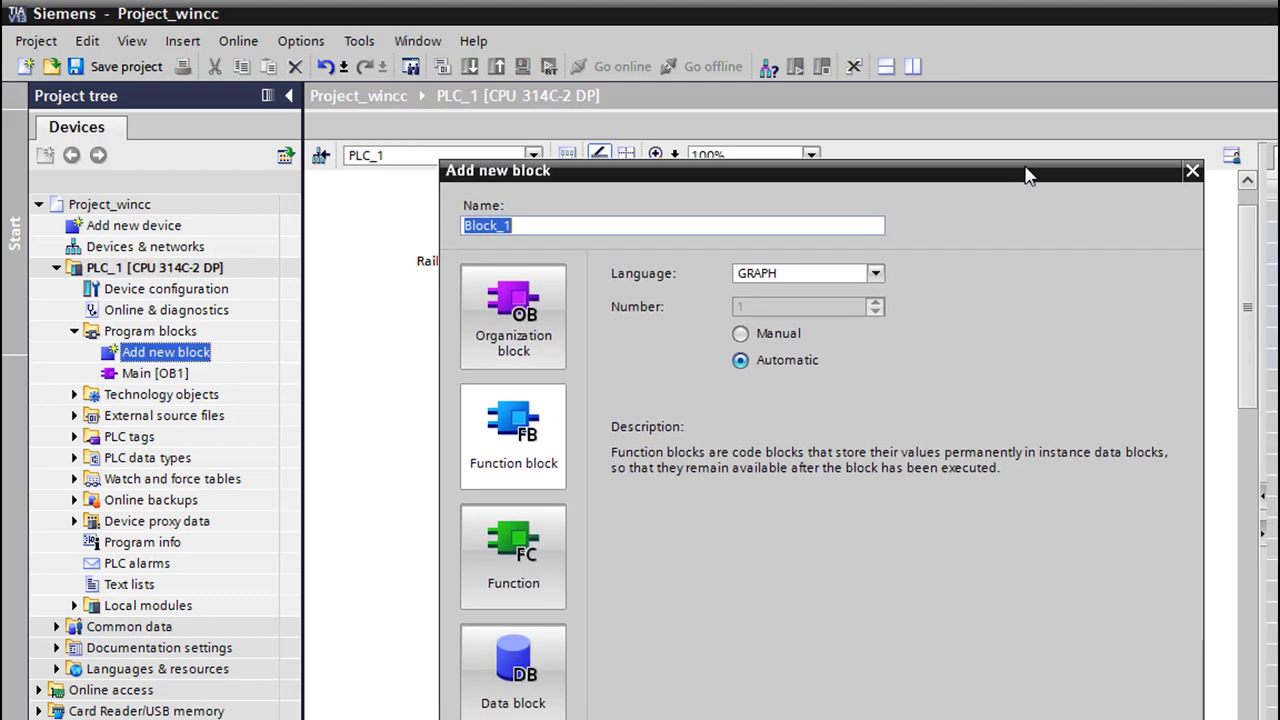
left_click(507, 397)
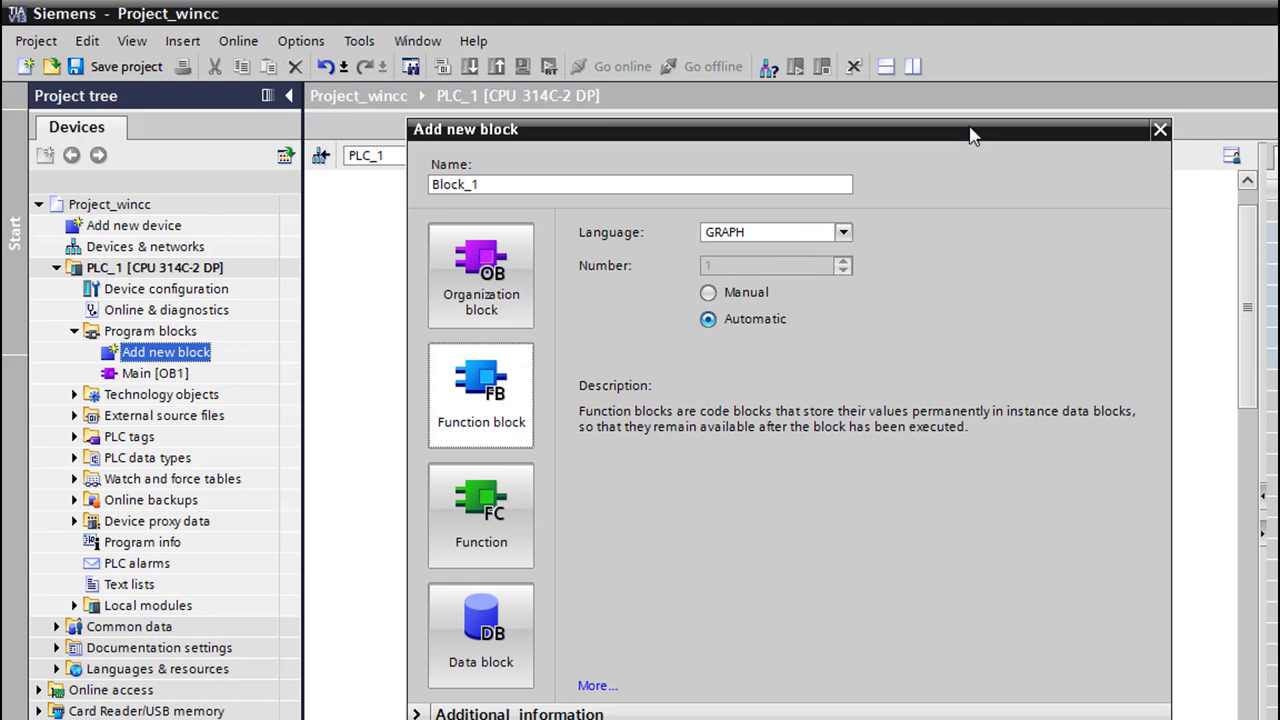
left_click_drag(970, 132, 910, 90)
left_click(932, 707)
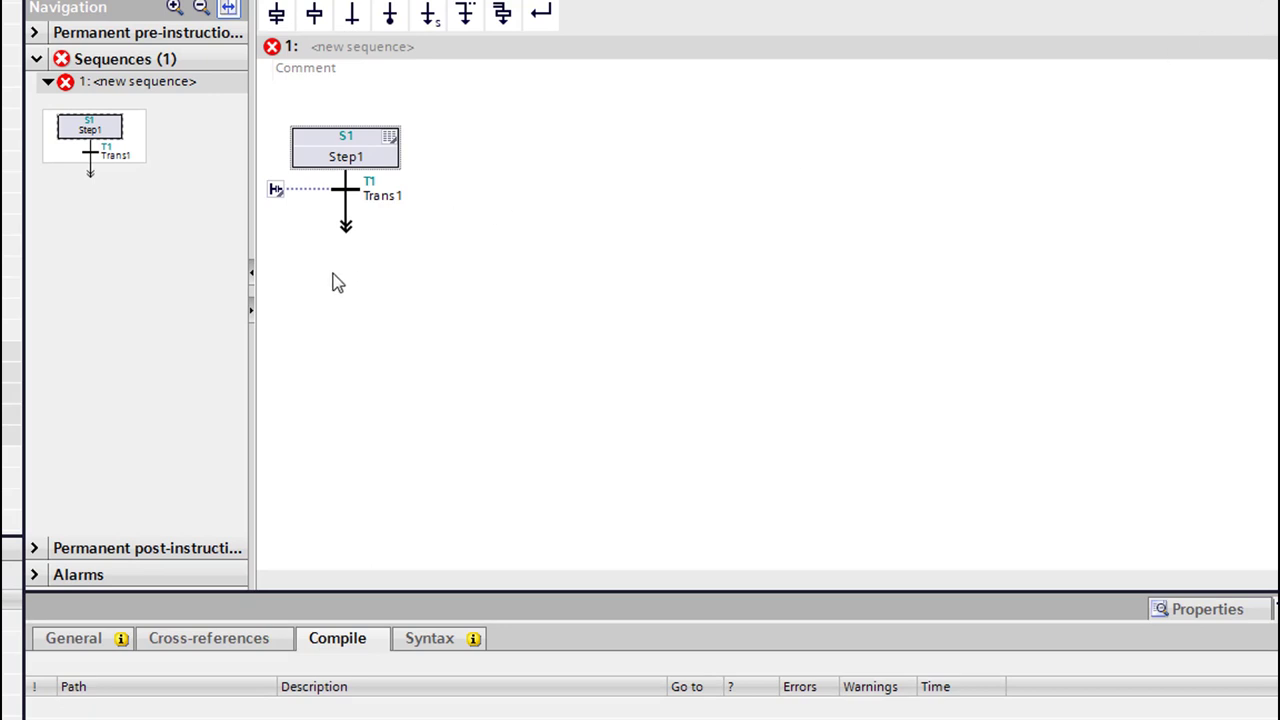
Insert two Step+Transition pairs after Trans1 and finish with a jump back to Step1.
left_click(308, 130)
left_click_drag(276, 13, 337, 223)
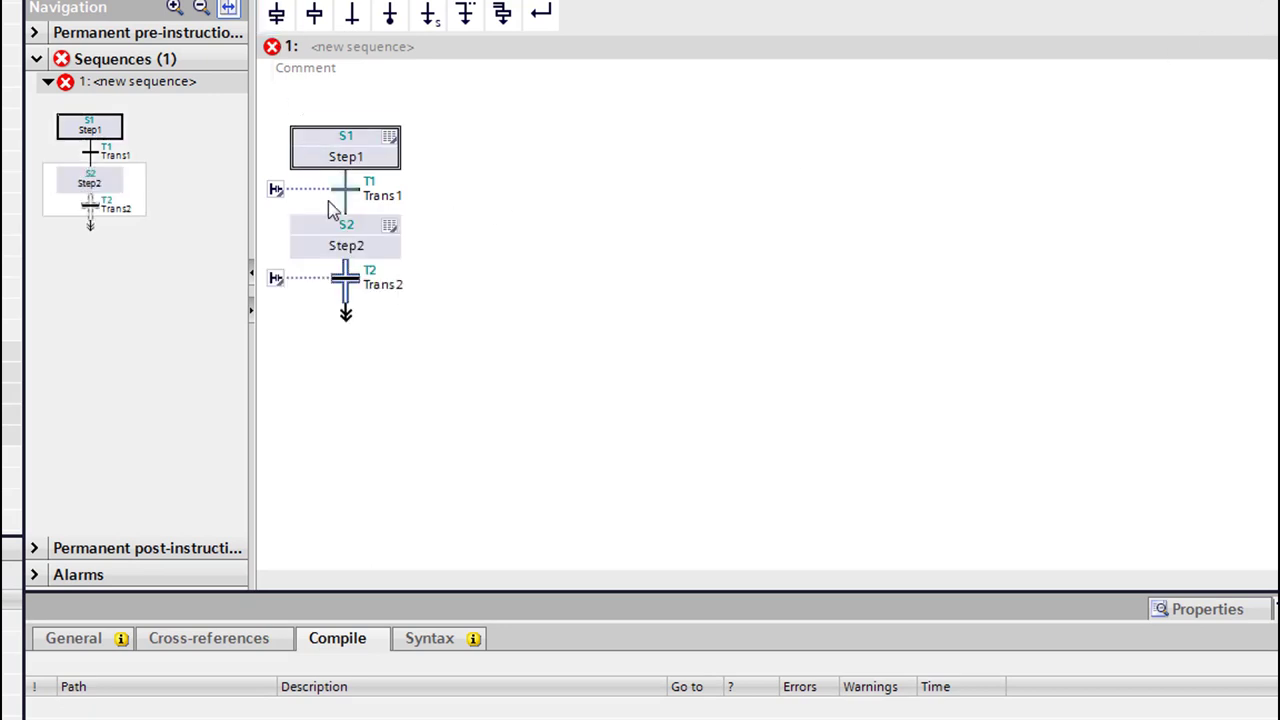
left_click(344, 318)
left_click_drag(276, 13, 346, 318)
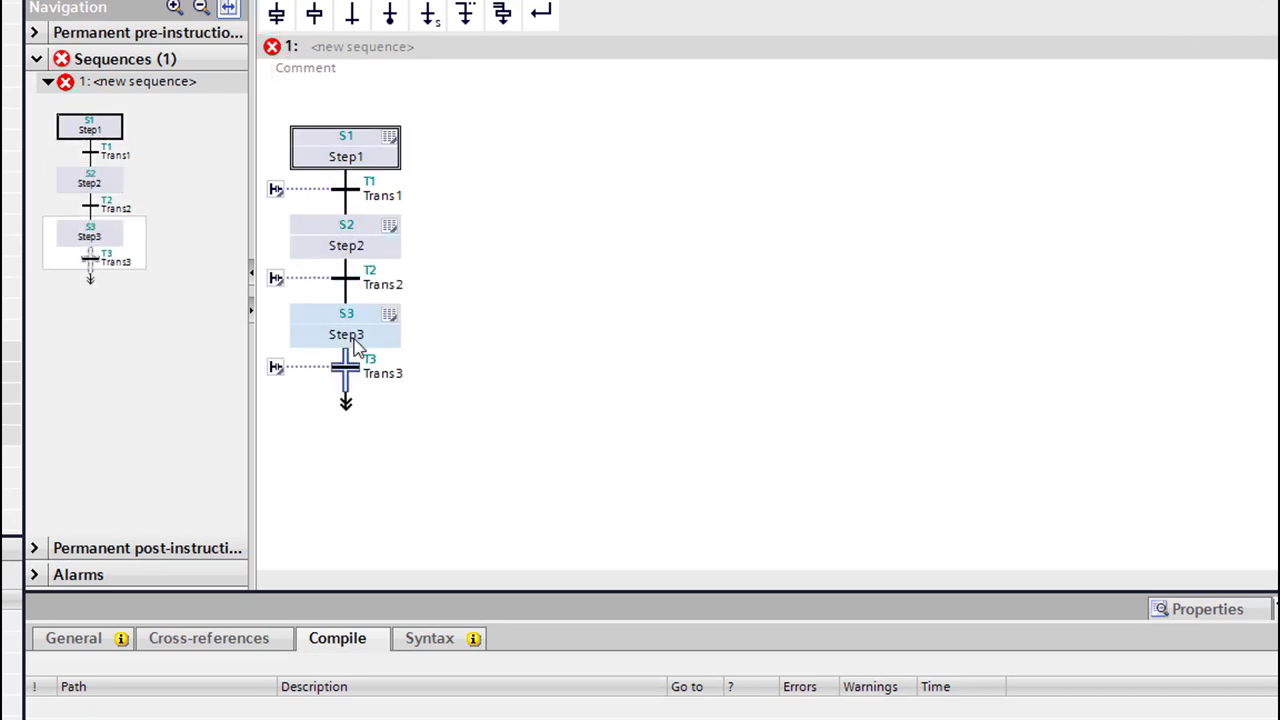
left_click(346, 403)
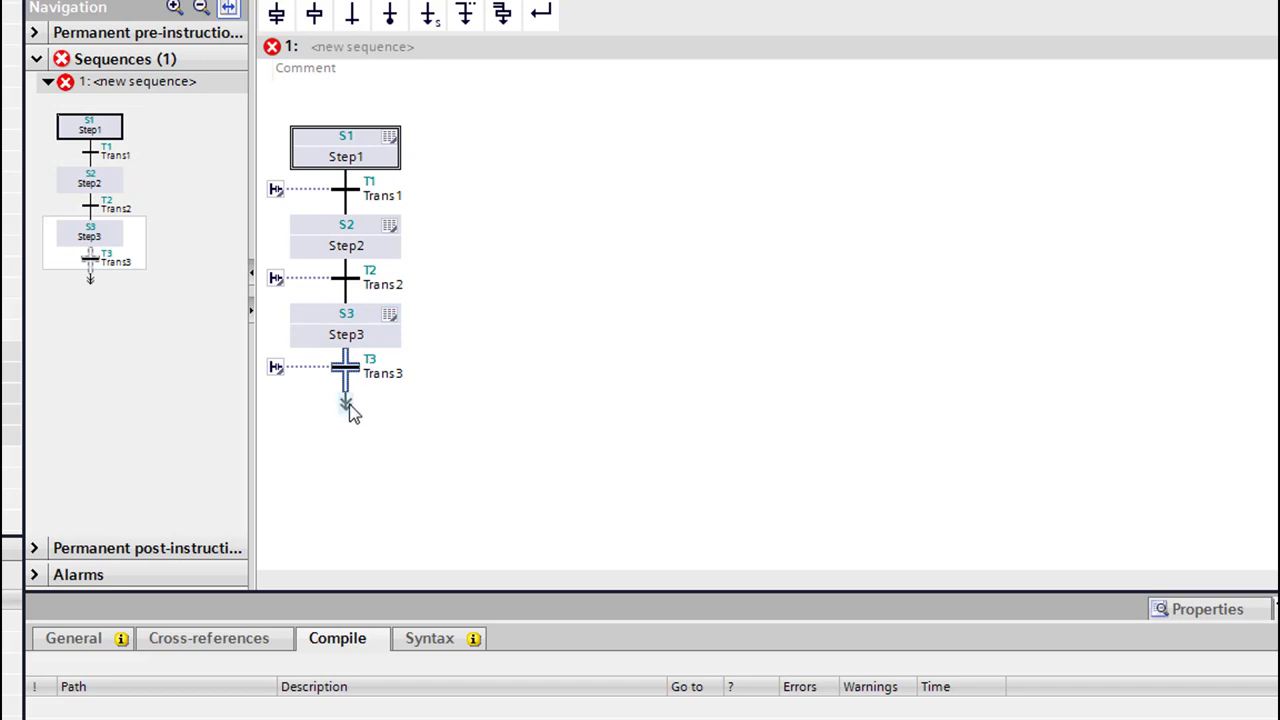
left_click(428, 13)
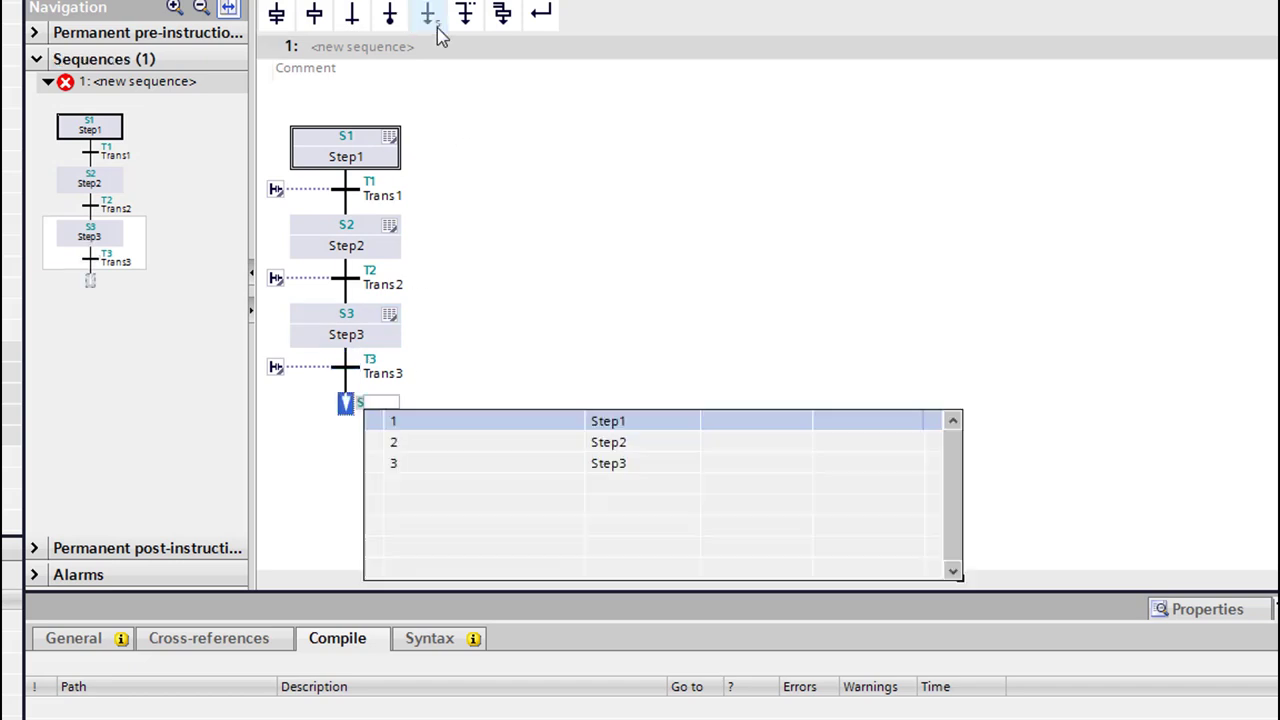
left_click(416, 428)
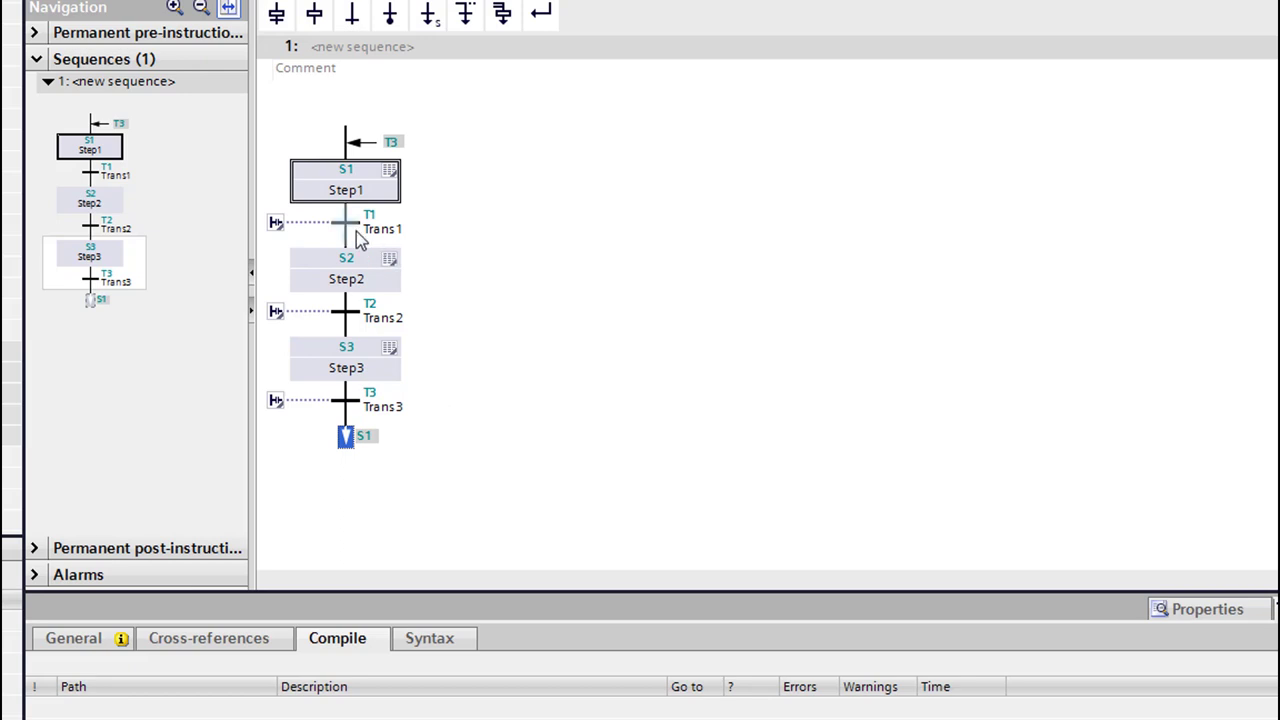
Give step S1 an N-qualified action on operand M0.0.
double_click(358, 190)
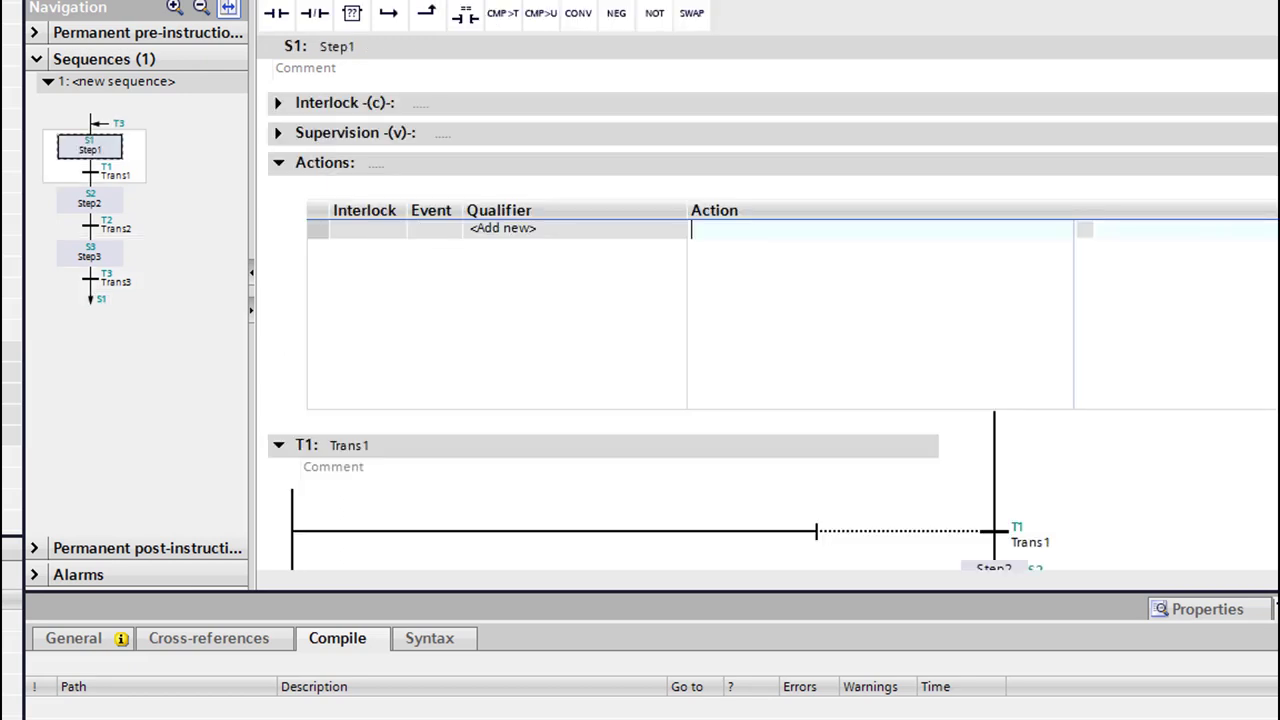
left_click(676, 232)
left_click(677, 230)
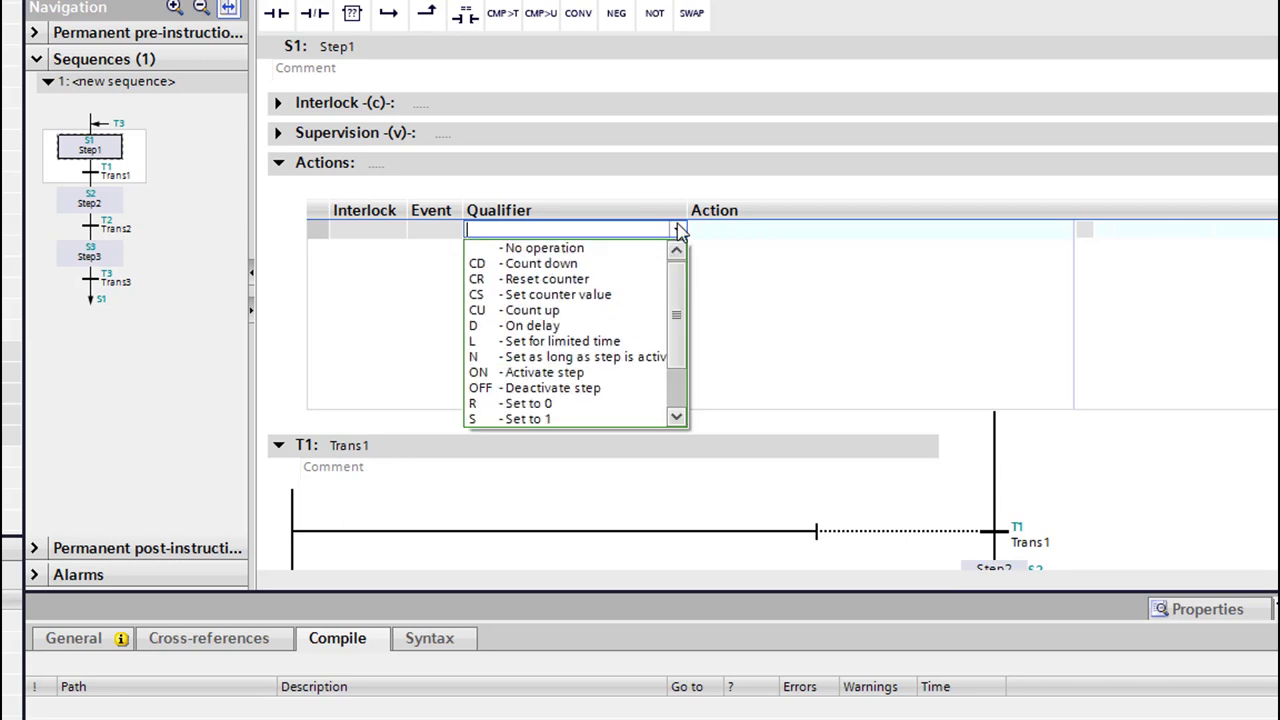
left_click(577, 360)
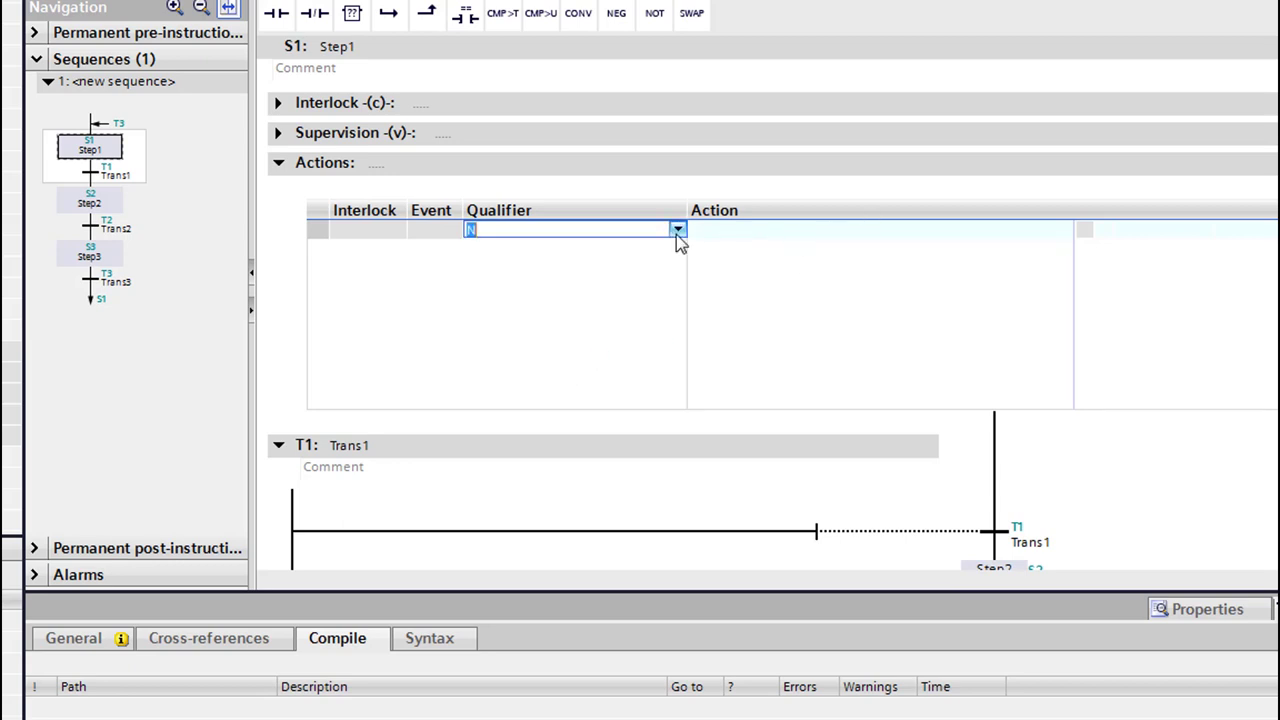
left_click(731, 226)
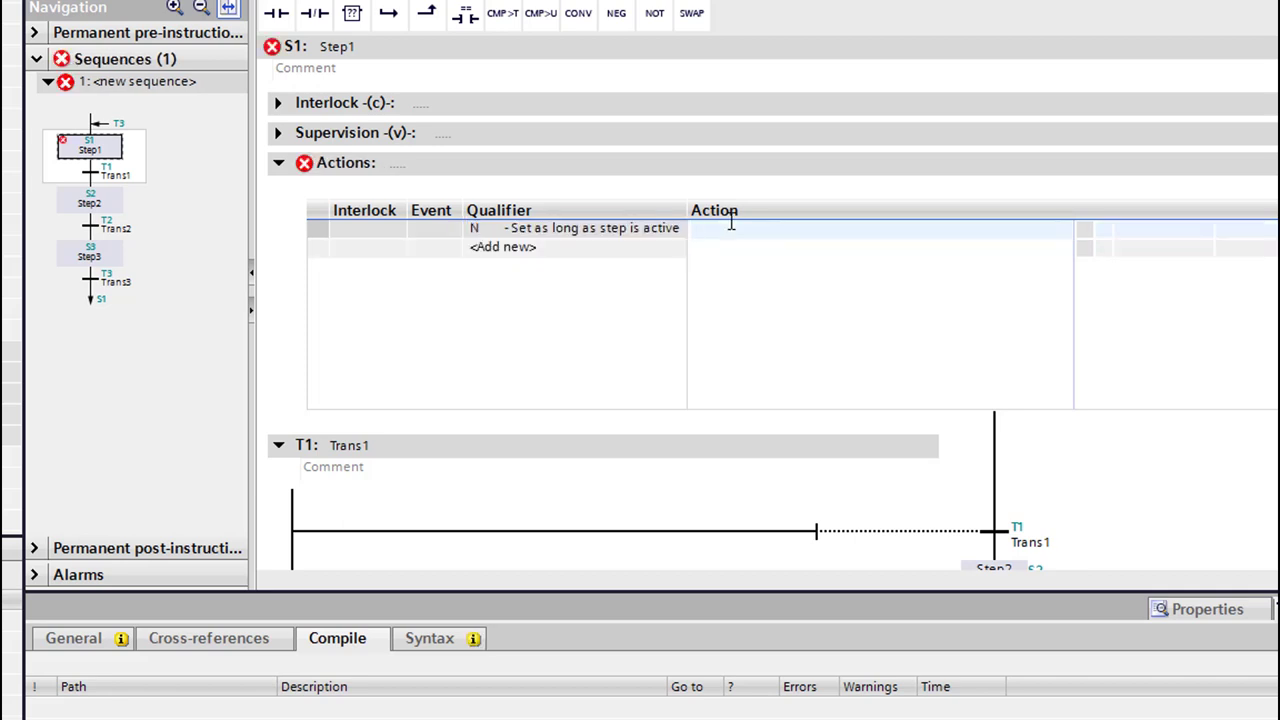
type("M0.")
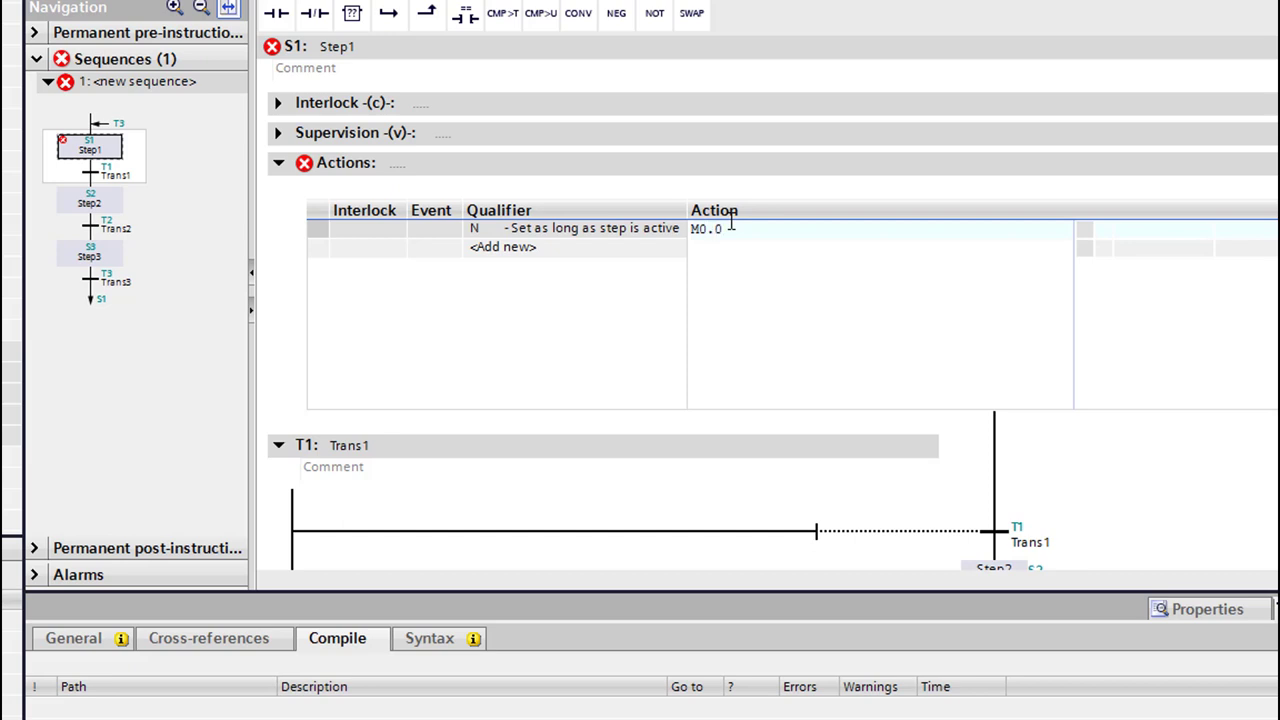
key("Return")
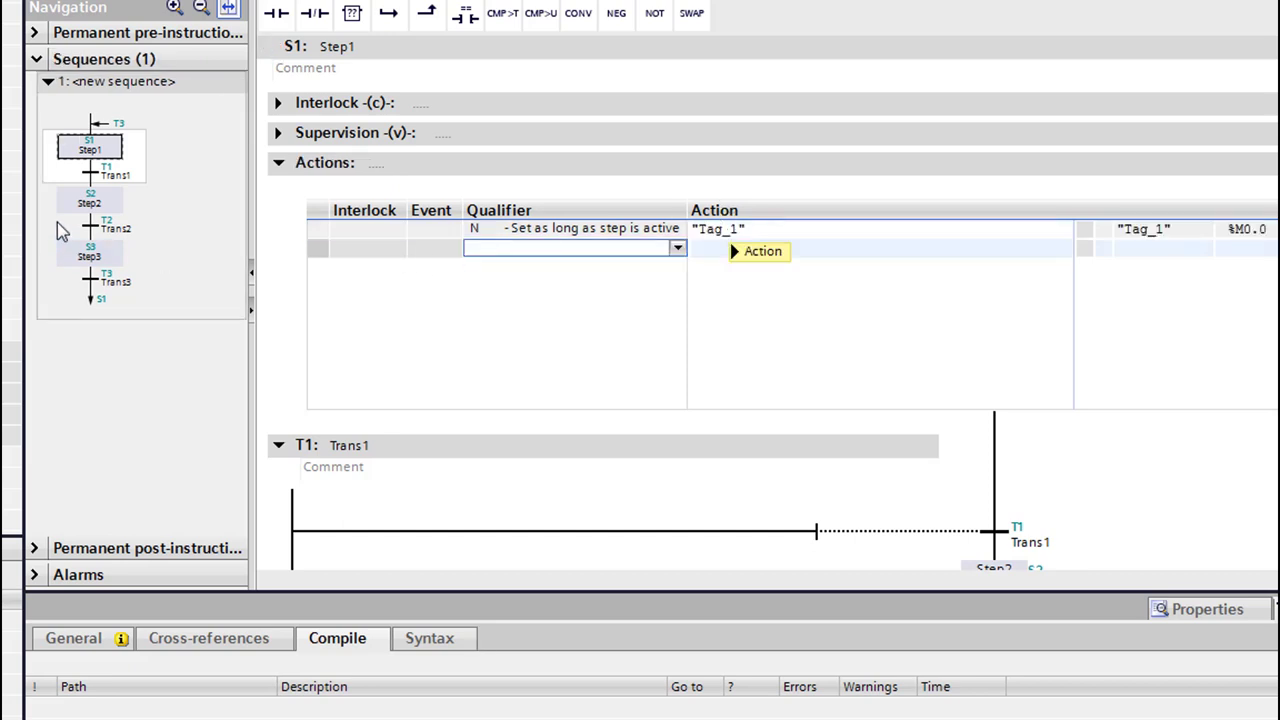
Give step S2 an N-qualified action on operand M0.1 (Tag_2).
left_click(84, 202)
left_click(636, 226)
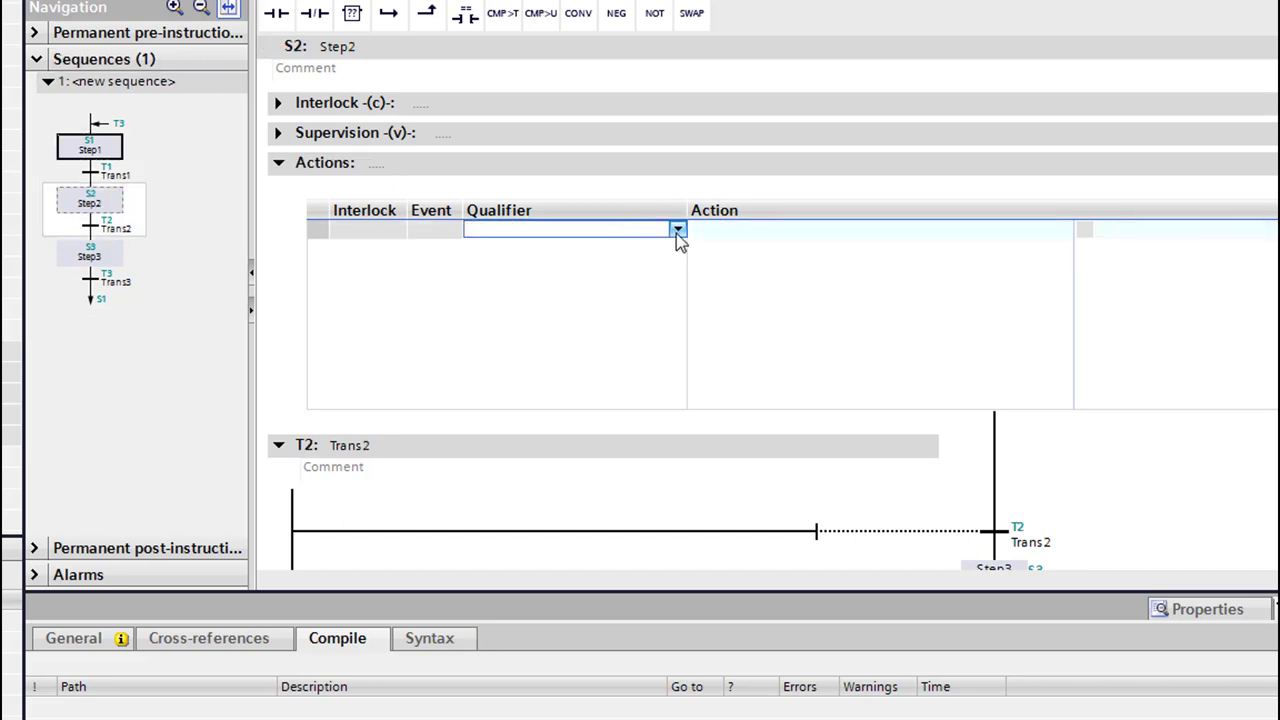
left_click(677, 230)
left_click(528, 357)
left_click(1012, 237)
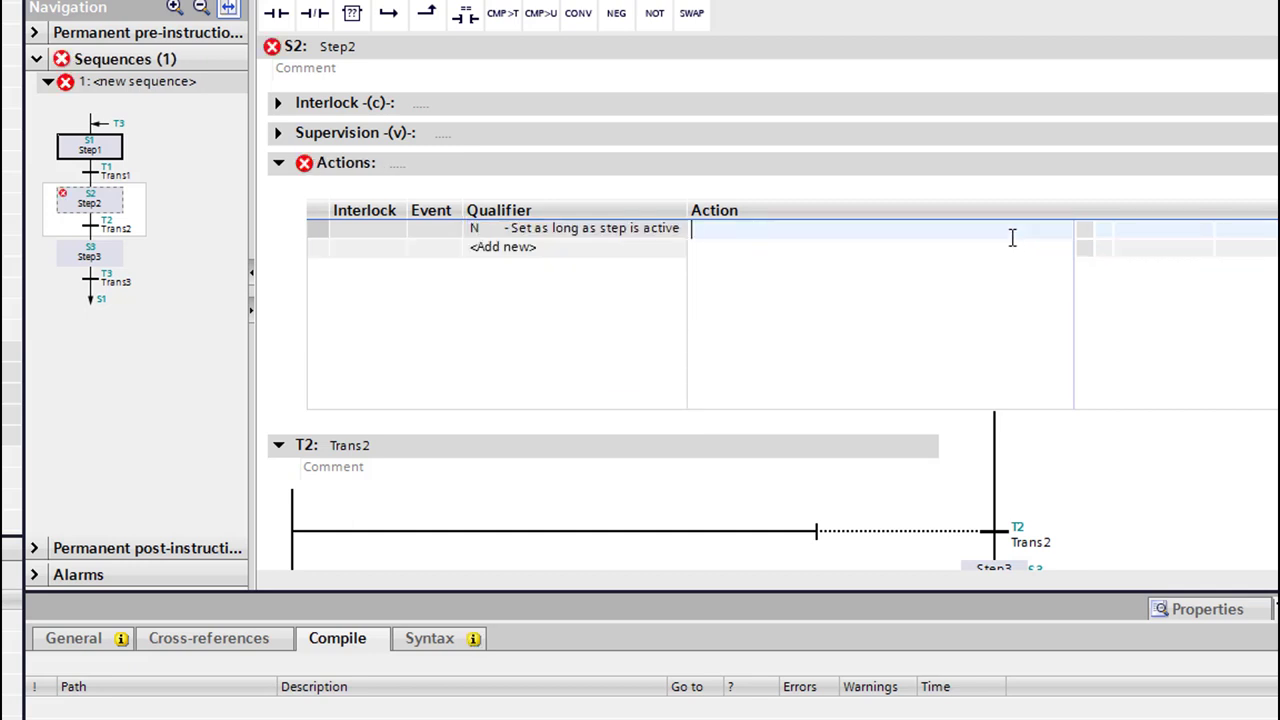
type("M0.1")
key("Return")
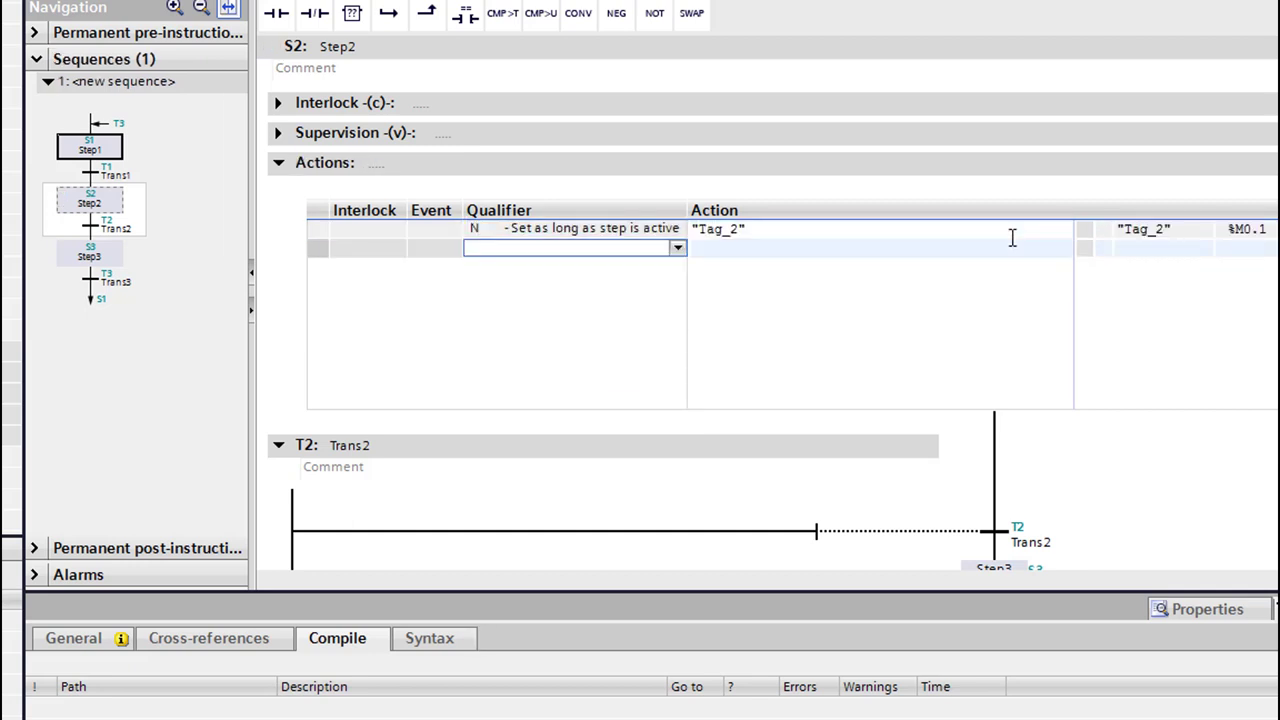
Give step S3 an N-qualified action on operand M0.2 (Tag_3).
left_click(105, 256)
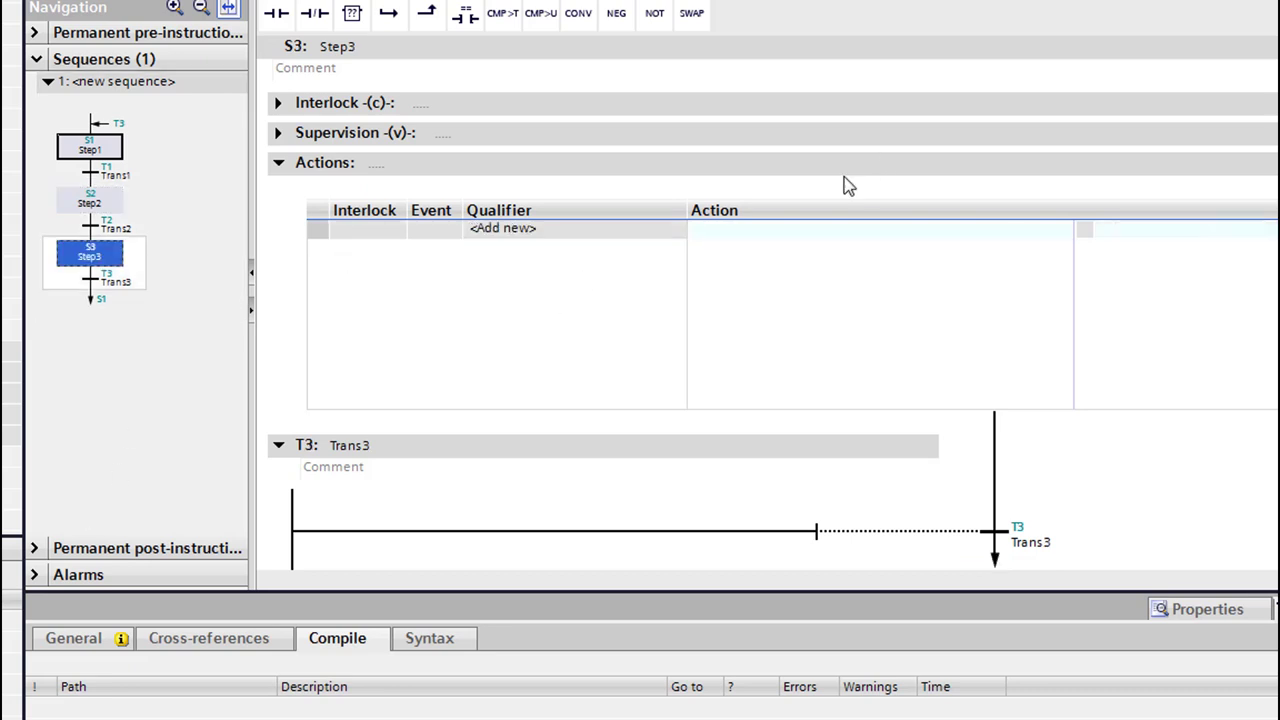
left_click(677, 236)
left_click(679, 231)
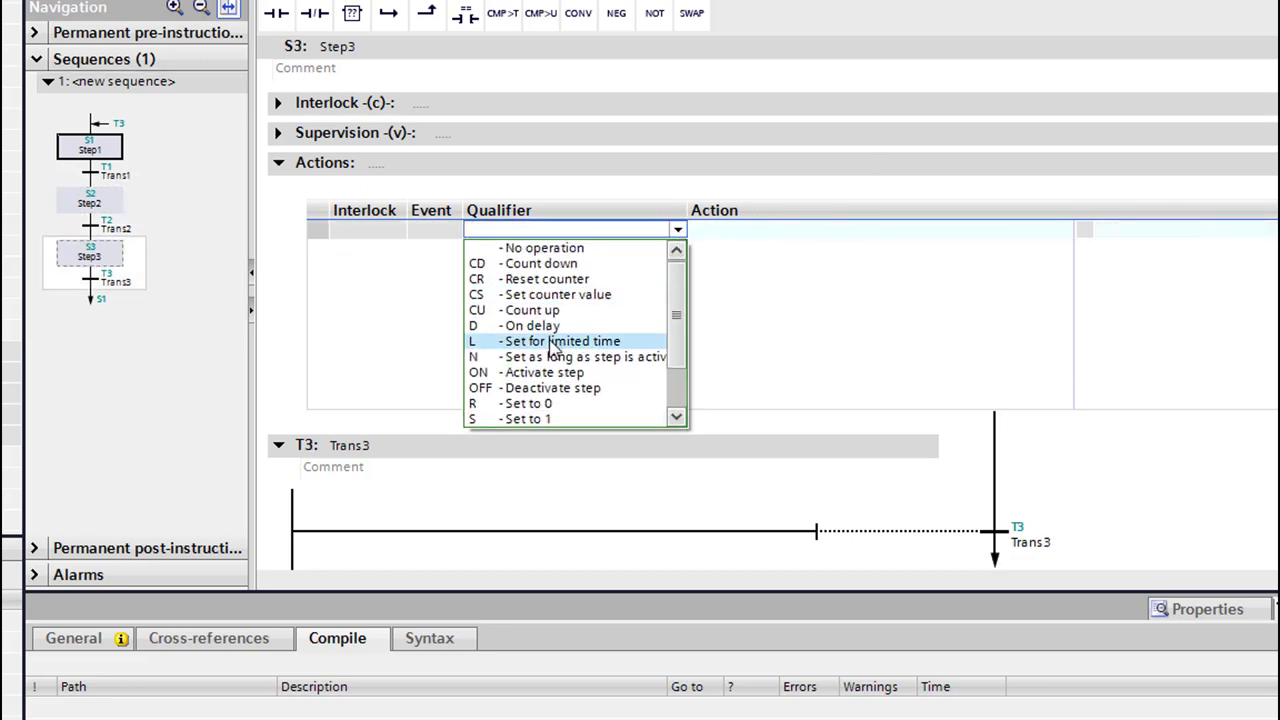
left_click(580, 356)
left_click(757, 227)
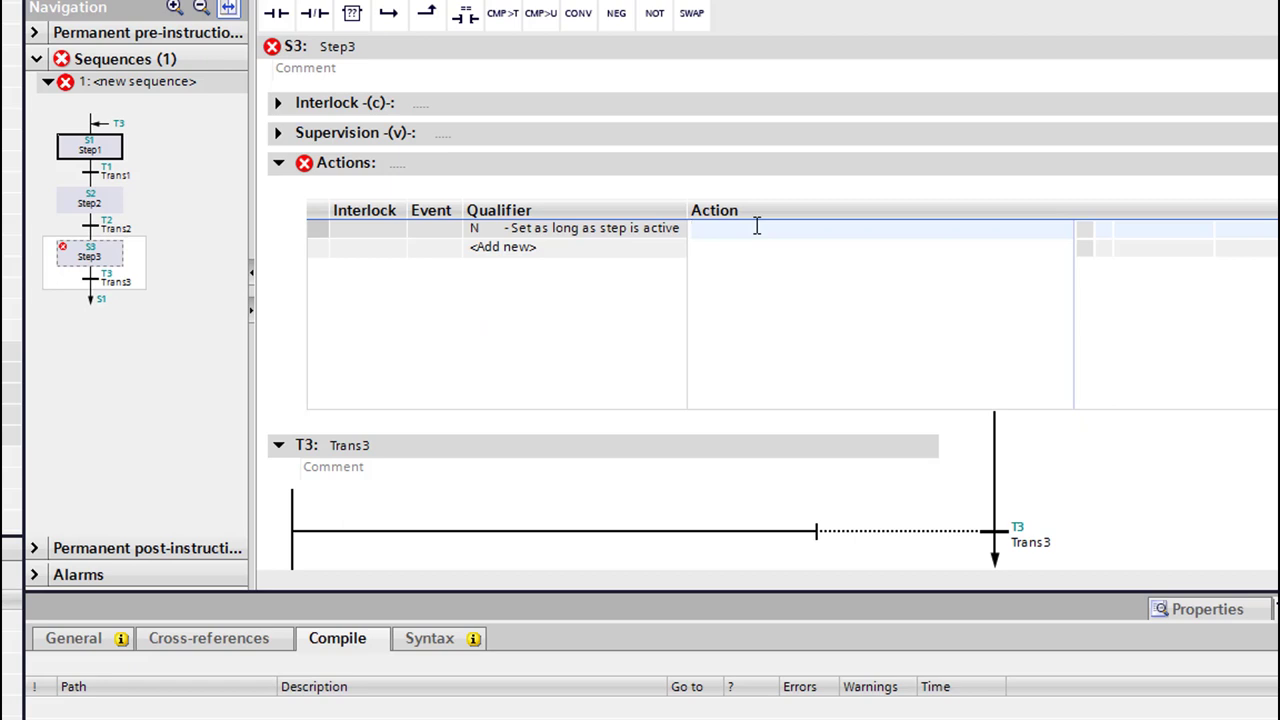
type("M0.2")
key("Return")
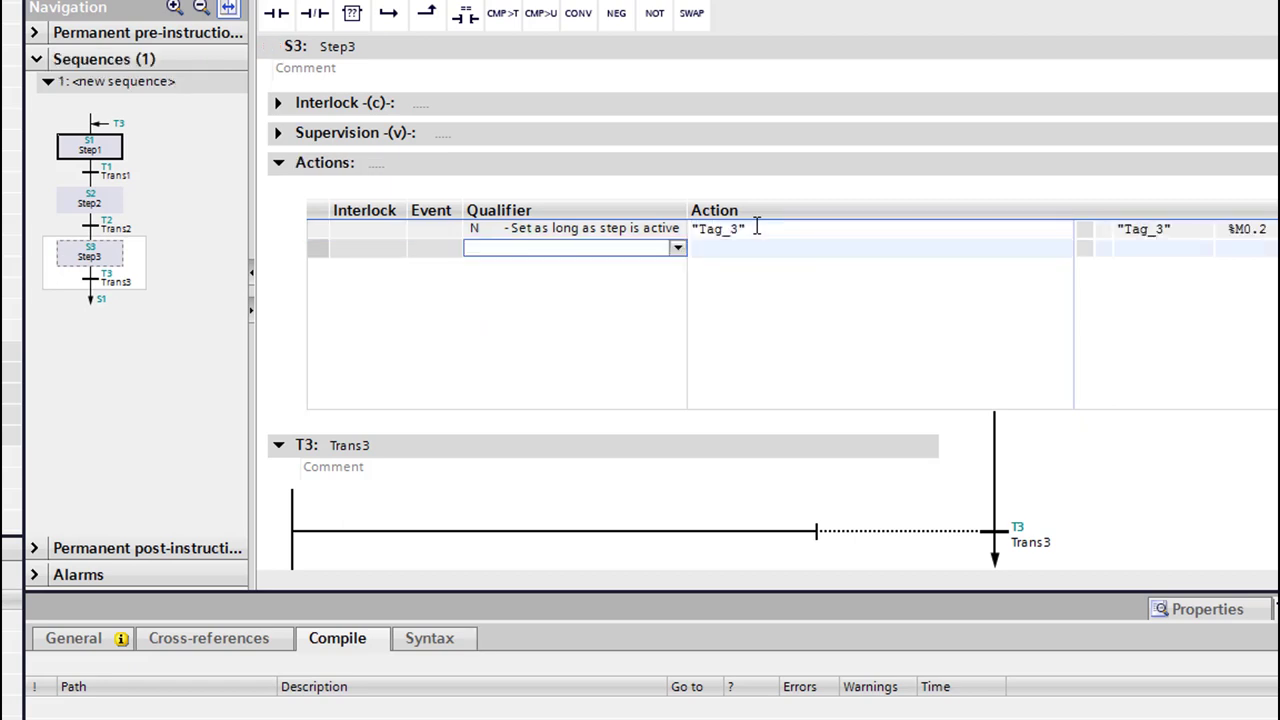
Add a step-time CMP>T comparison with limit T#5s to Trans1.
left_click(105, 183)
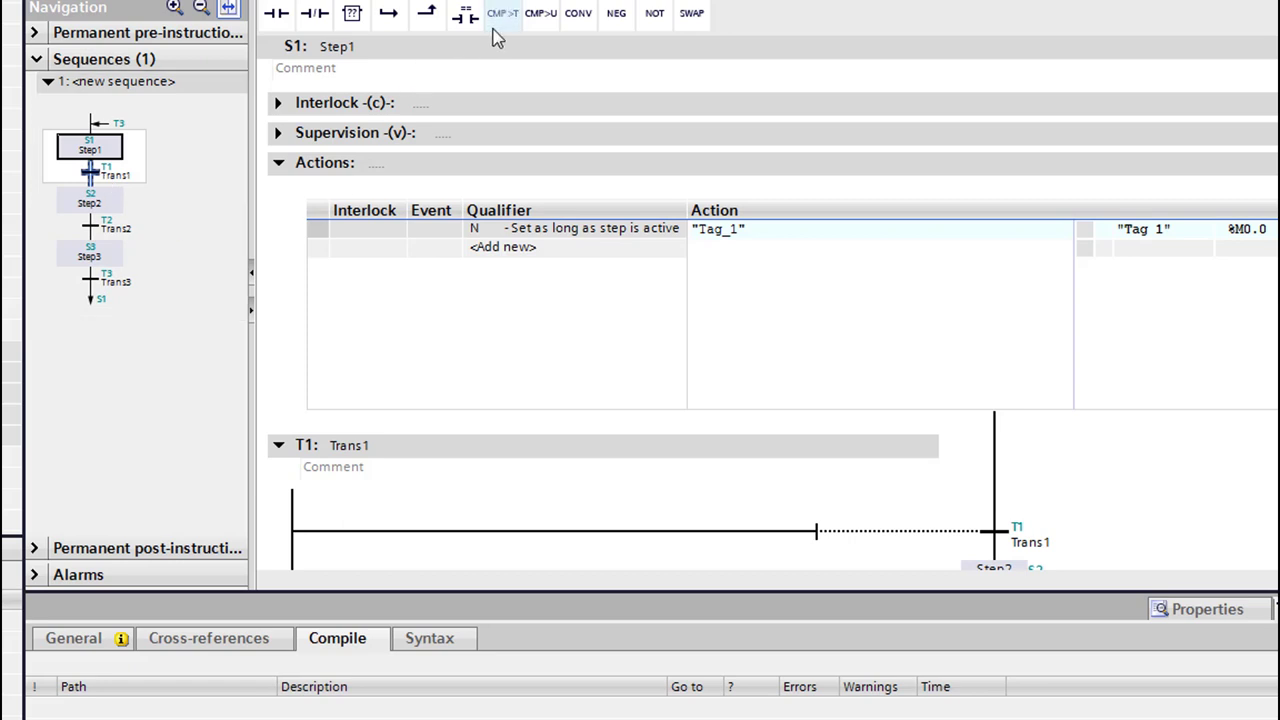
left_click_drag(510, 20, 549, 467)
left_click(394, 506)
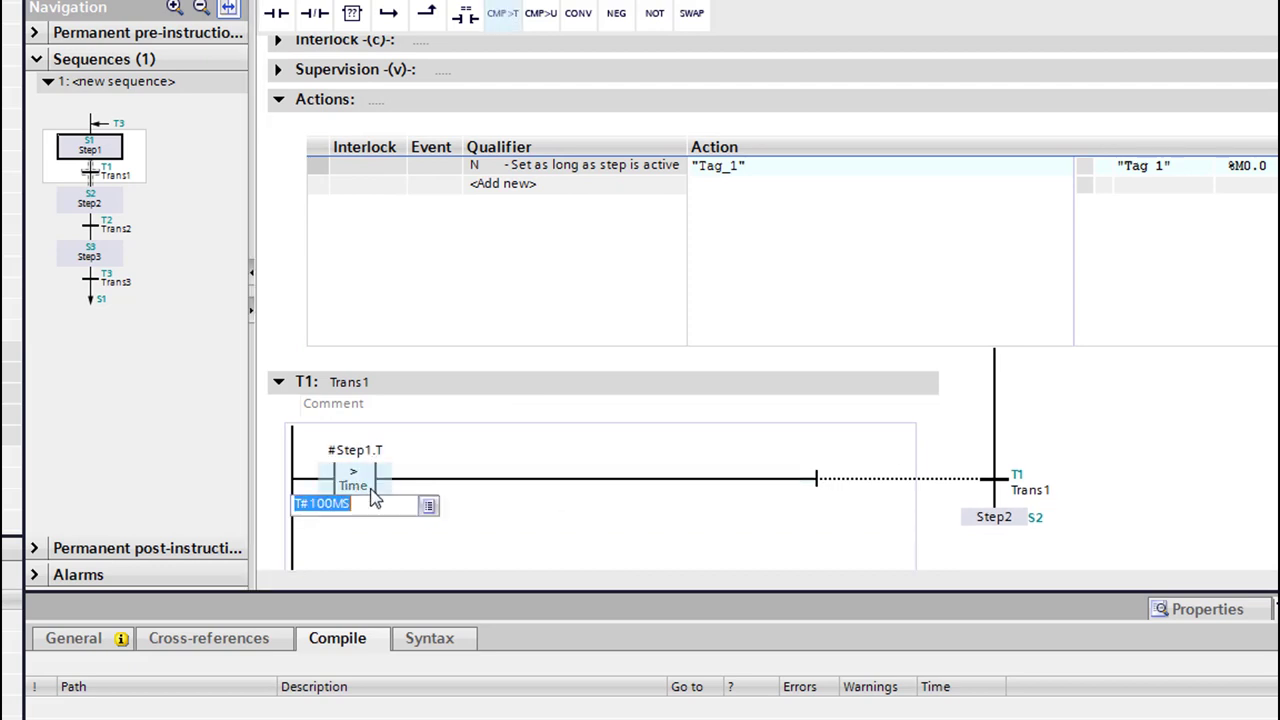
type("5s")
key("Return")
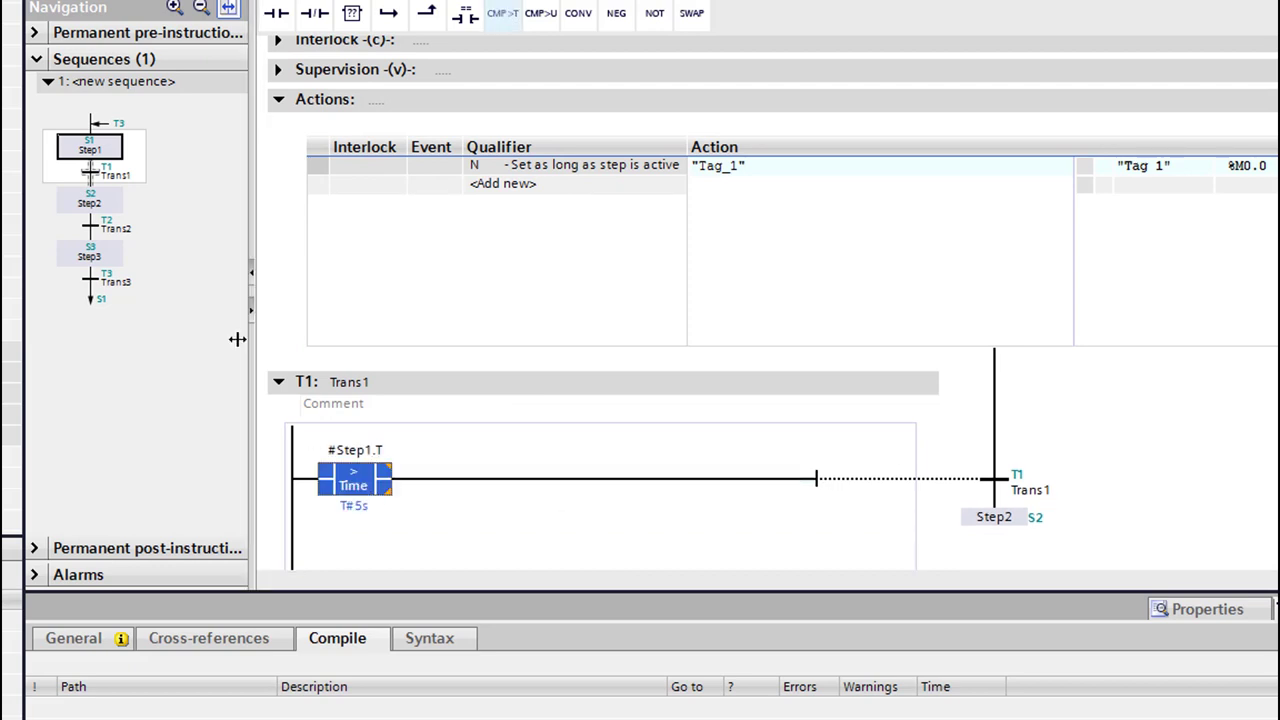
Add a step-time CMP>T comparison with limit T#5s to Trans2.
left_click(90, 228)
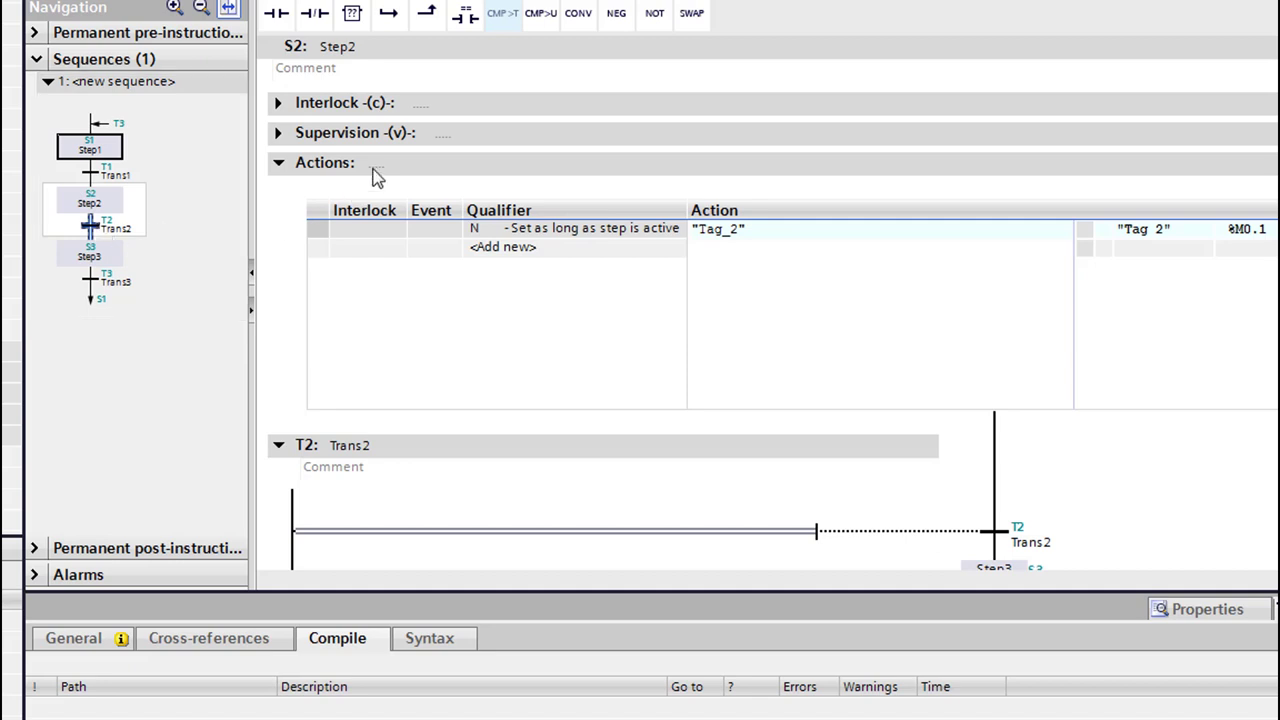
mouse_move(512, 20)
left_mouse_down()
mouse_move(498, 277)
mouse_move(527, 540)
left_mouse_up()
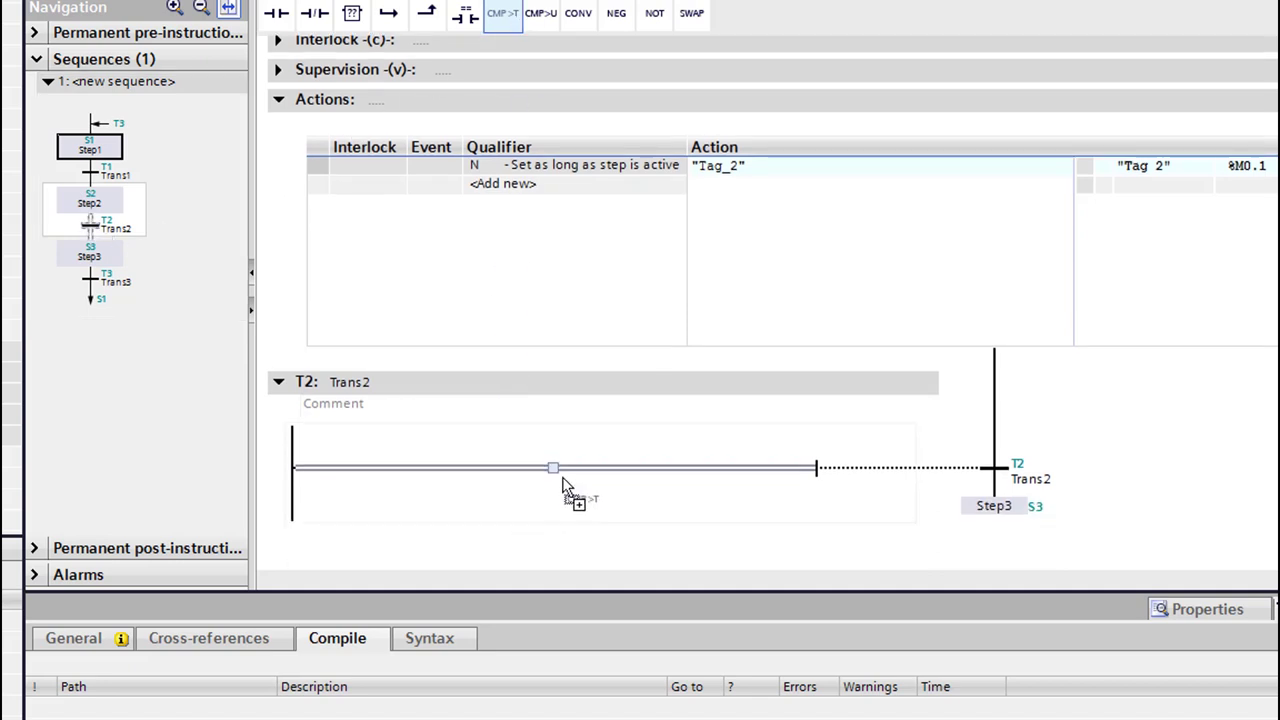
left_click_drag(556, 474, 547, 458)
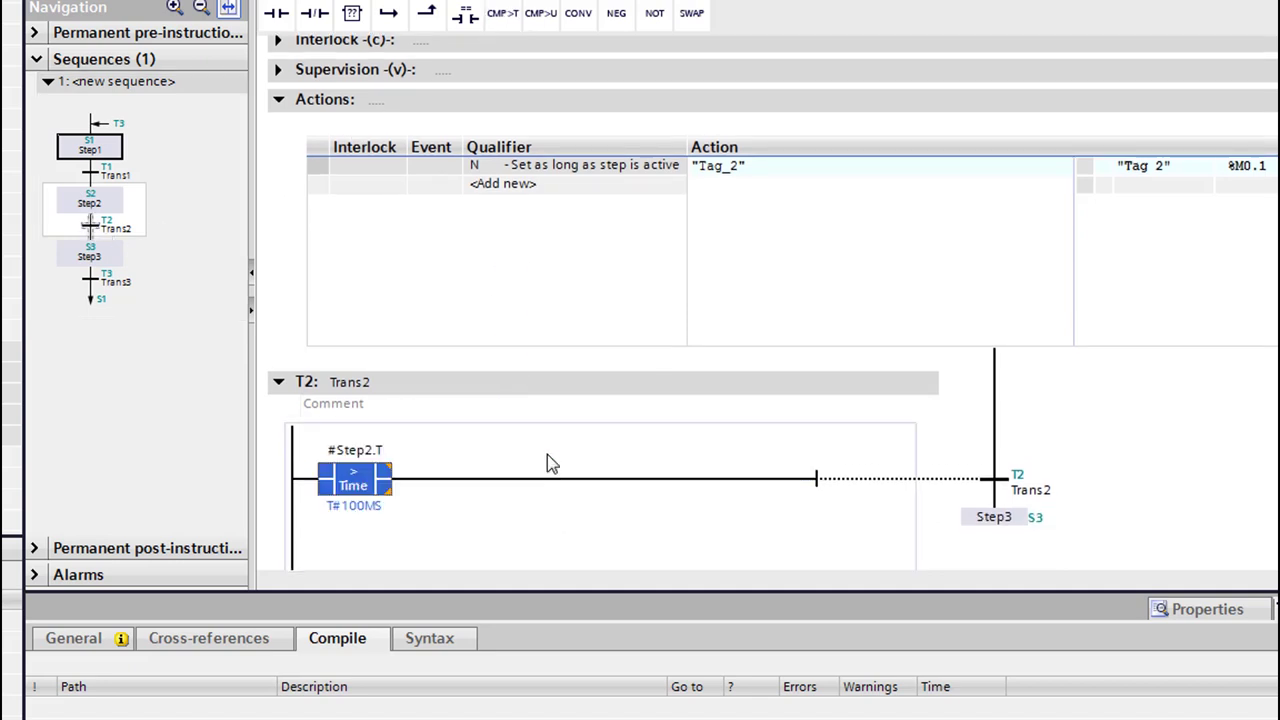
left_click(365, 512)
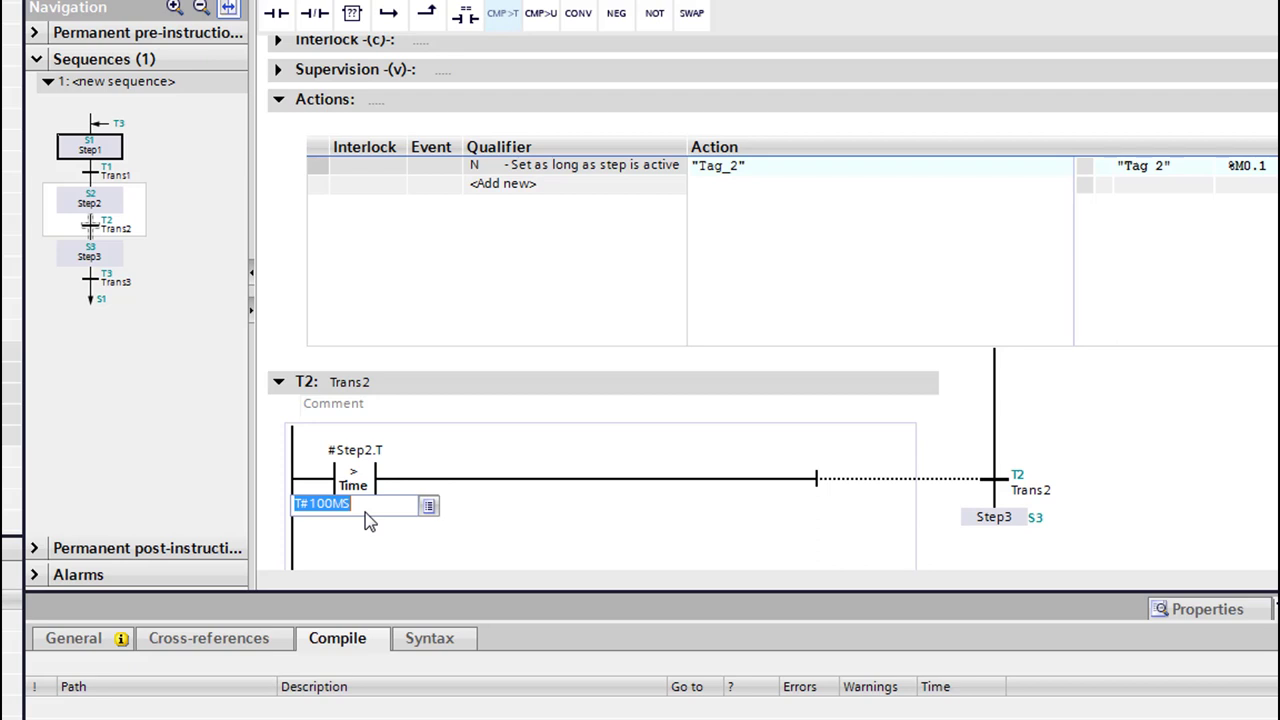
type("M")
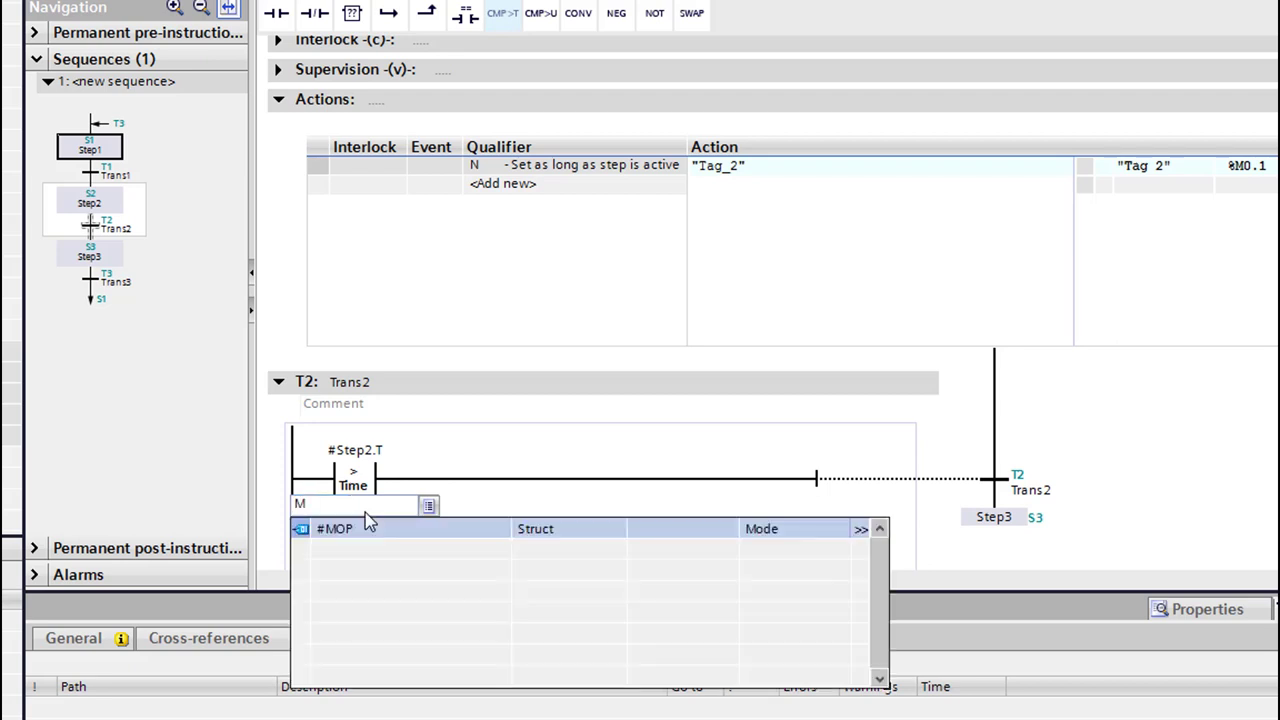
key("BackSpace")
type("S")
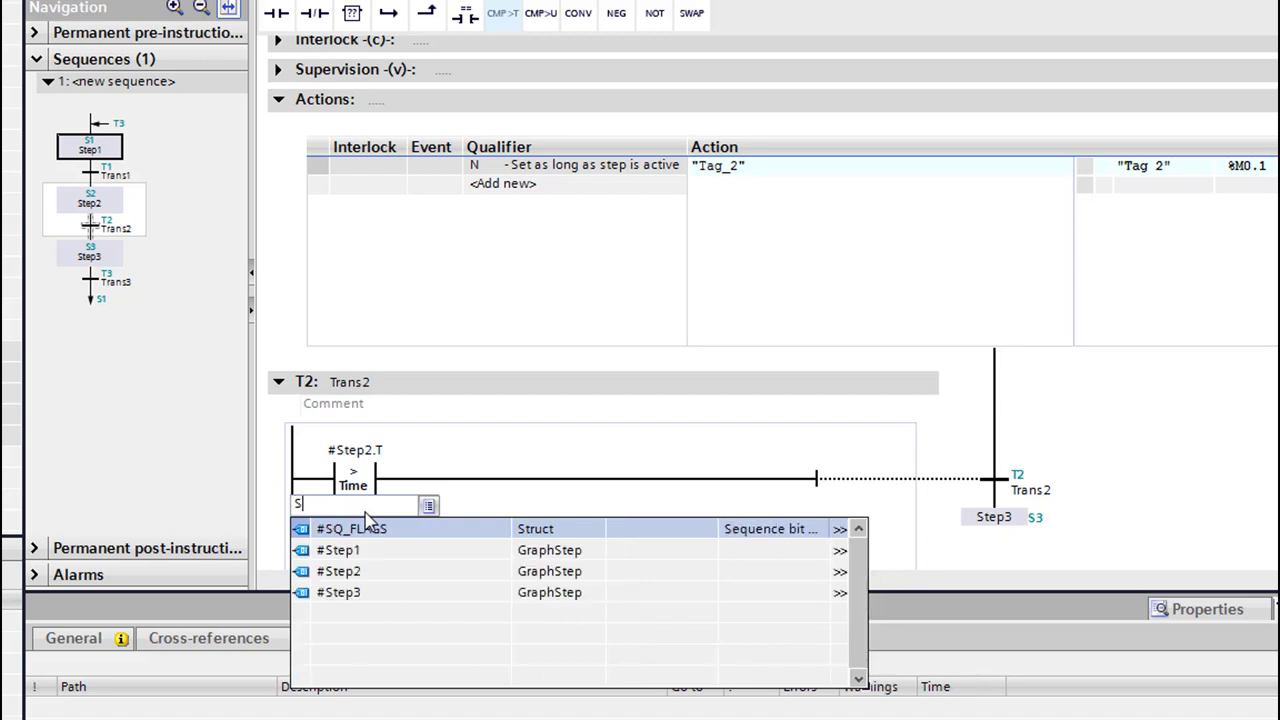
key("BackSpace")
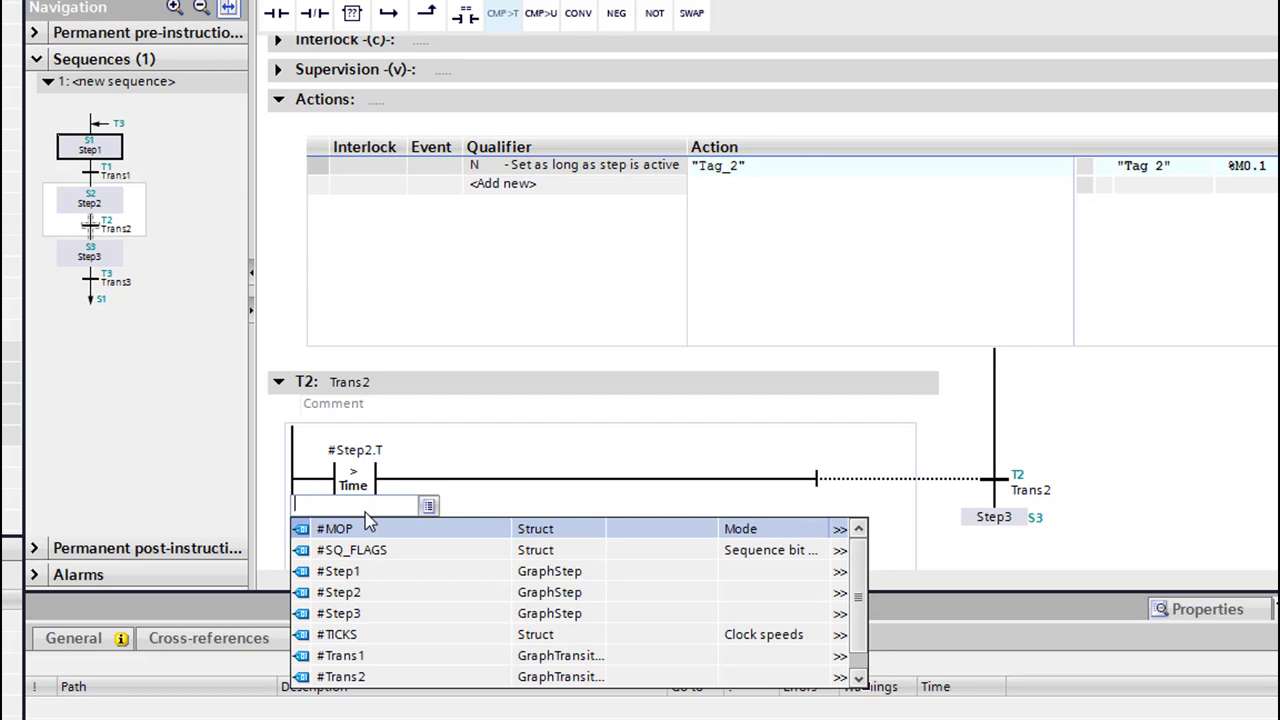
type("5s")
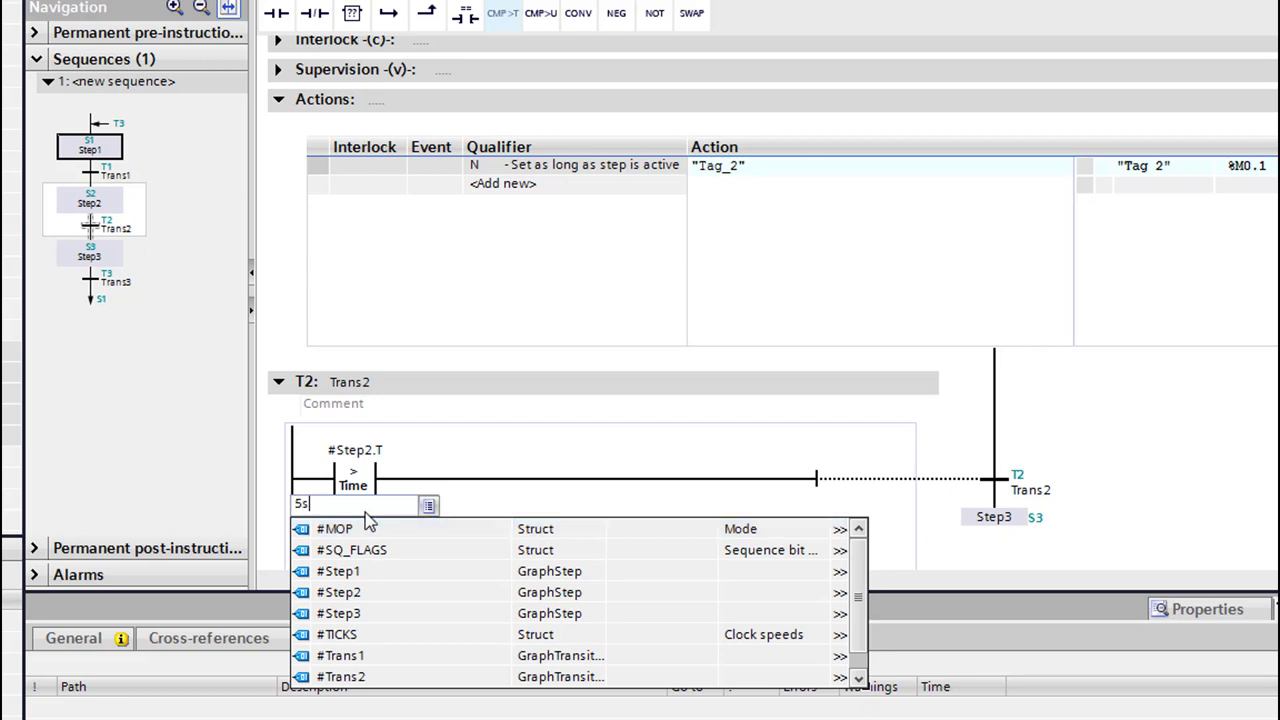
key("Return")
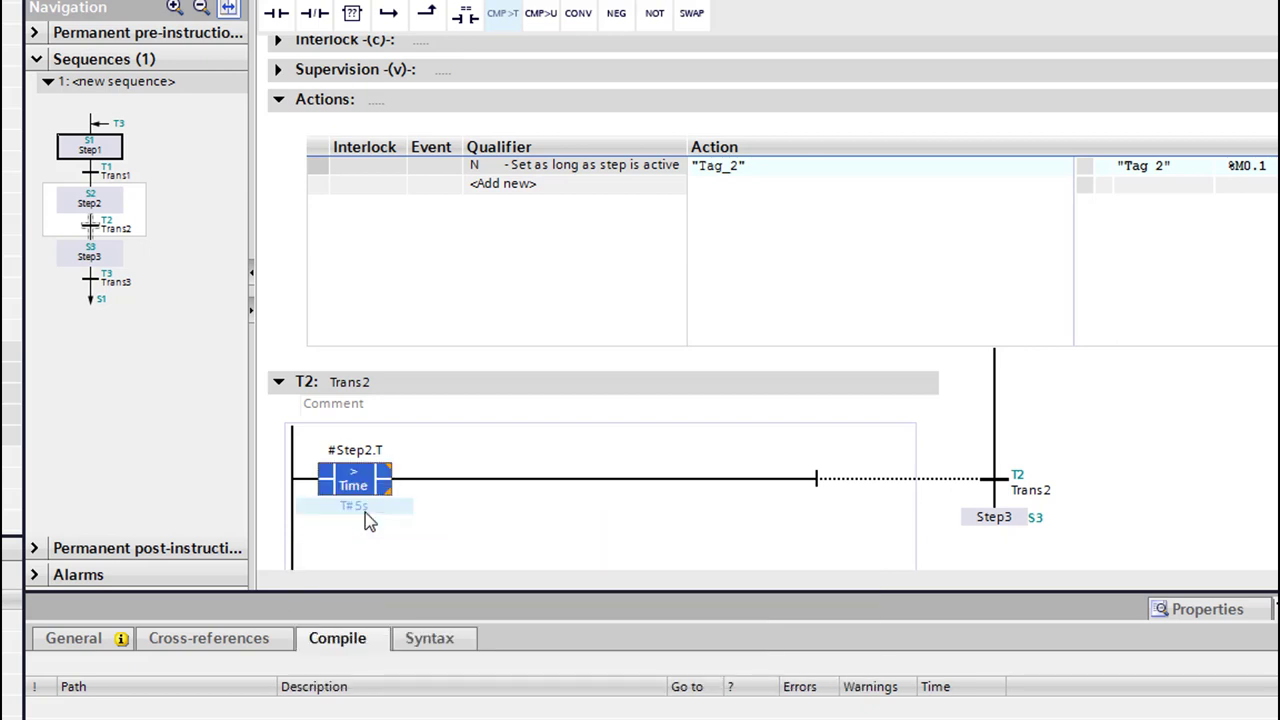
Add a step-time CMP>T comparison with limit T#5s to Trans3.
left_click(90, 282)
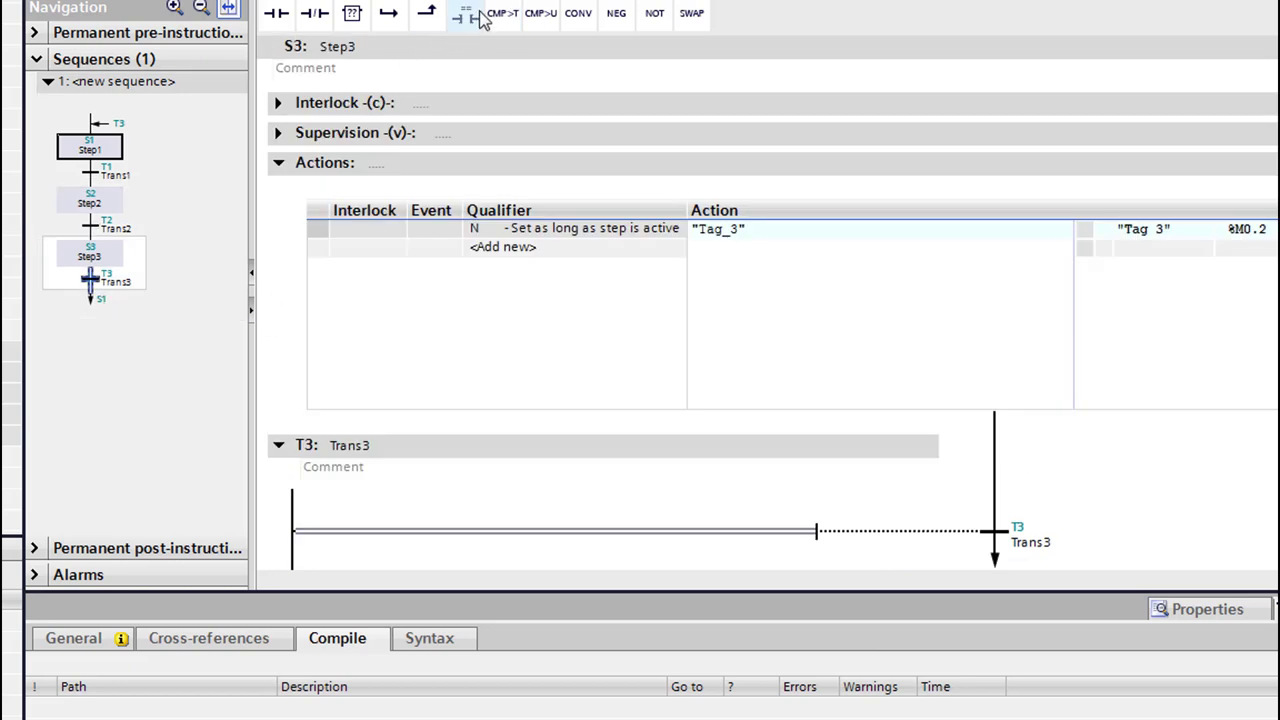
left_click_drag(482, 16, 540, 472)
left_click(354, 510)
left_click(354, 510)
type("5s")
key("Return")
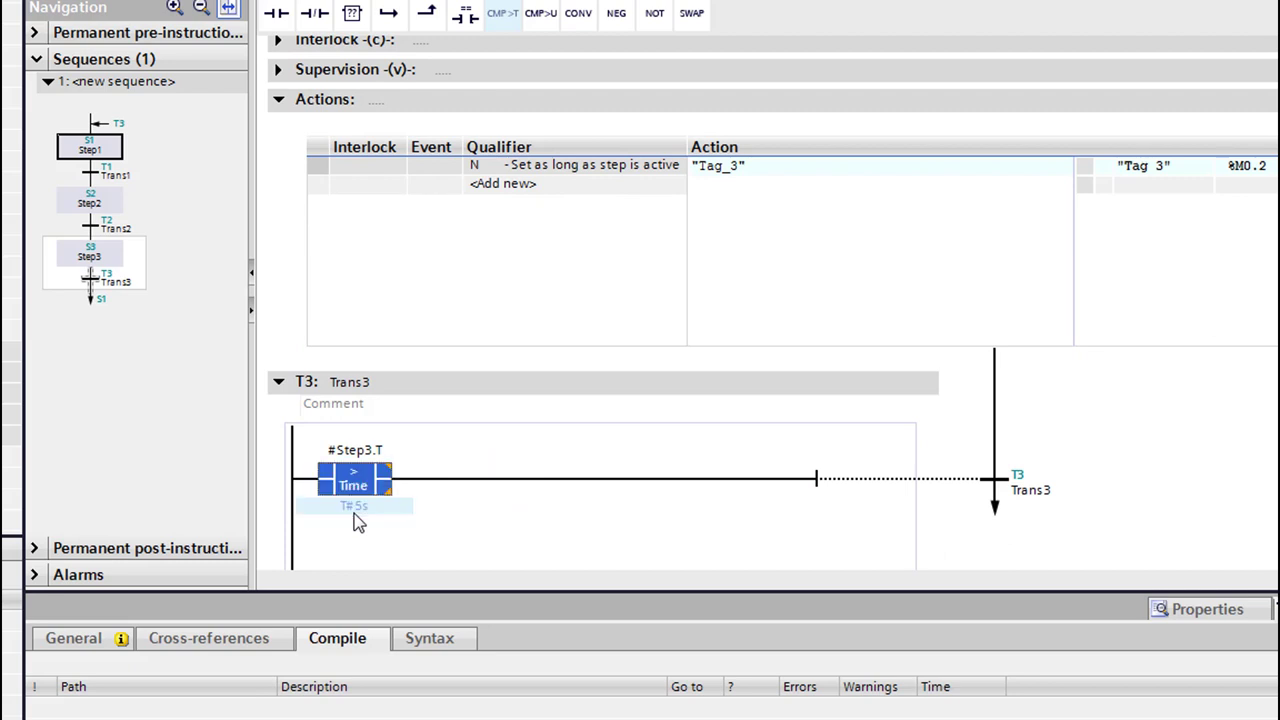
Review the actions and transitions of Step1, Step2 and Step3.
left_click(110, 153)
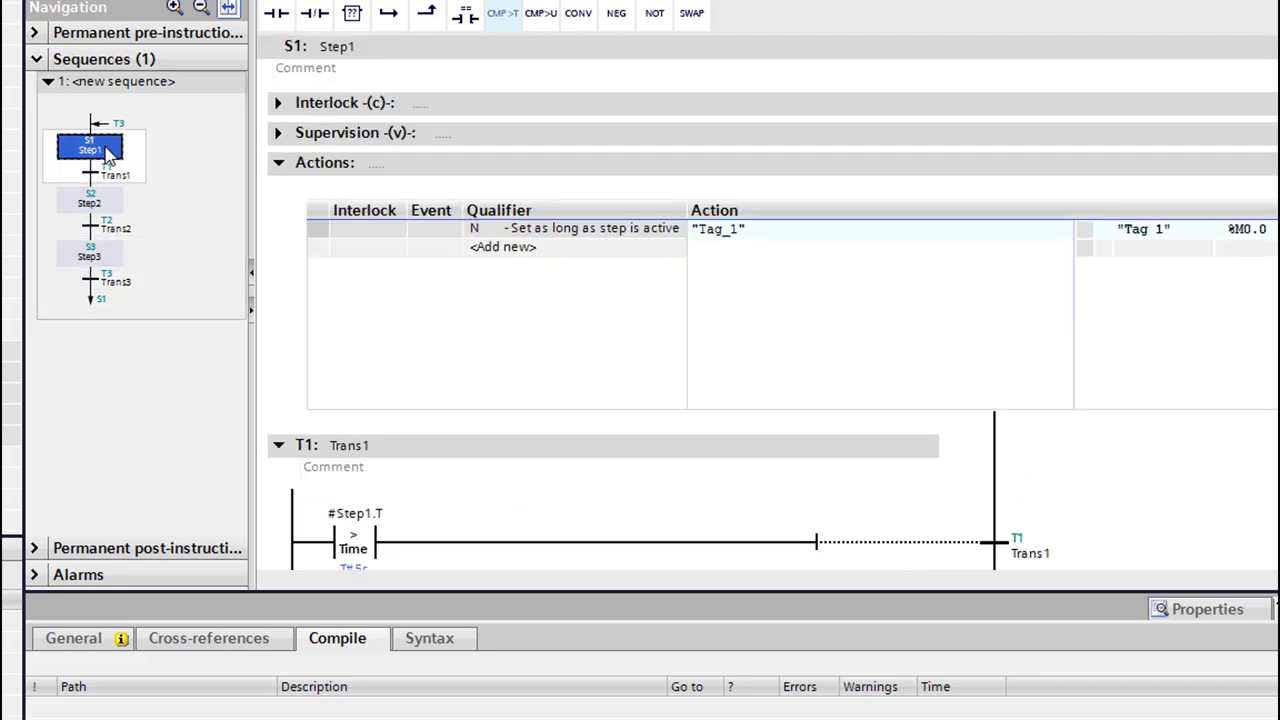
left_click(92, 204)
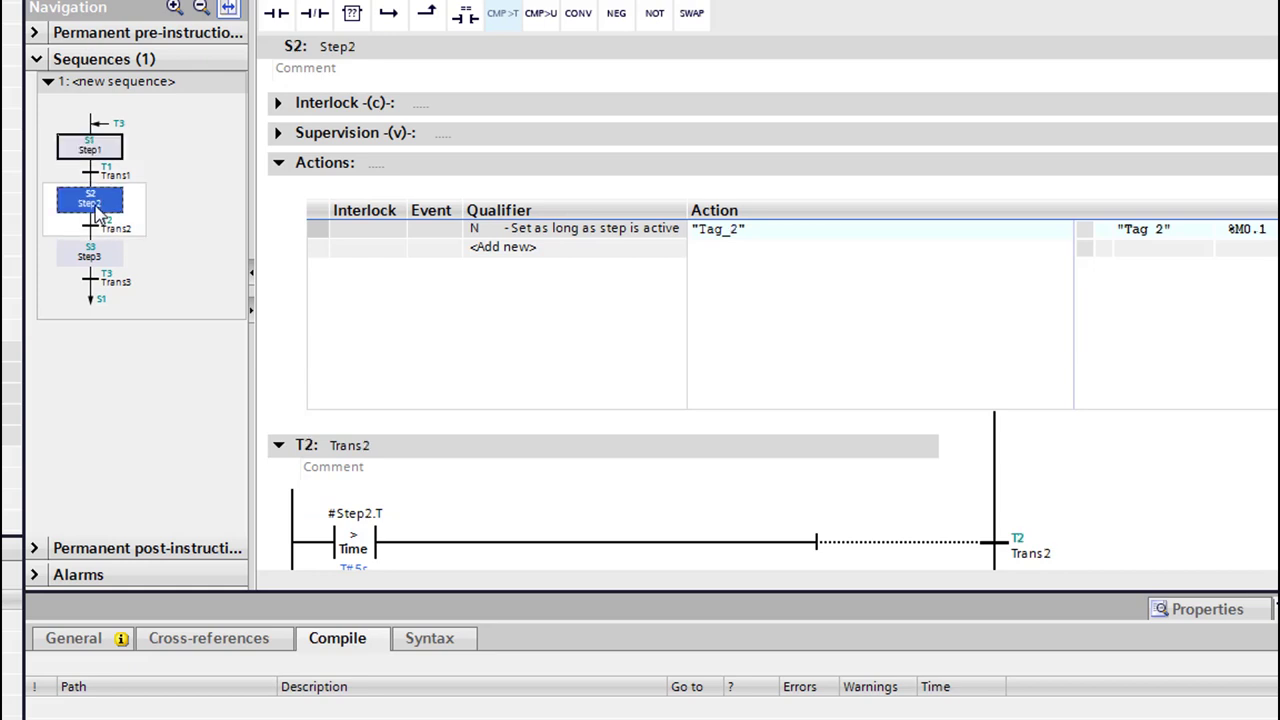
left_click(100, 262)
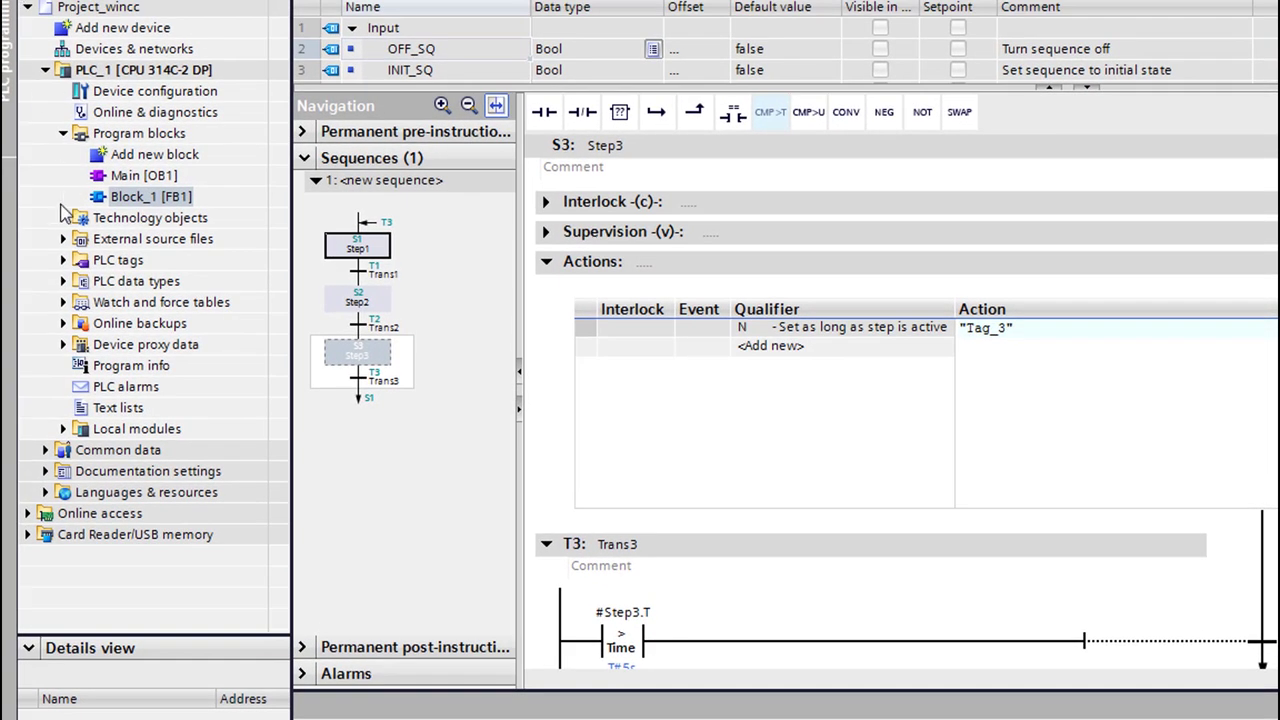
Open the full PLC tag table and rename Tag_1 to Red.
left_click(63, 260)
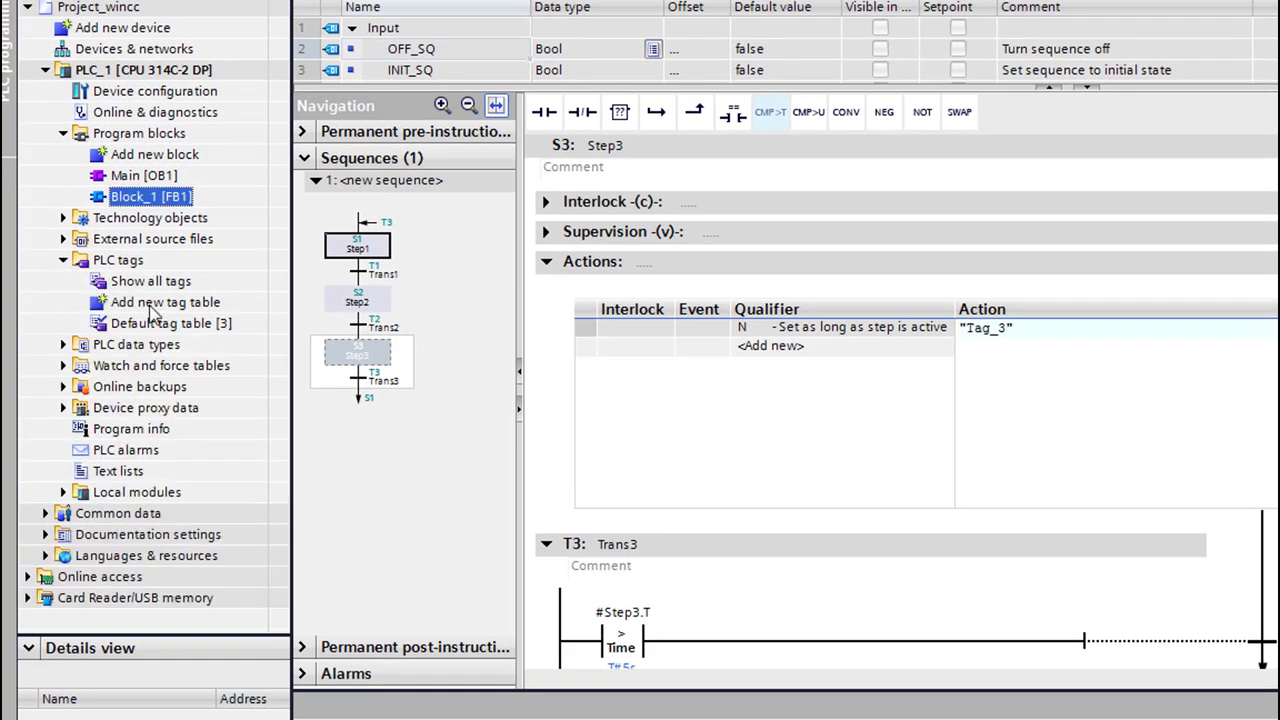
double_click(170, 283)
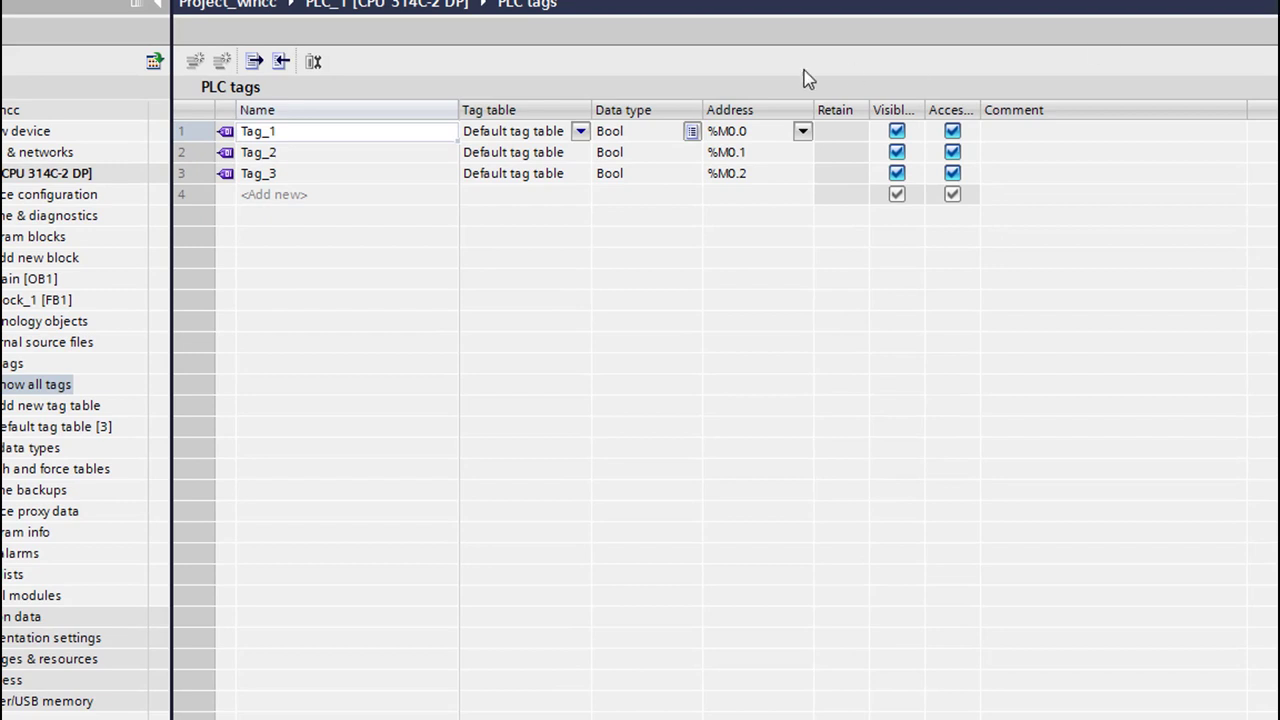
left_click(318, 134)
left_click(318, 134)
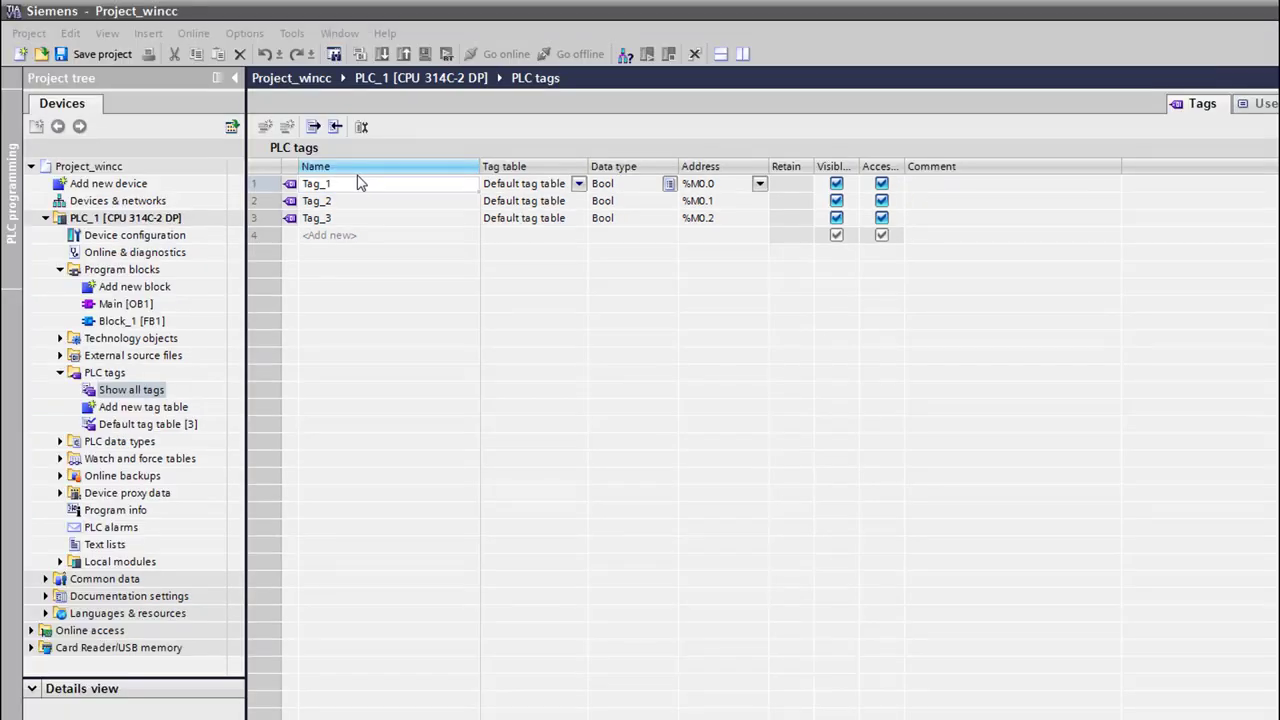
left_click(311, 137)
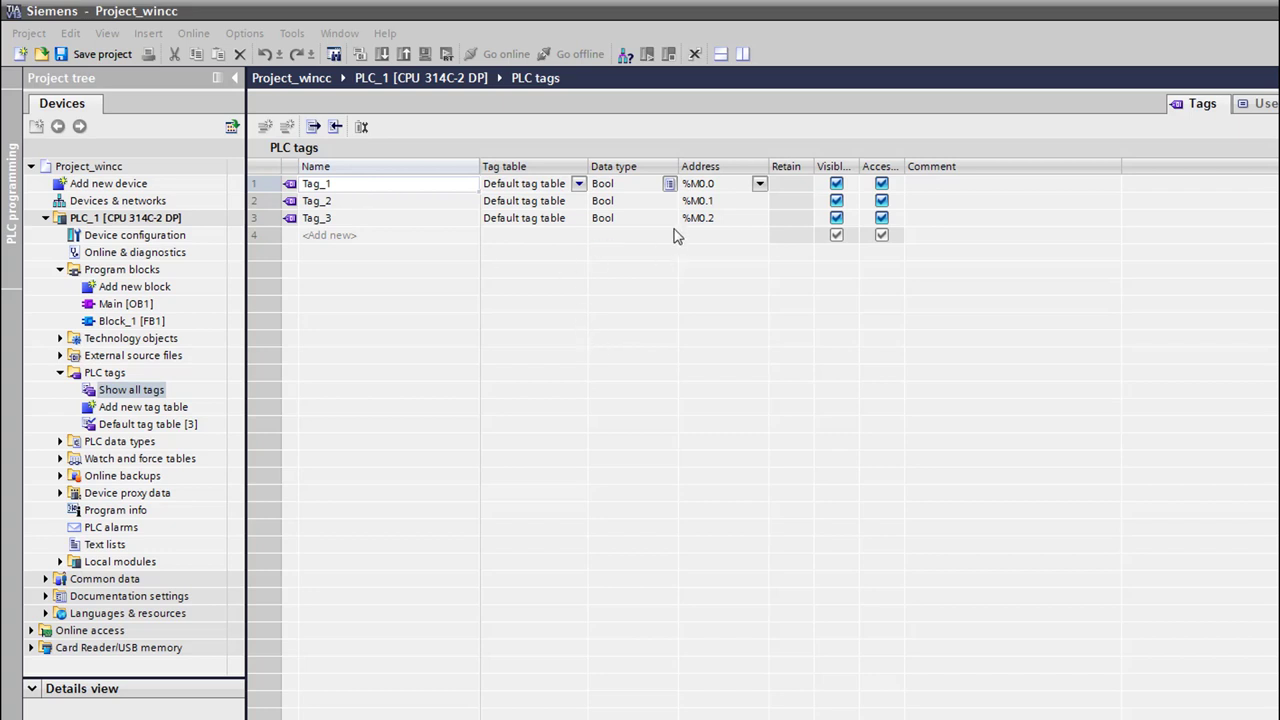
left_click(364, 188)
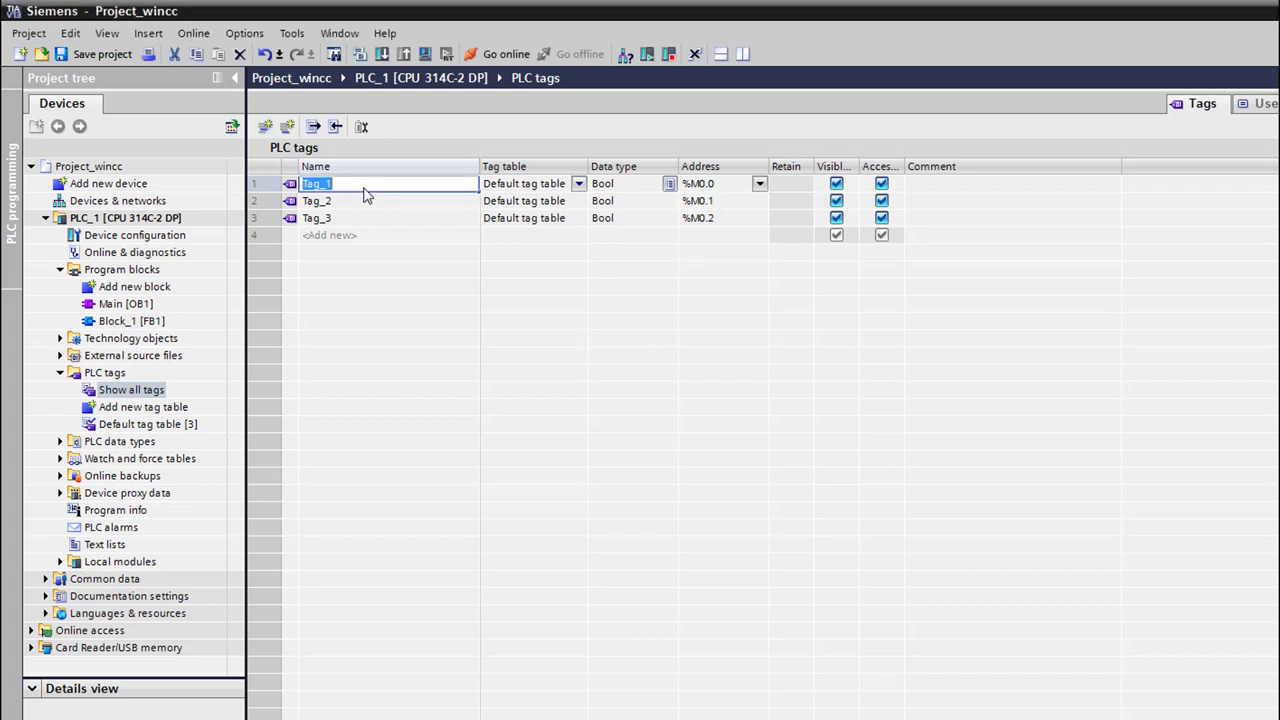
type("Red")
key("Return")
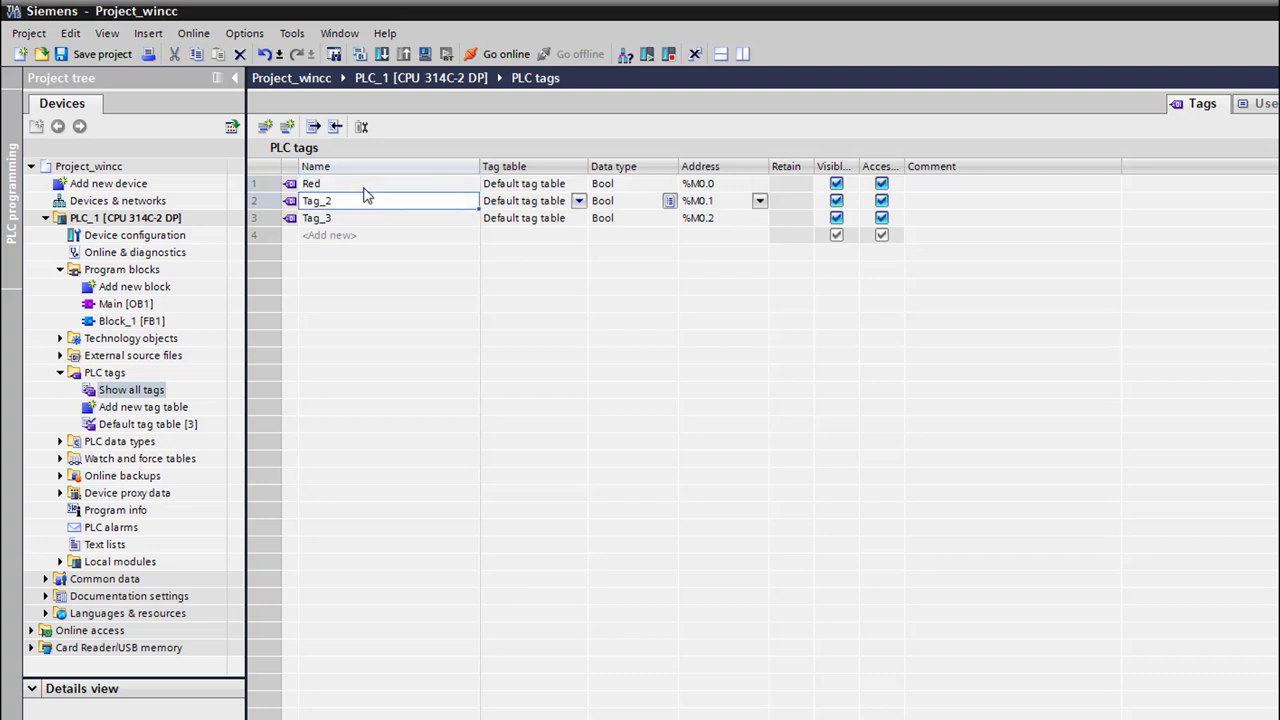
Rename Tag_2 to Green and Tag_3 to Orange.
left_click(347, 207)
type("Green")
key("Return")
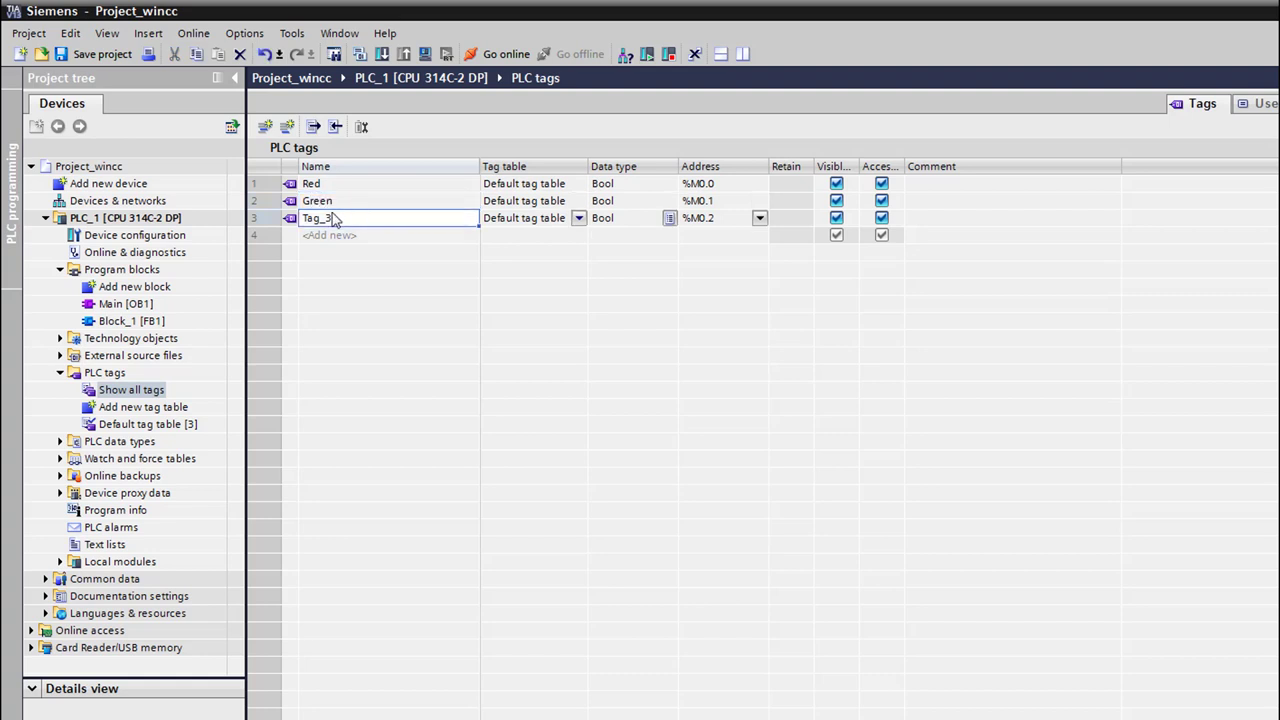
left_click(337, 217)
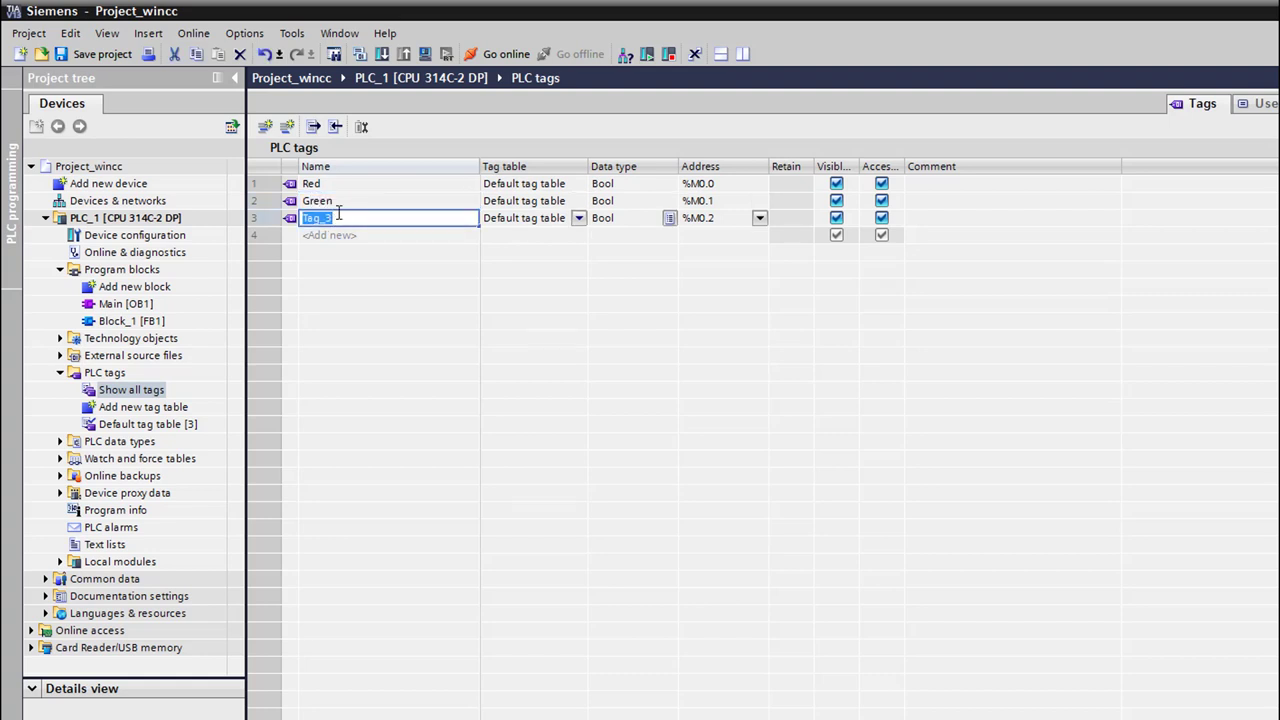
type("Orange")
key("Return")
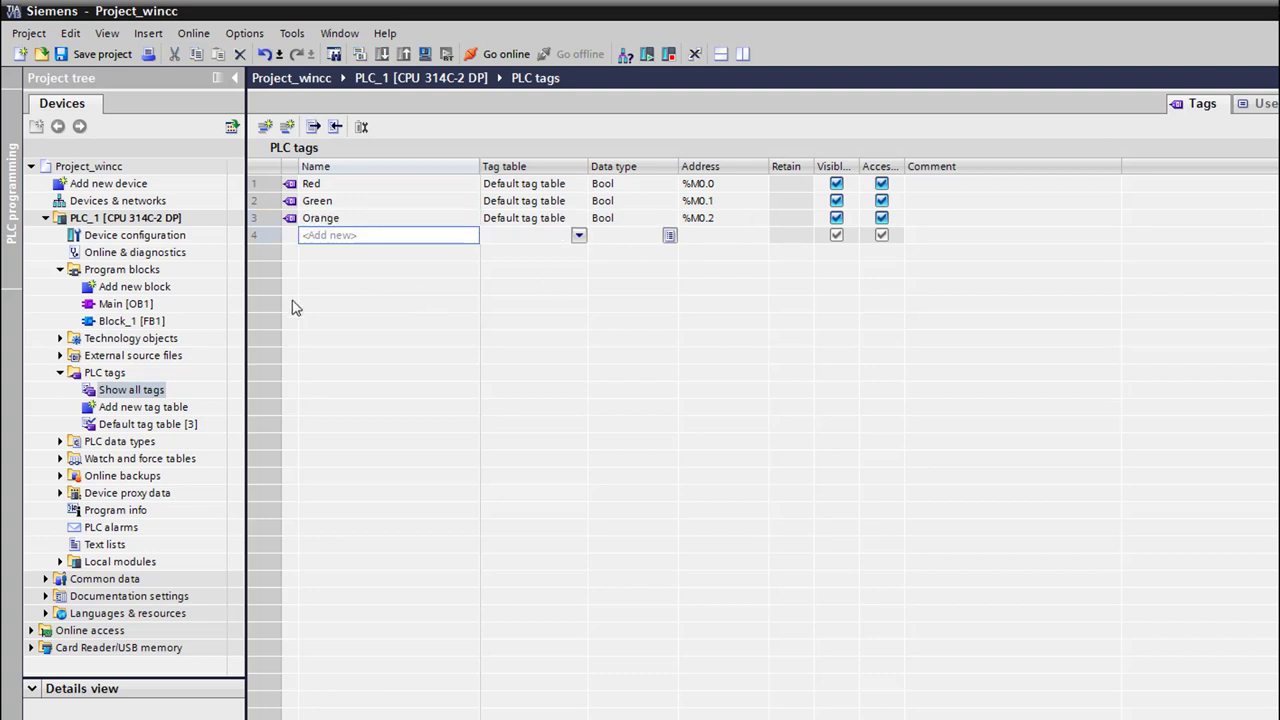
Drop Block_1 [FB1] into Main [OB1] Network 1, accepting instance DB Block_1_DB.
left_click(124, 304)
double_click(125, 308)
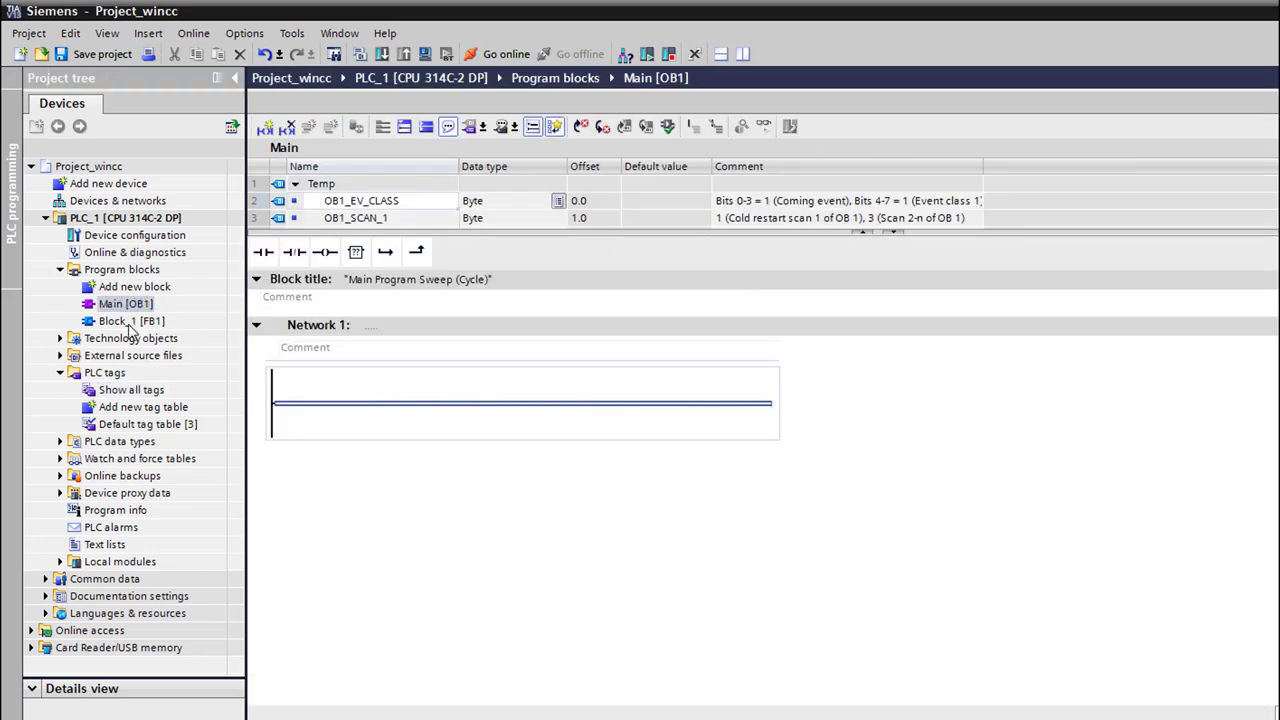
left_click_drag(128, 328, 464, 410)
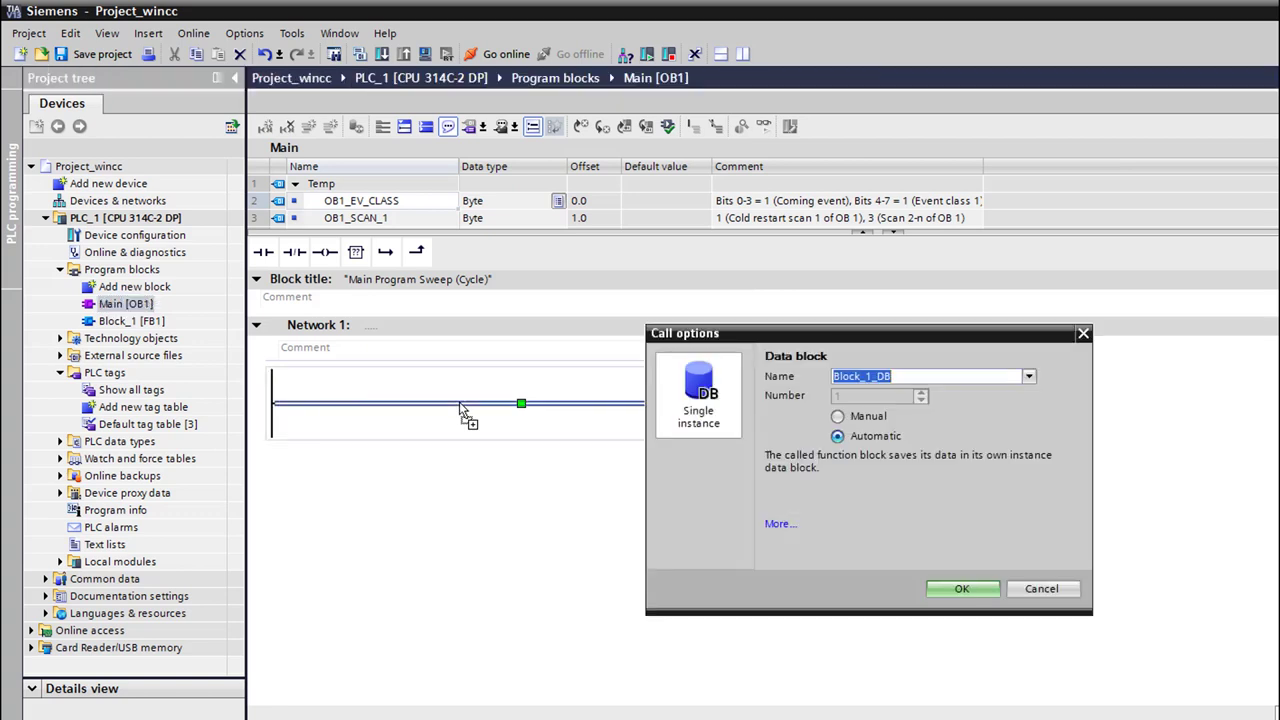
left_click(966, 588)
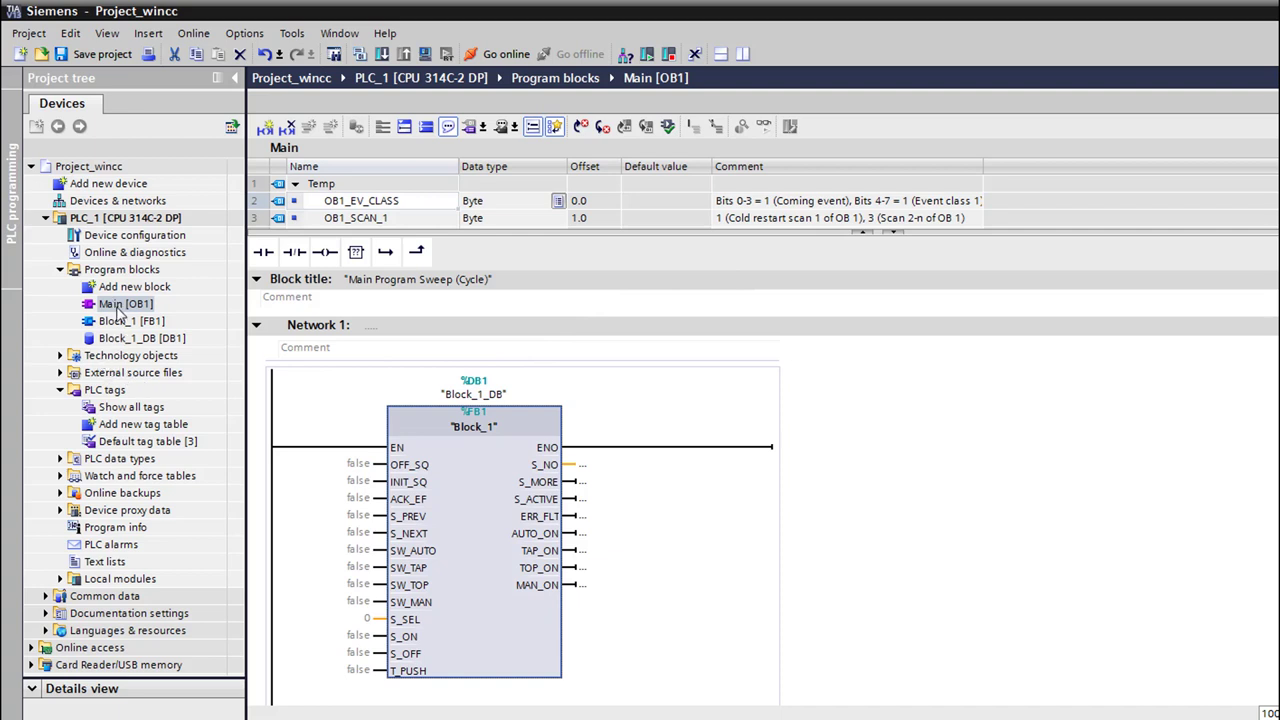
left_click(124, 306)
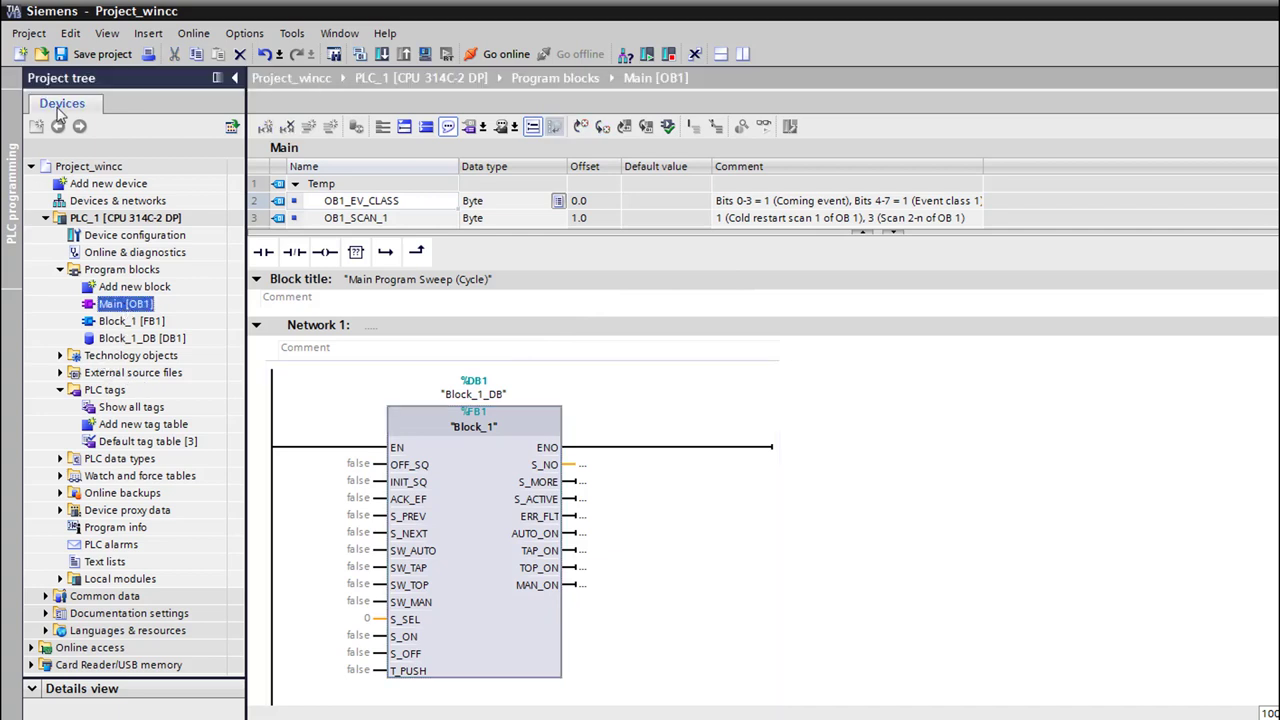
Save the project, launch PLCSIM for PLC_1 and switch the simulated CPU to RUN.
left_click(90, 54)
left_click(100, 218)
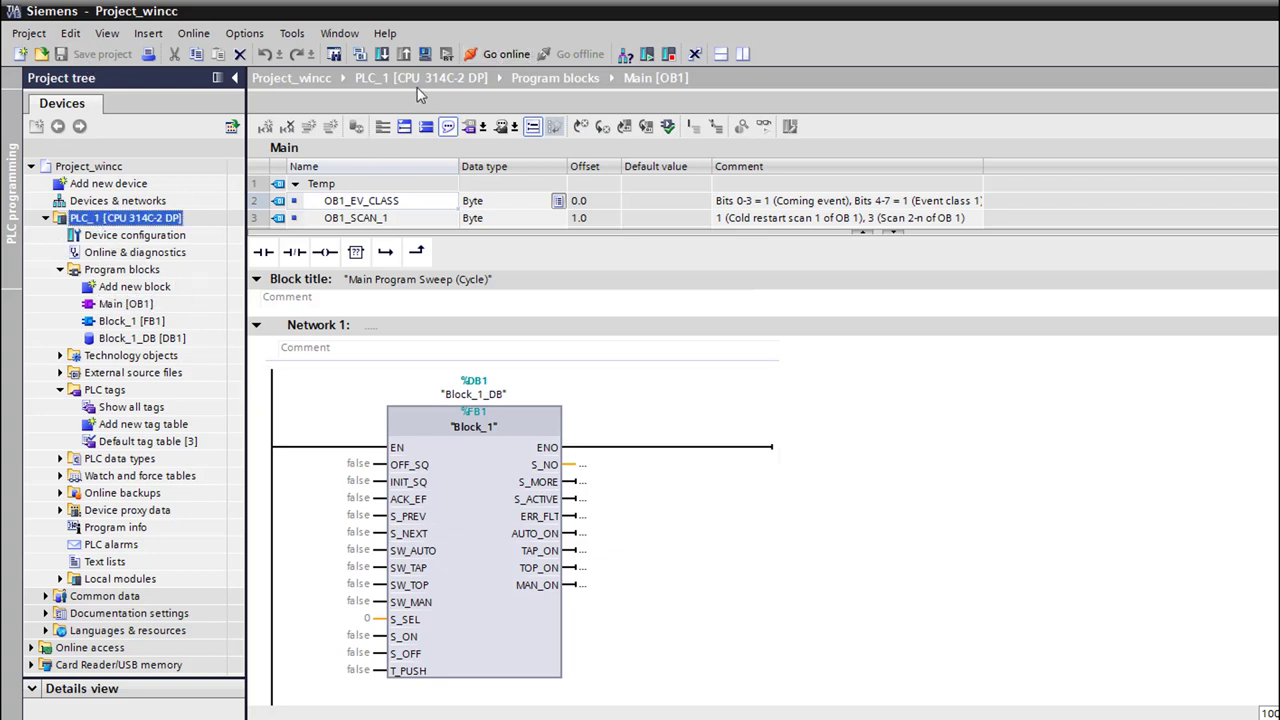
left_click(428, 56)
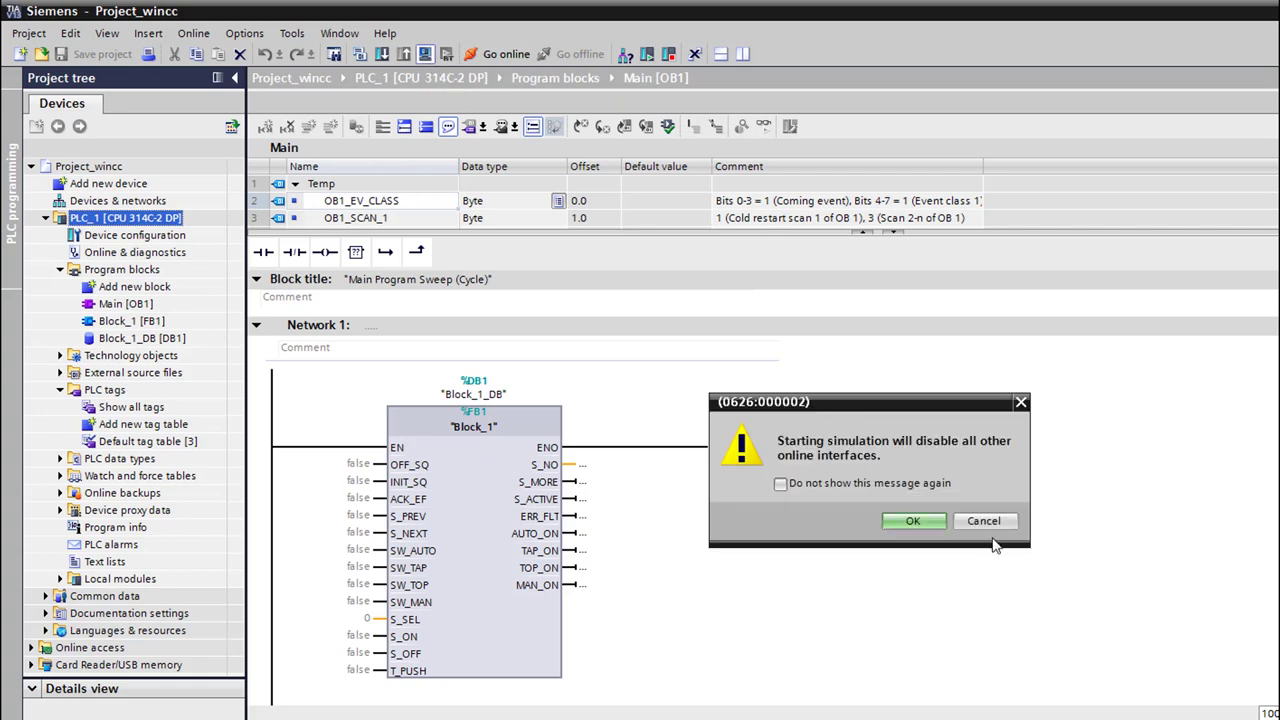
left_click(912, 521)
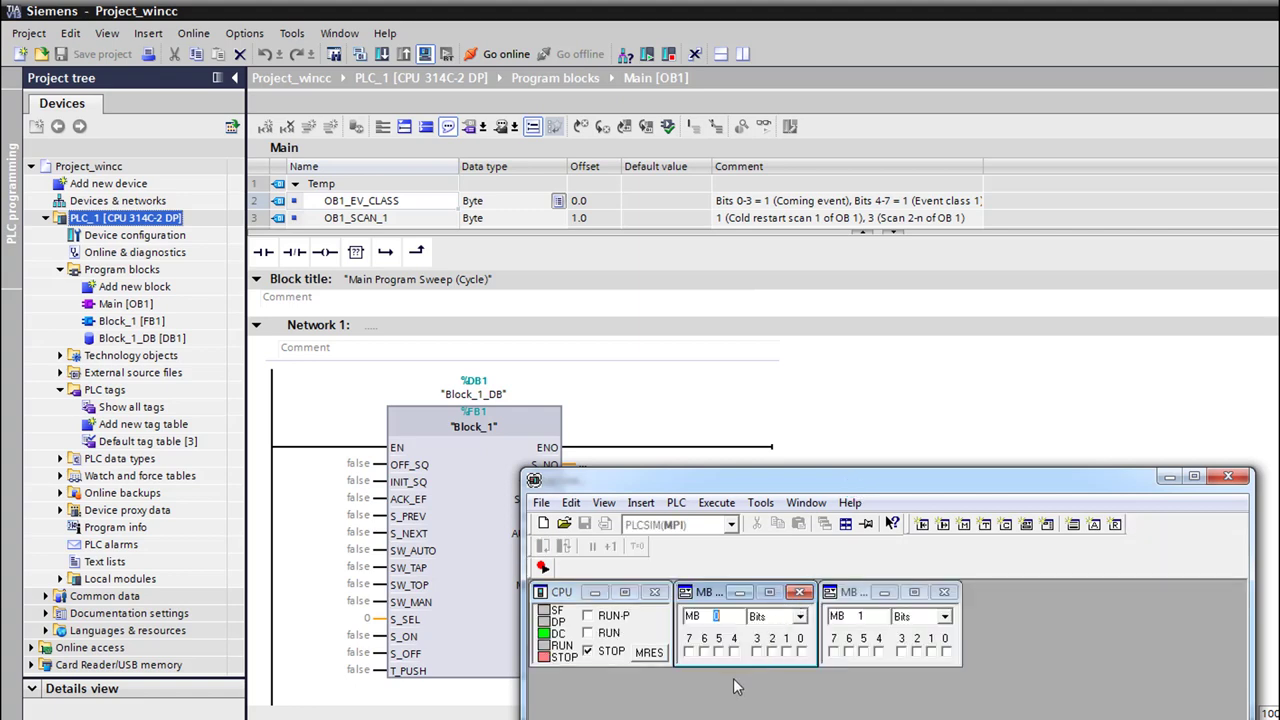
left_click(596, 633)
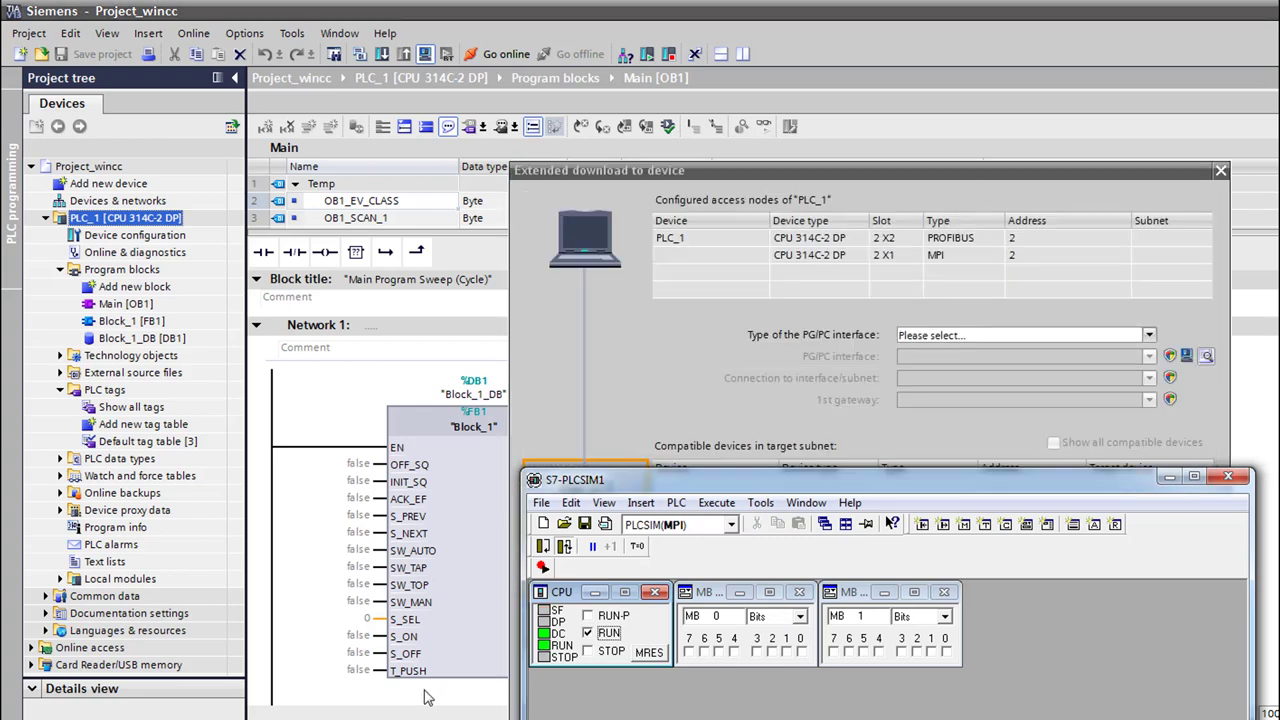
Download PLC_1's program to the simulated PLC over the MPI/PLCSIM interface.
left_click(961, 192)
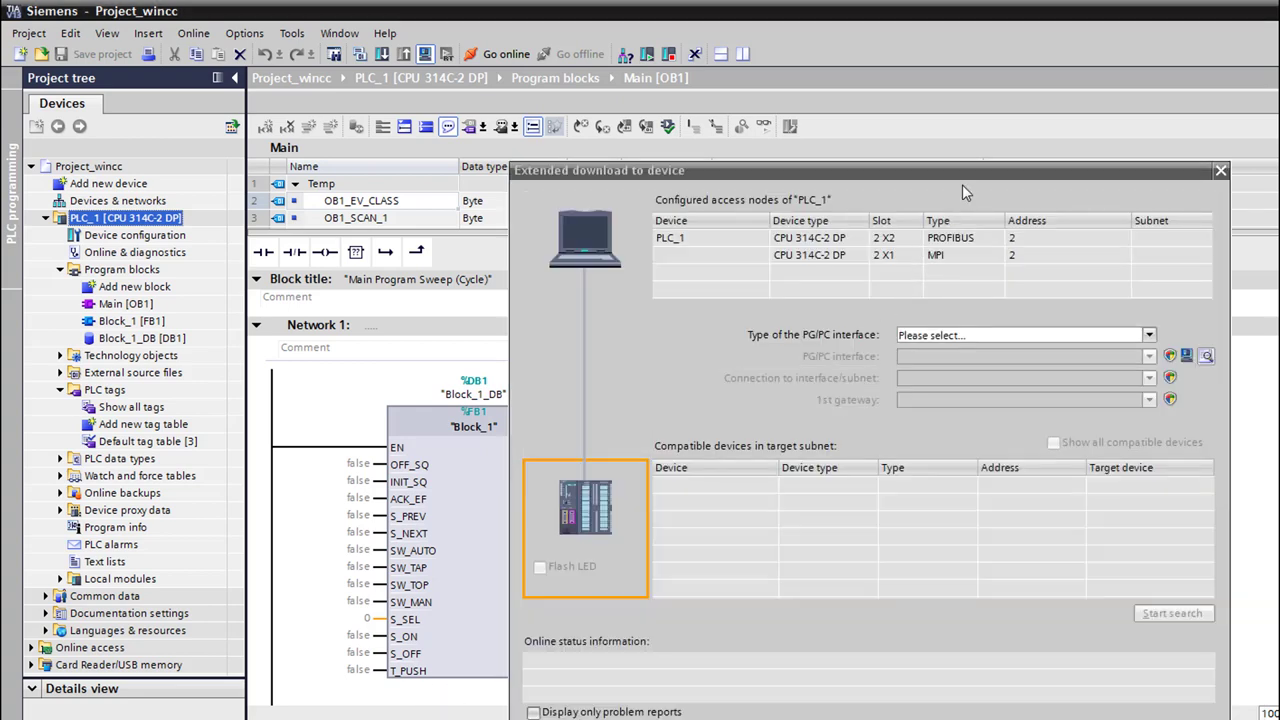
left_click(978, 338)
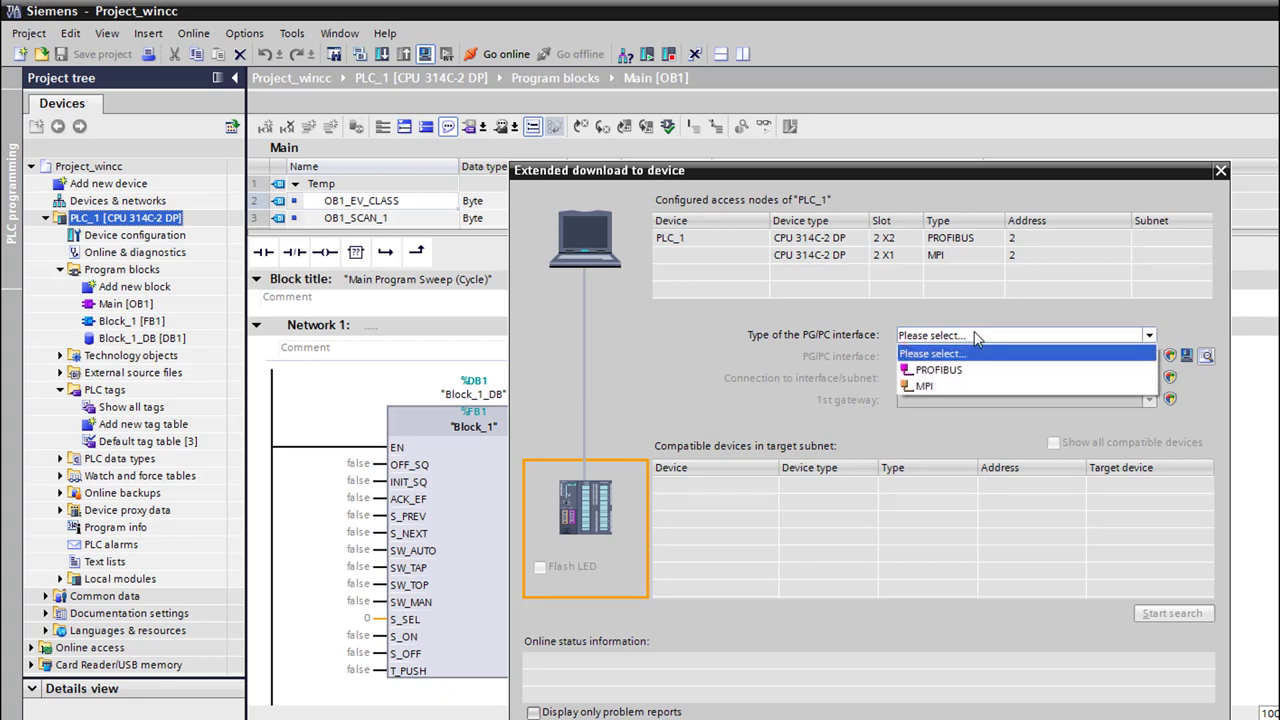
left_click(953, 387)
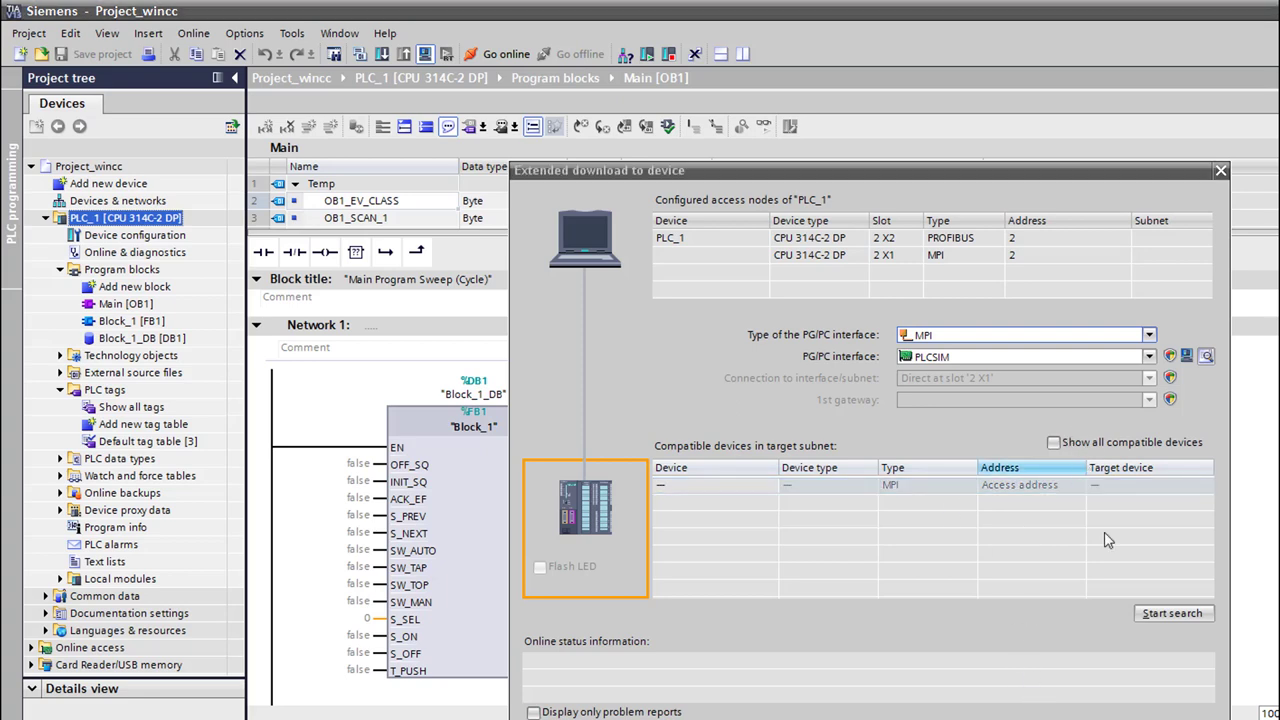
left_click(1150, 616)
left_click(1150, 616)
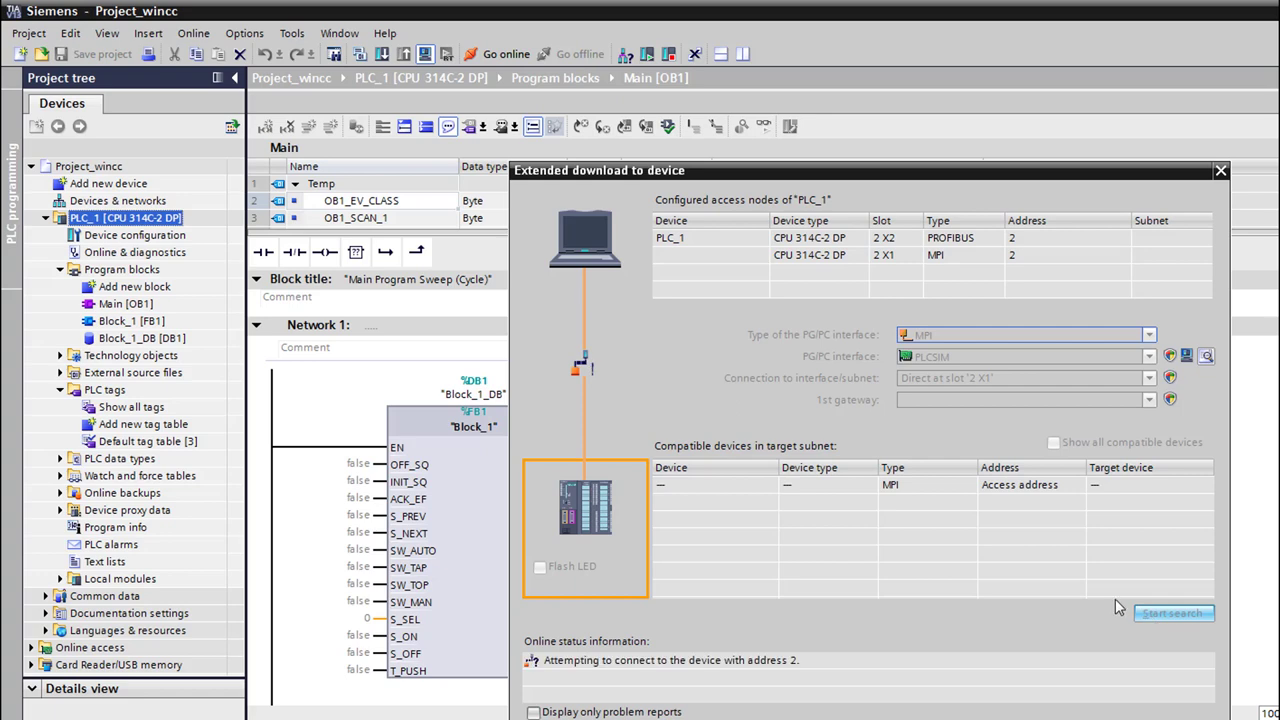
left_click(1036, 692)
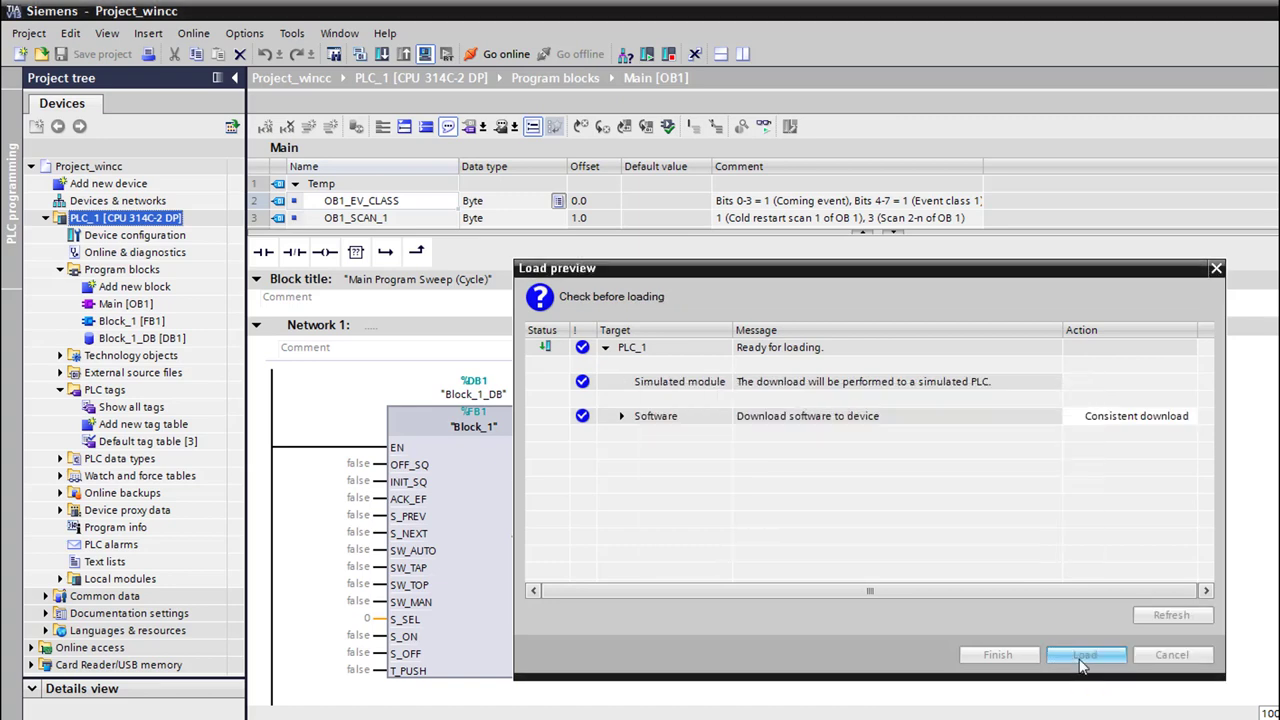
left_click(1084, 656)
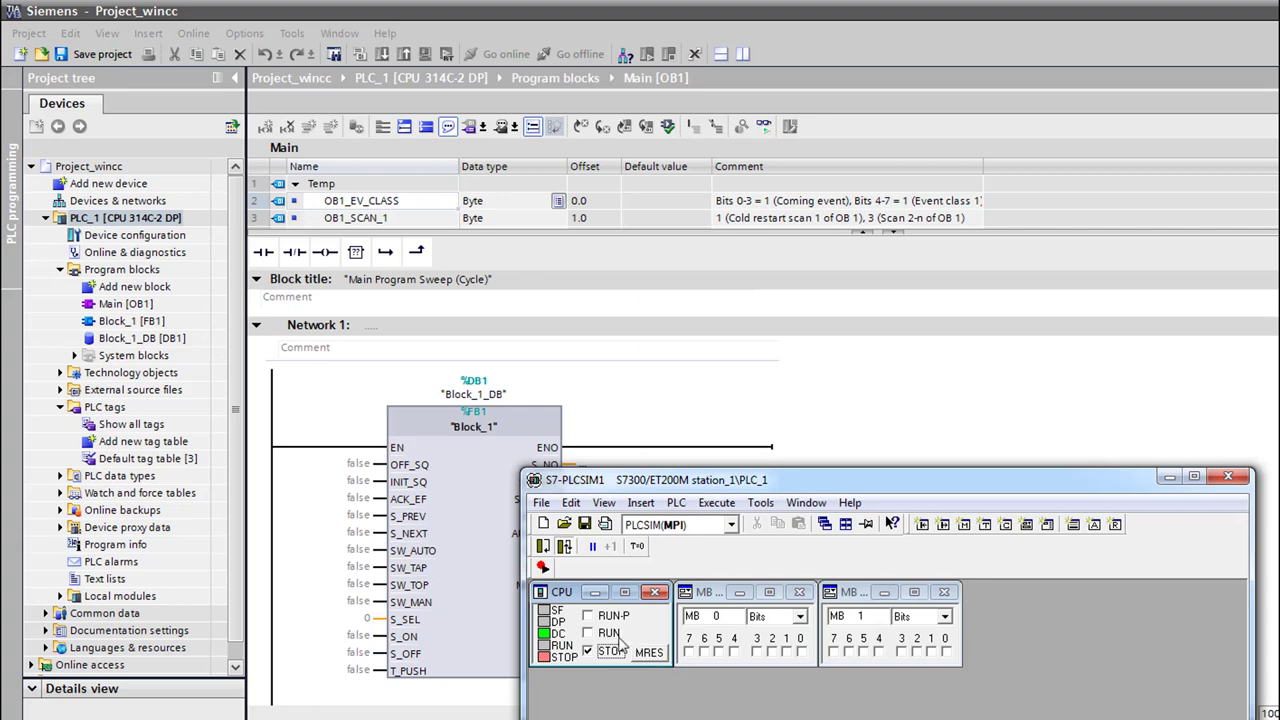
In PLCSIM, tick RUN, set MB0 bits 0 and 1, tick STOP, and minimise the window.
left_click(609, 634)
left_click(800, 652)
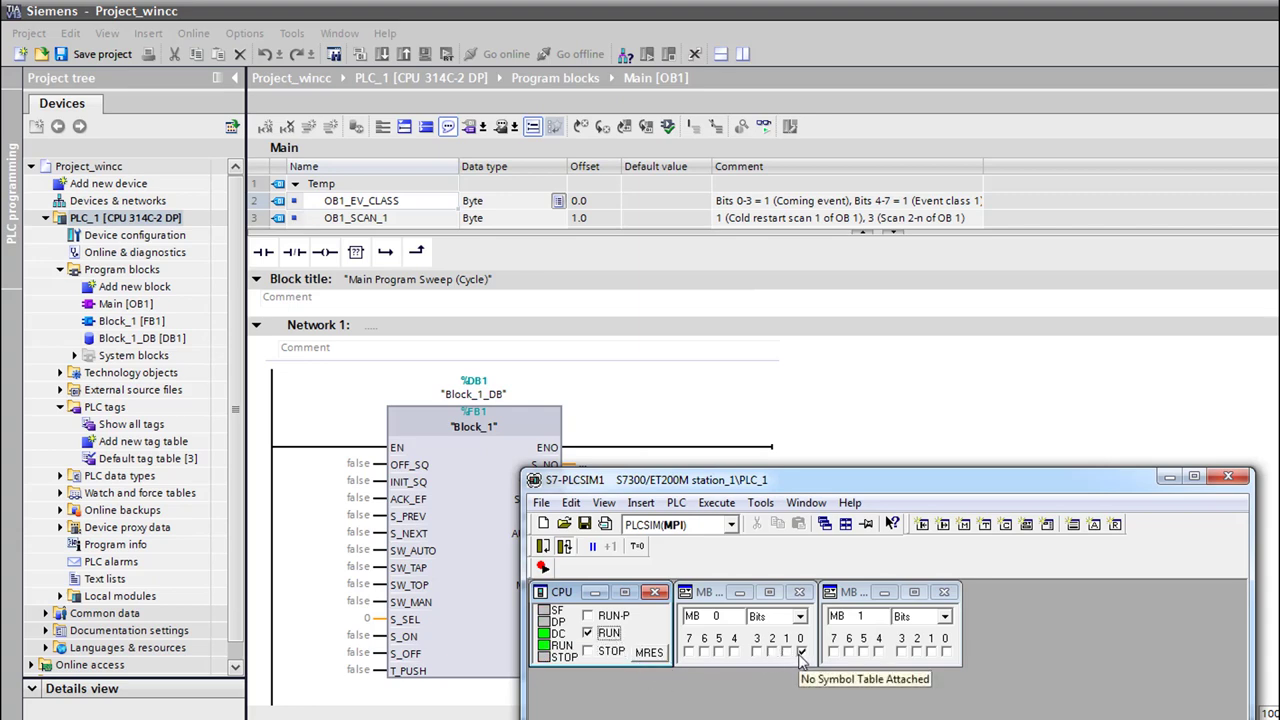
left_click(786, 654)
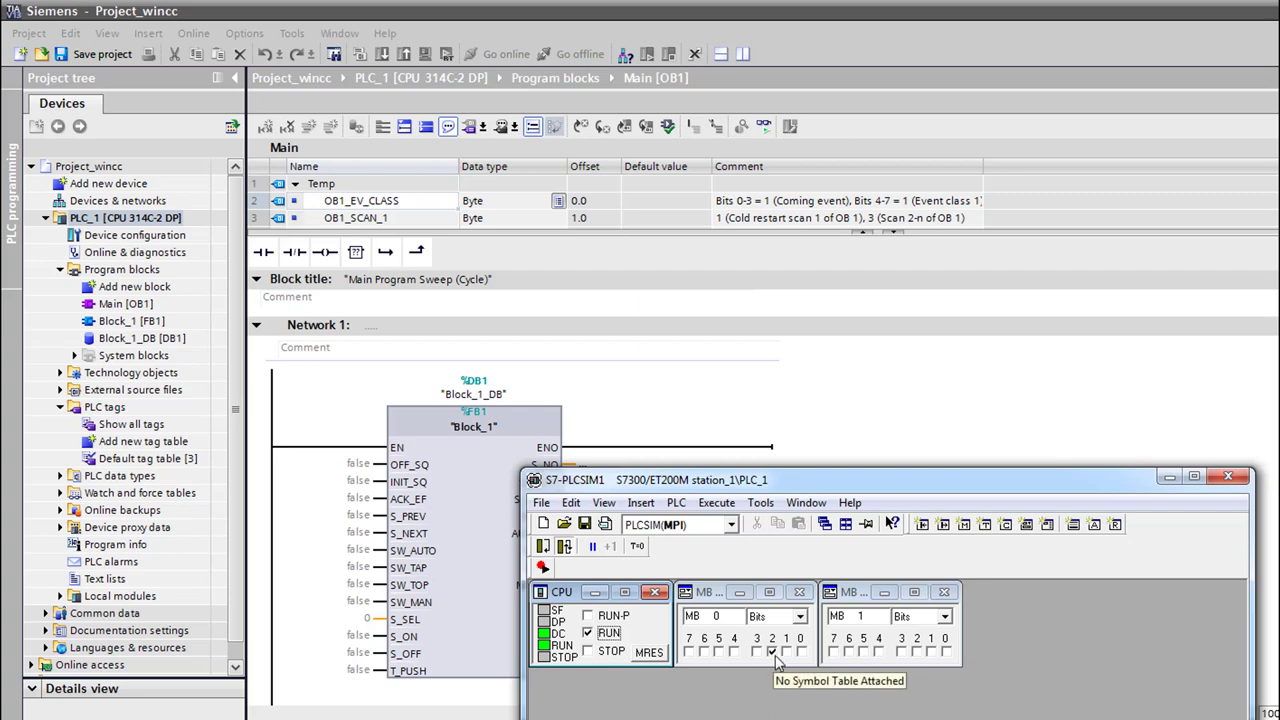
left_click(605, 651)
left_click(1169, 477)
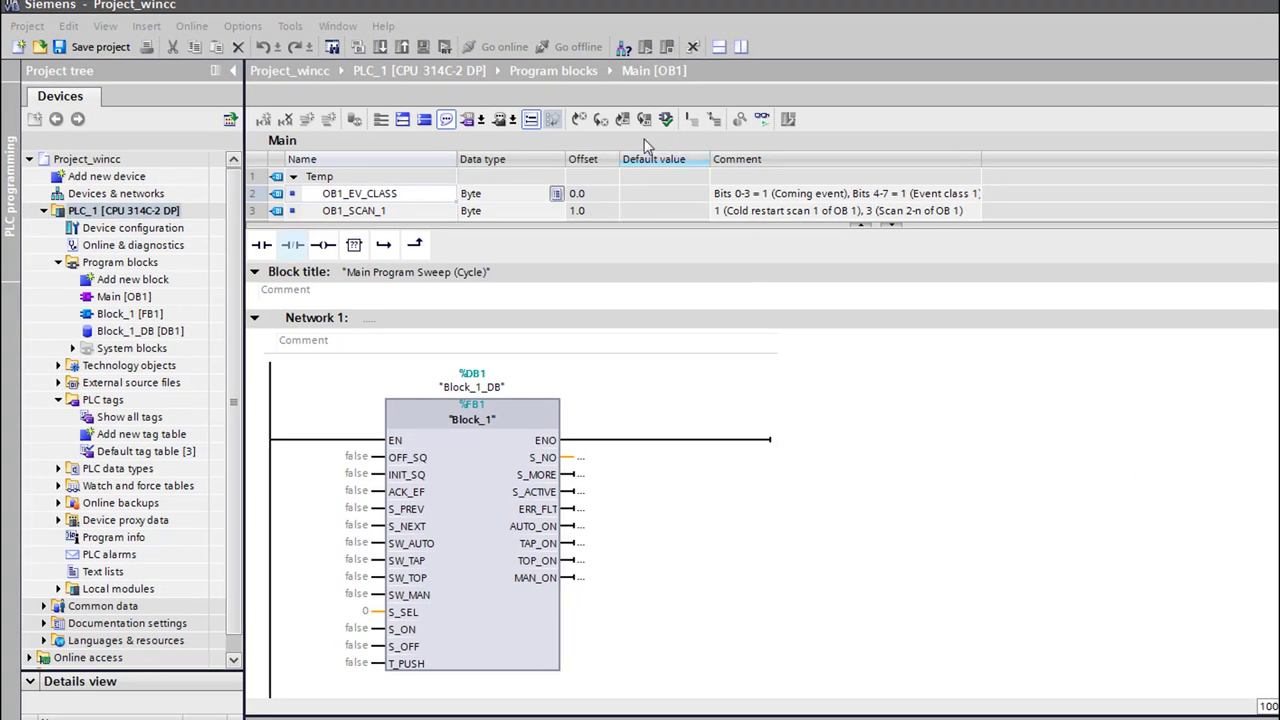
Add a KTP1000 Basic 10" panel, order 6AV6 647-0AE11-3AX0, to the project as HMI_1.
left_click(140, 177)
double_click(100, 185)
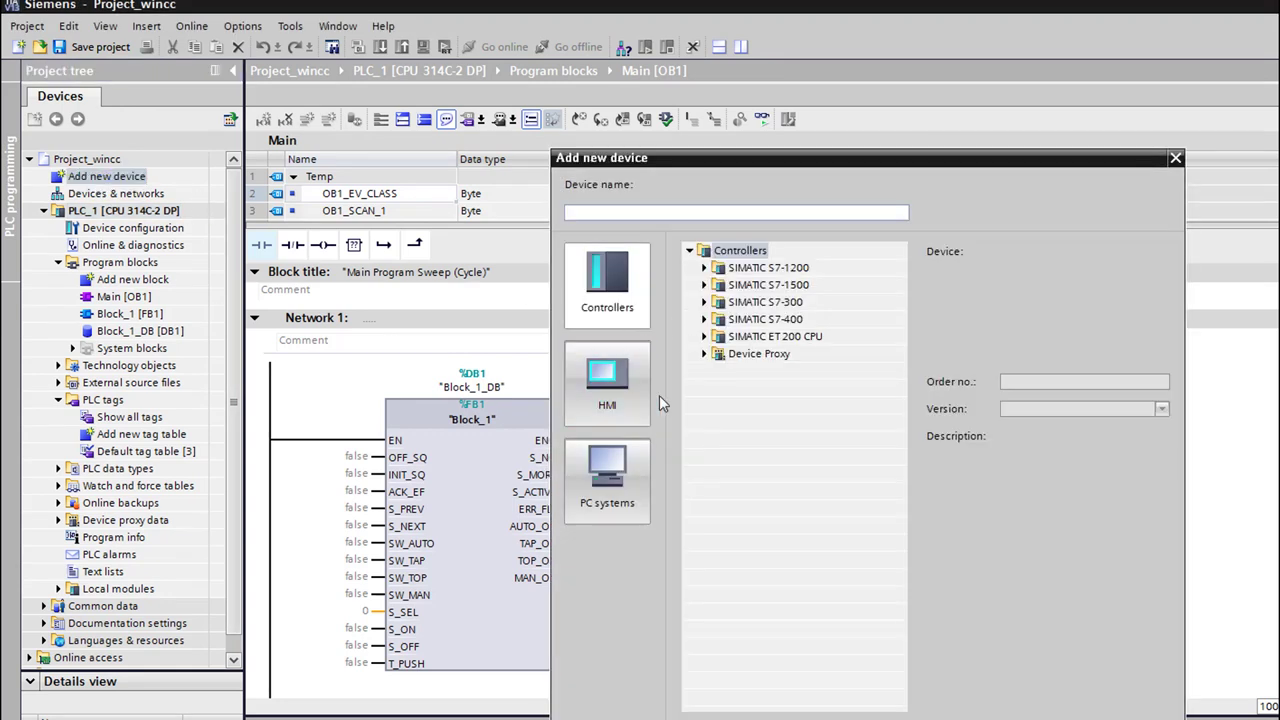
left_click(625, 388)
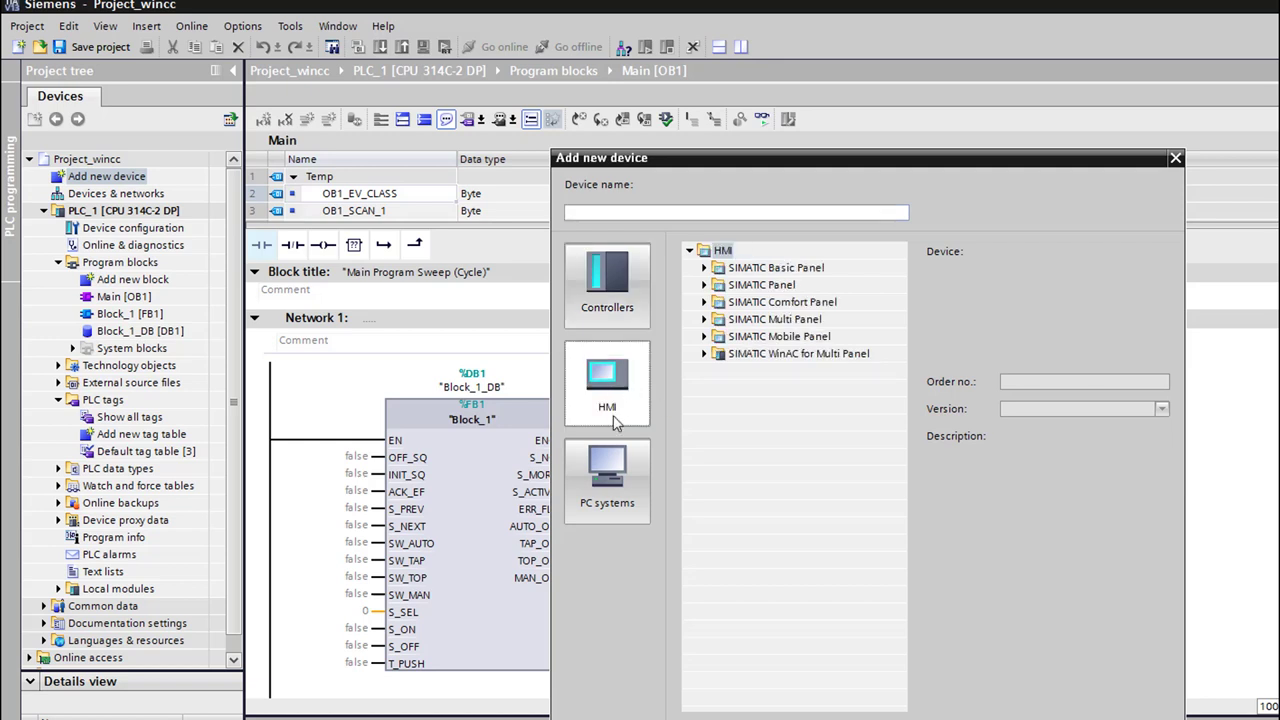
left_click(704, 268)
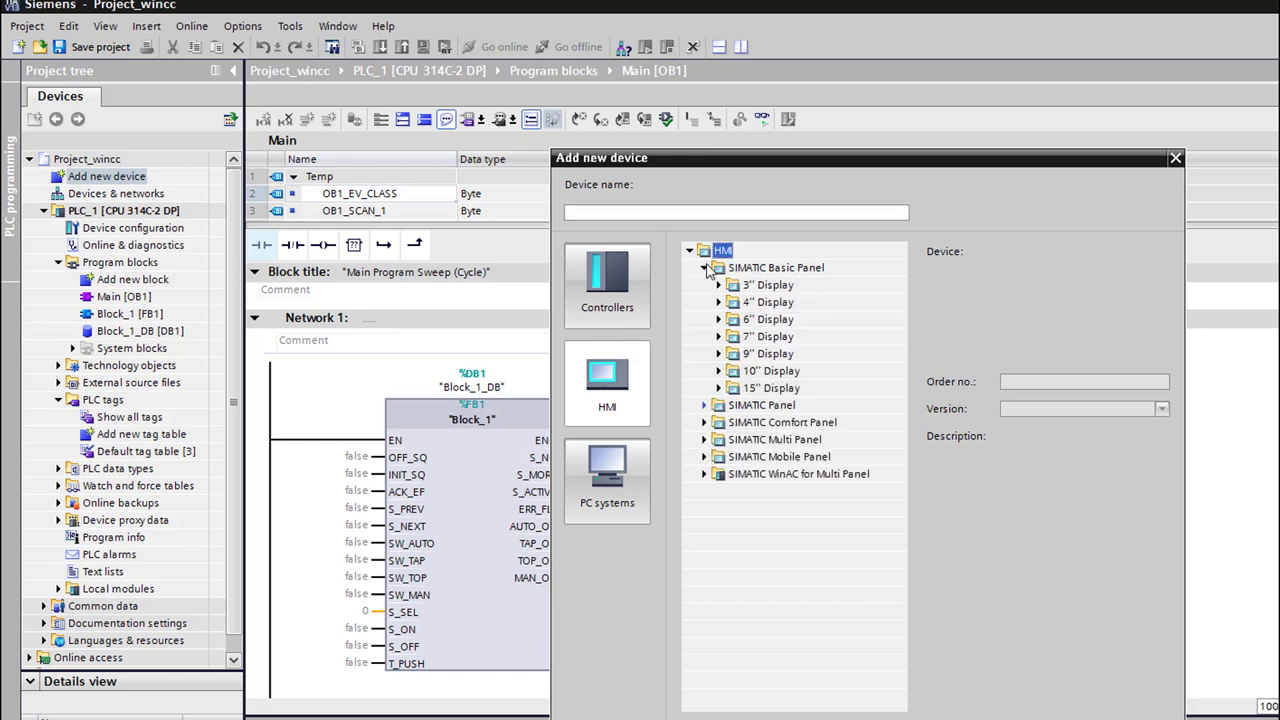
left_click(719, 371)
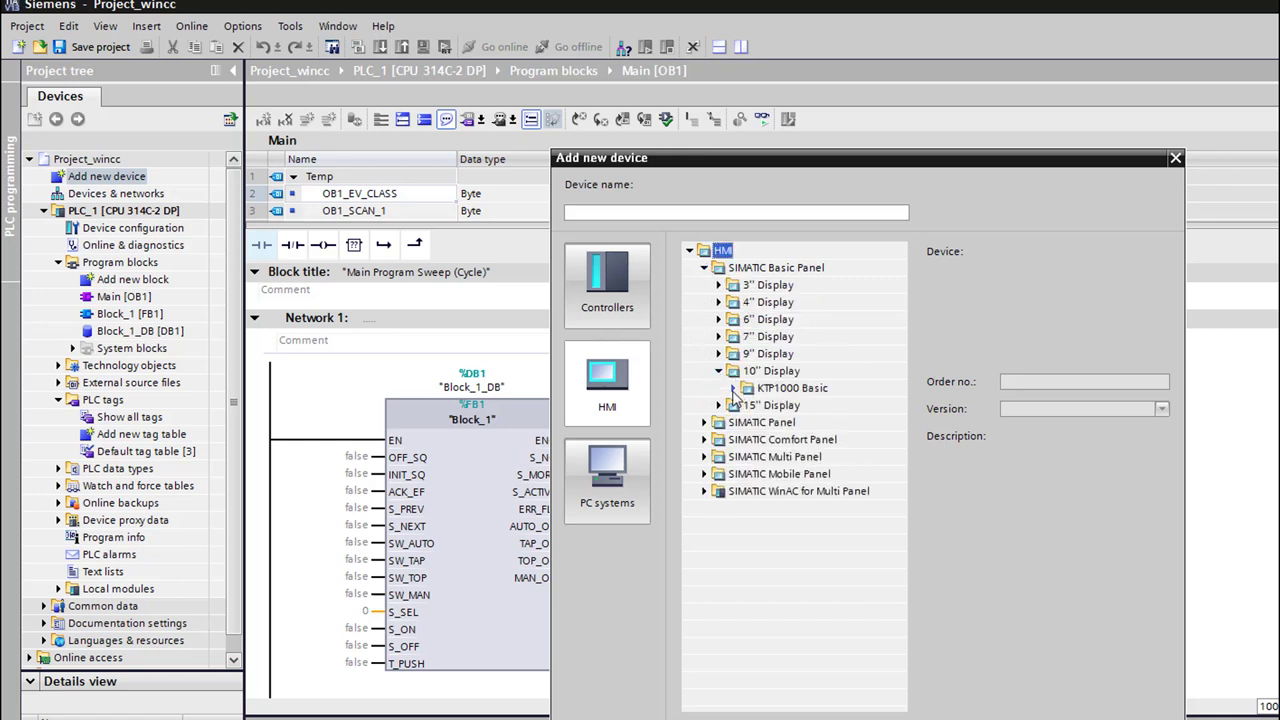
left_click(733, 388)
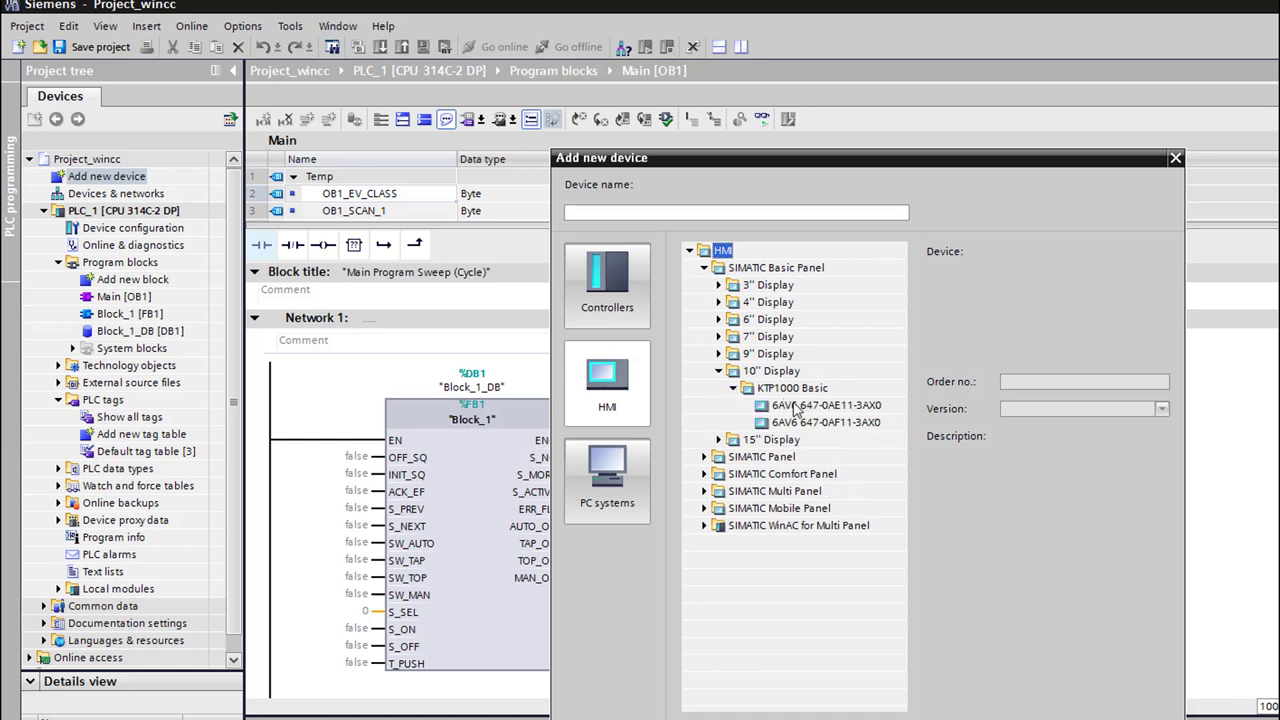
left_click(862, 408)
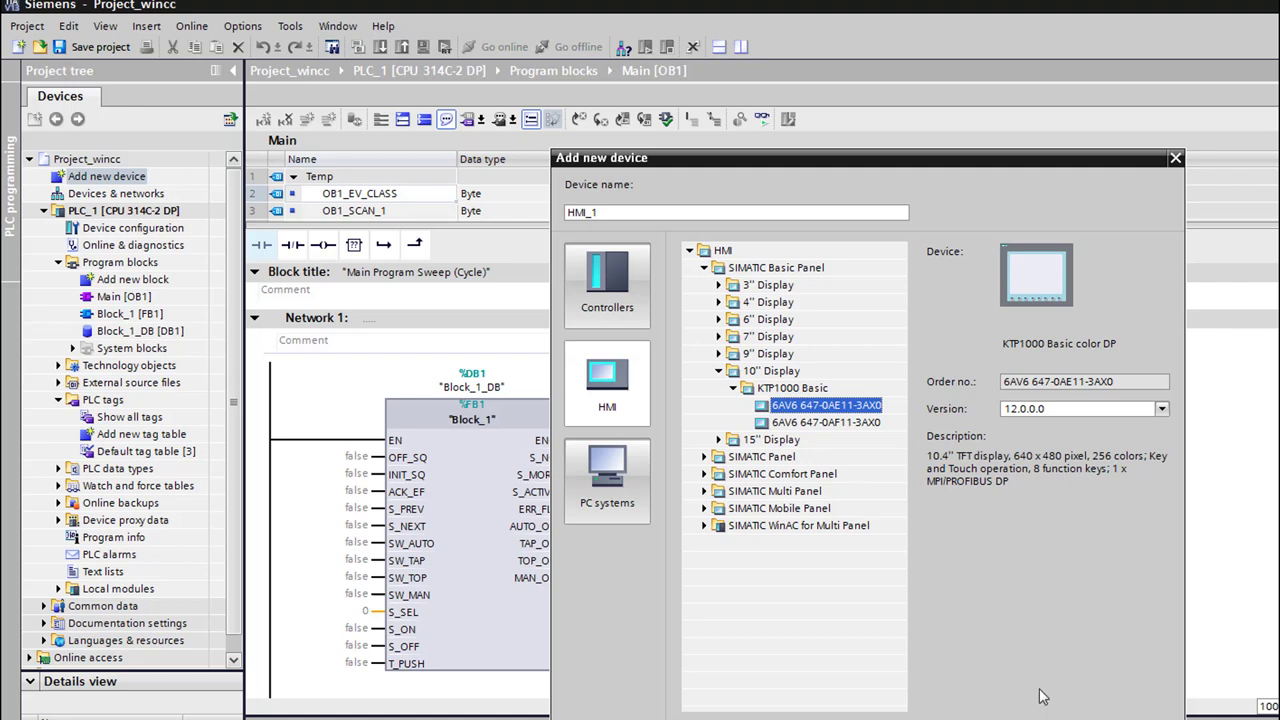
key("Return")
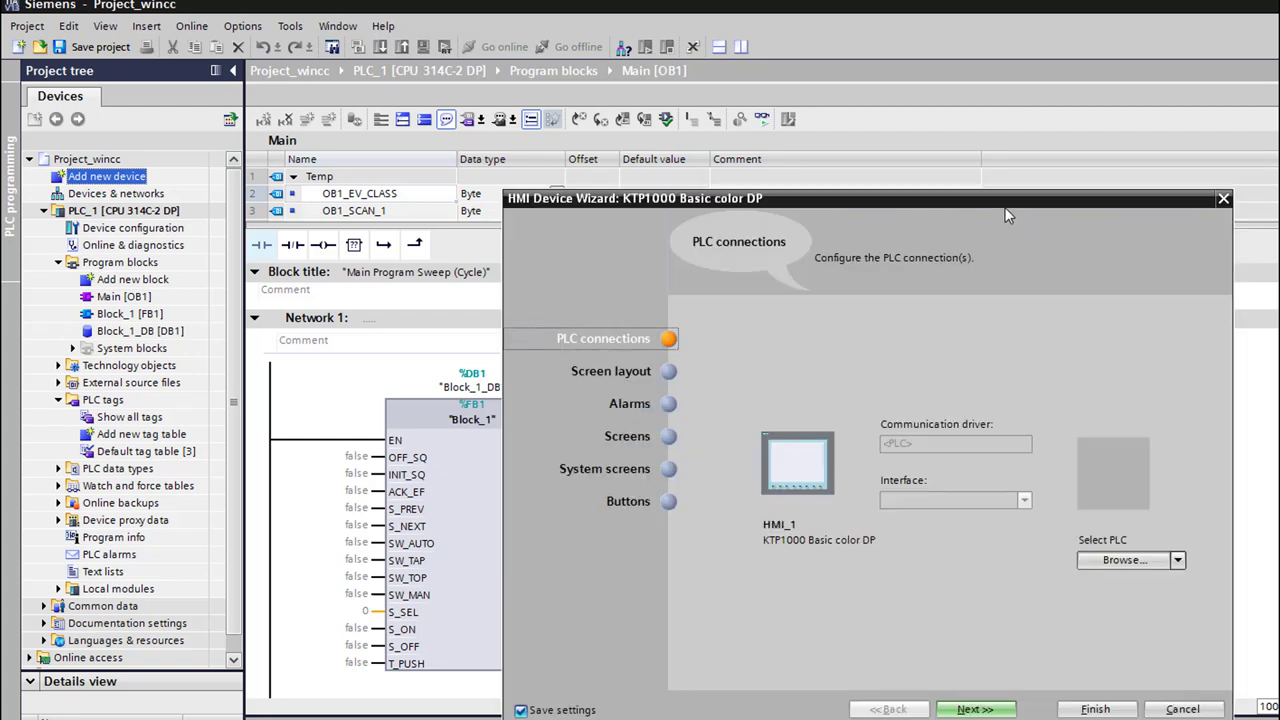
In the HMI Device Wizard, select PLC_1 as the panel's connection partner.
left_click_drag(1005, 210, 820, 137)
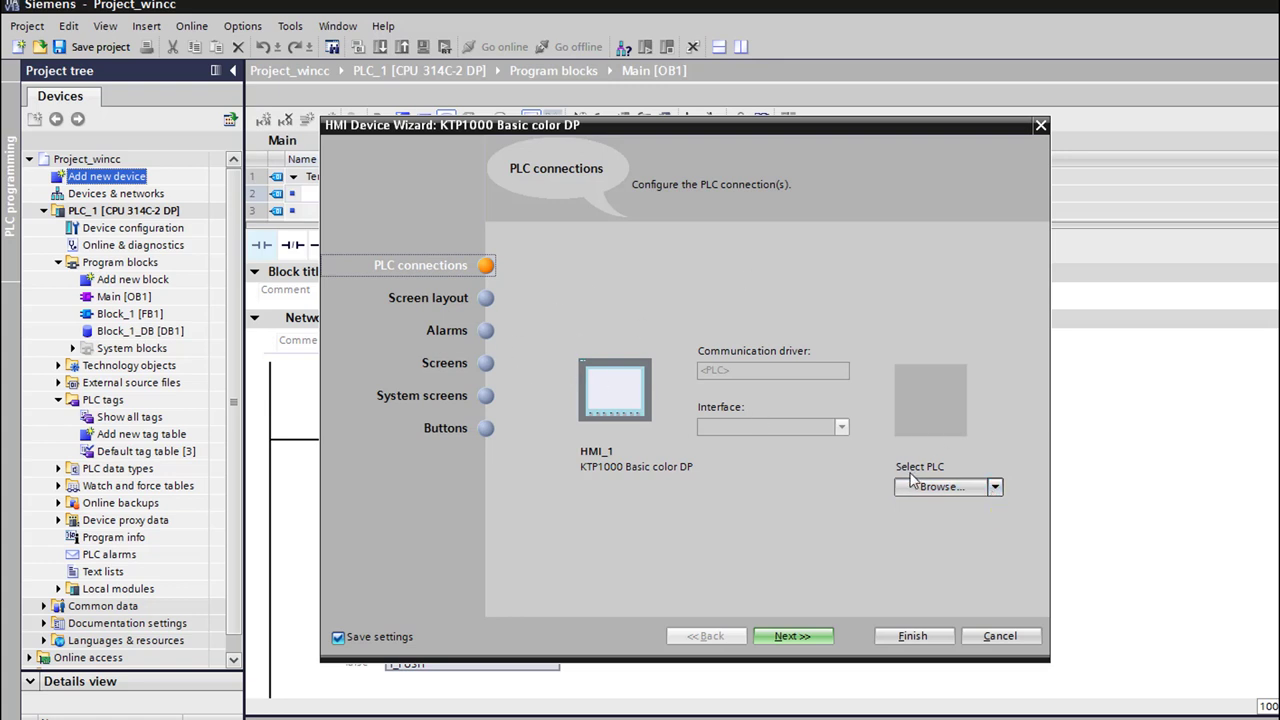
left_click(992, 488)
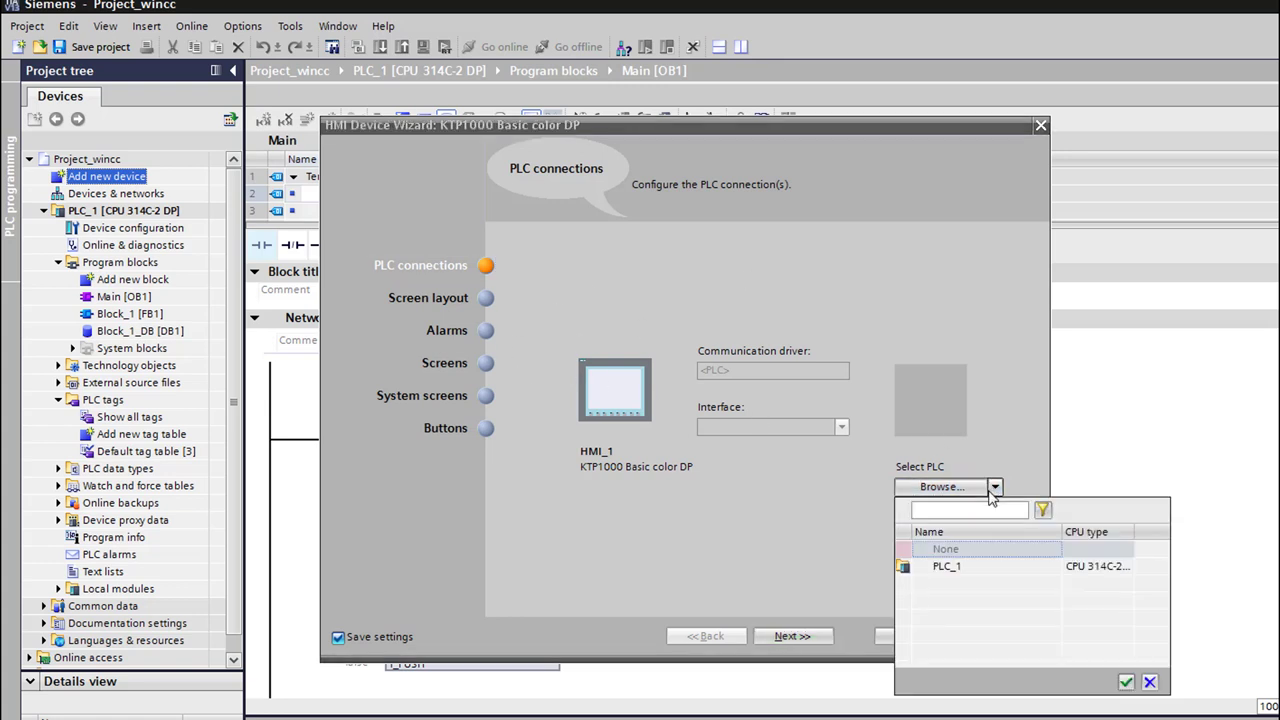
left_click(970, 569)
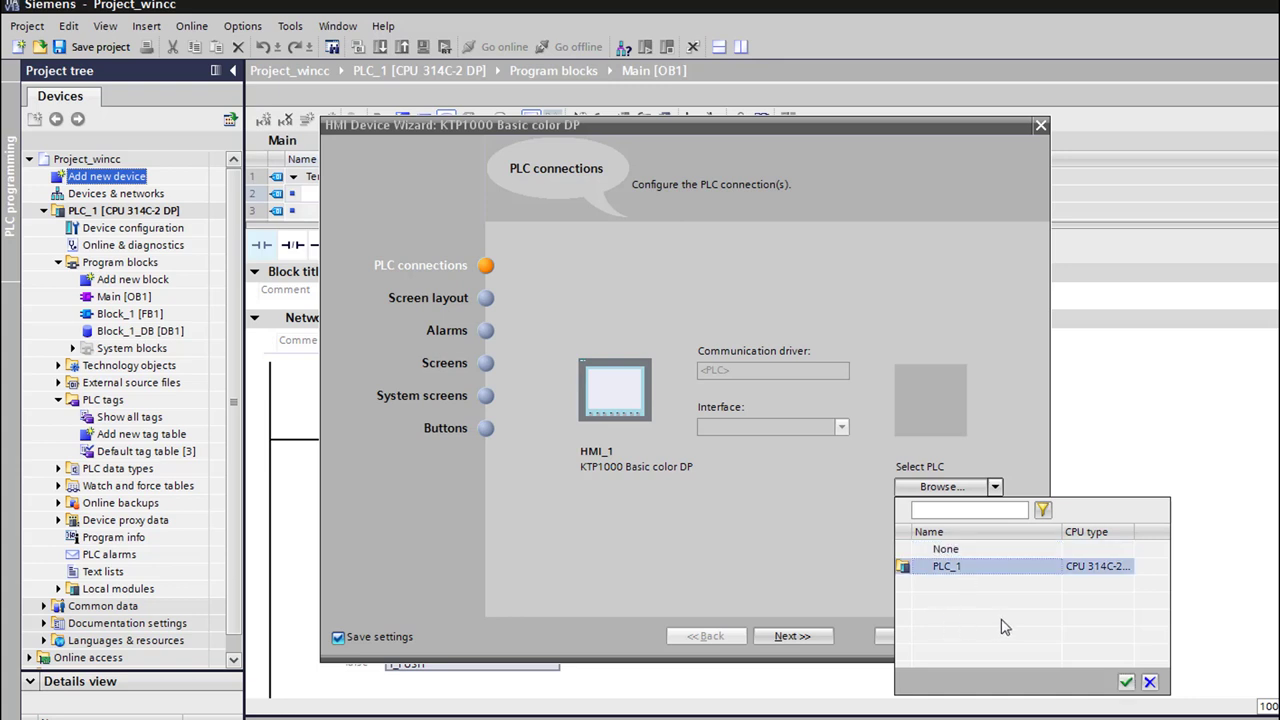
left_click(1125, 683)
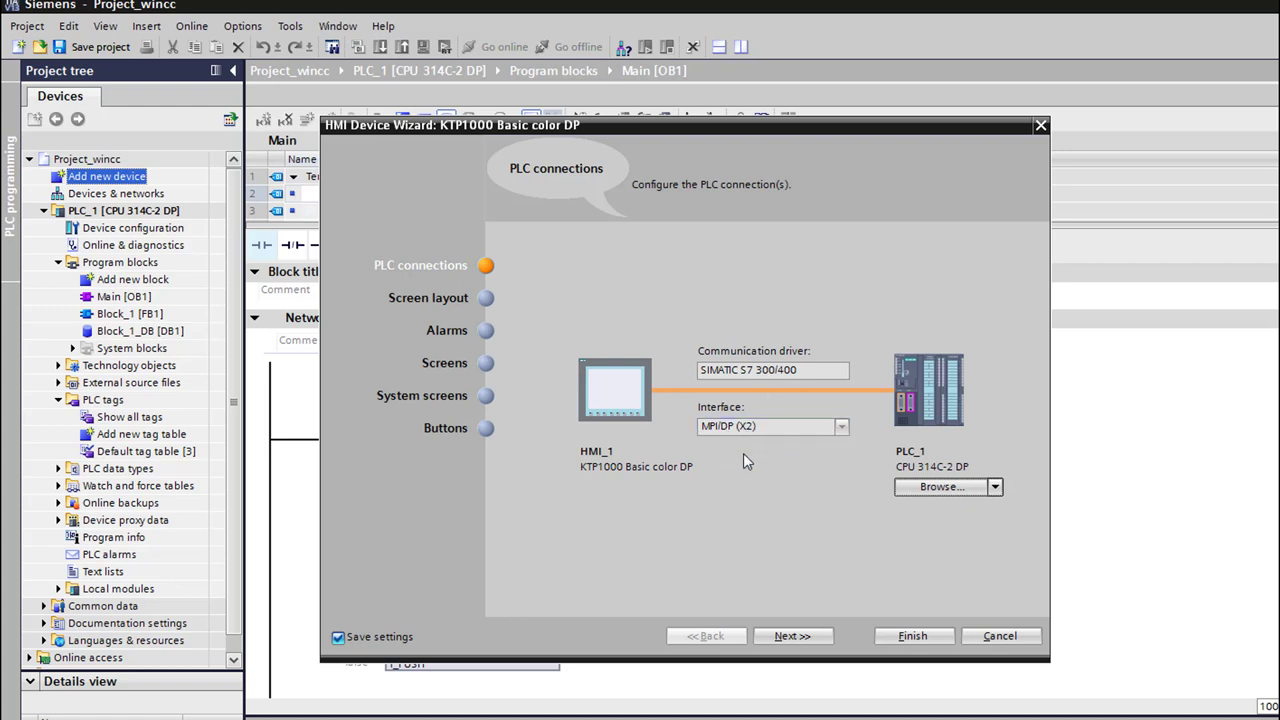
Accept default screen layout, alarms, screens, system screens and buttons, and finish the wizard.
left_click(803, 634)
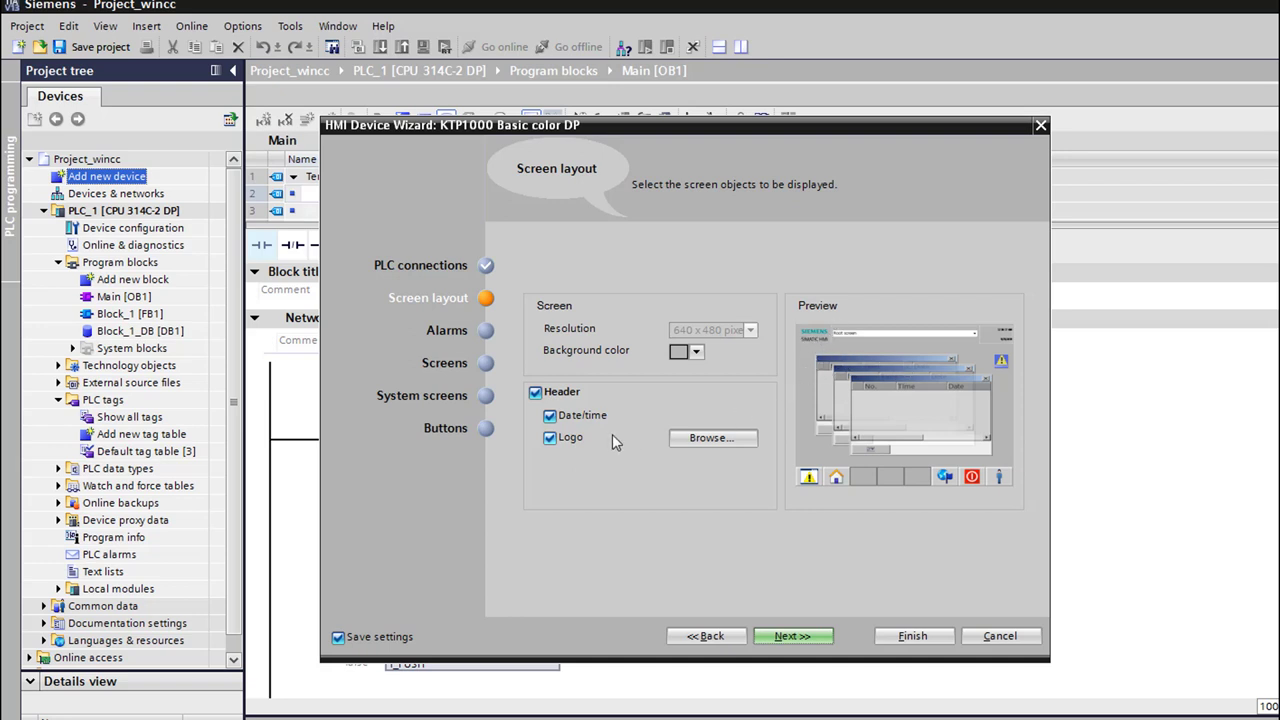
left_click(790, 637)
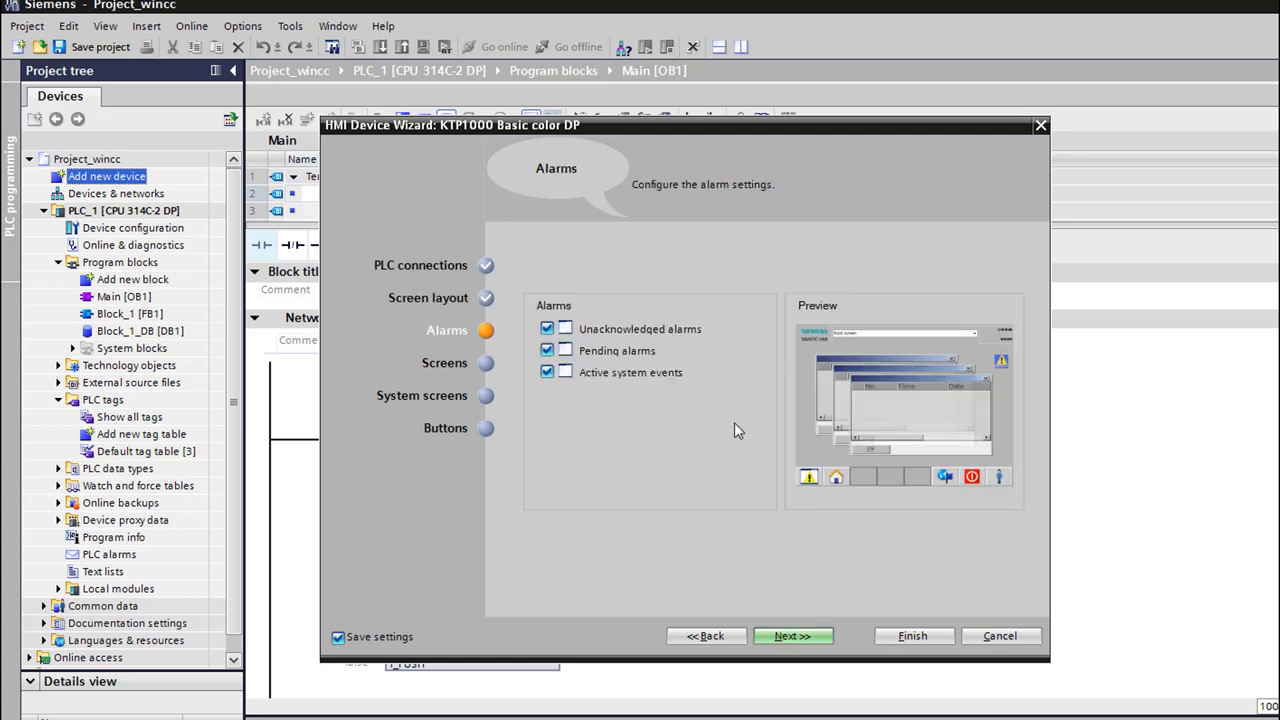
left_click(808, 636)
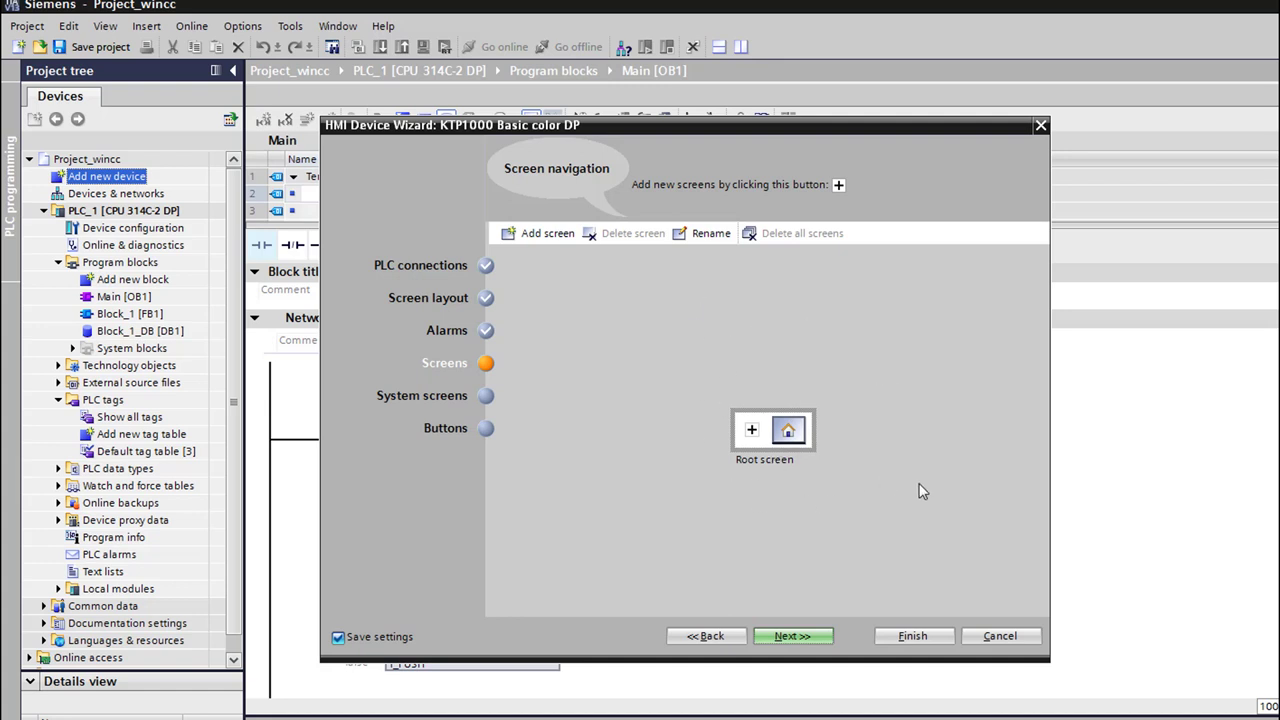
left_click(791, 636)
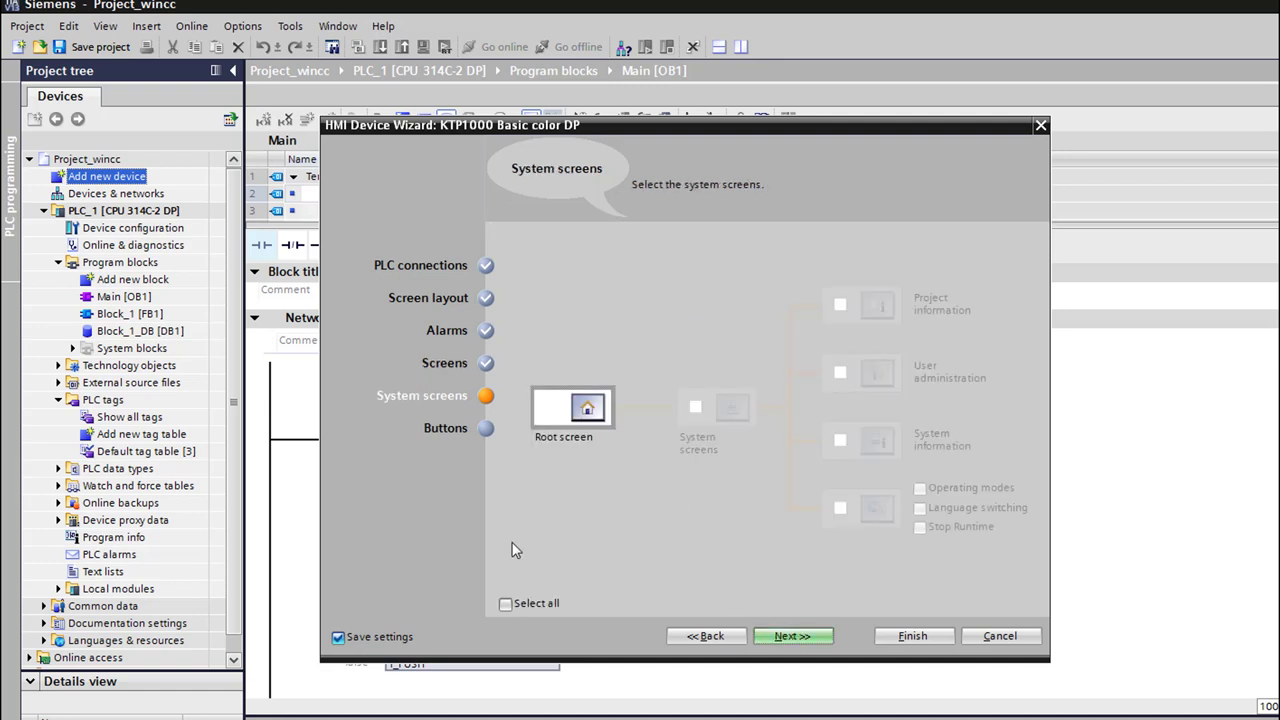
left_click(792, 635)
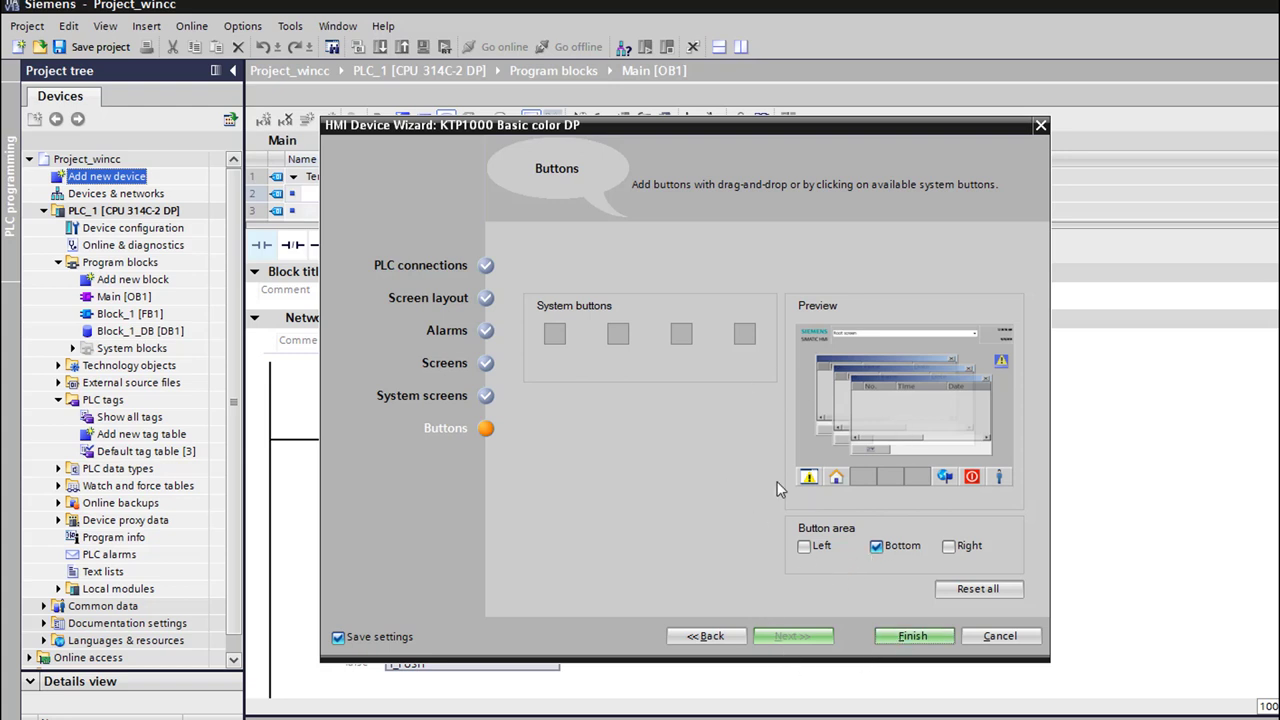
left_click(909, 637)
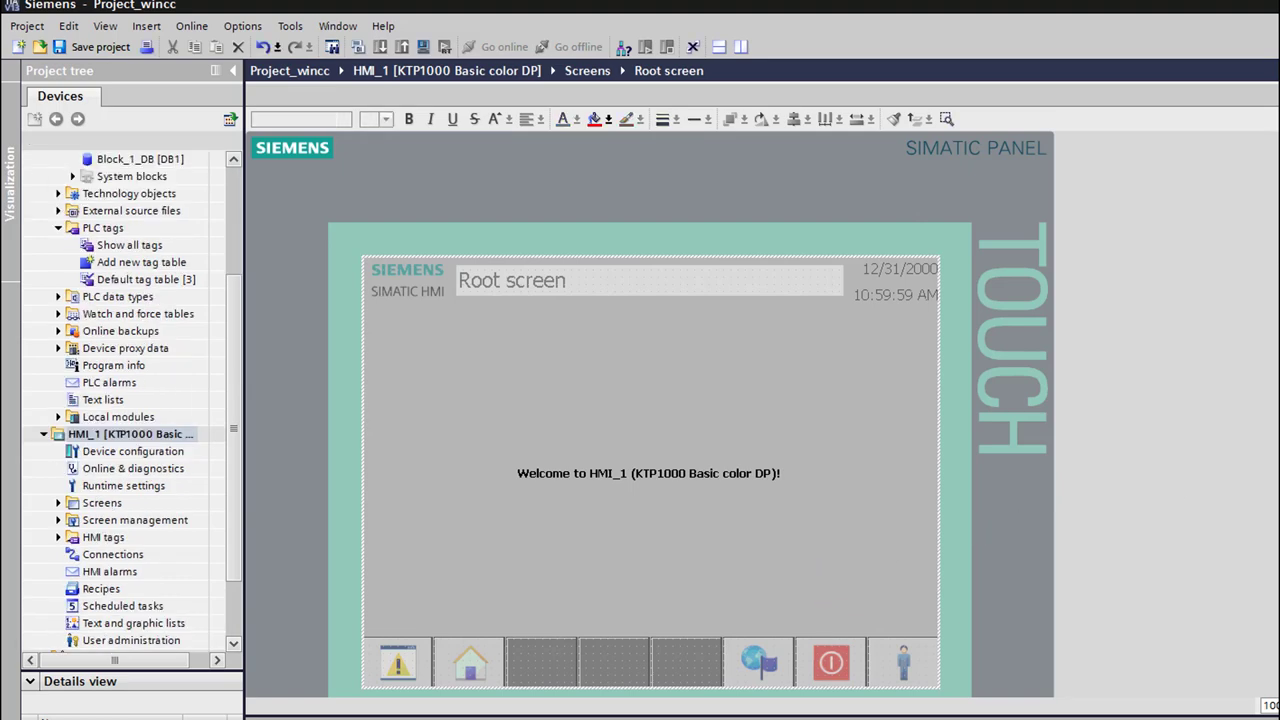
Delete the welcome text from the Root screen.
scroll(646, 410, "down", 1)
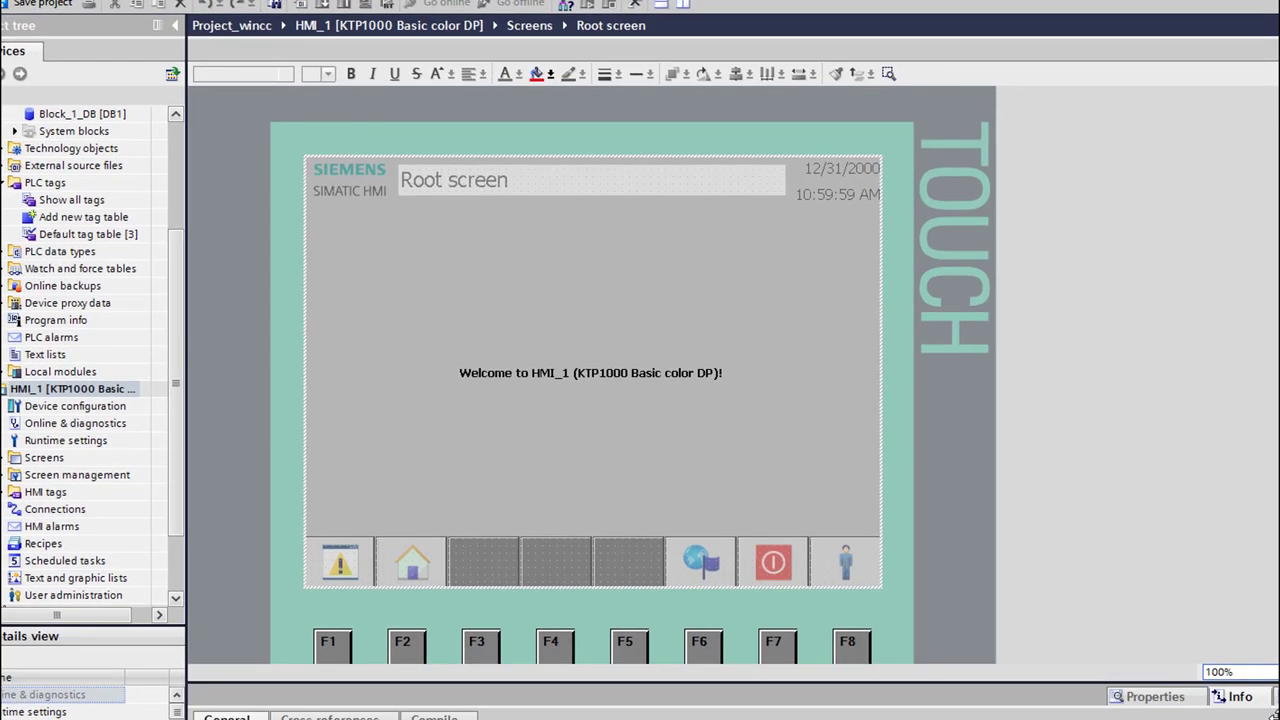
left_click(548, 374)
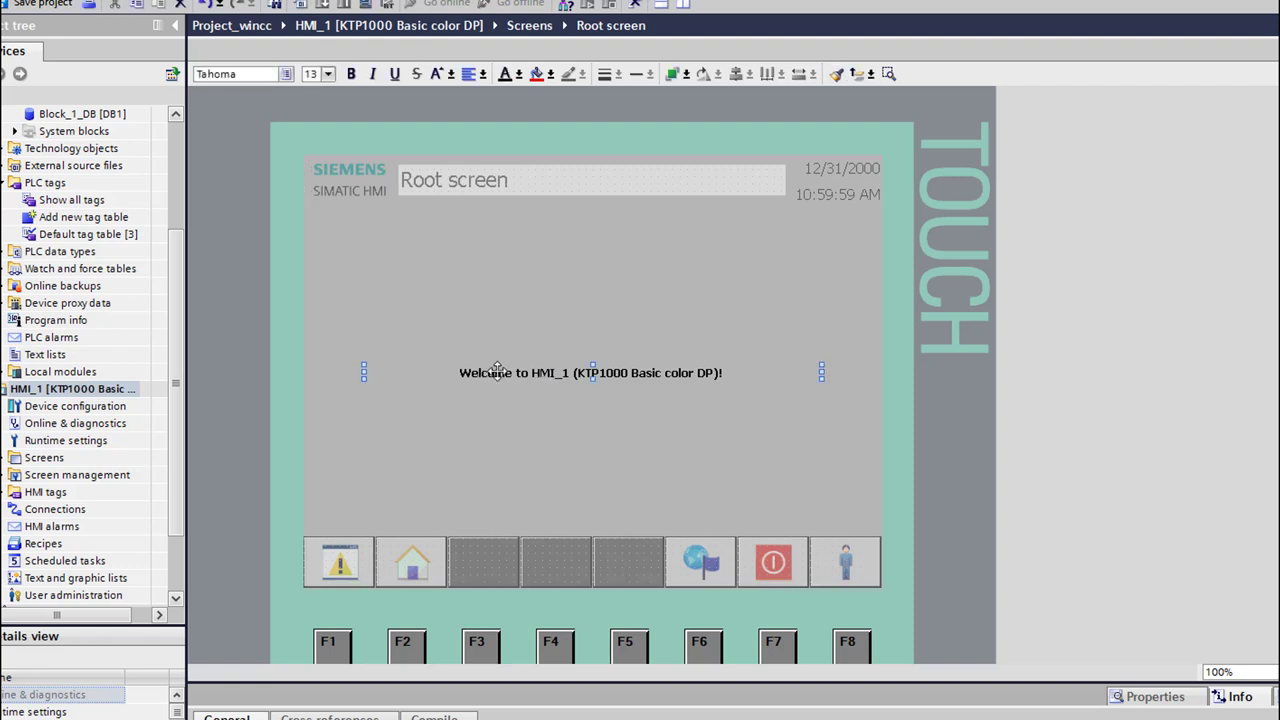
key("Delete")
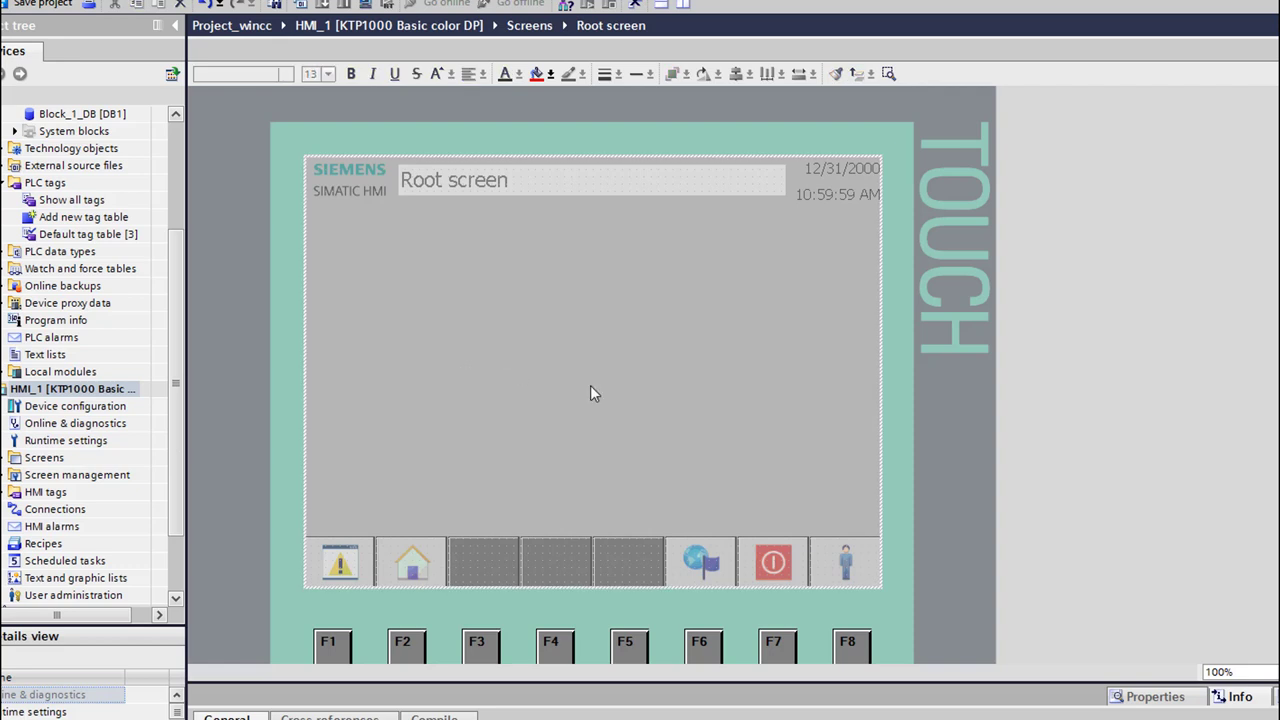
Try 150% zoom on the Root screen, then settle on 125%.
left_click(1232, 672)
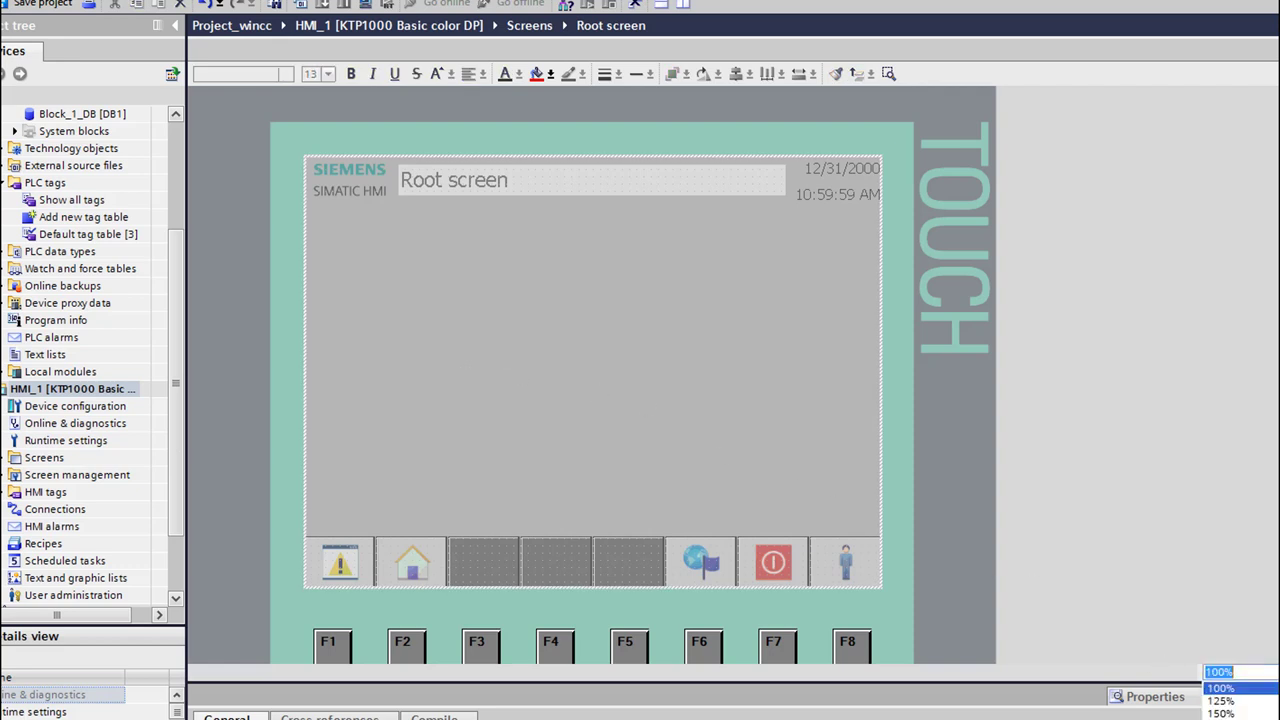
left_click(1221, 713)
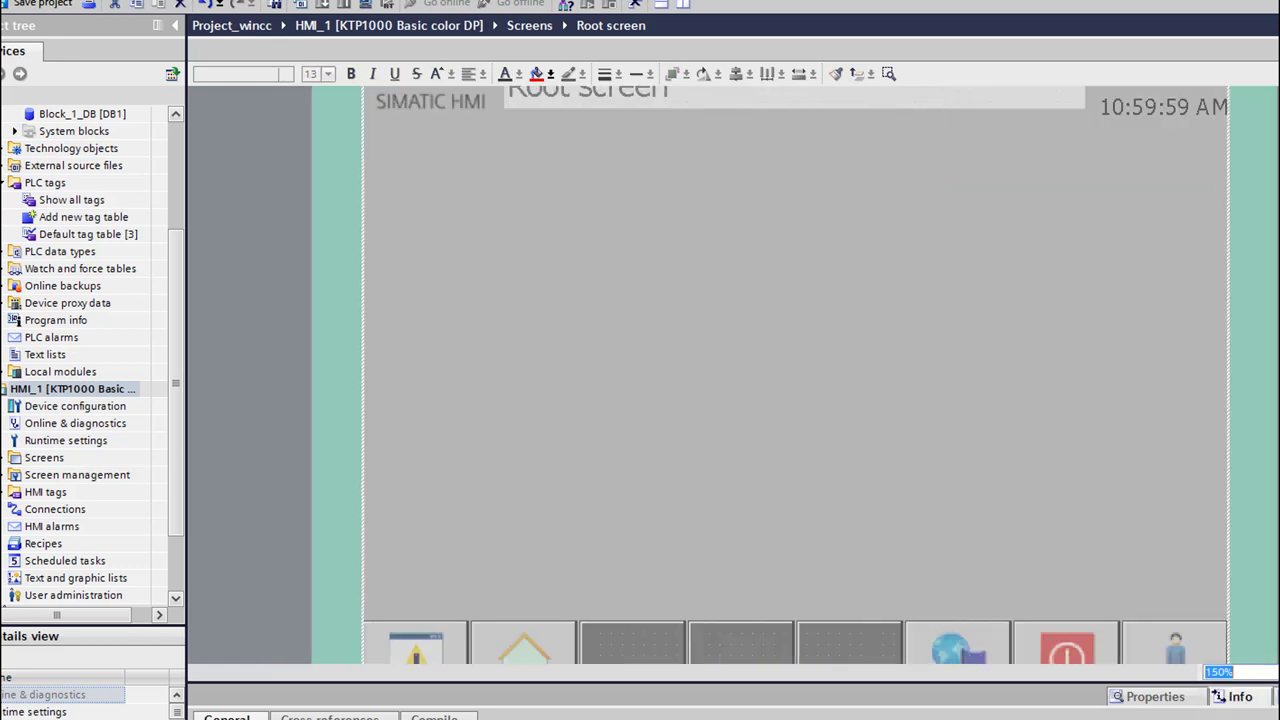
key("alt+Down")
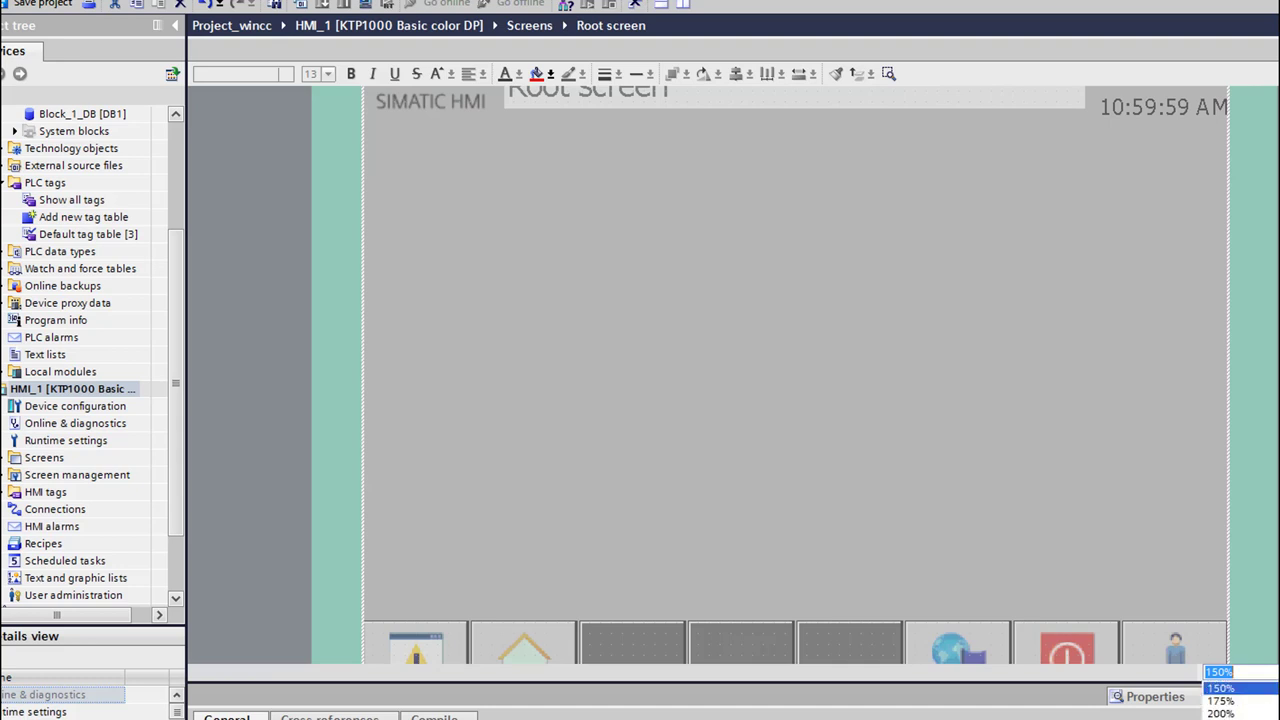
key("Up")
key("Return")
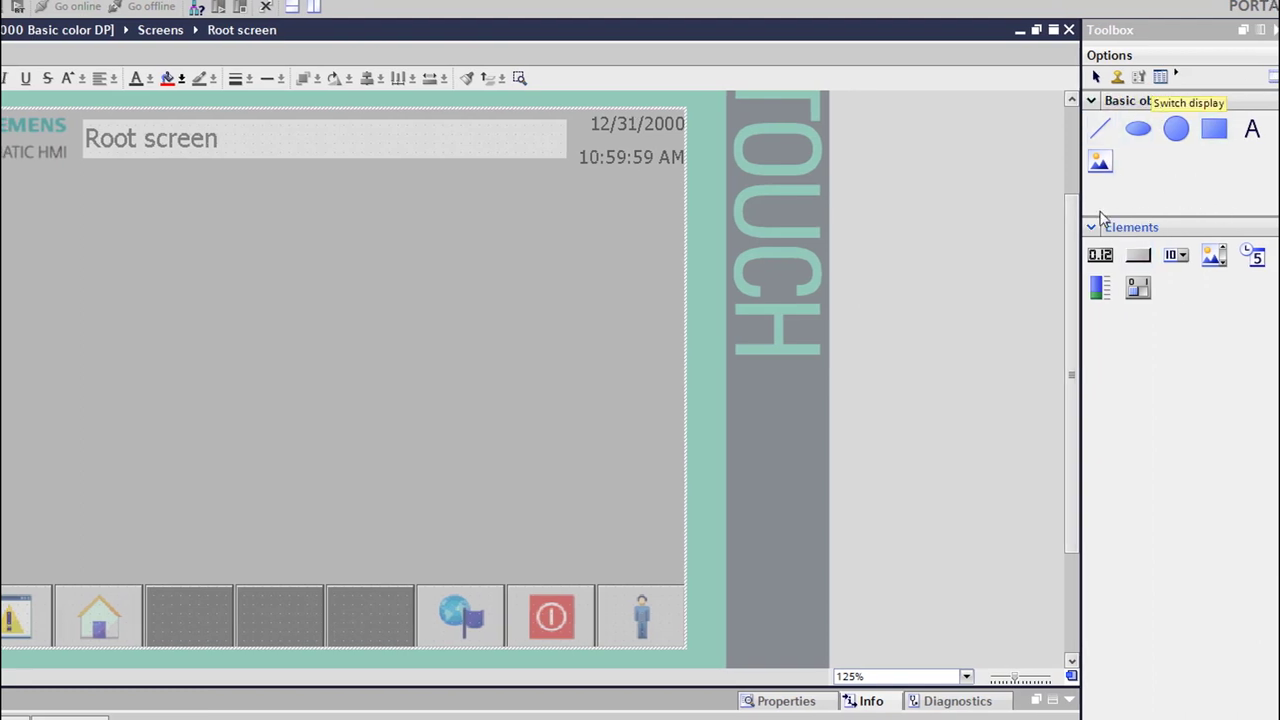
Draw a white circle in the upper left and duplicate it twice, stacking three circles vertically.
left_click(1179, 130)
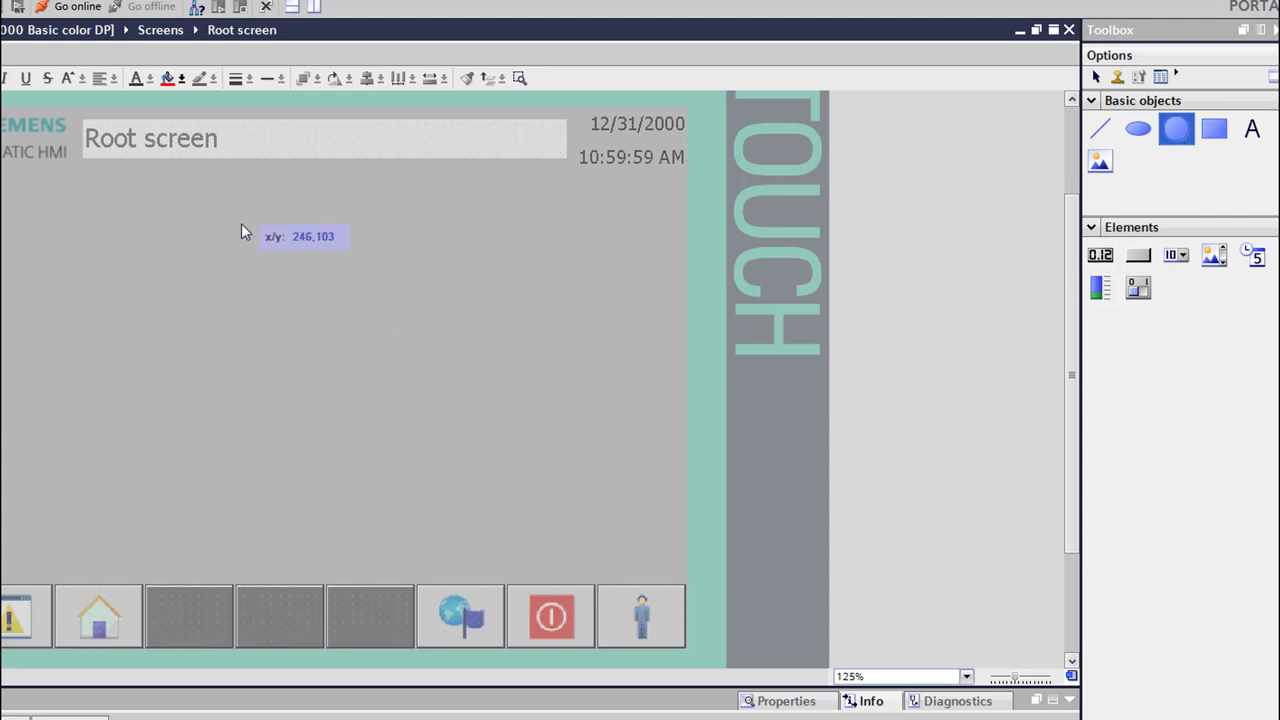
left_click_drag(241, 223, 317, 288)
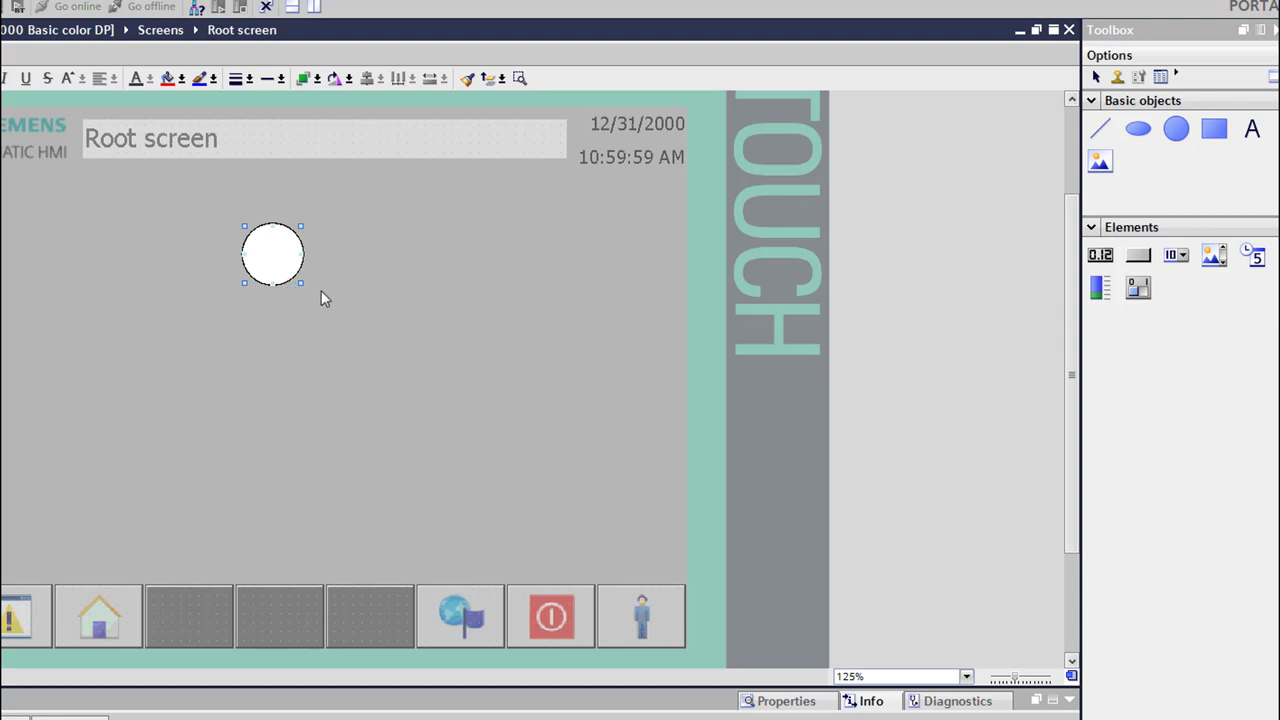
left_click_drag(259, 281, 263, 337)
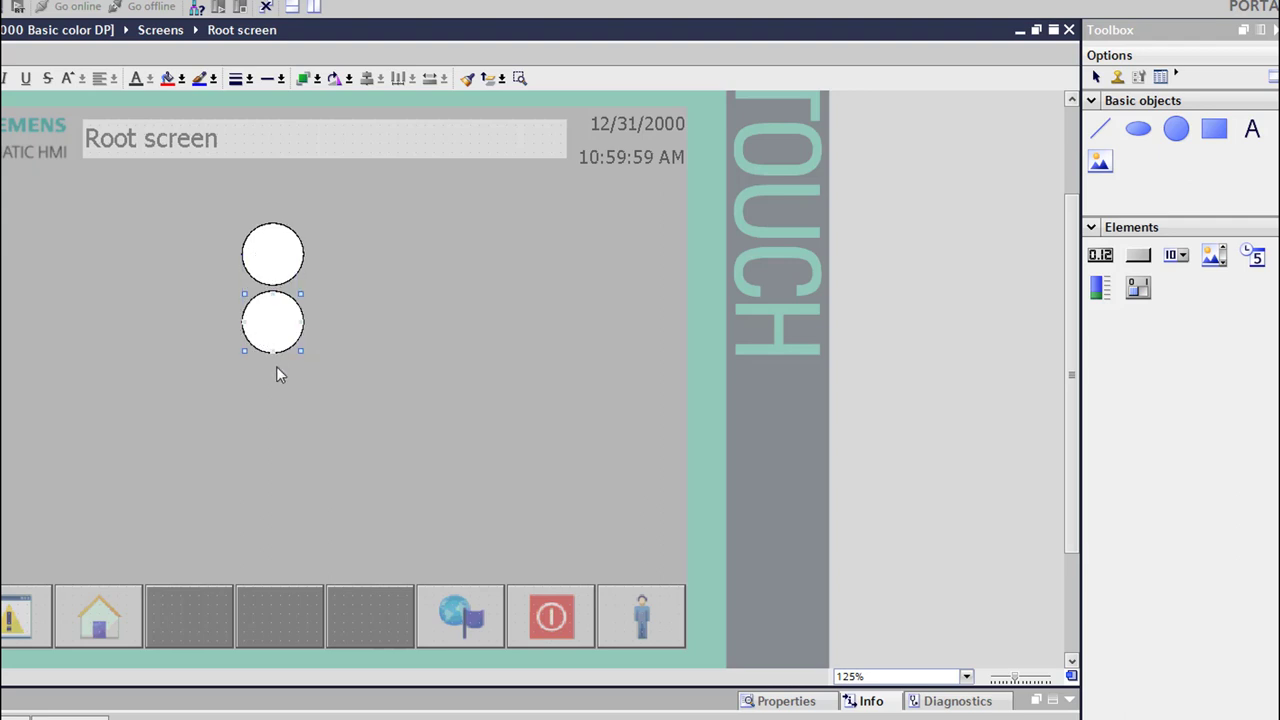
key("ctrl+v")
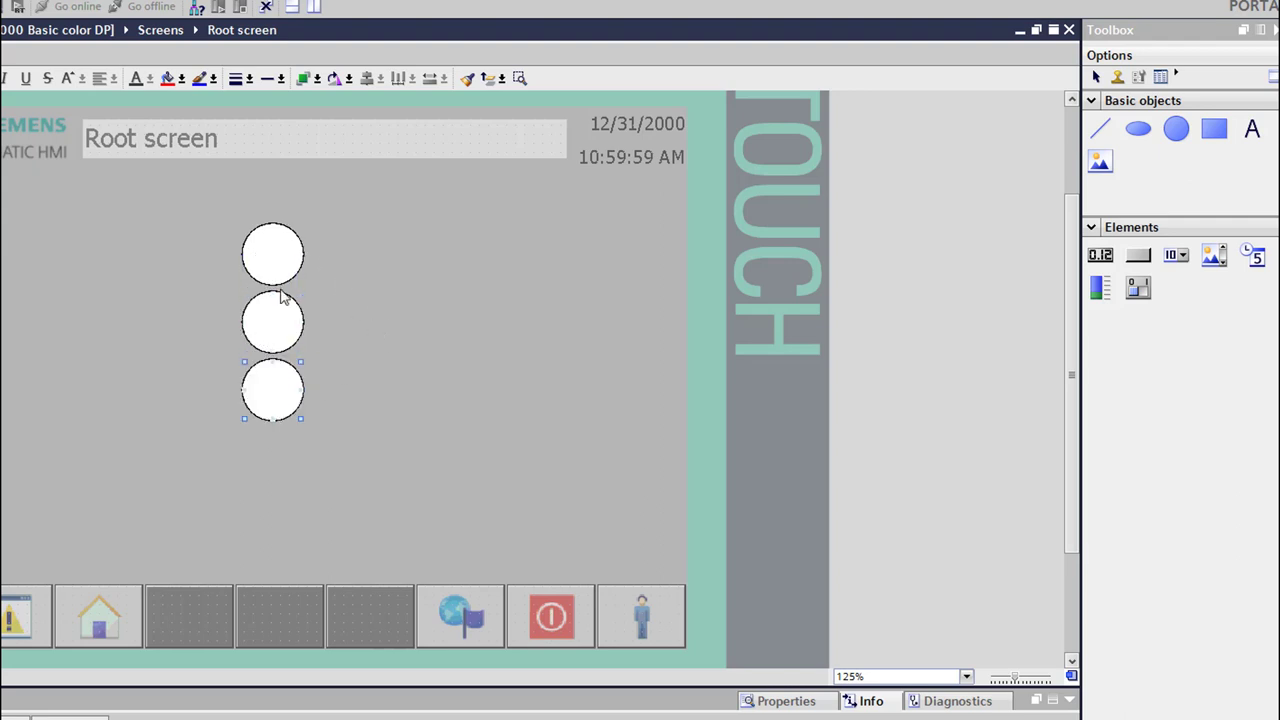
left_click(520, 370)
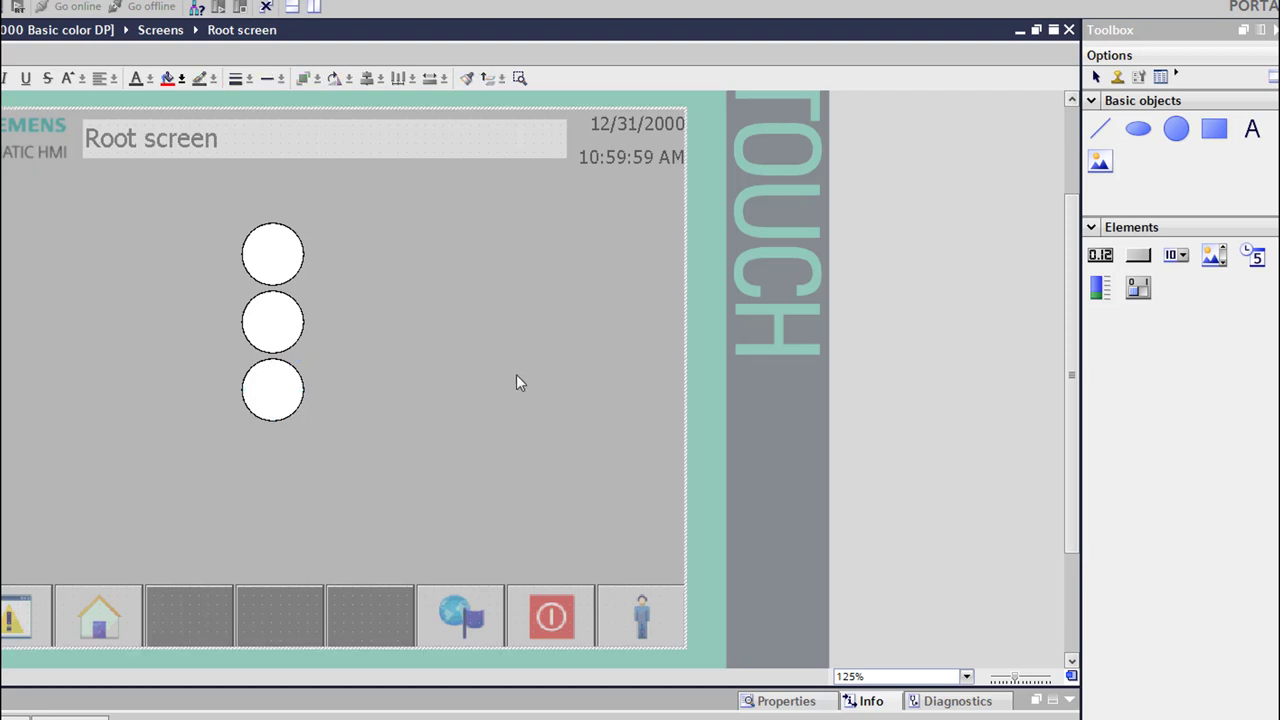
Place a text field reading 'Taaffic light pro' right of the circles and shift it further right.
left_click(1252, 128)
left_click_drag(340, 248, 448, 259)
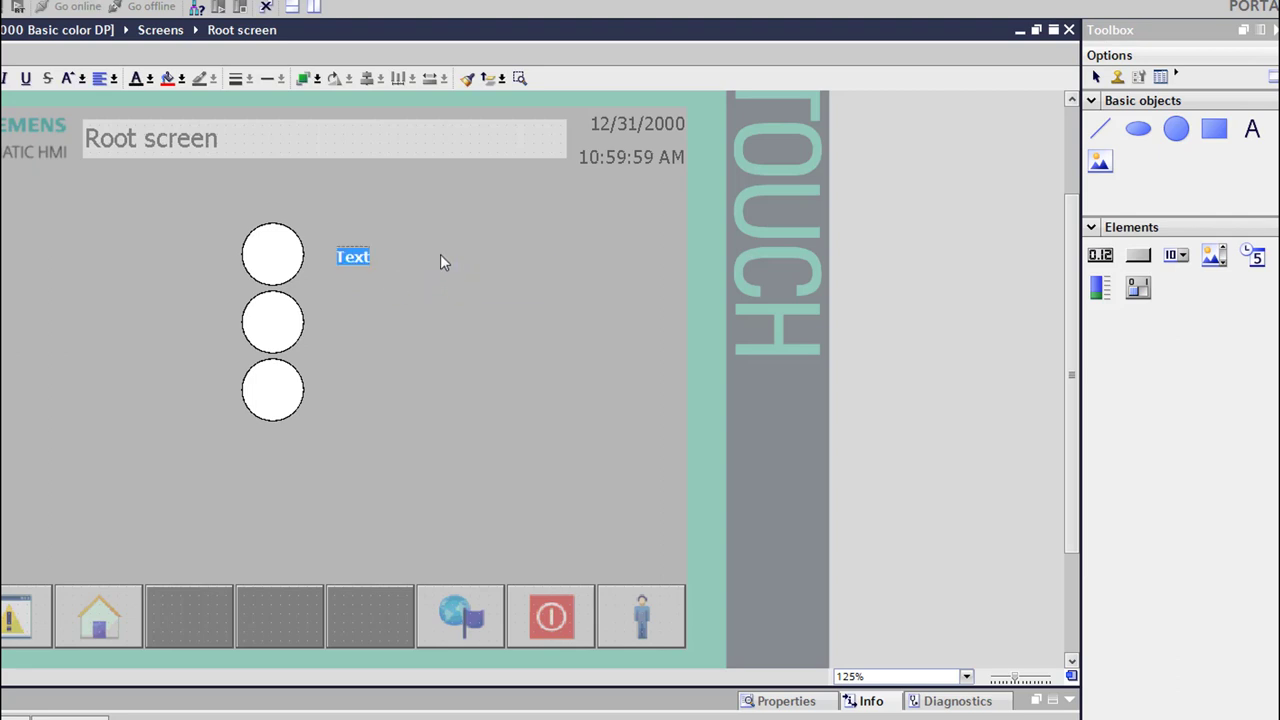
type("Ta")
type("affic")
type(" light")
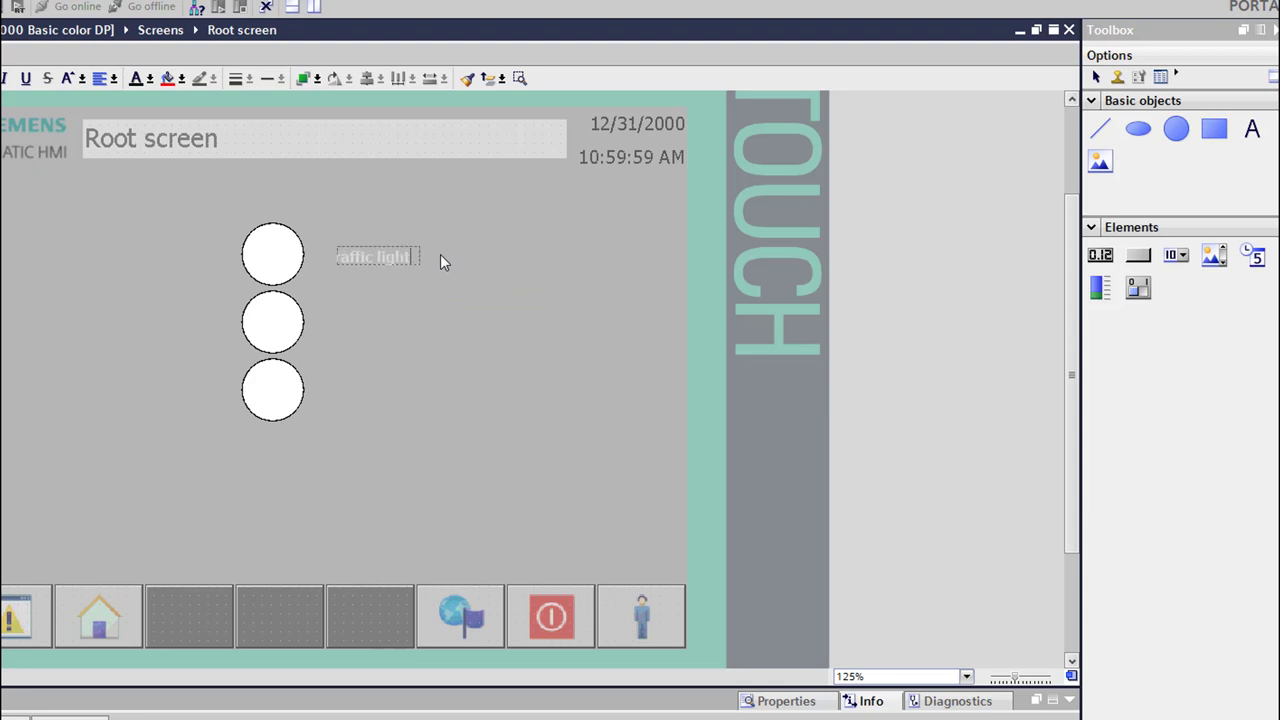
type(" proj...")
key("Return")
left_click_drag(418, 263, 478, 258)
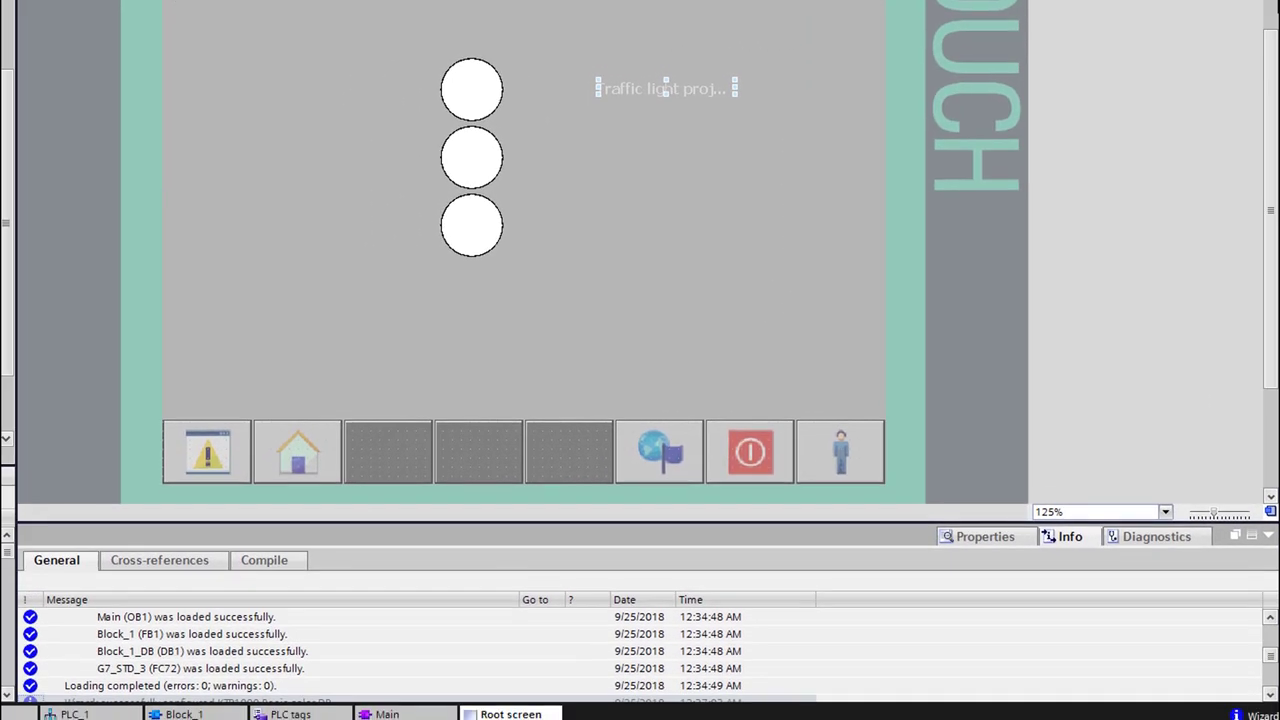
Set the title text colour to black in its Appearance properties.
left_click(978, 538)
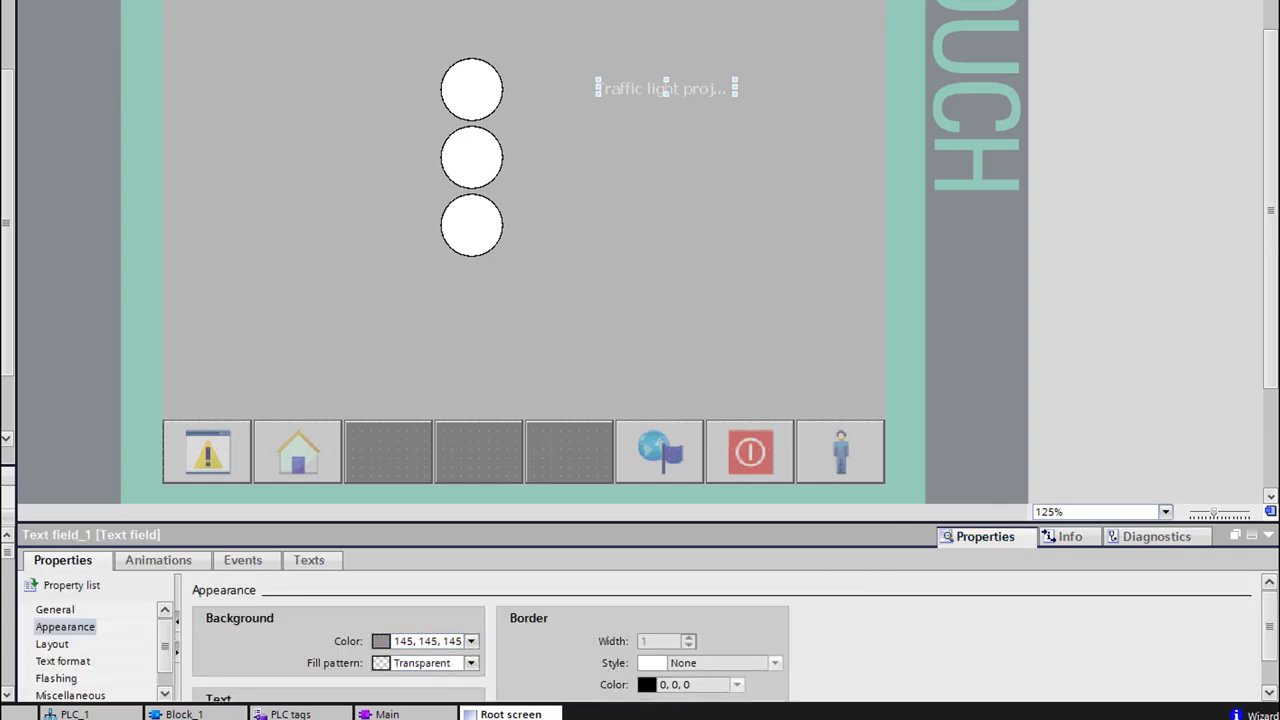
scroll(1268, 630, "down", 1)
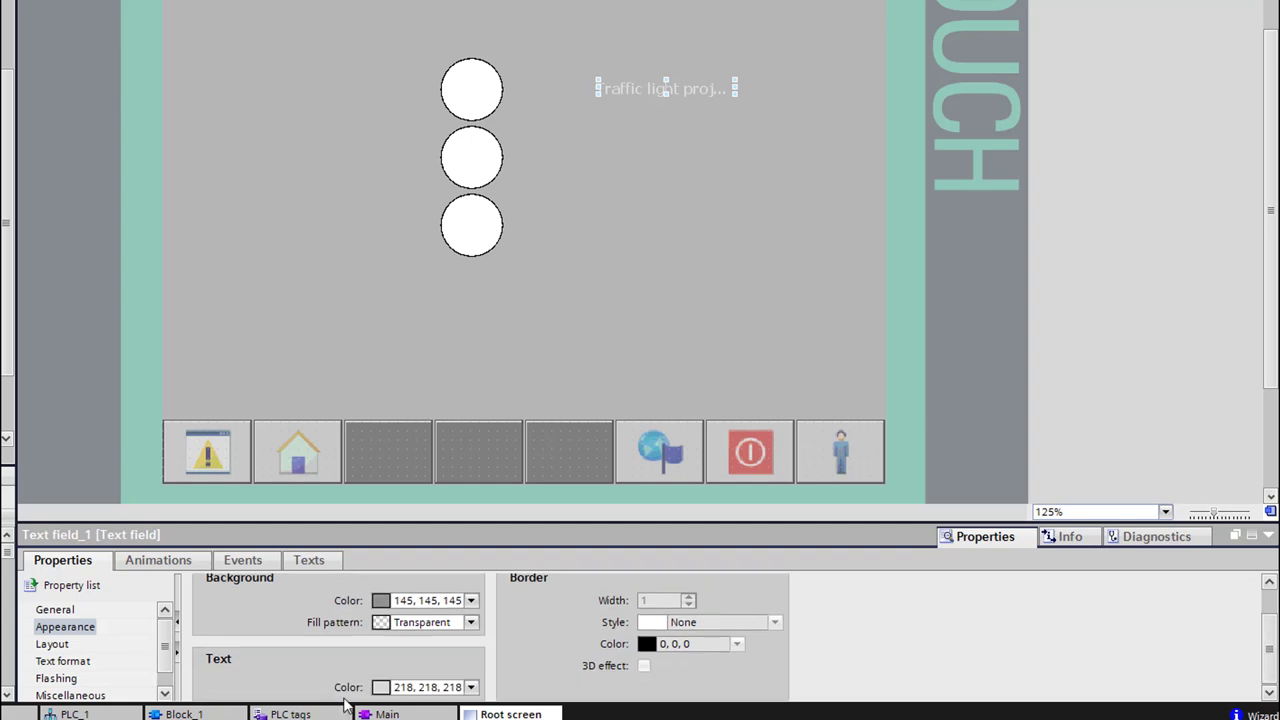
left_click(471, 687)
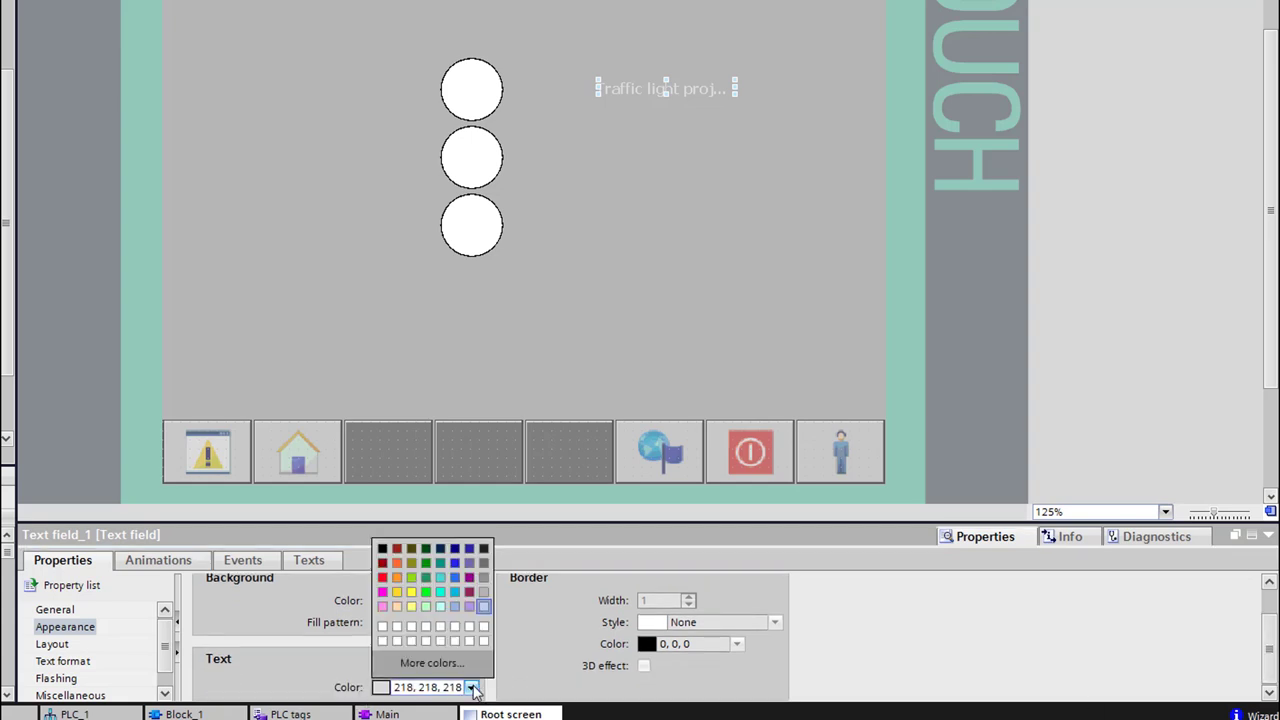
left_click(389, 549)
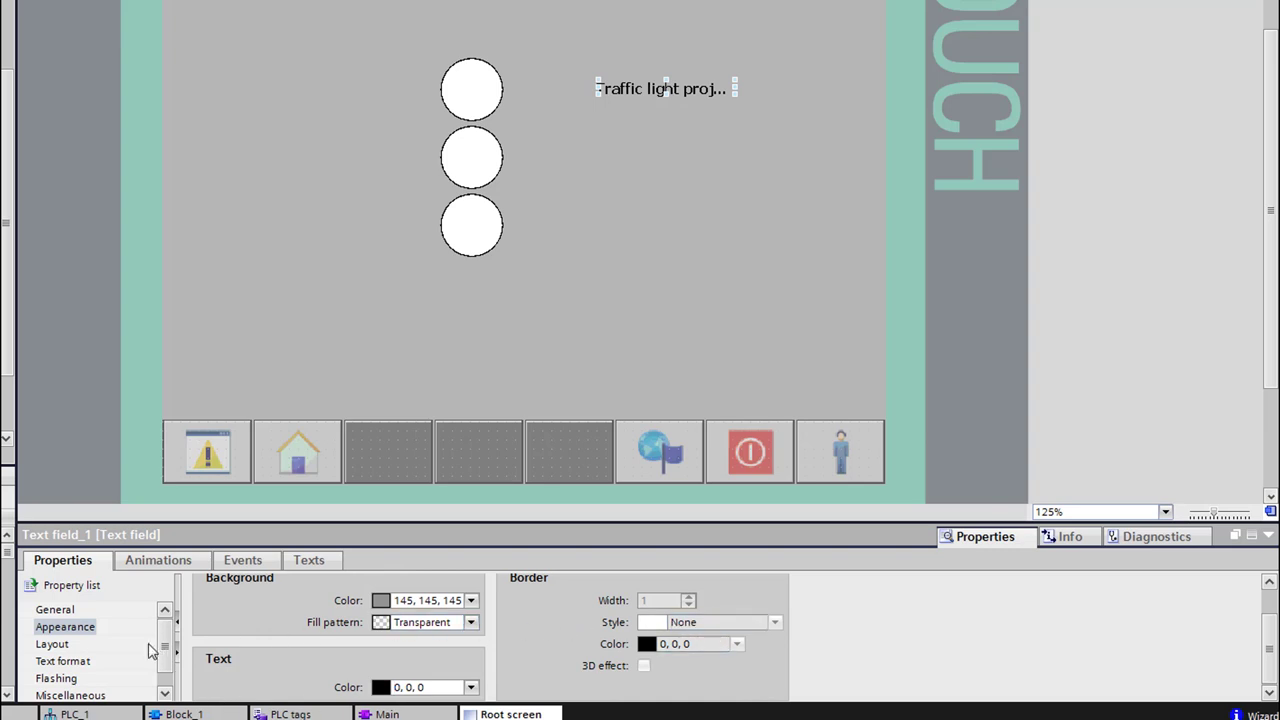
Set the title's font size to 17 in the Text format font settings.
left_click(72, 612)
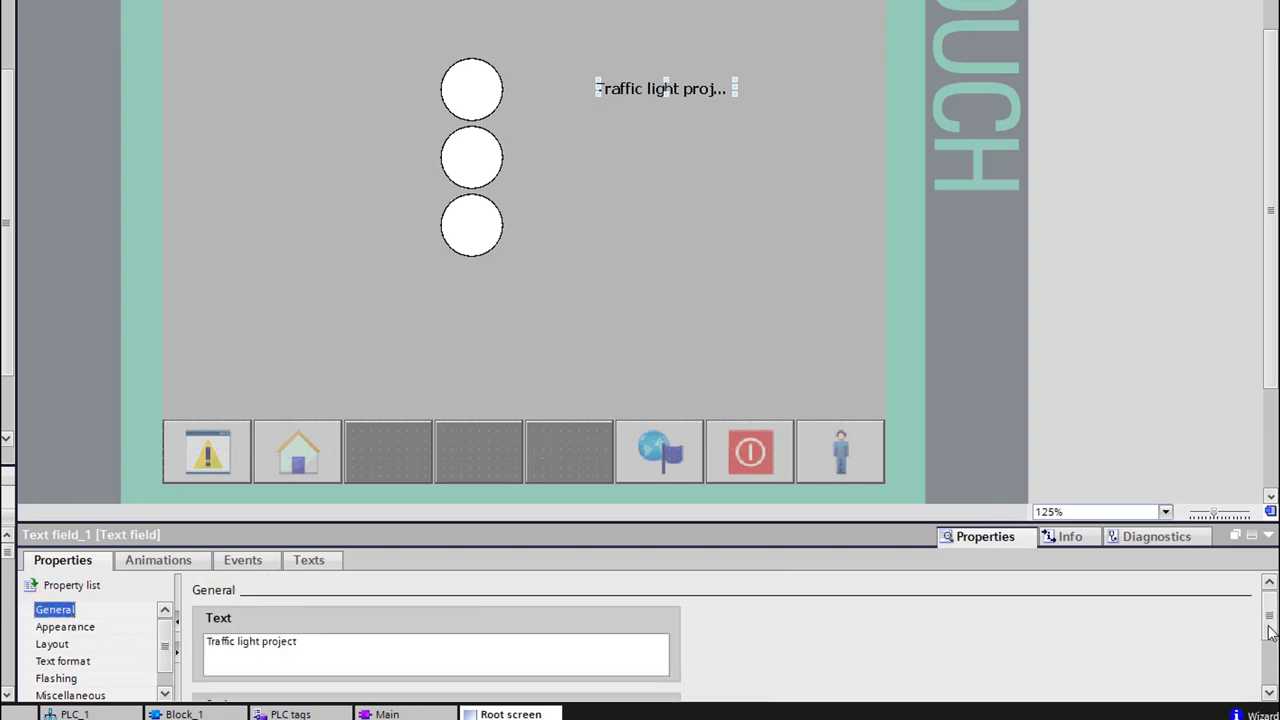
left_click_drag(1271, 620, 1273, 673)
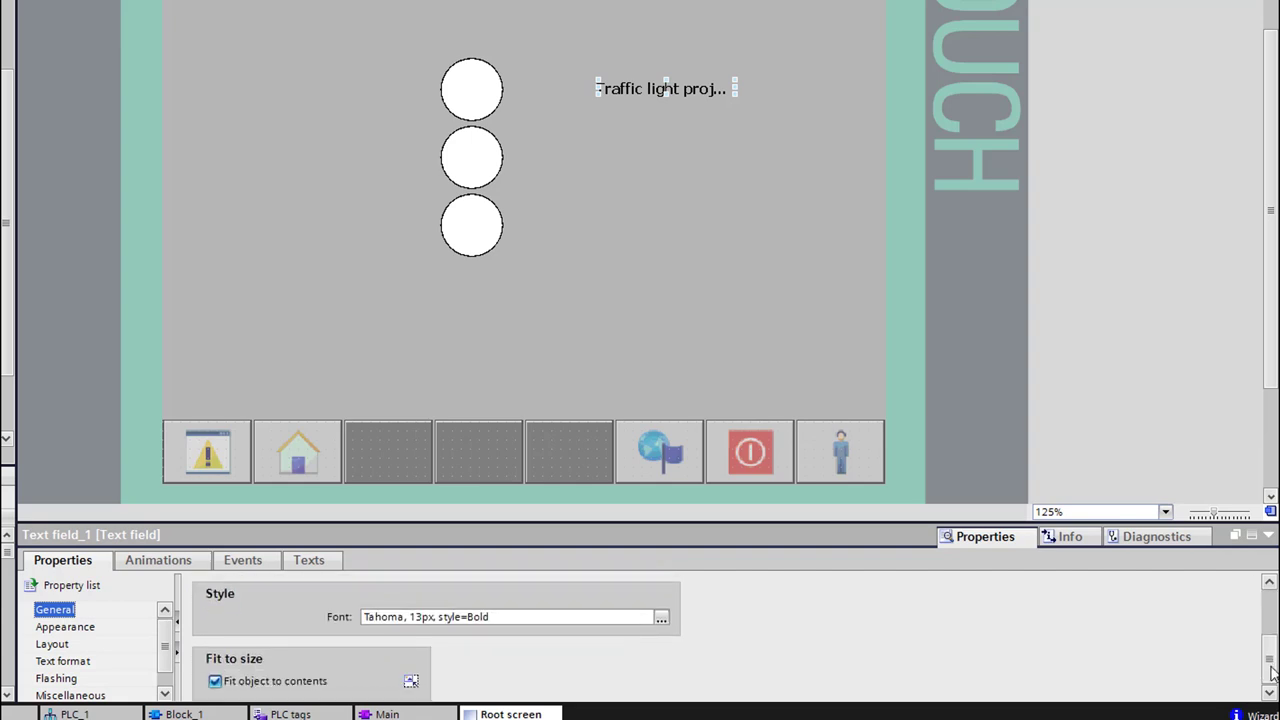
scroll(1273, 673, "up", 2)
scroll(1270, 620, "up", 2)
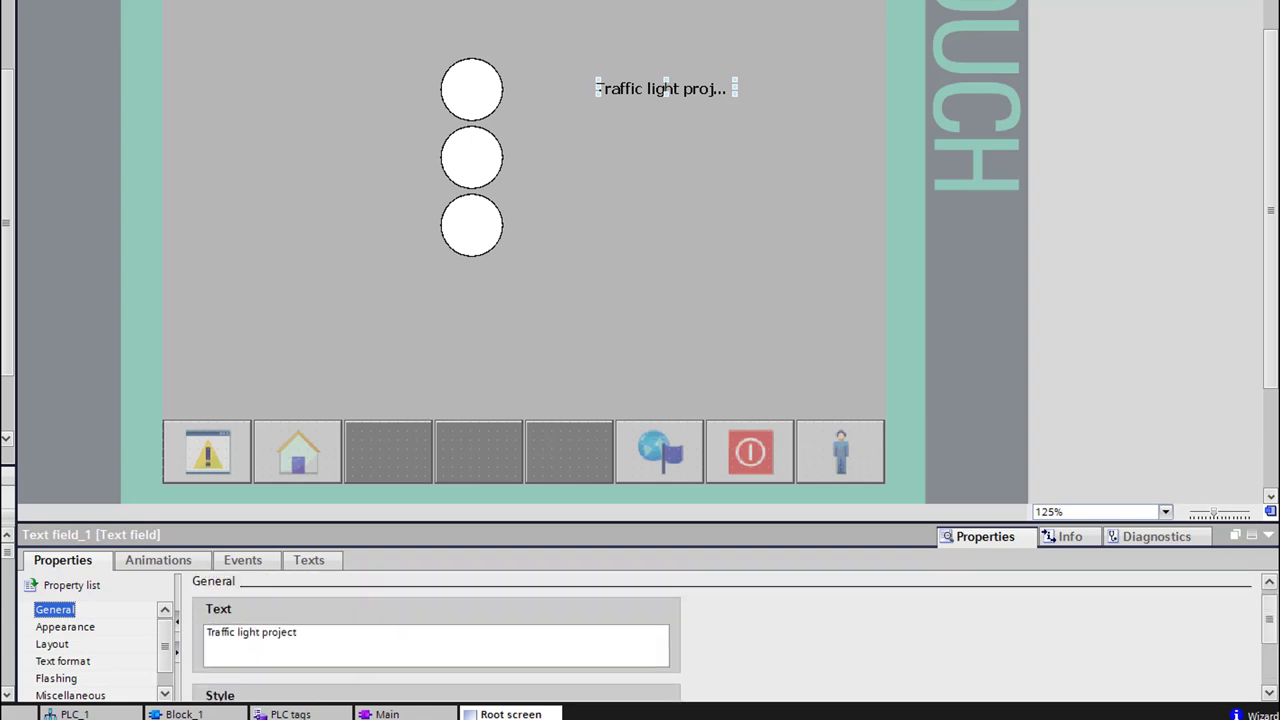
left_click(63, 662)
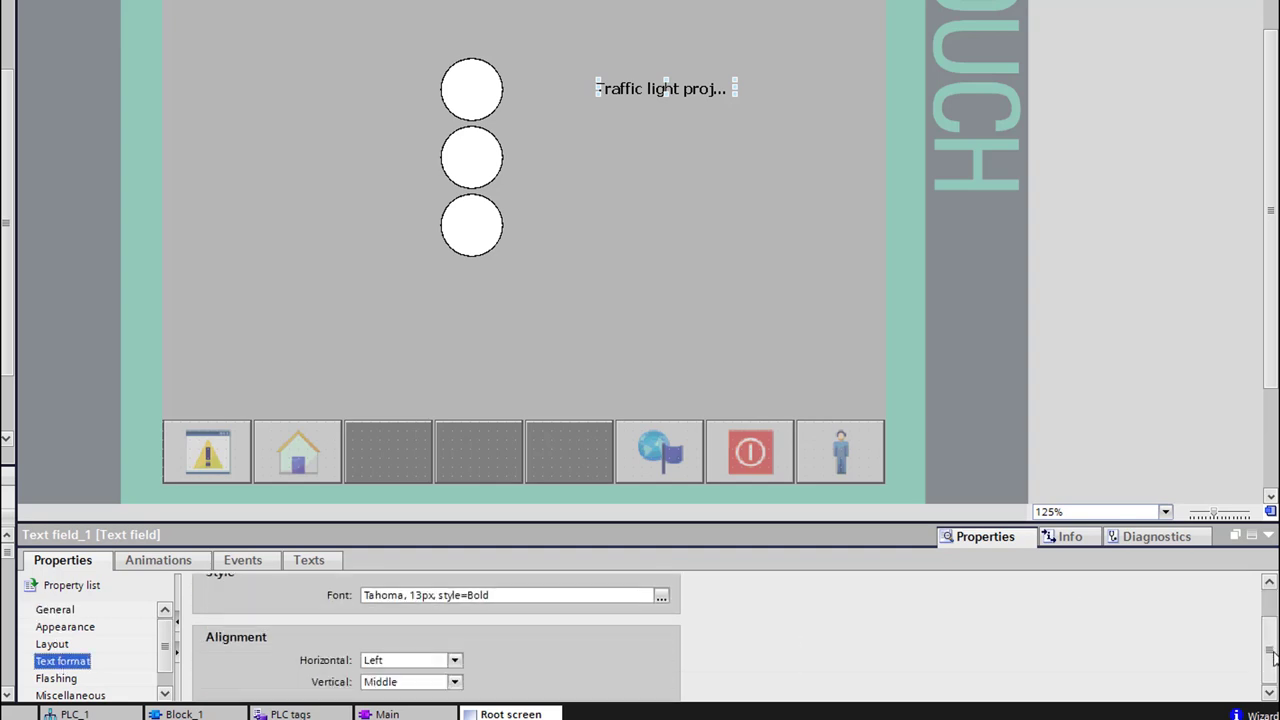
left_click(662, 597)
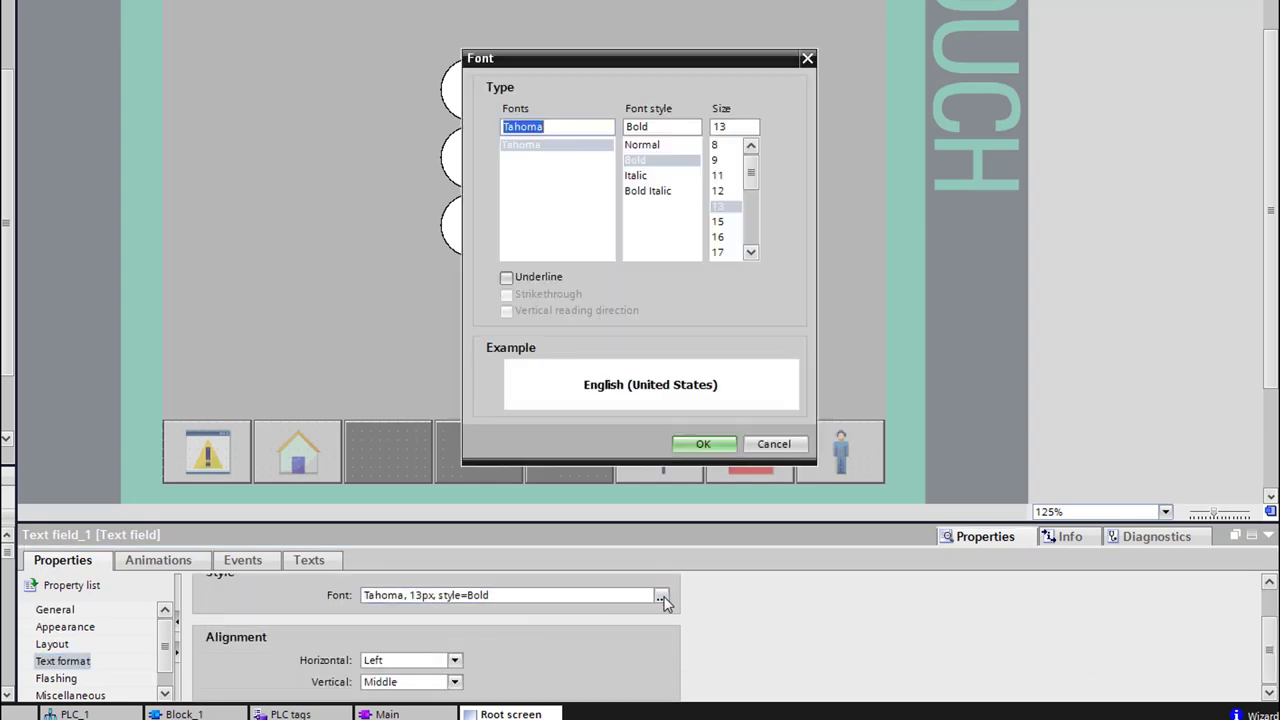
left_click(718, 252)
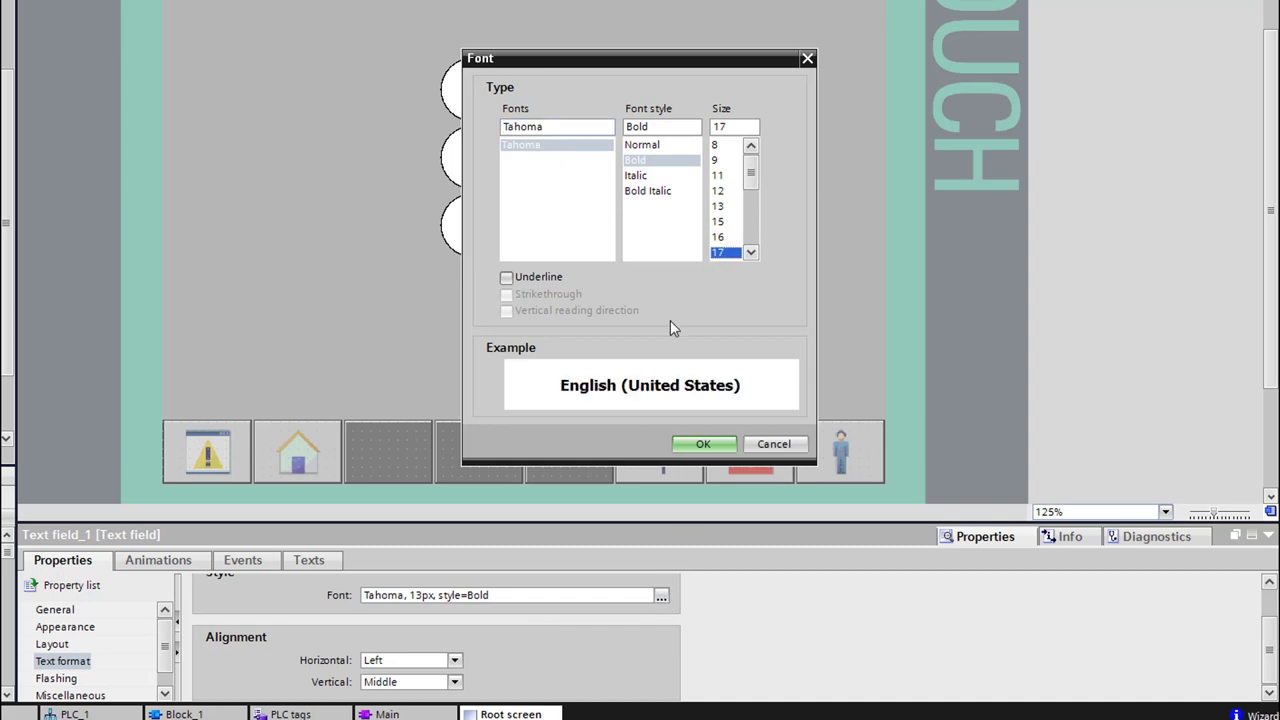
left_click(693, 446)
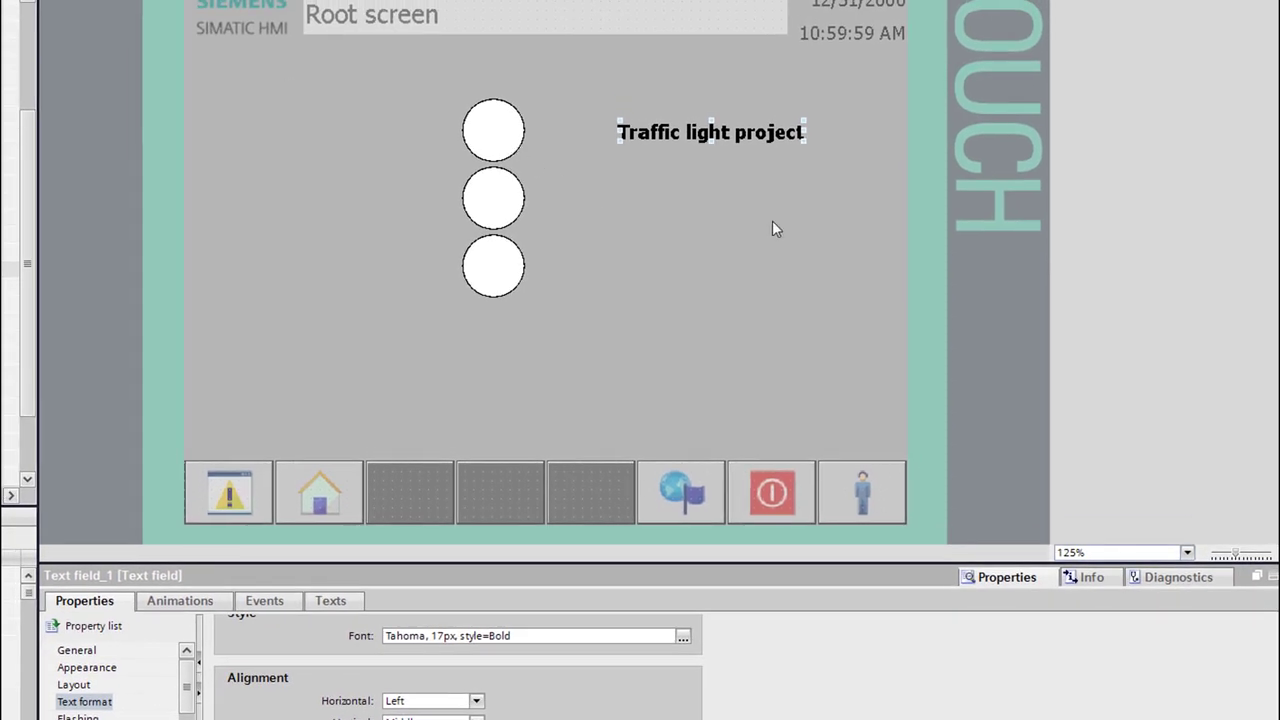
Select the top circle and add a Display > Appearance animation to it.
left_click(588, 208)
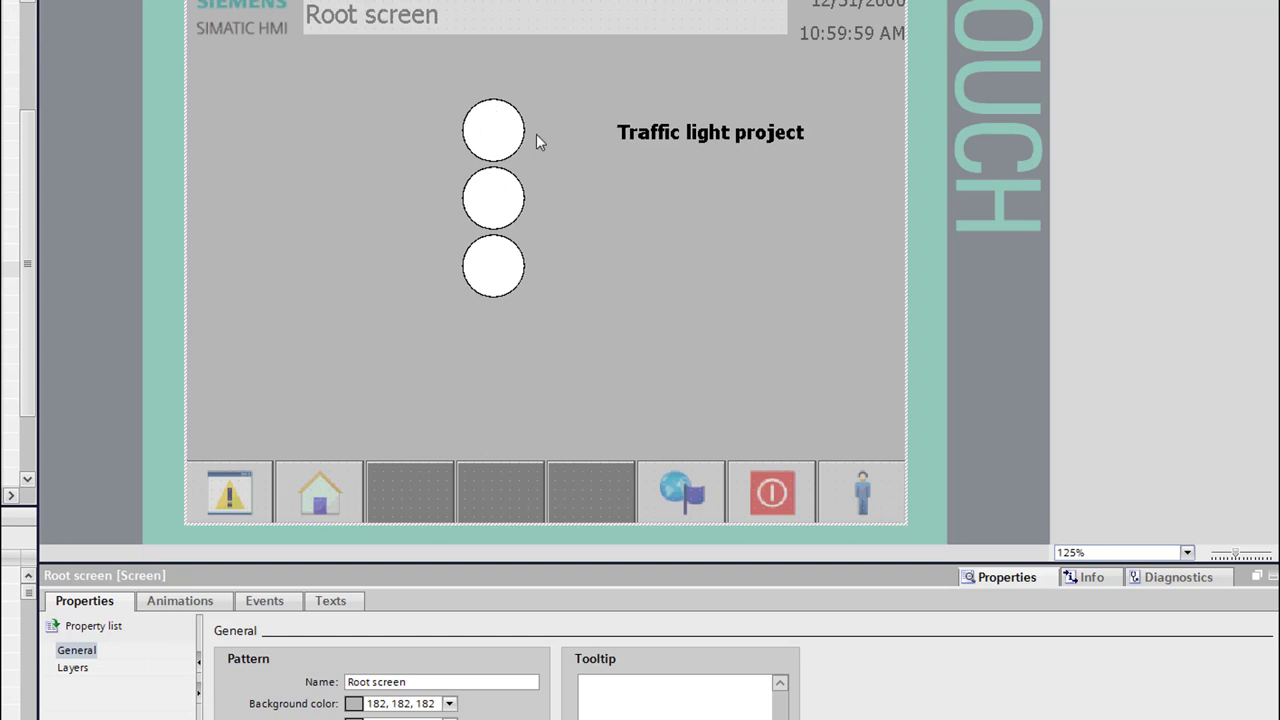
left_click(494, 264)
left_click(490, 203)
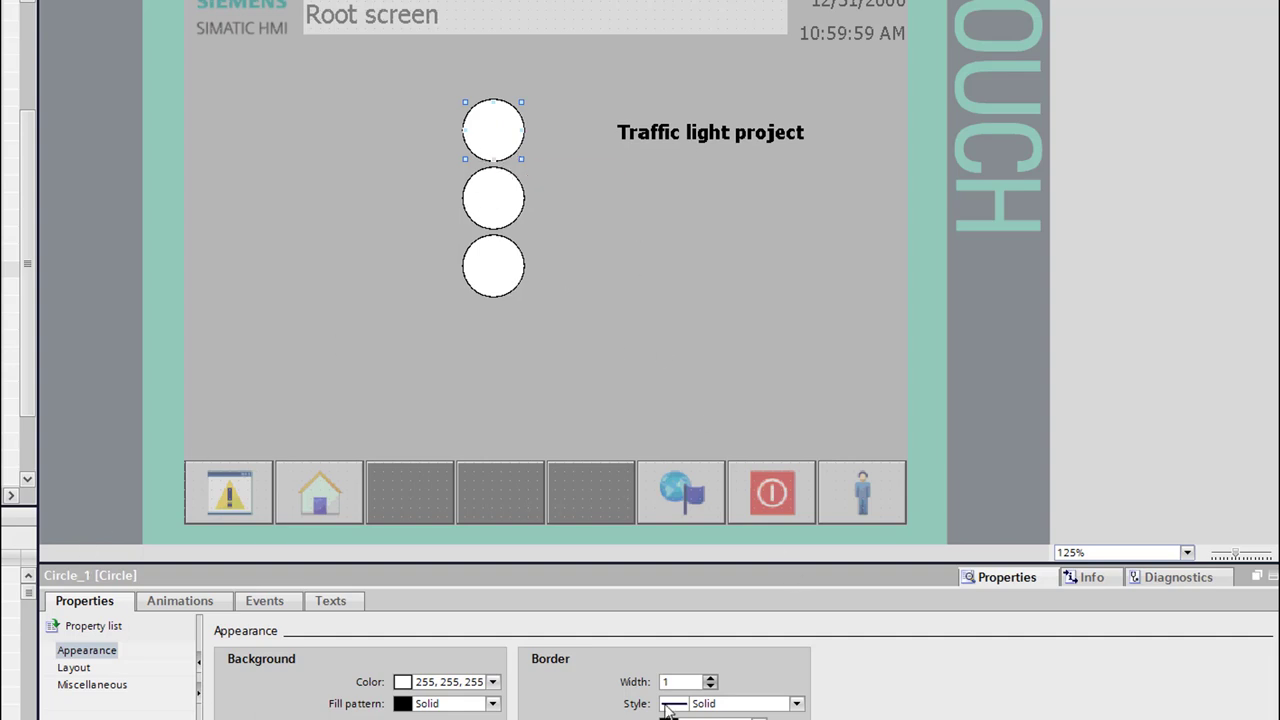
left_click(190, 603)
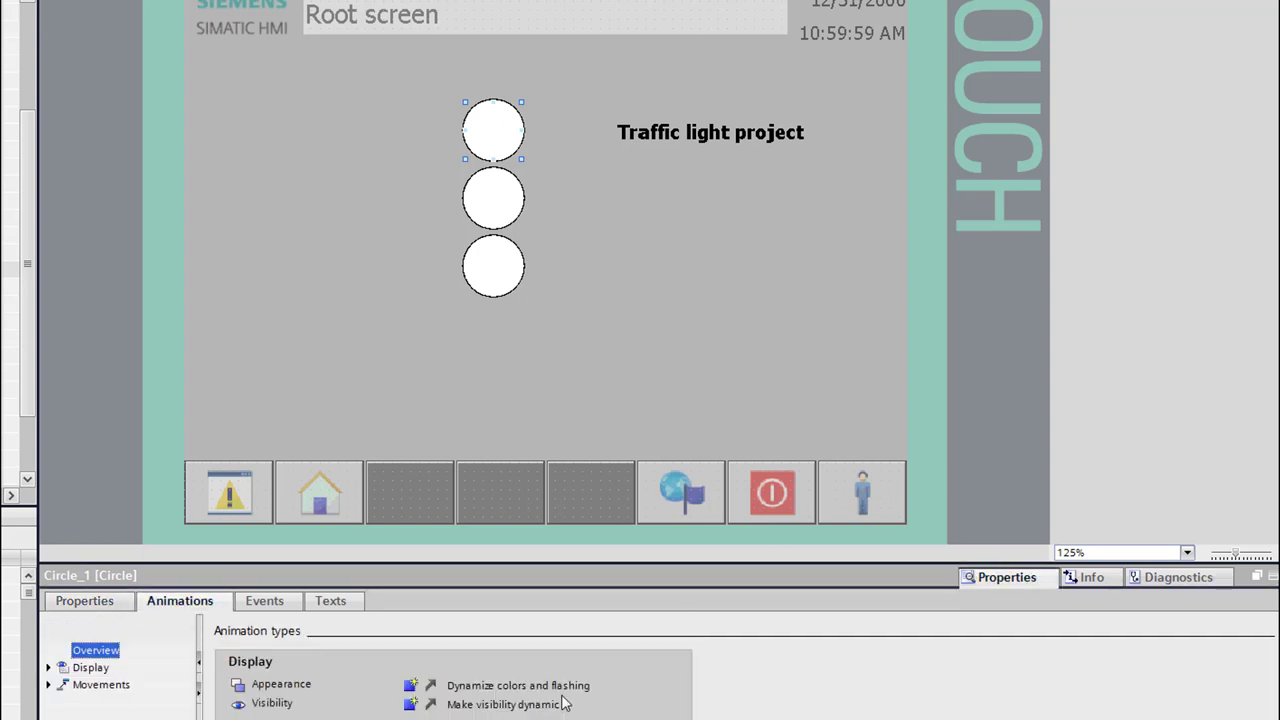
left_click(411, 688)
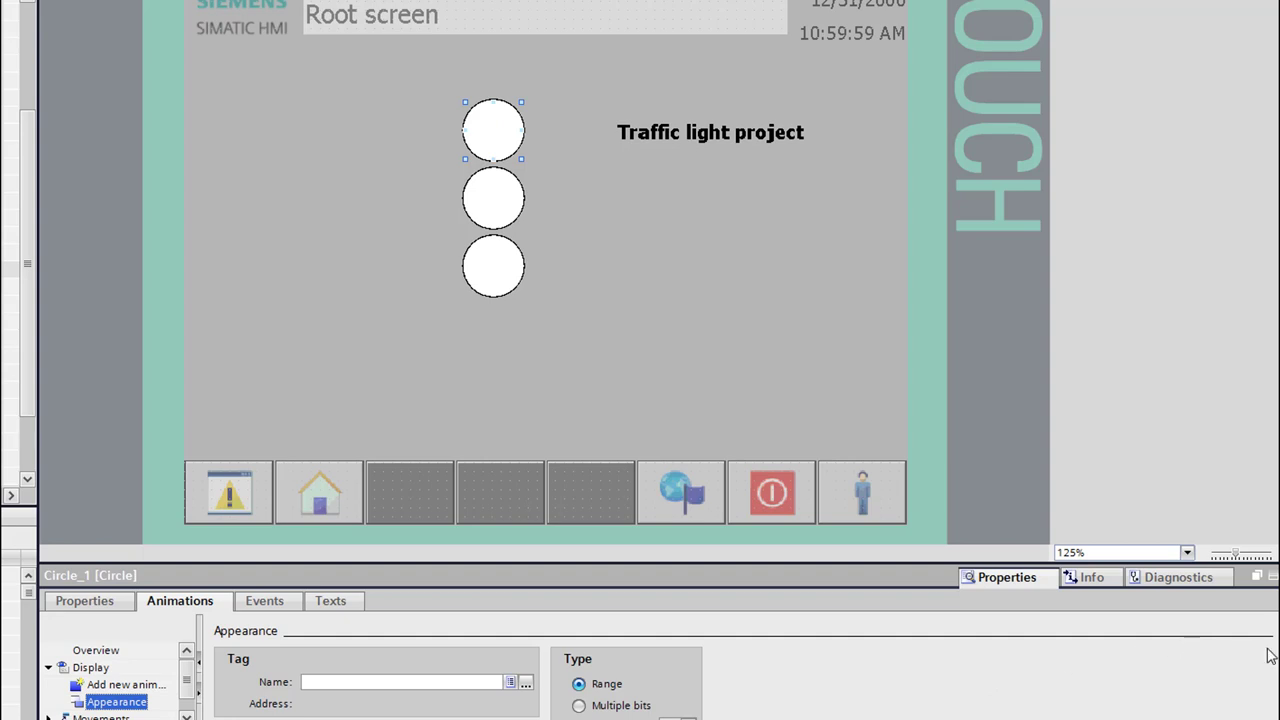
Link the appearance animation to the PLC tag Red from the default tag table.
scroll(744, 667, "down", 1)
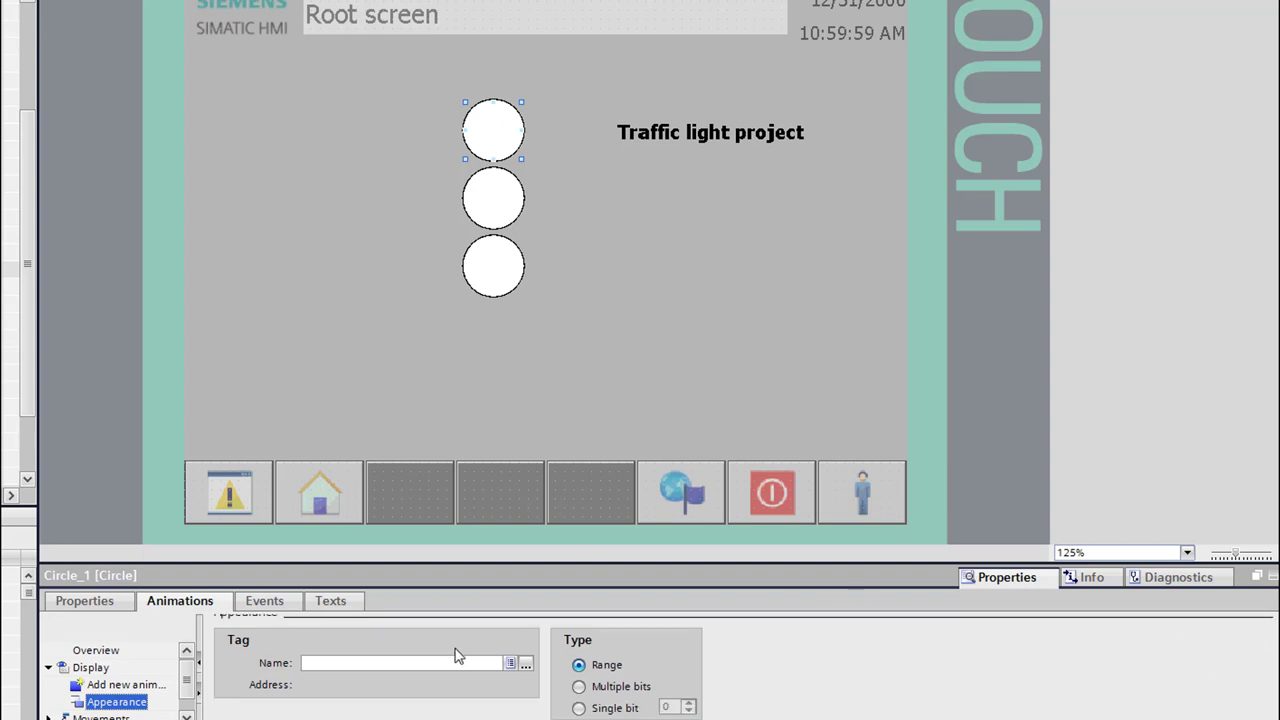
left_click(525, 664)
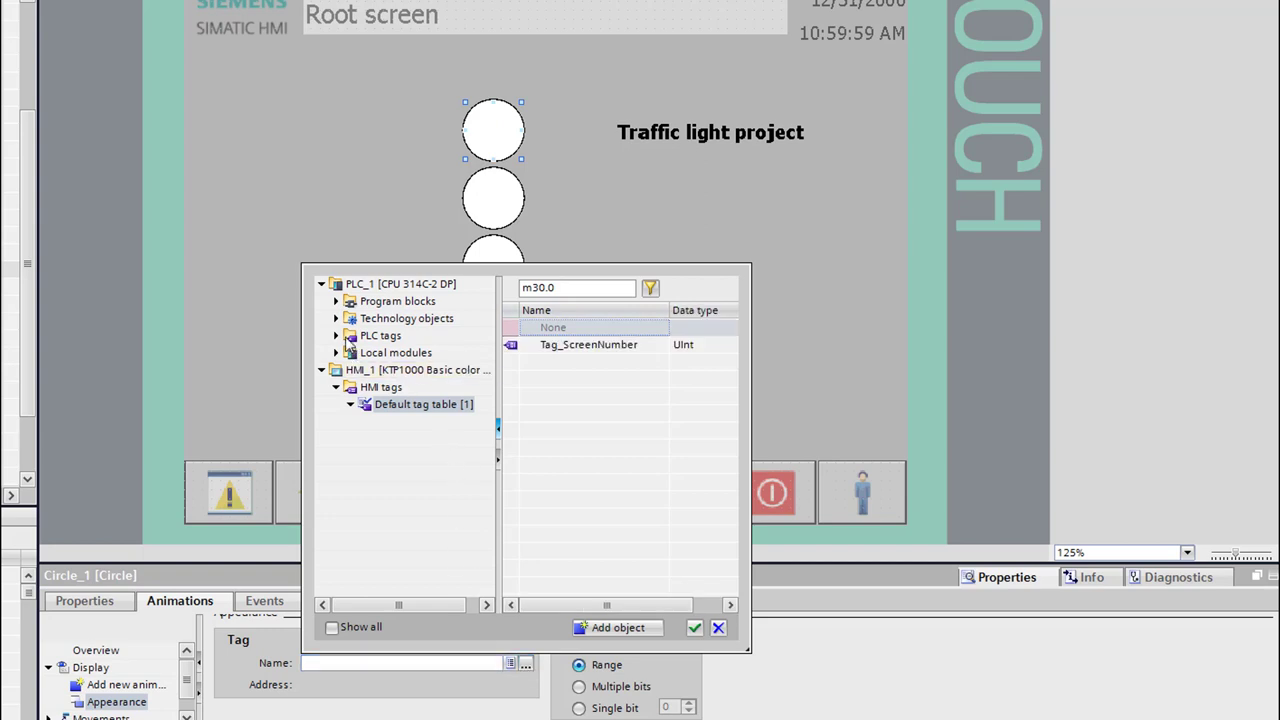
left_click(338, 336)
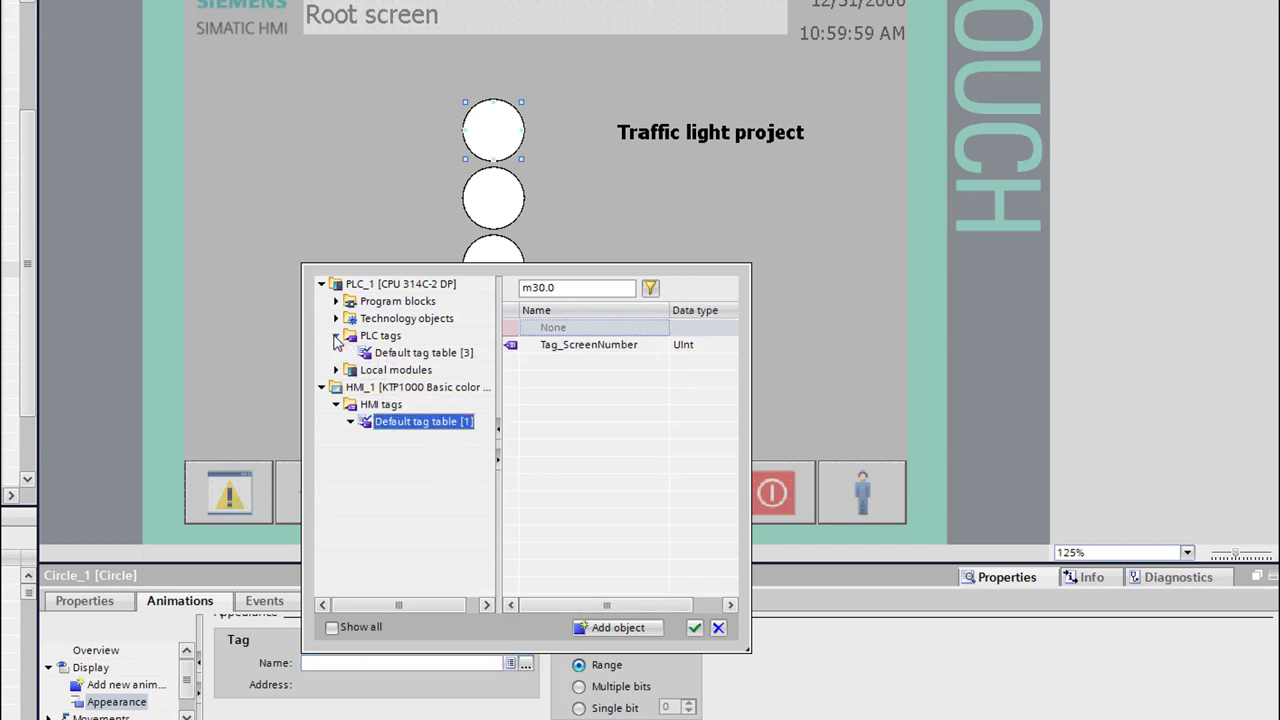
left_click(390, 355)
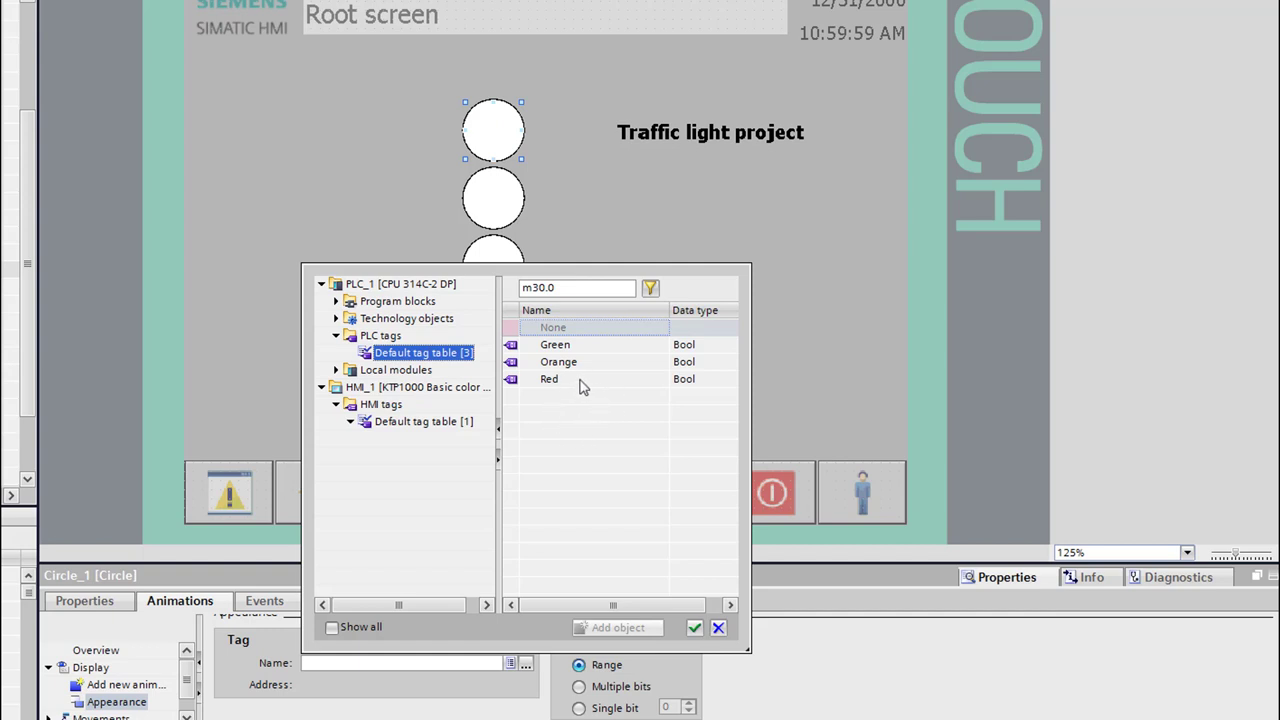
left_click(583, 385)
left_click(693, 628)
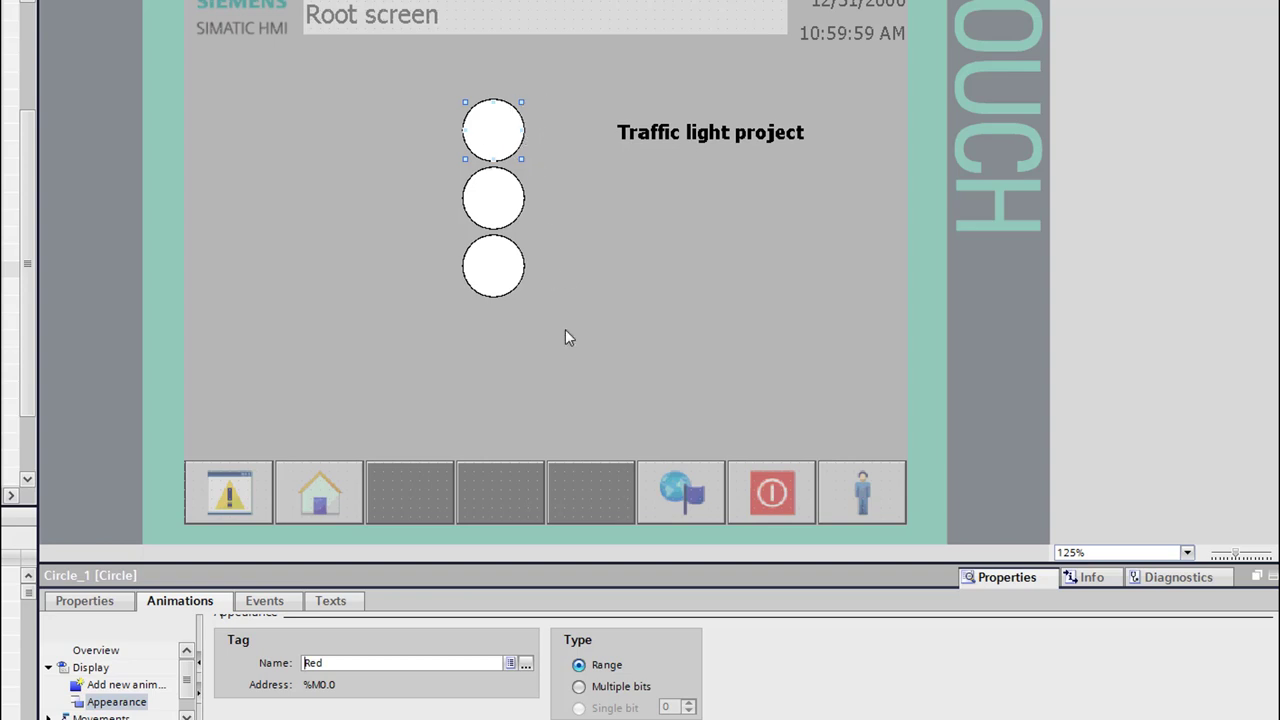
Add an appearance range of 1 with red background (255, 0, 31) to the top circle.
scroll(744, 667, "down", 3)
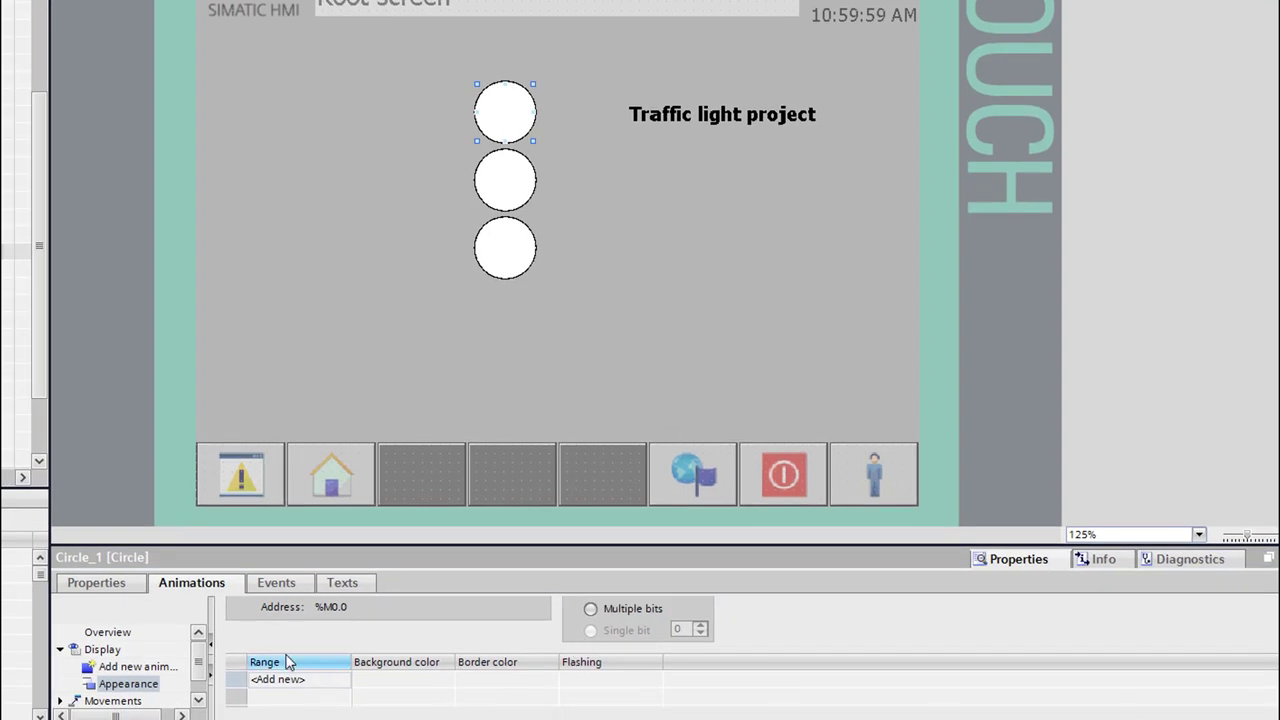
left_click(305, 680)
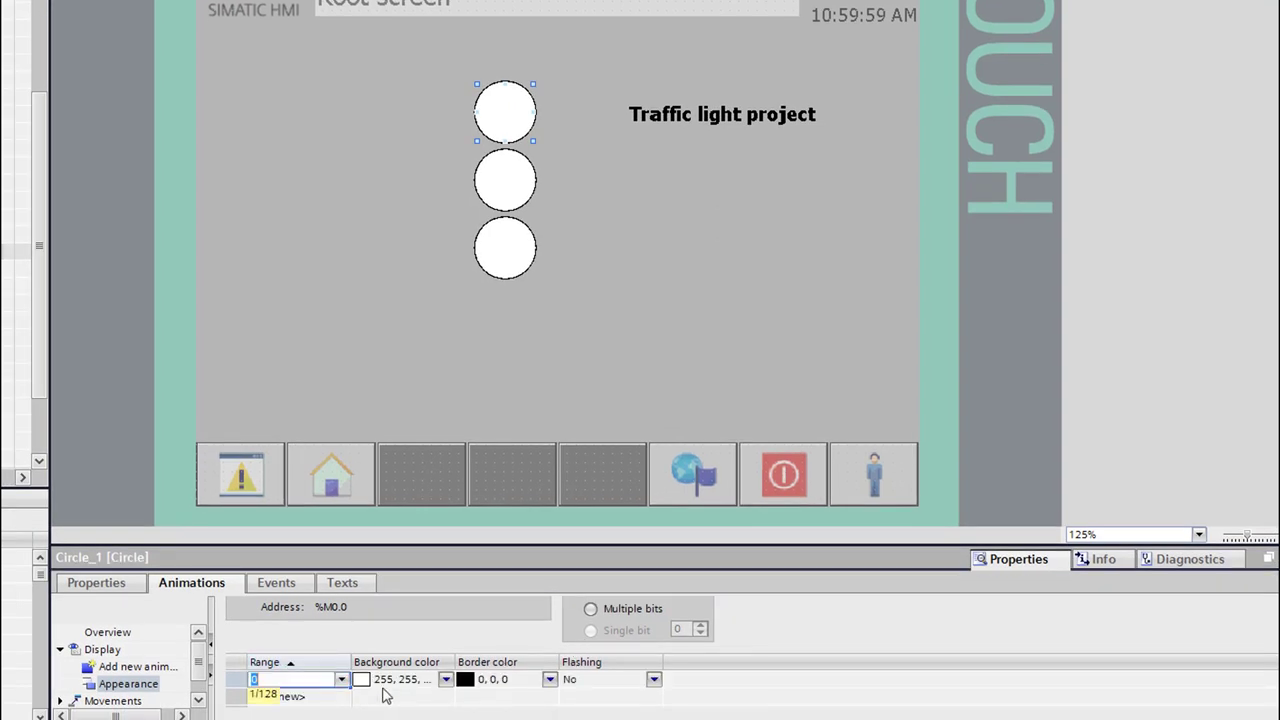
left_click(341, 679)
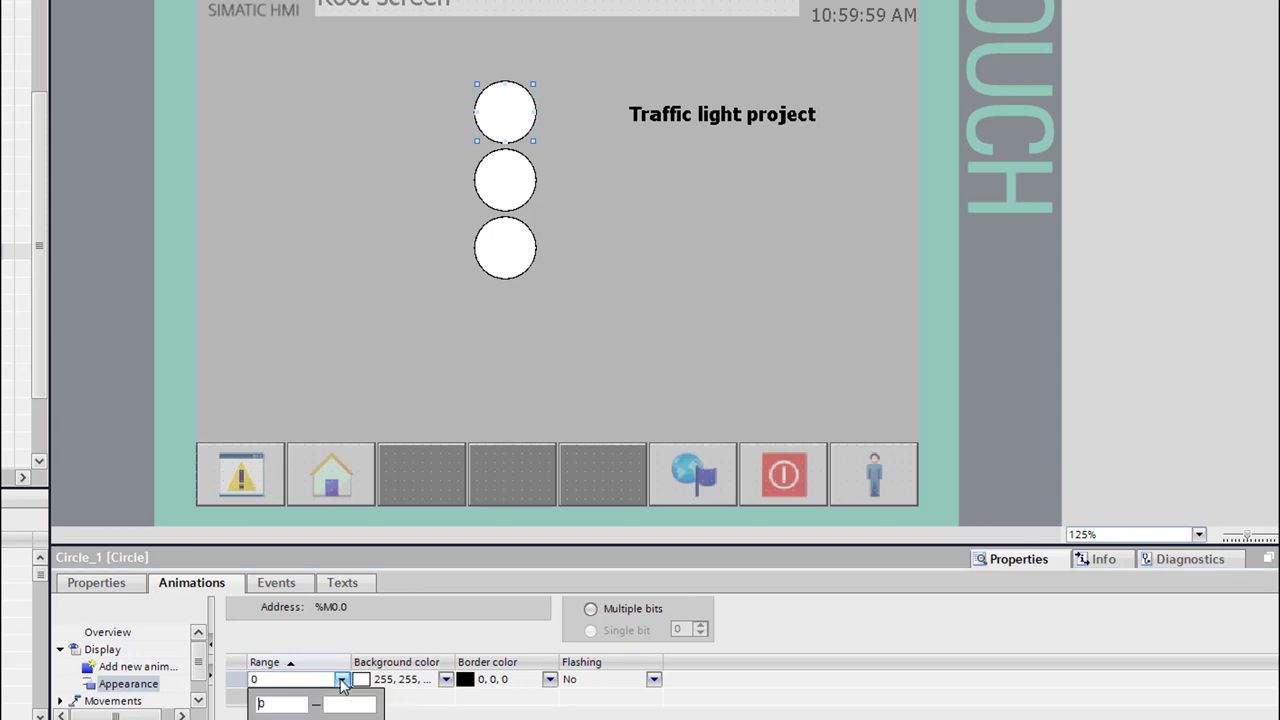
double_click(287, 705)
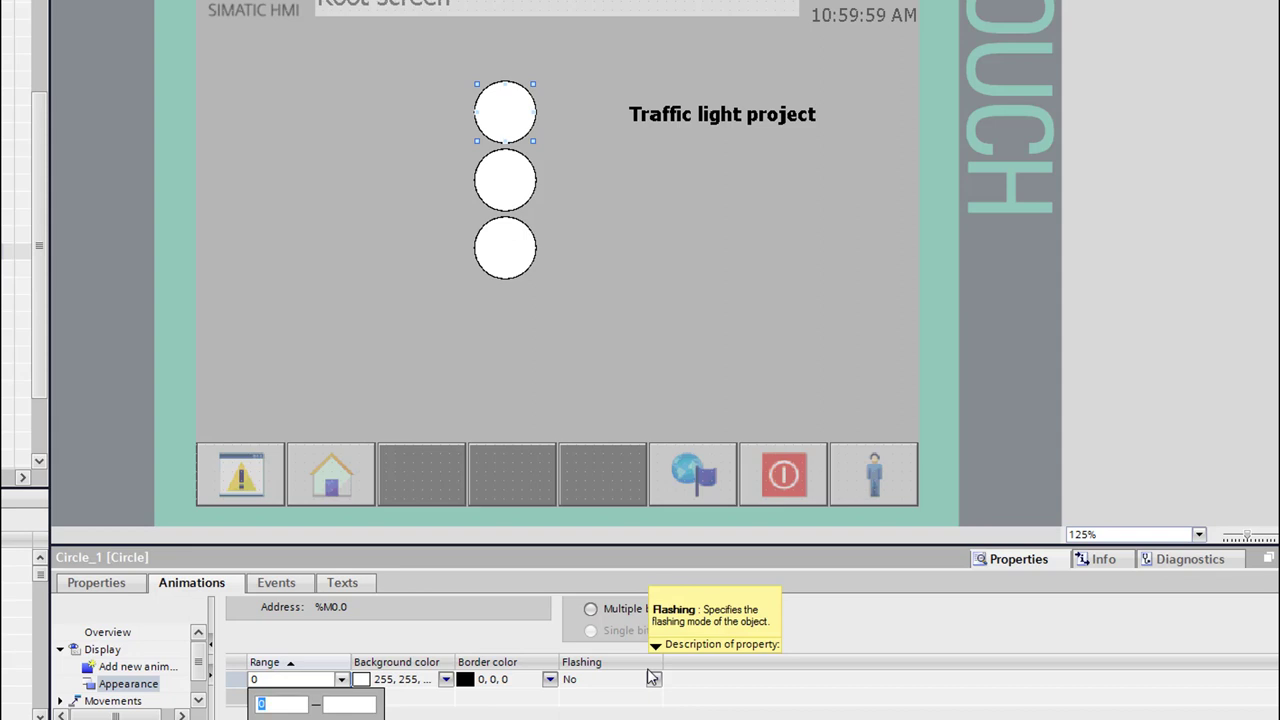
type("1")
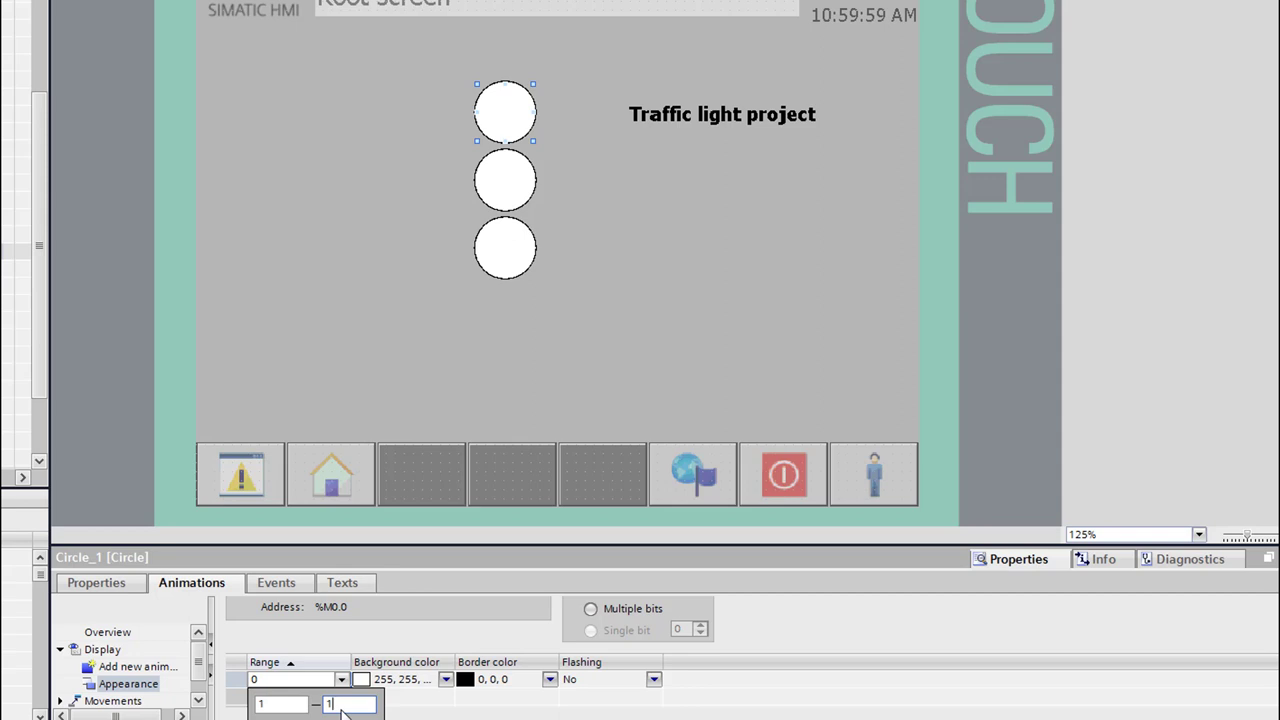
left_click(446, 680)
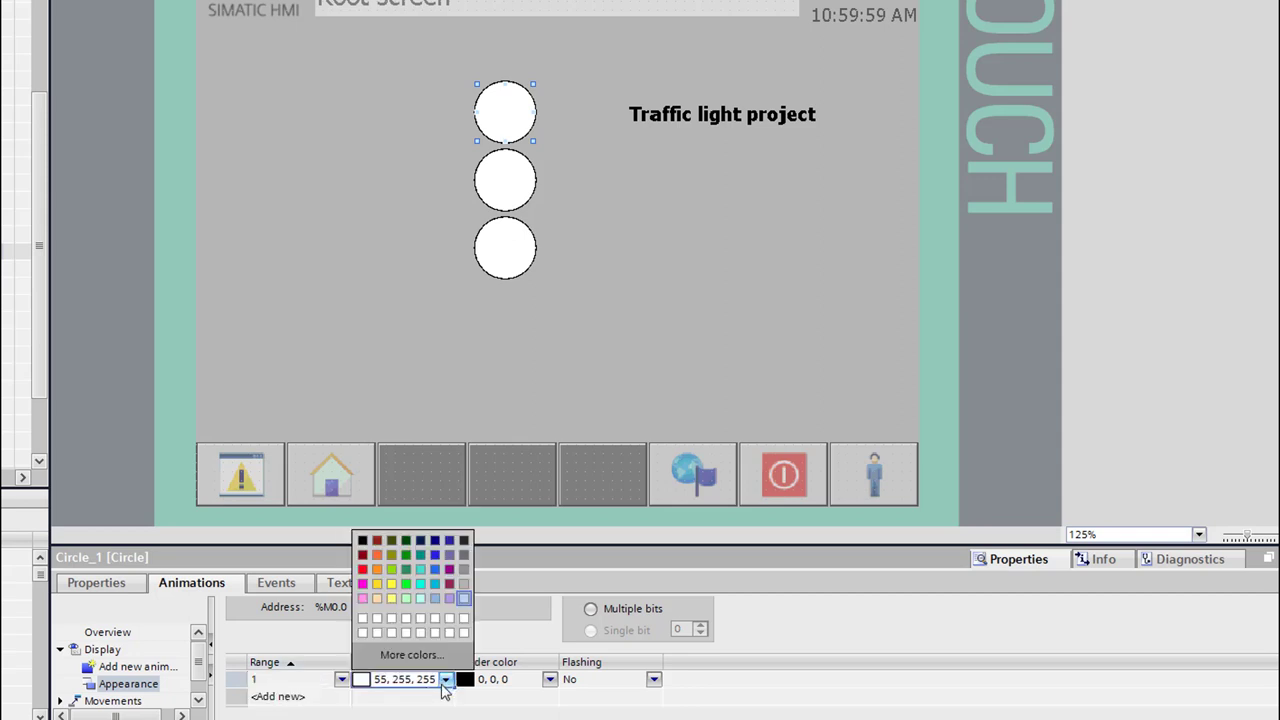
left_click(362, 570)
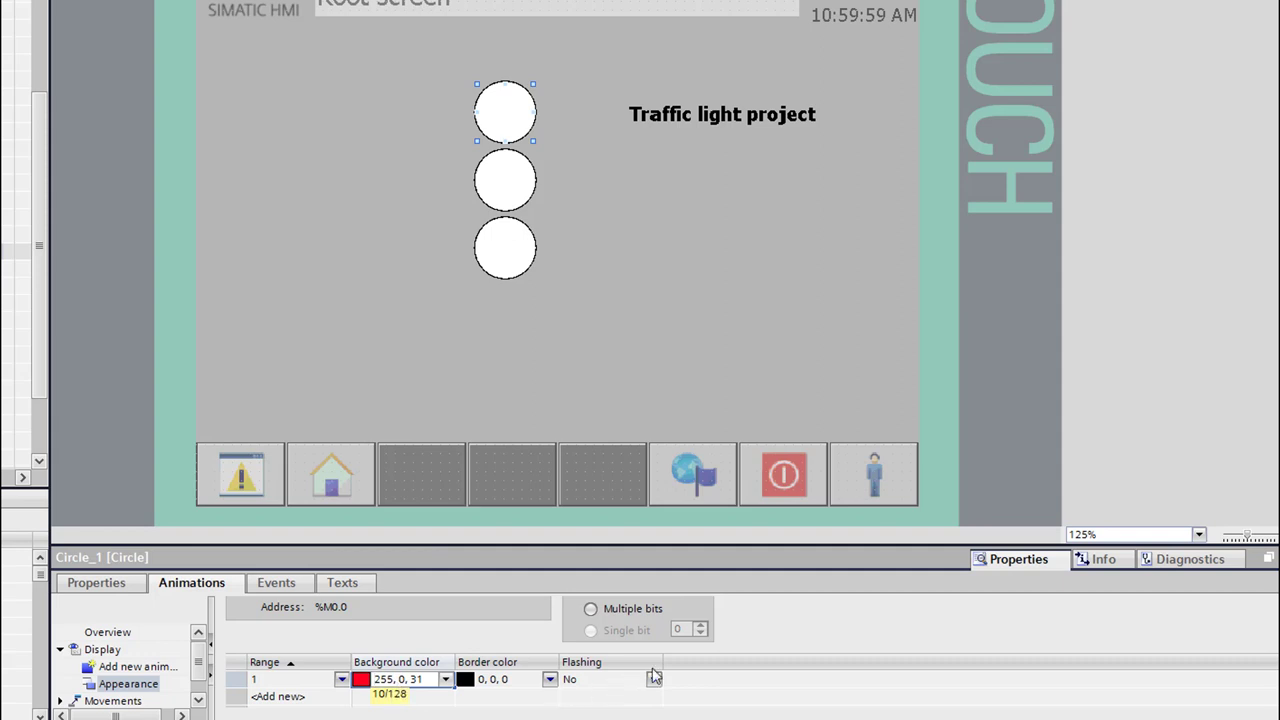
scroll(750, 660, "up", 2)
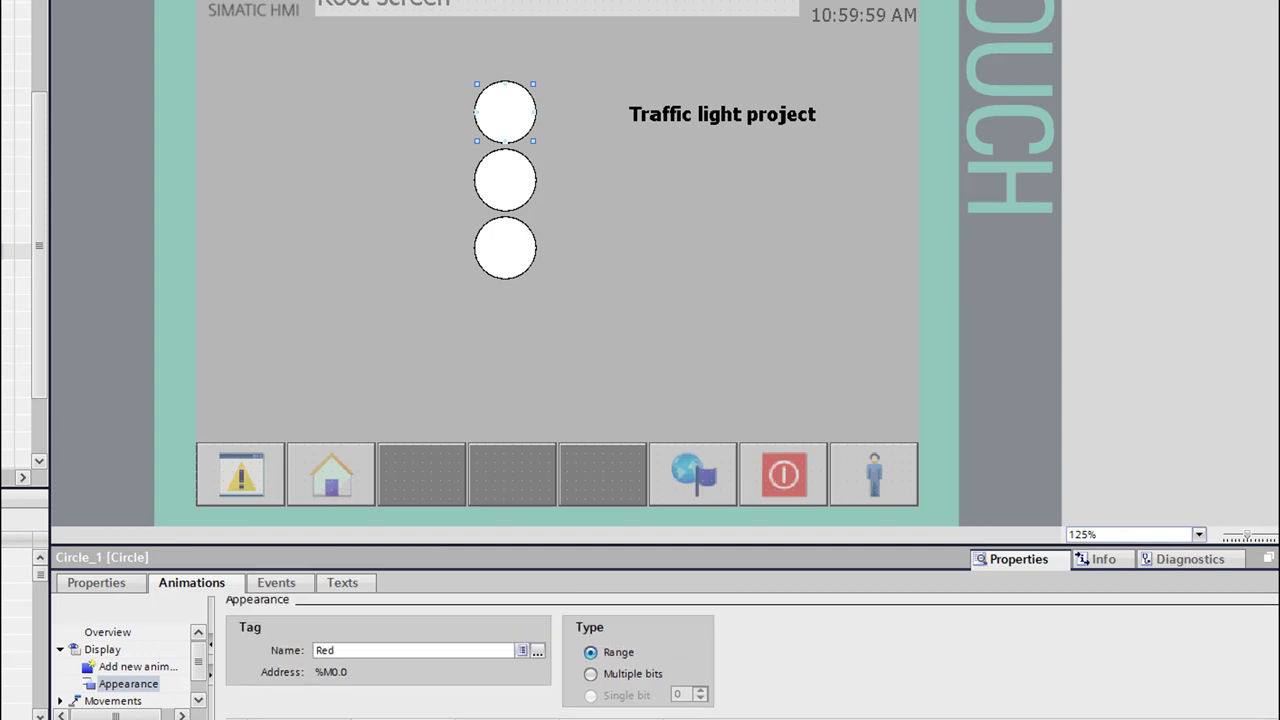
scroll(750, 660, "down", 2)
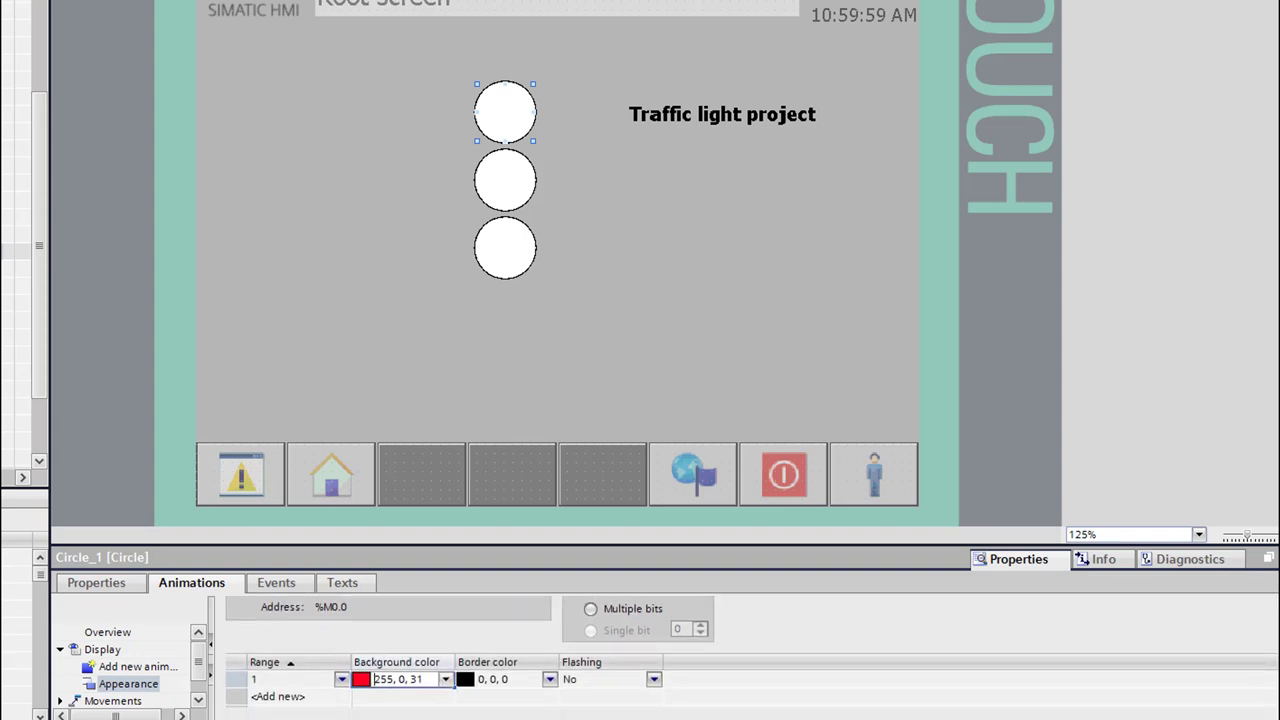
left_click(528, 197)
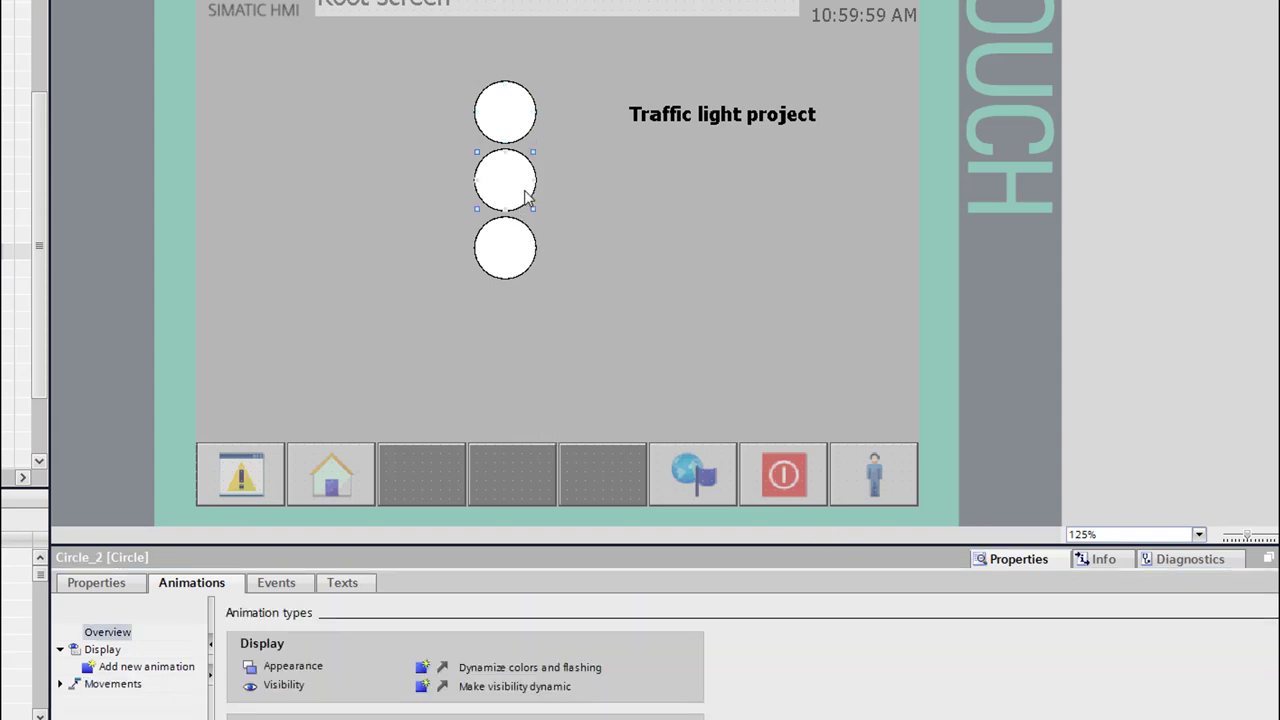
Add an appearance animation to the middle circle driven by the Orange tag.
left_click(424, 668)
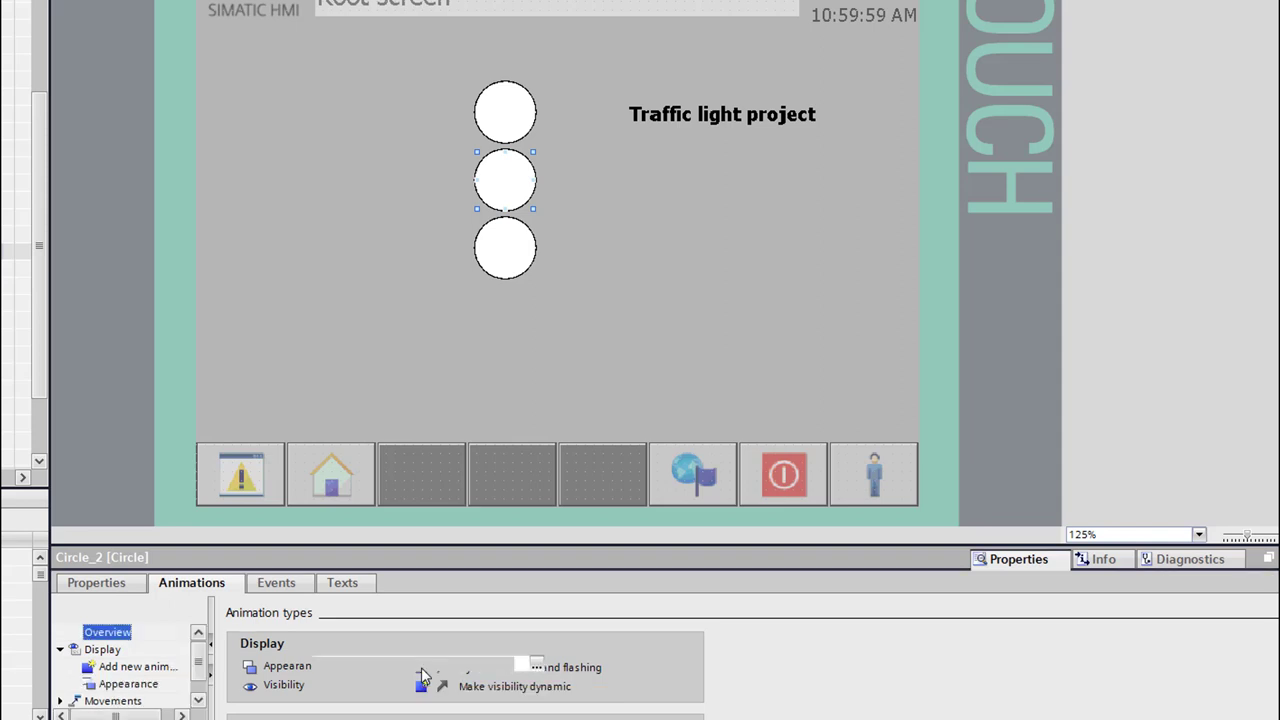
left_click(537, 664)
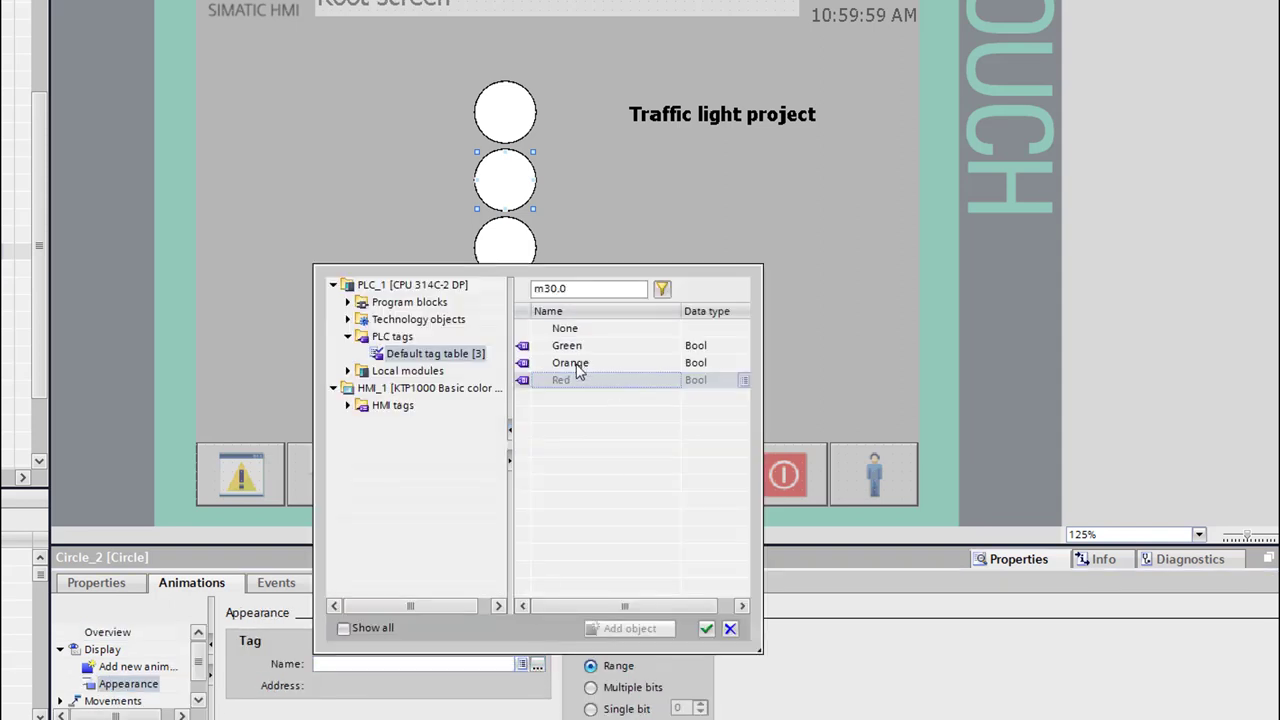
left_click(578, 364)
left_click(705, 628)
Add range 1 with an orange background (255, 145, 40) to the middle circle's animation.
scroll(524, 690, "down", 3)
left_click(270, 680)
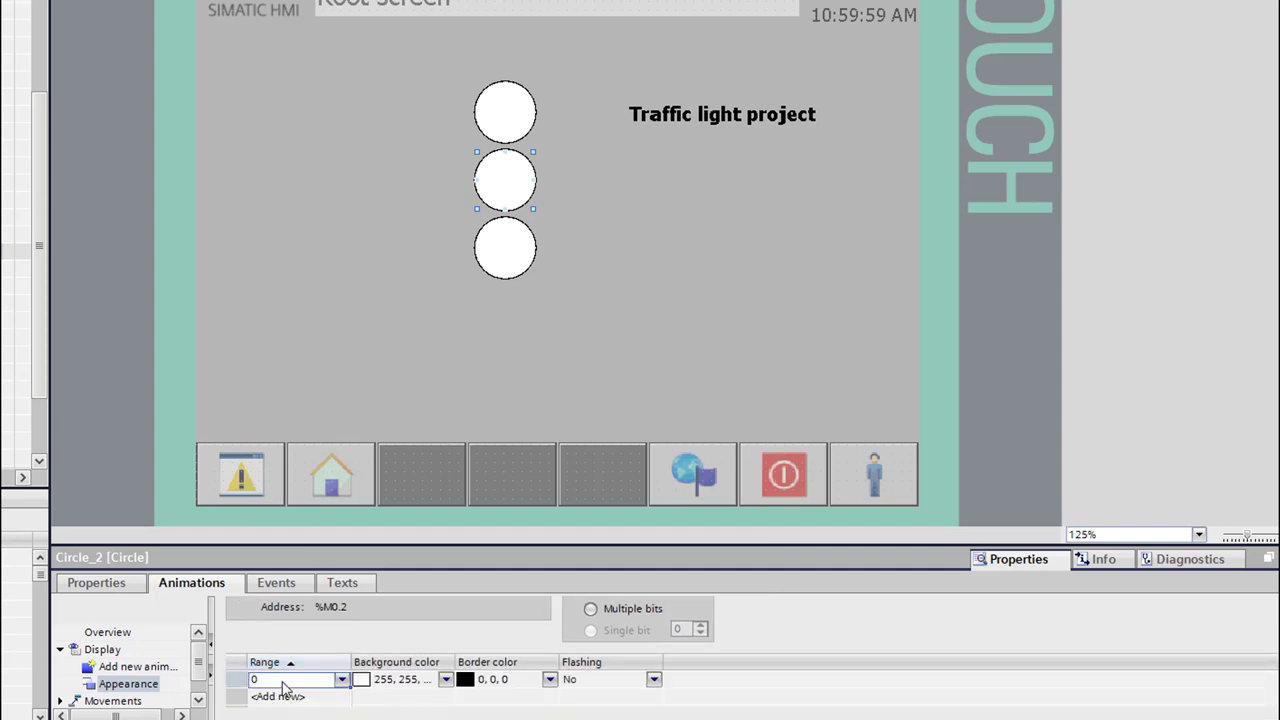
type("1")
key("Tab")
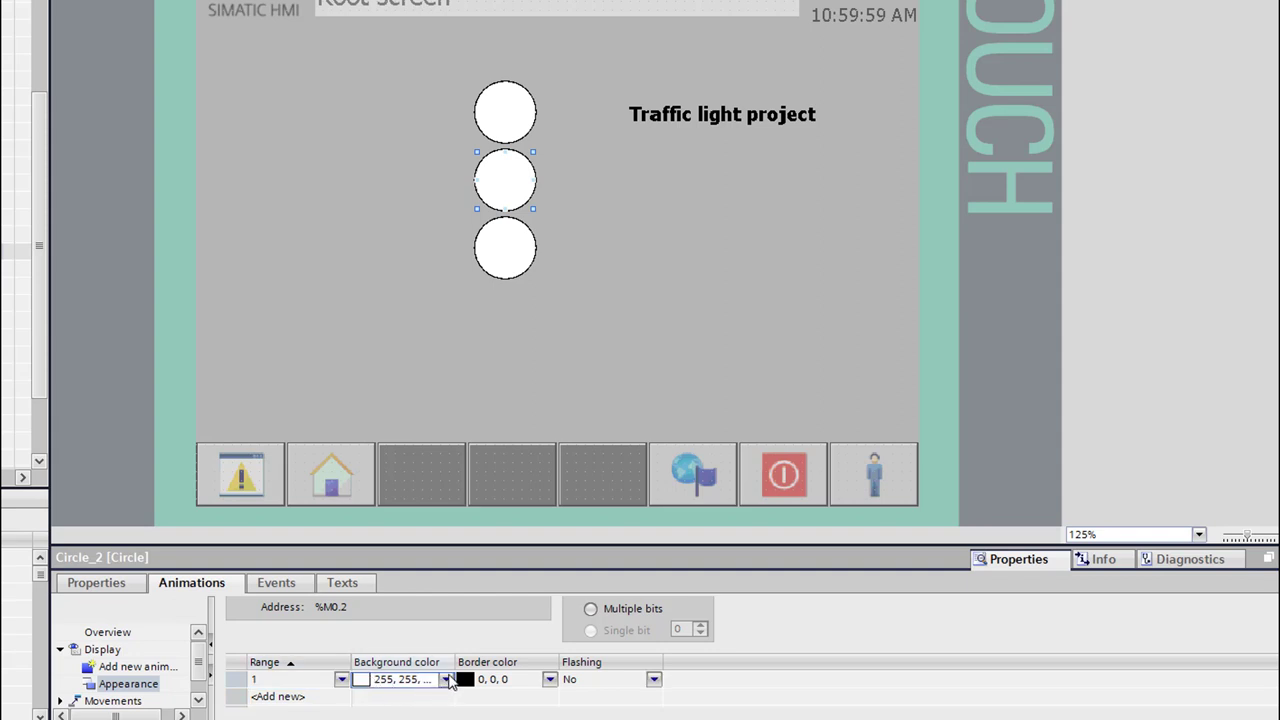
left_click(449, 680)
left_click(449, 680)
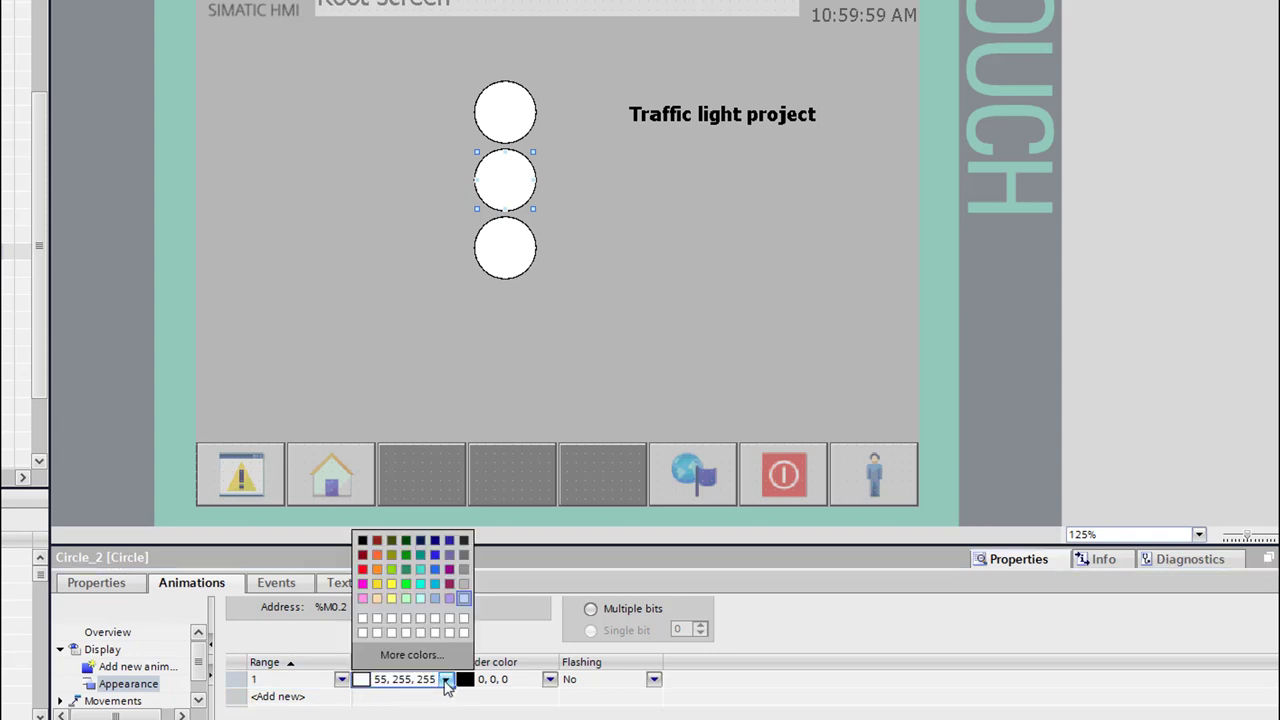
left_click(377, 583)
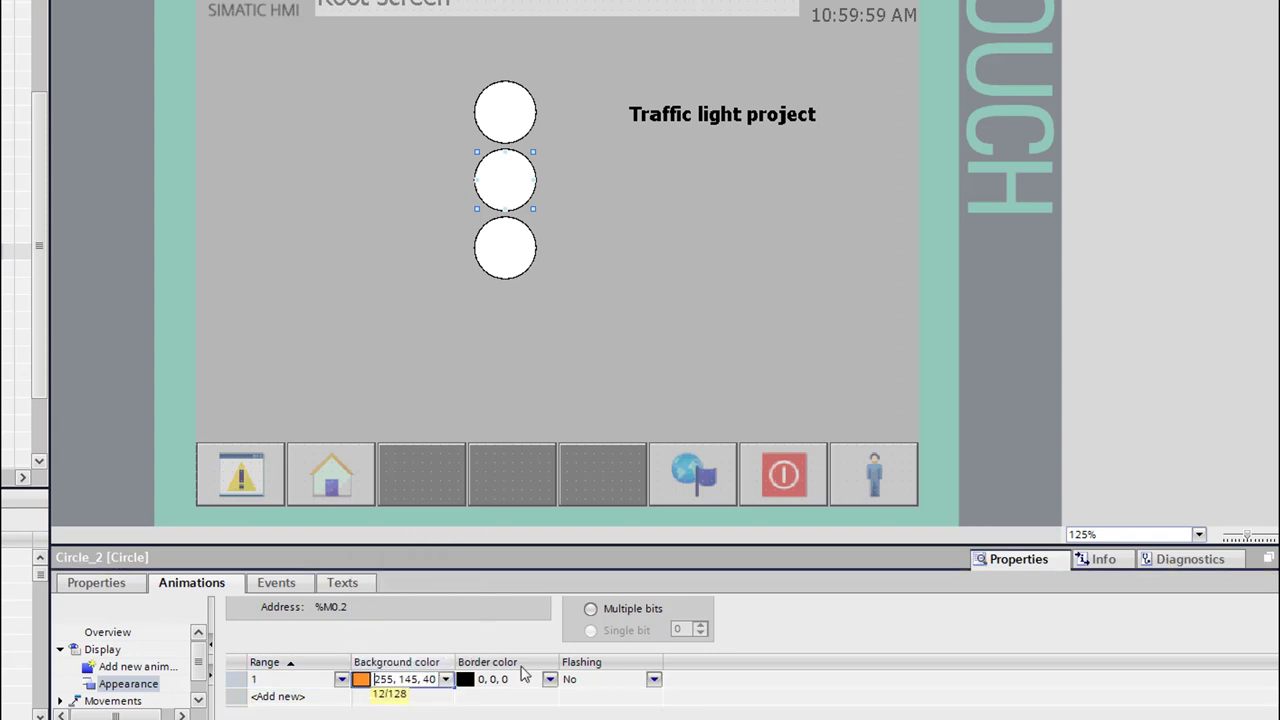
left_click(502, 255)
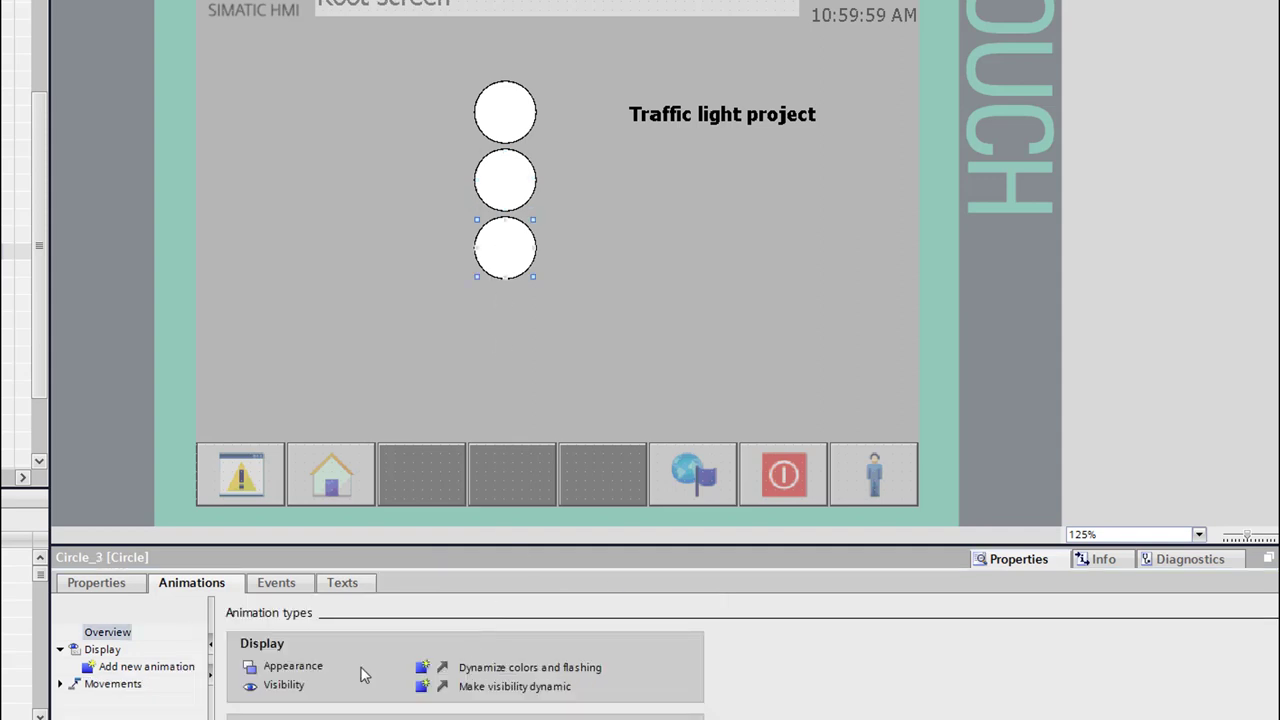
Add an appearance animation to the bottom circle driven by the Green tag.
left_click(421, 667)
left_click(537, 667)
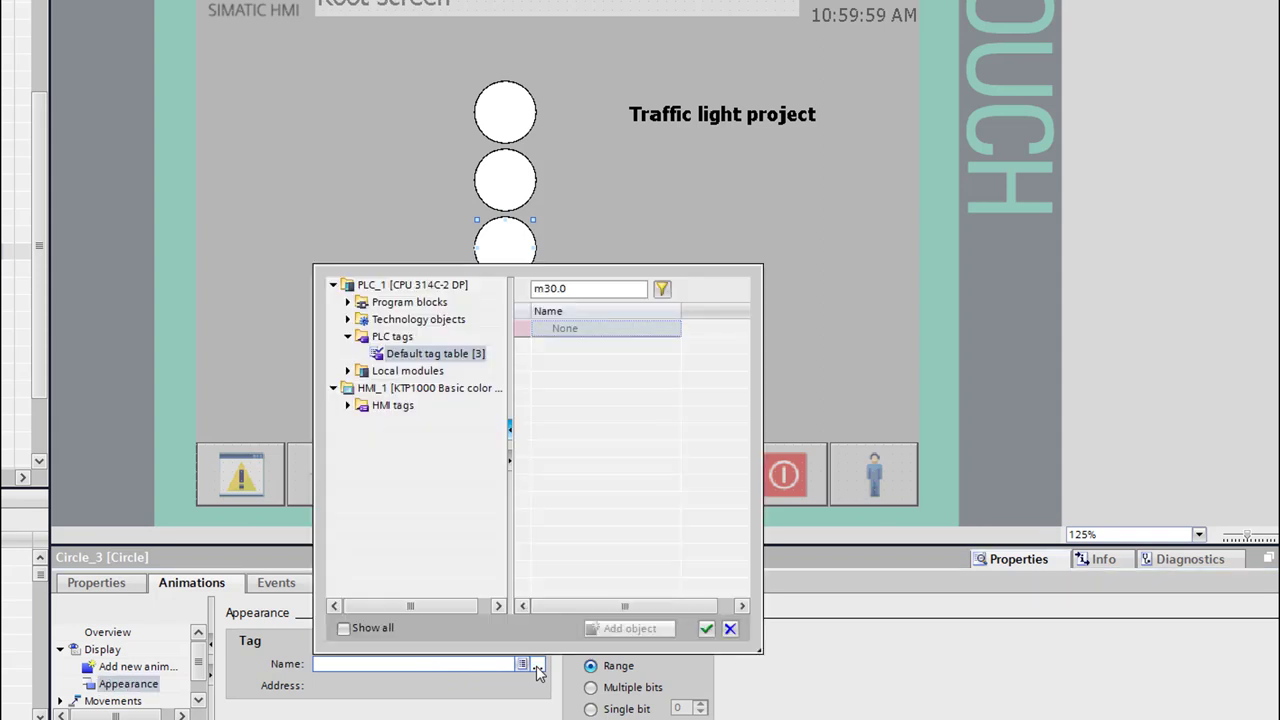
left_click(590, 363)
left_click(566, 345)
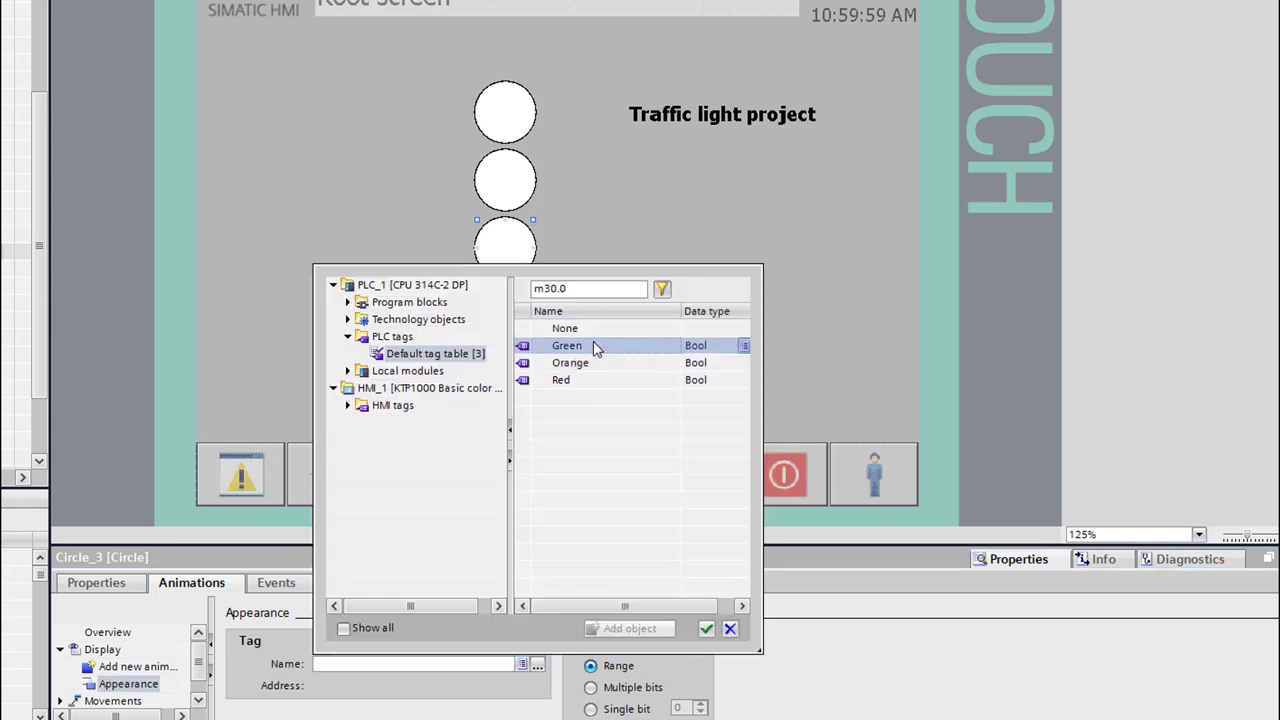
left_click(706, 628)
Add range 1 with a green background (0, 255, 31) to the bottom circle's animation.
scroll(640, 660, "down", 2)
left_click(341, 680)
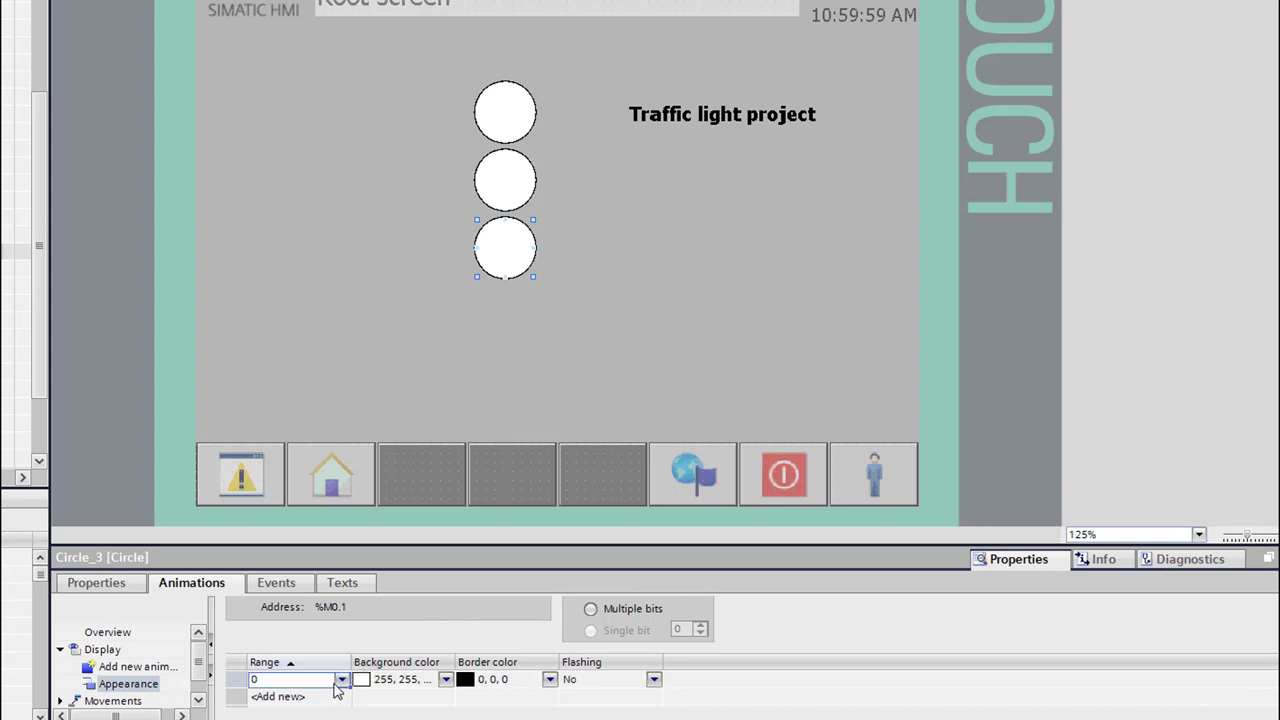
left_click(342, 680)
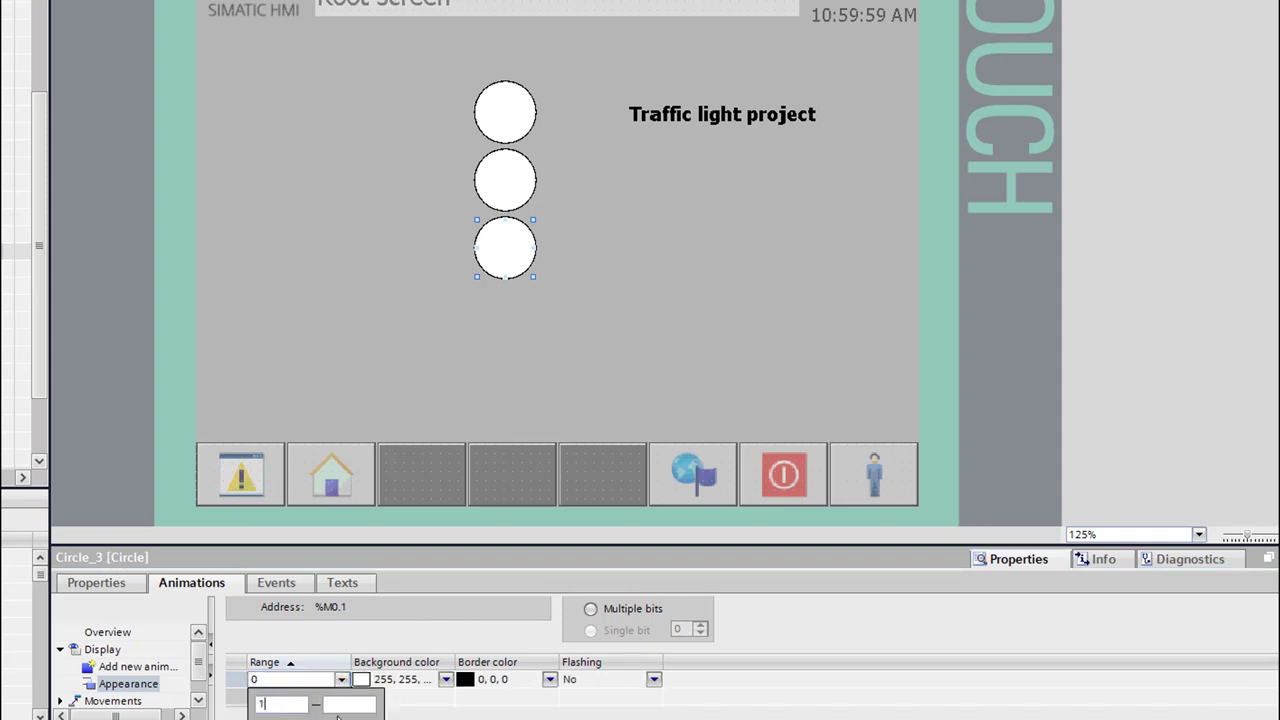
key("Escape")
type("1")
left_click(445, 679)
left_click(445, 679)
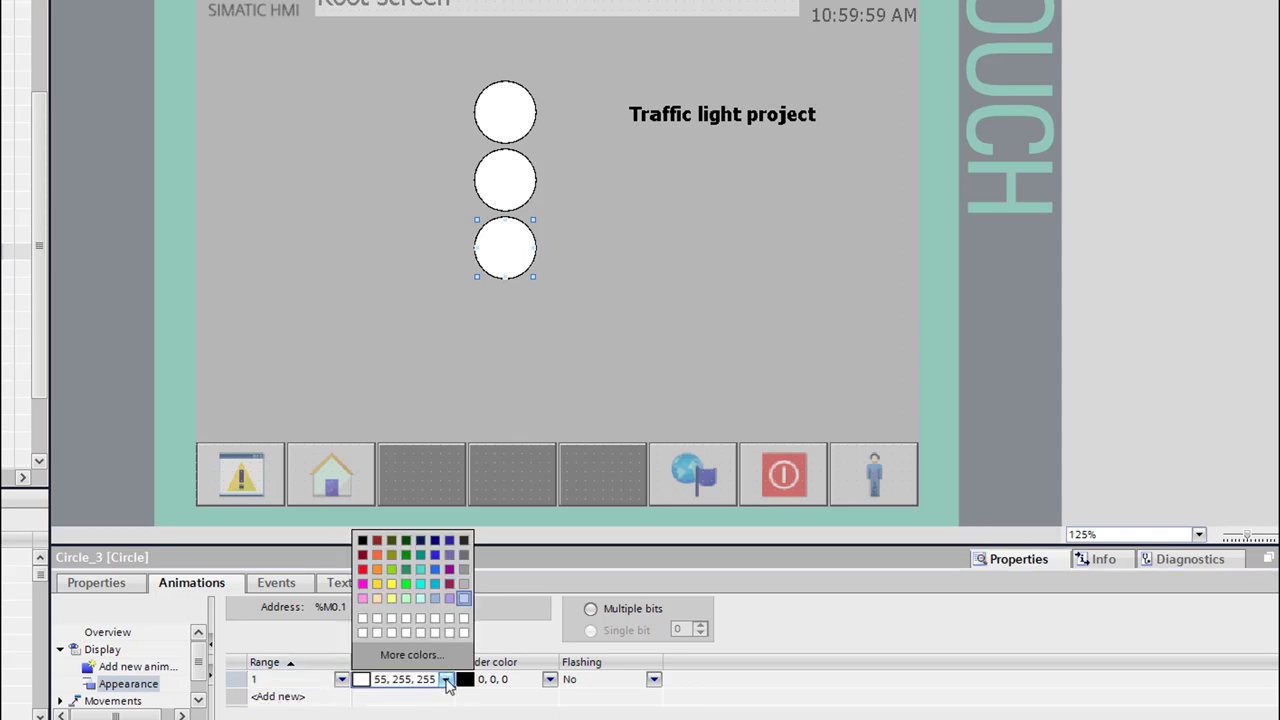
left_click(406, 584)
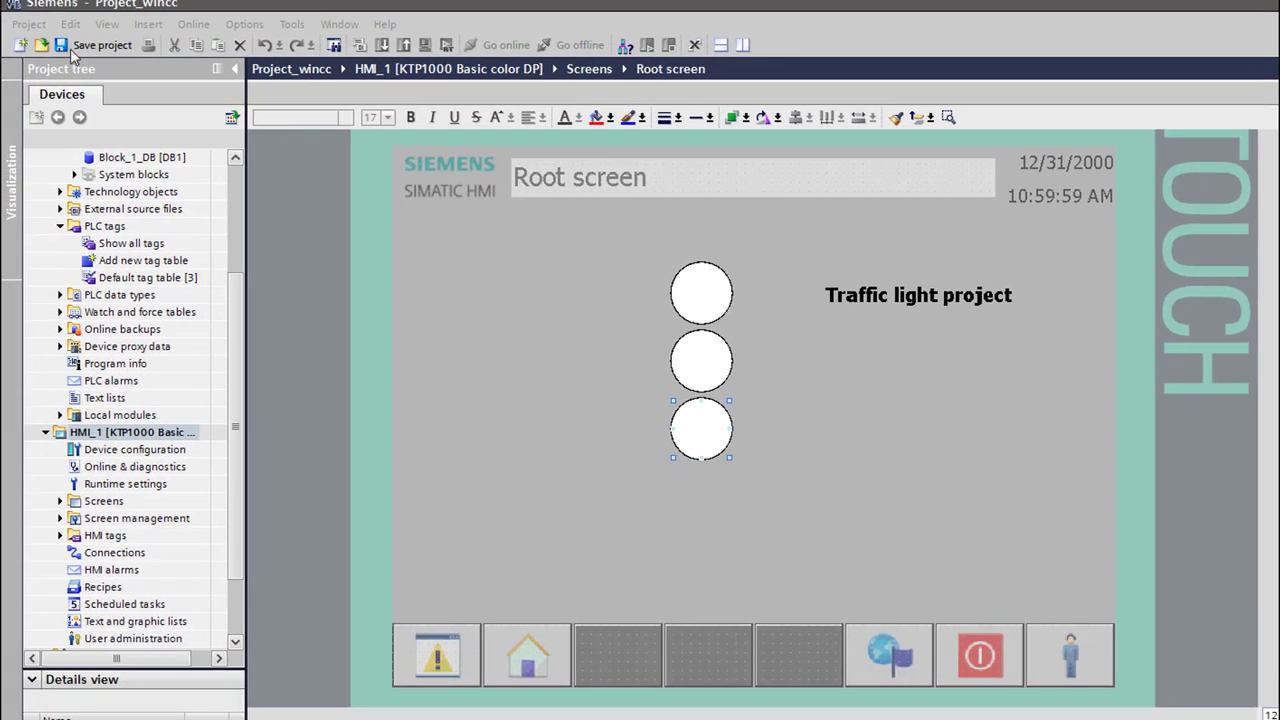
Save the project and select the PLC_1 device in the project tree.
left_click(76, 46)
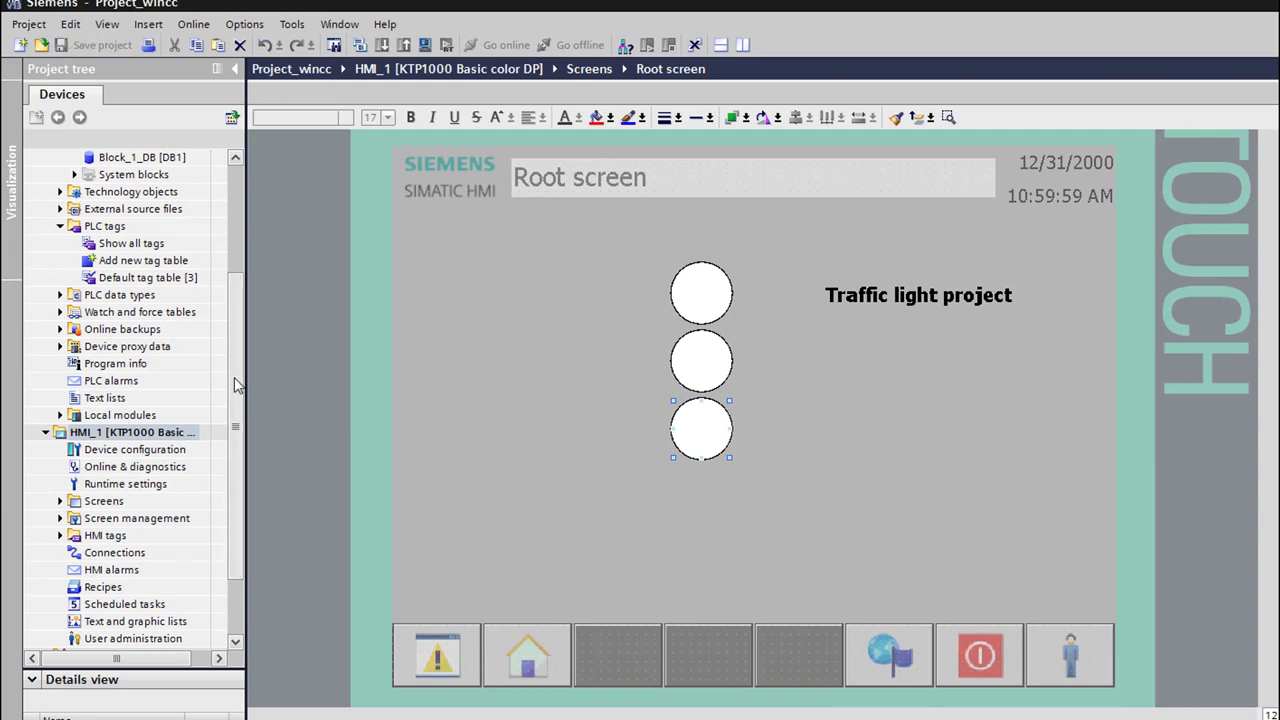
scroll(236, 385, "up", 4)
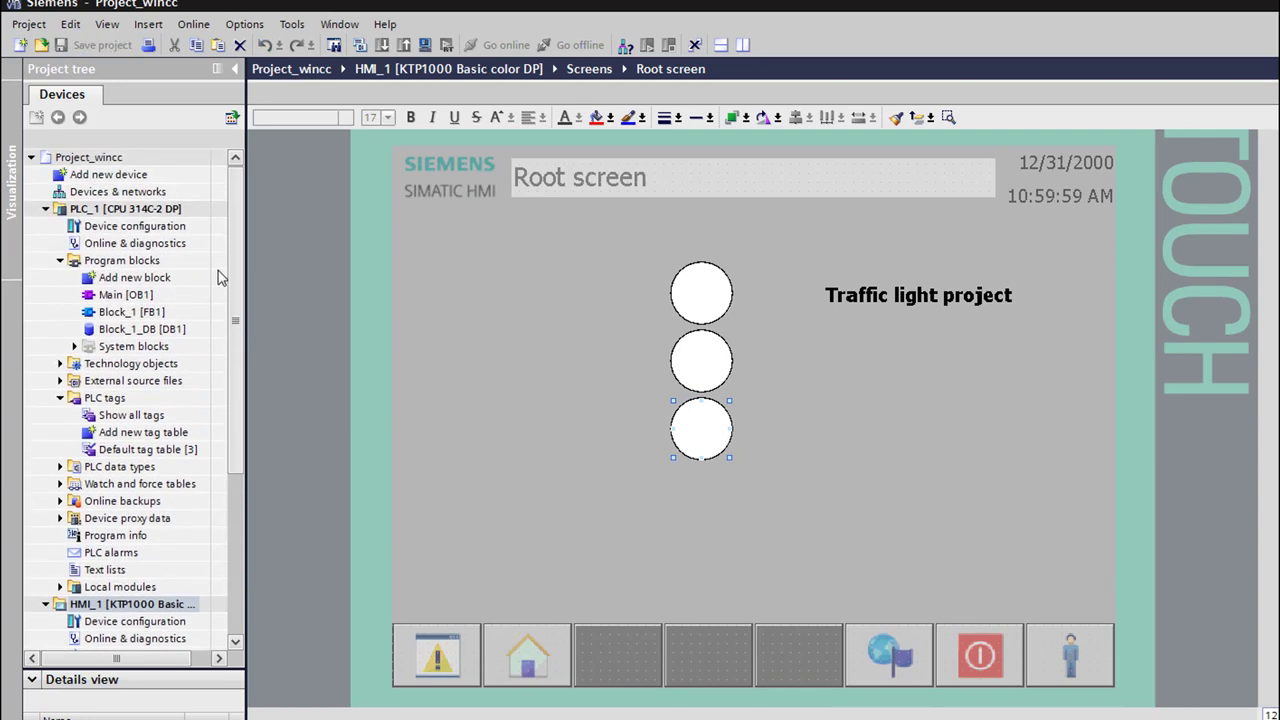
left_click(110, 210)
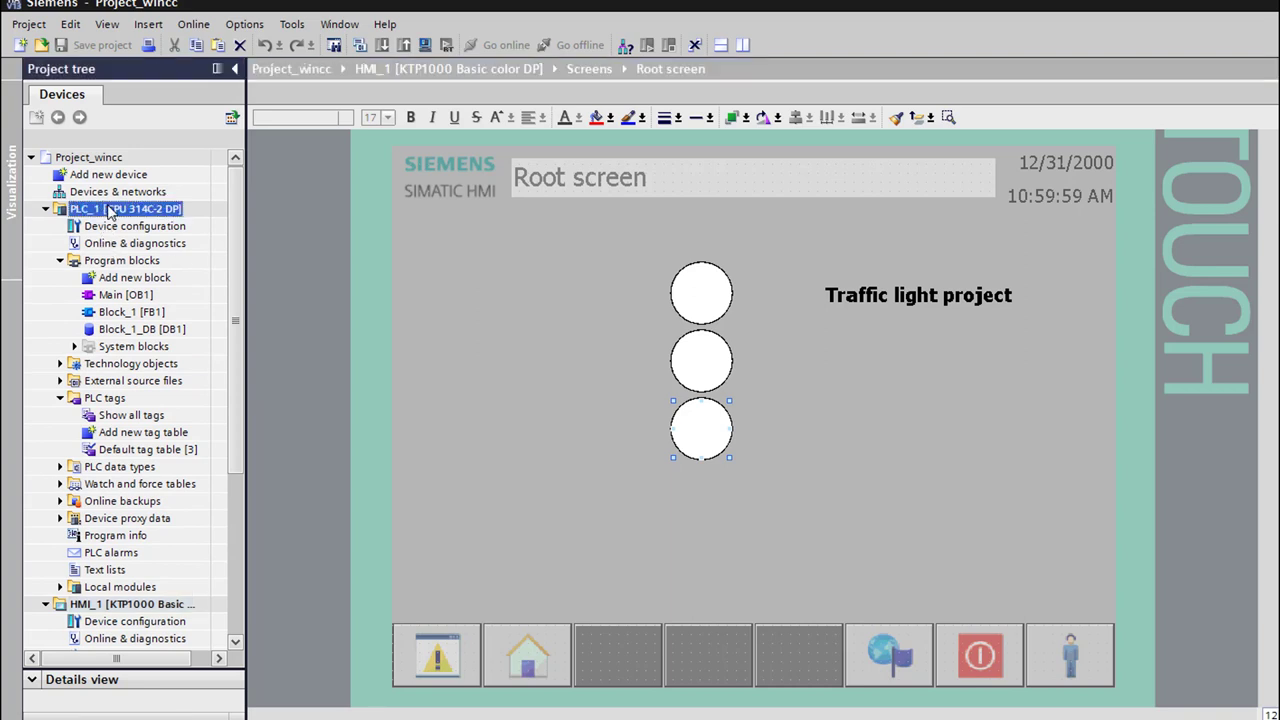
Download PLC_1 to the simulated PLC using the MPI interface on subnet MPI_1.
left_click(381, 46)
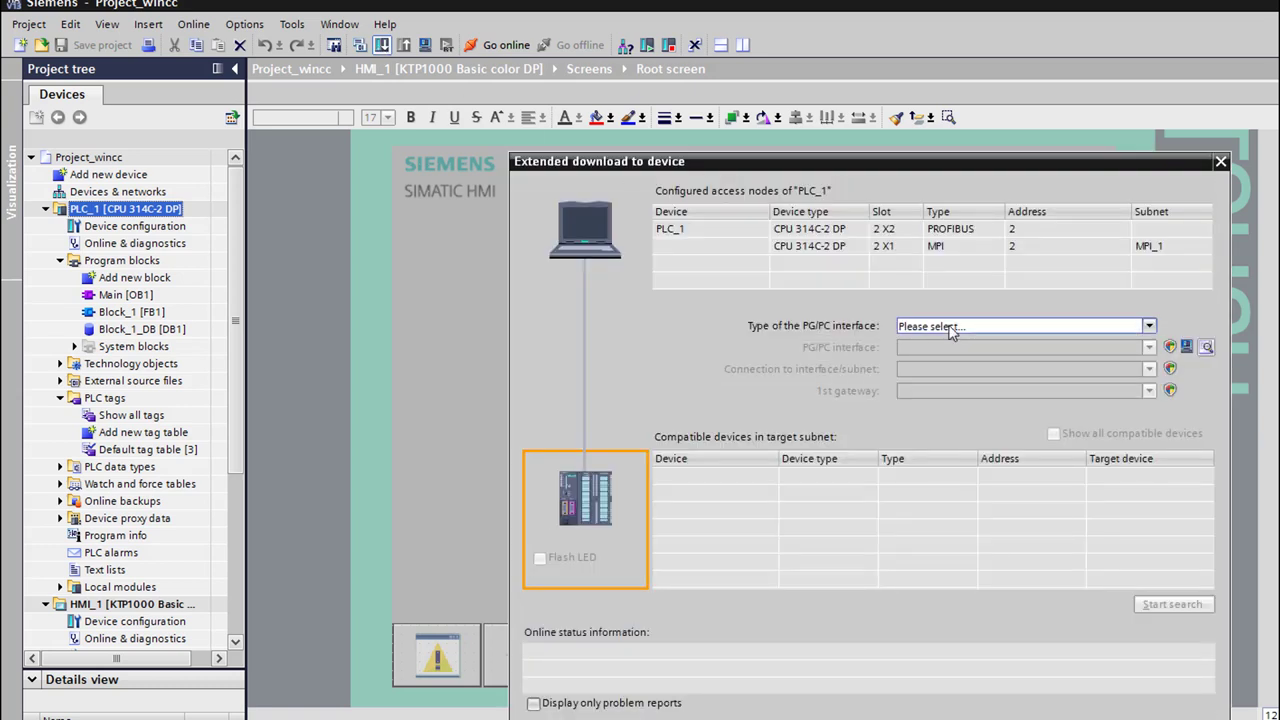
left_click(952, 330)
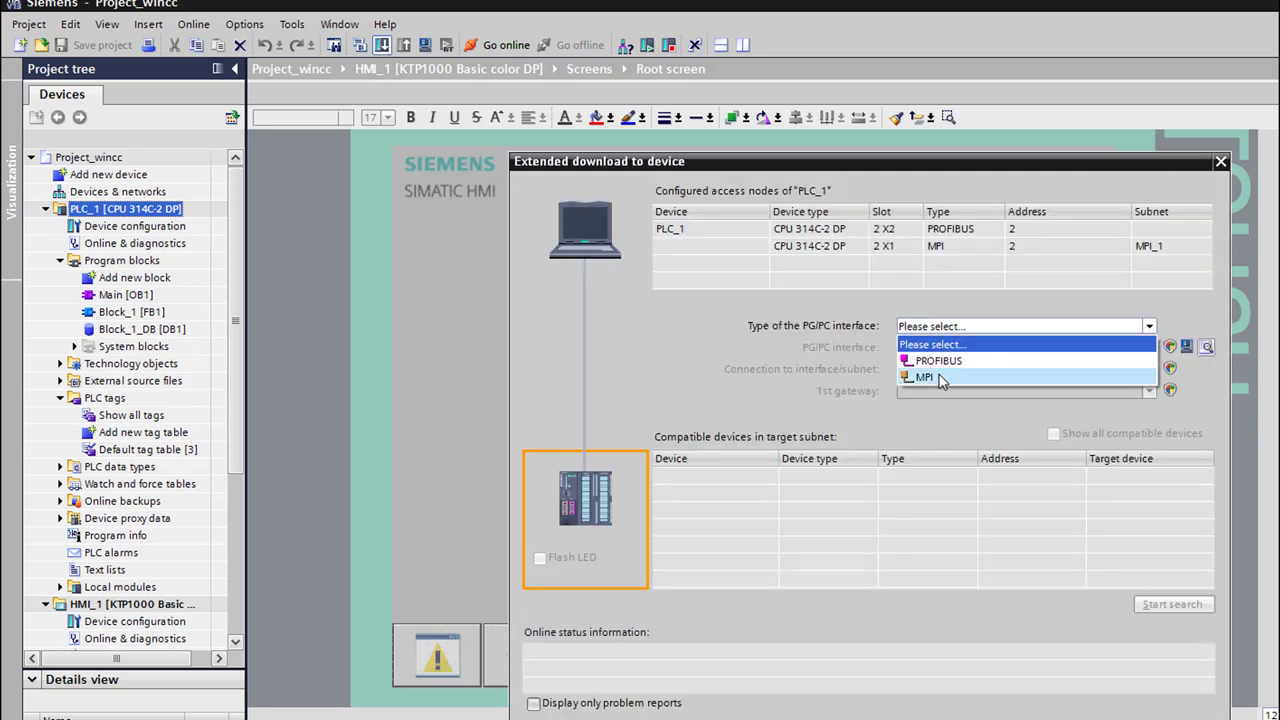
left_click(946, 376)
left_click(944, 370)
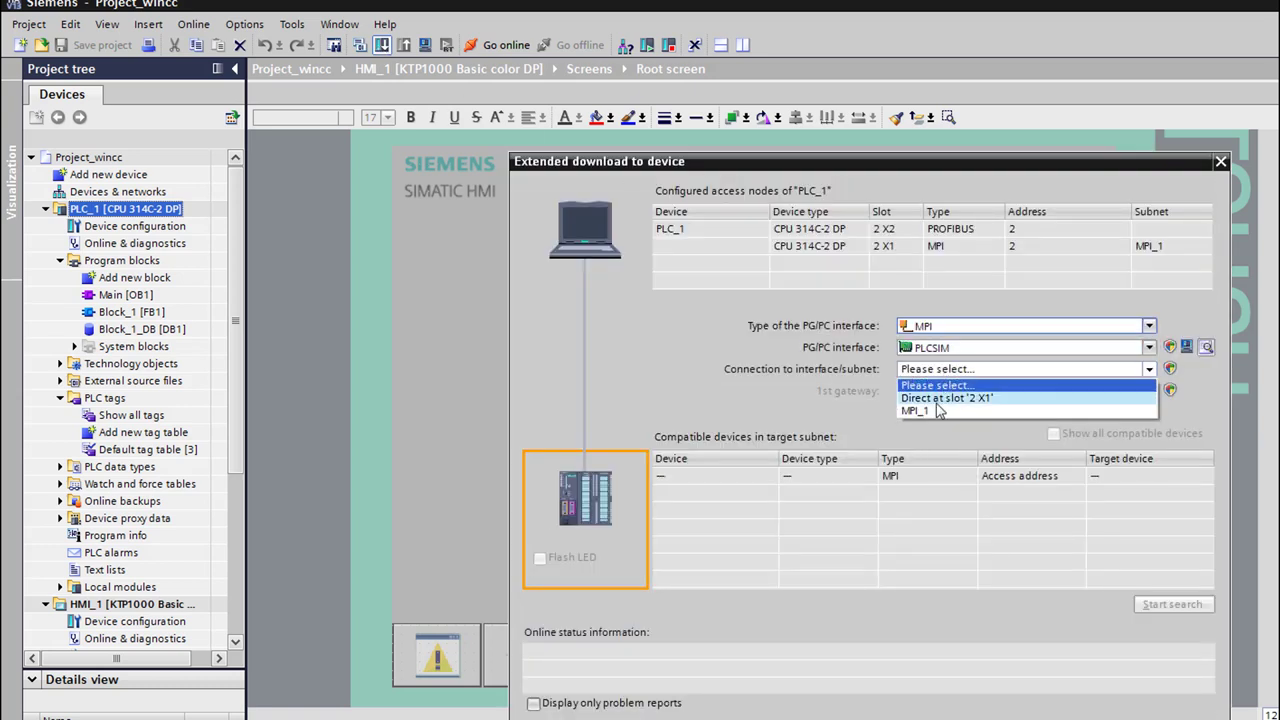
left_click(935, 408)
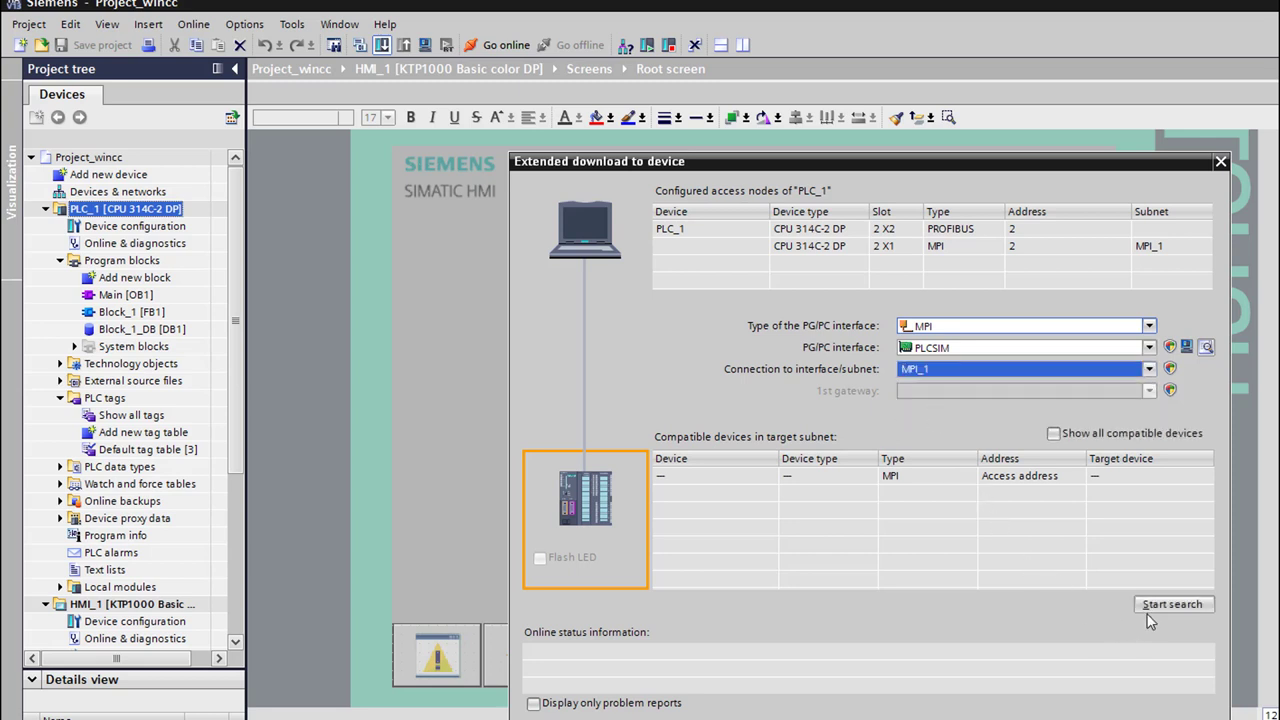
left_click(1151, 608)
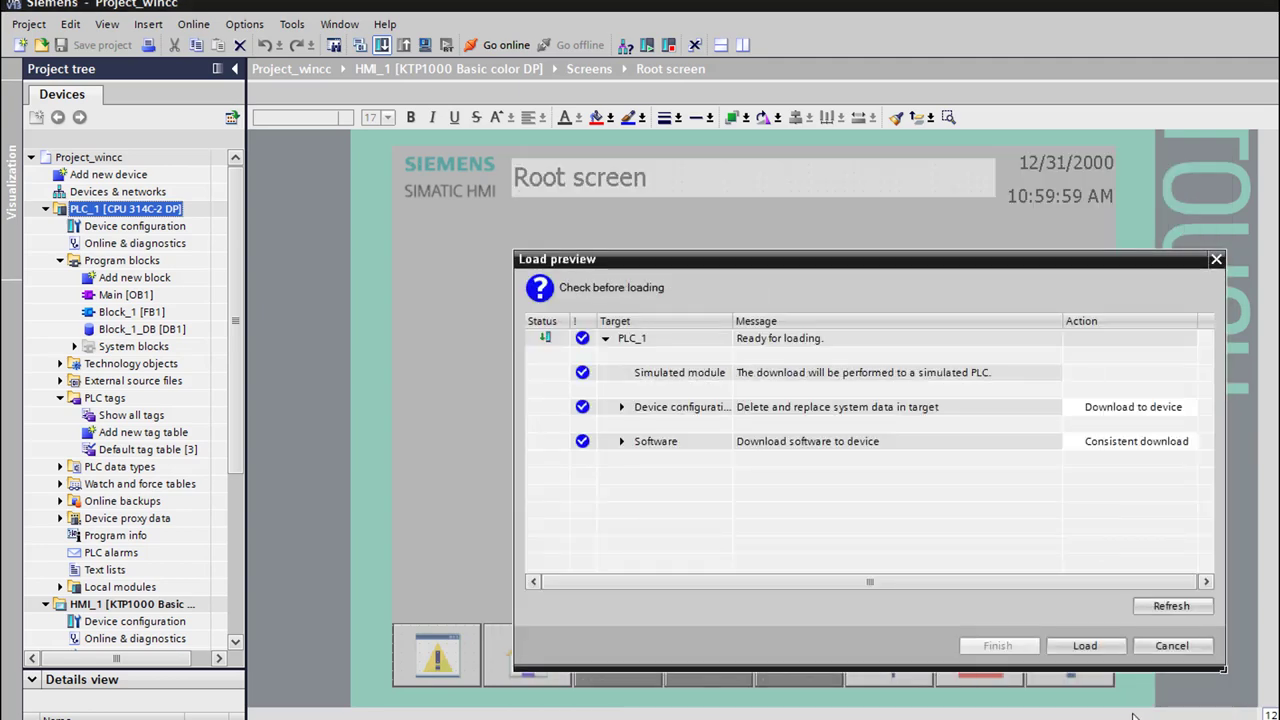
left_click(1089, 645)
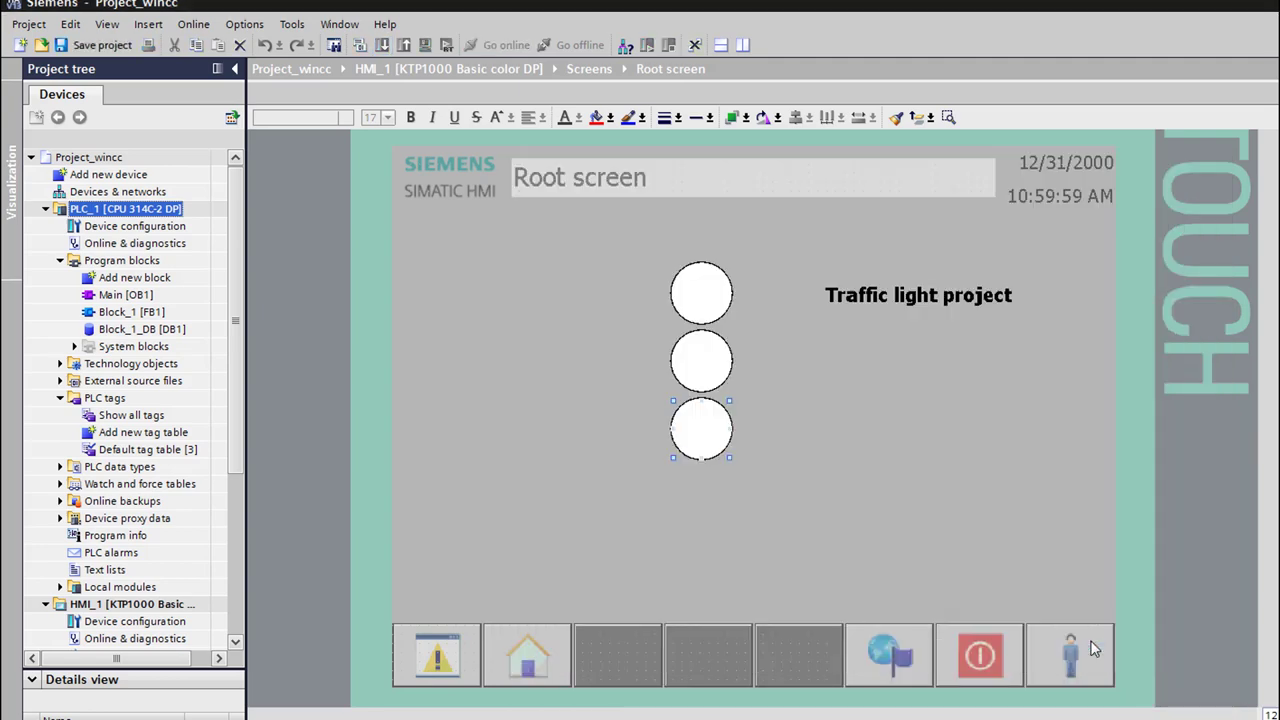
Open HMI_1's Show all tags table under HMI tags.
left_click_drag(236, 370, 248, 452)
left_click(124, 487)
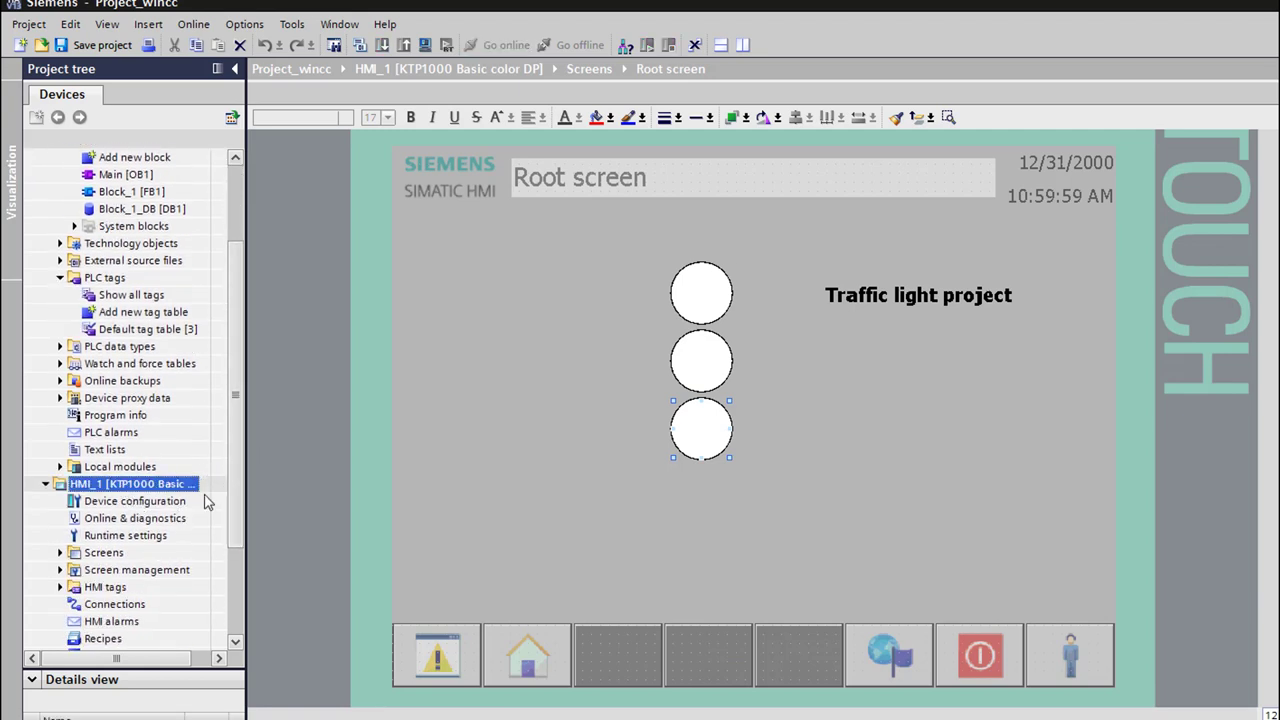
left_click_drag(235, 447, 222, 510)
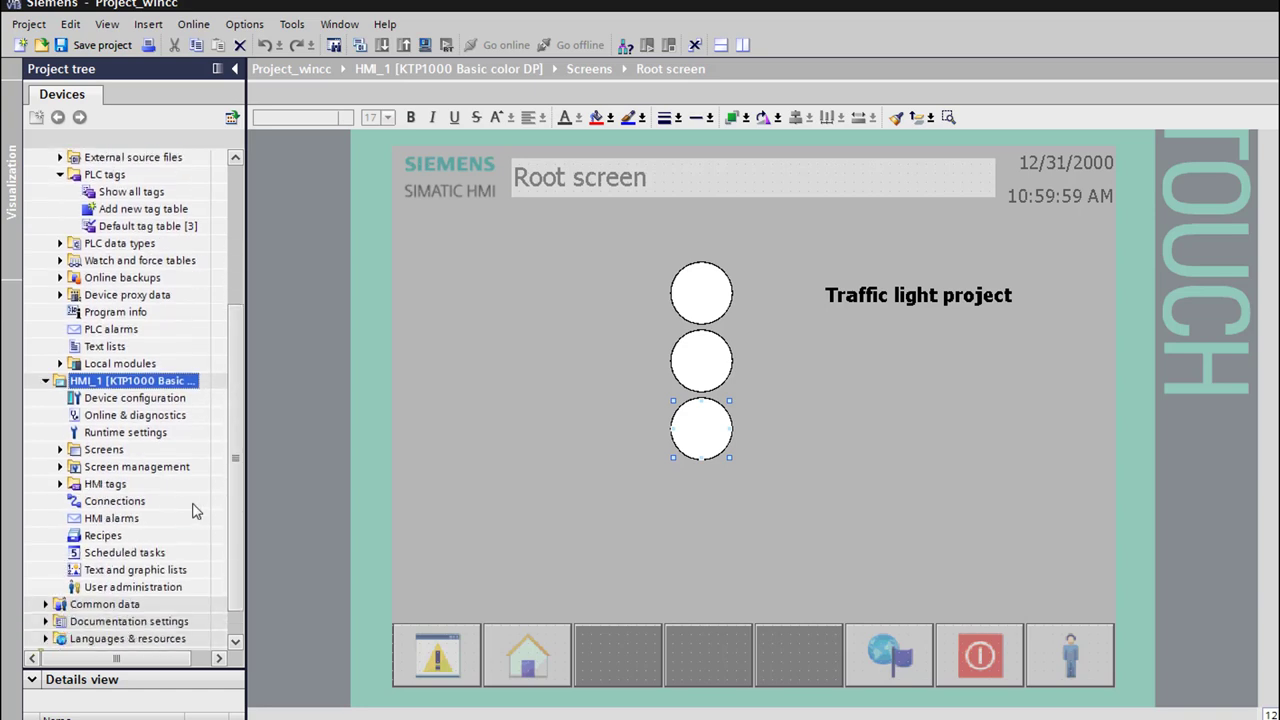
left_click(60, 484)
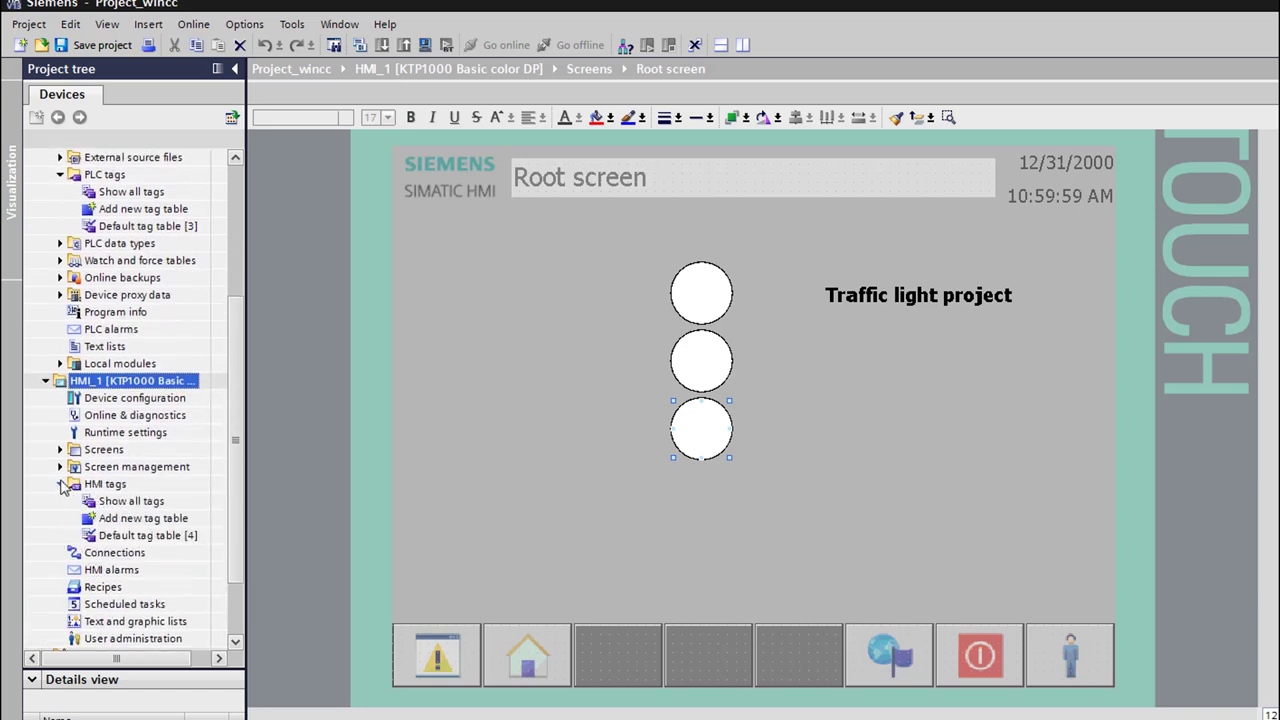
double_click(138, 502)
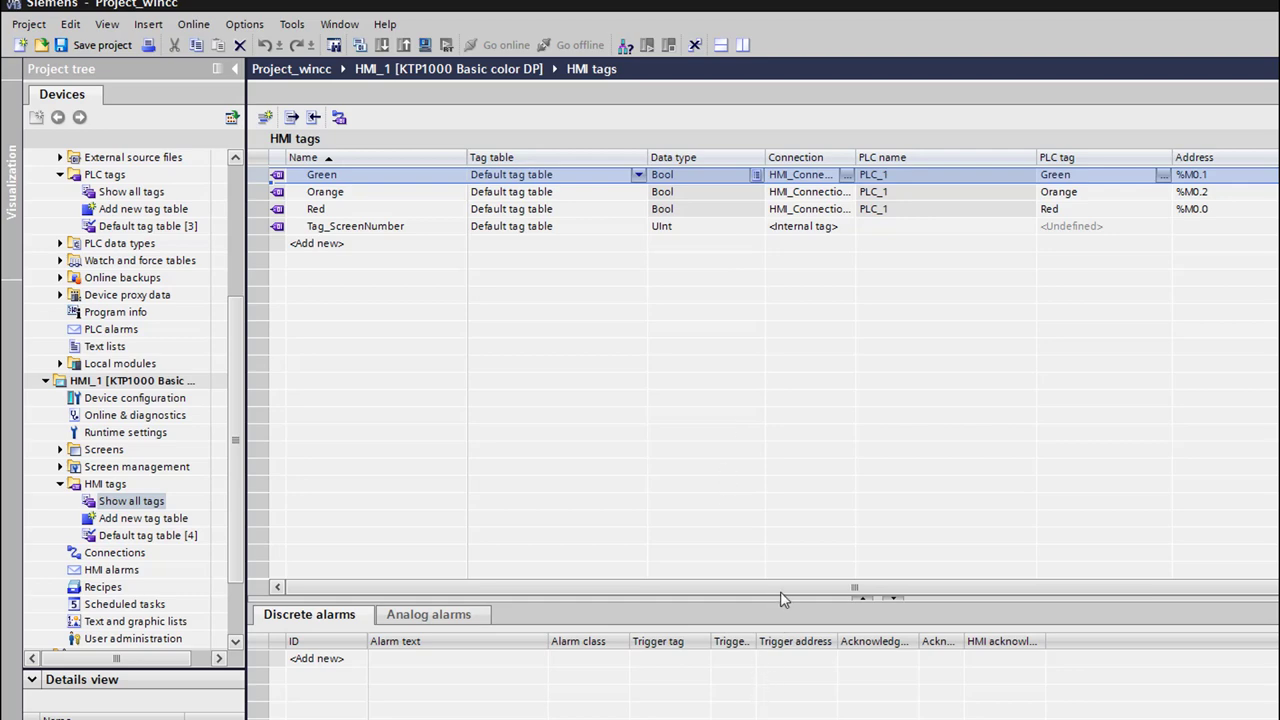
Set the Green and Orange tags' acquisition cycle to 100 ms.
left_click_drag(780, 590, 926, 589)
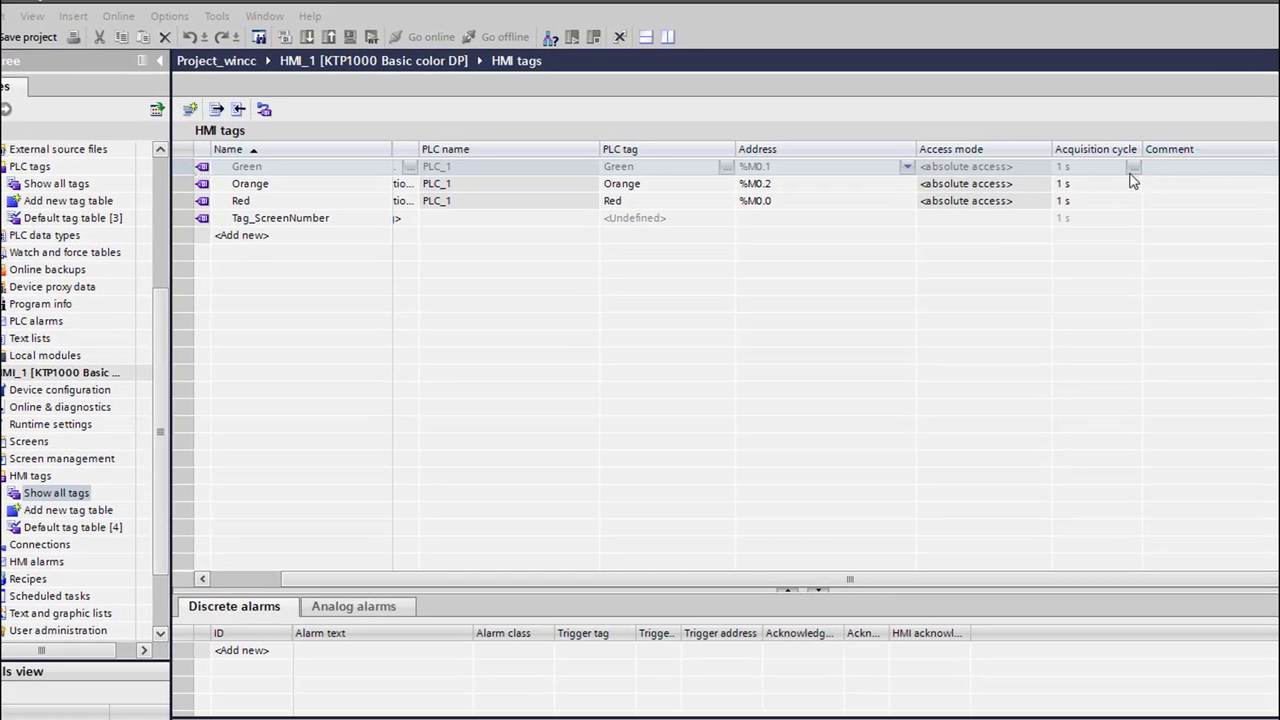
left_click(1133, 170)
left_click(1133, 167)
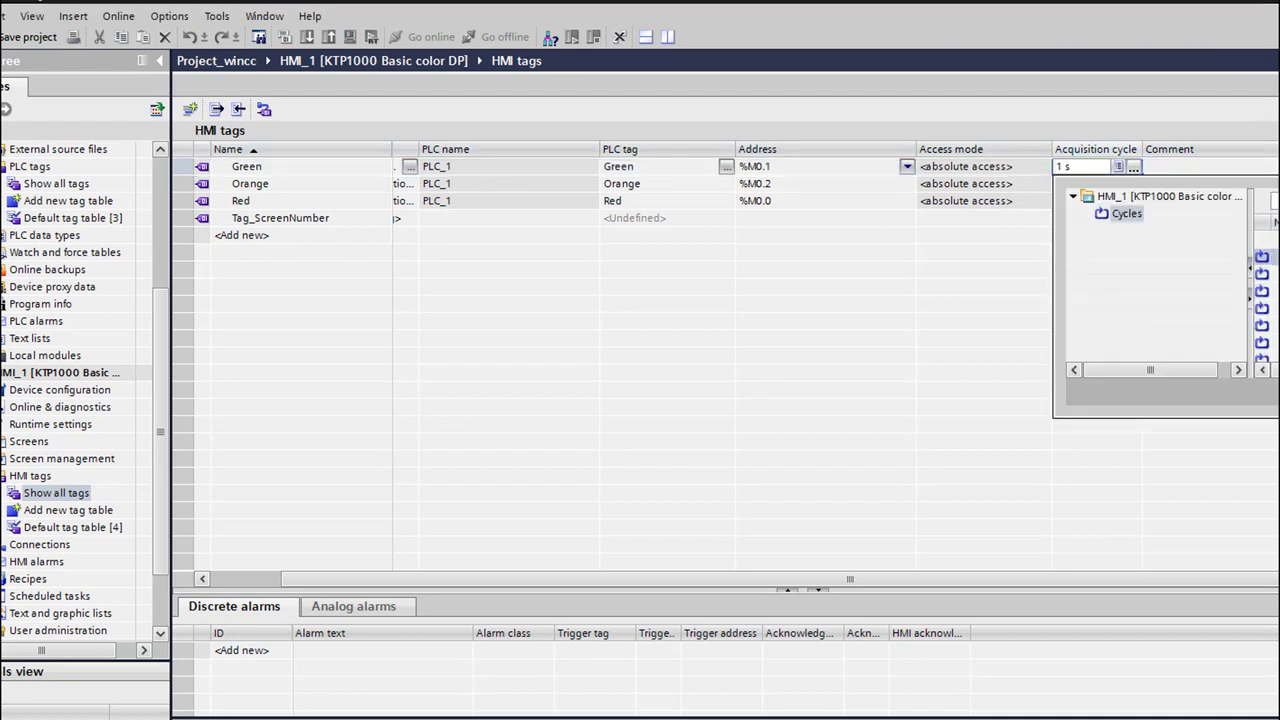
left_click(1262, 257)
left_click(1126, 187)
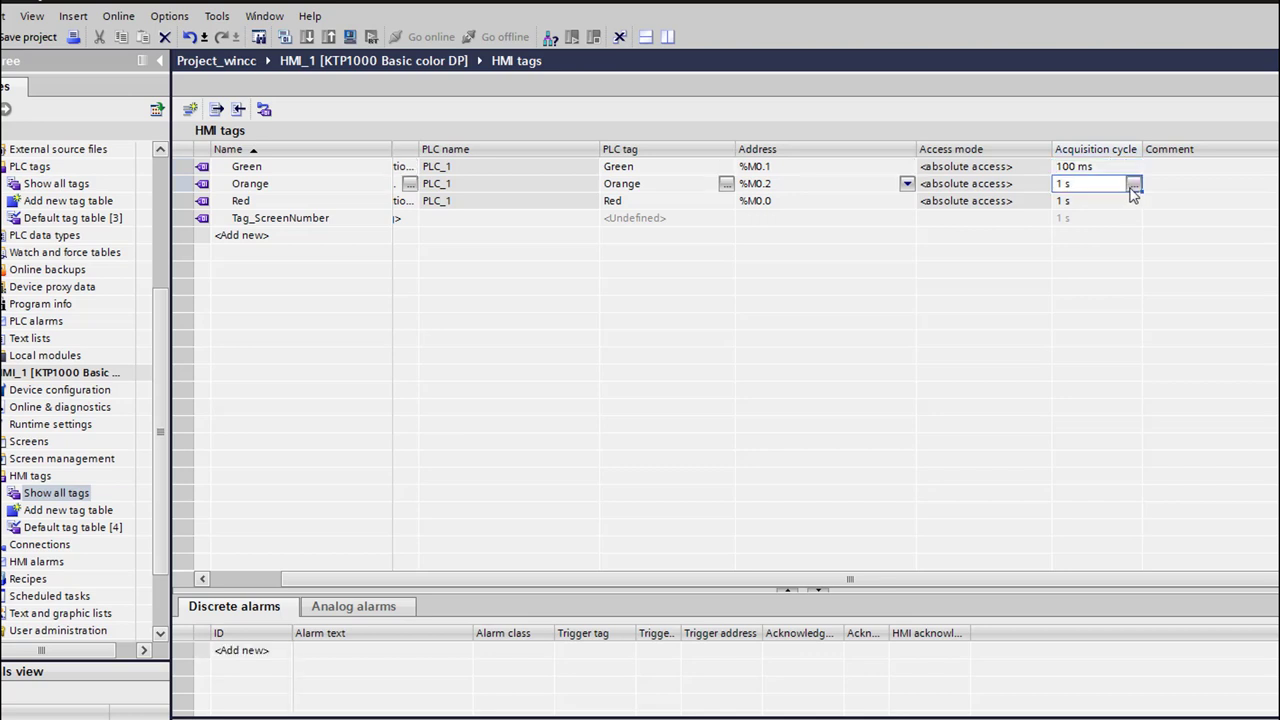
left_click(1133, 184)
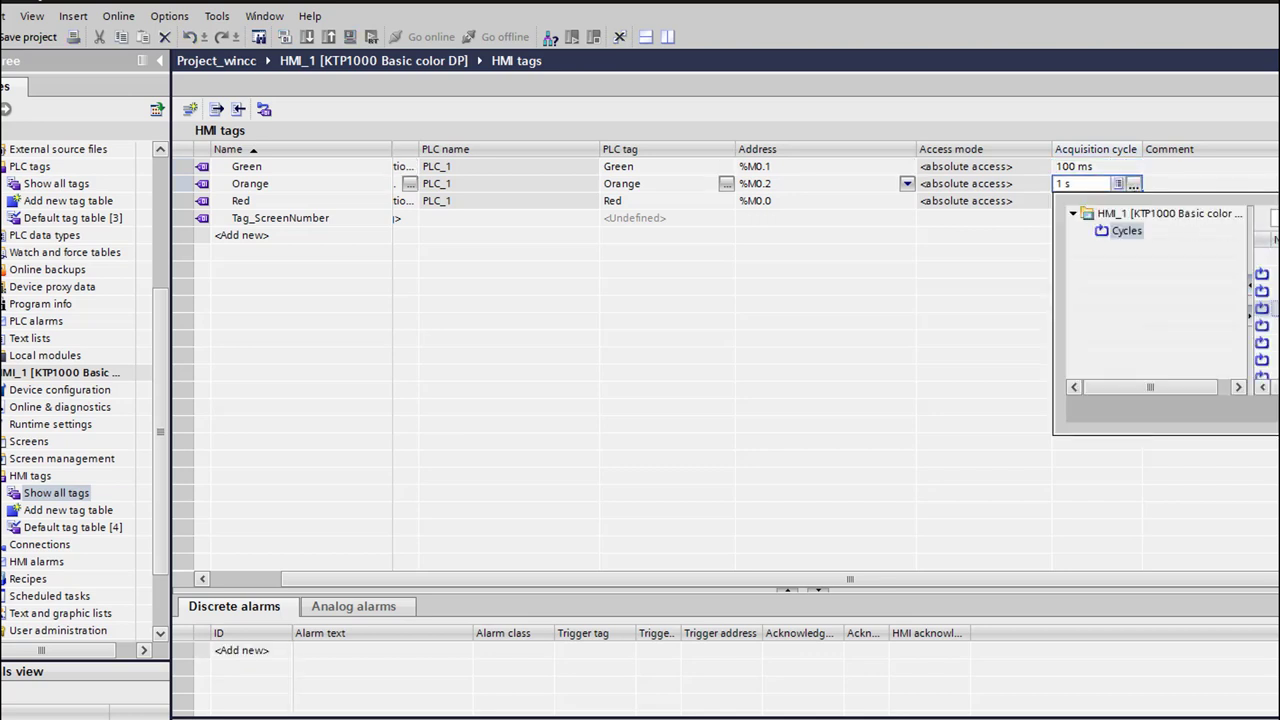
left_click(1262, 274)
Change the Red tag's acquisition cycle to 100 ms, then return to Devices & networks.
left_click(1126, 201)
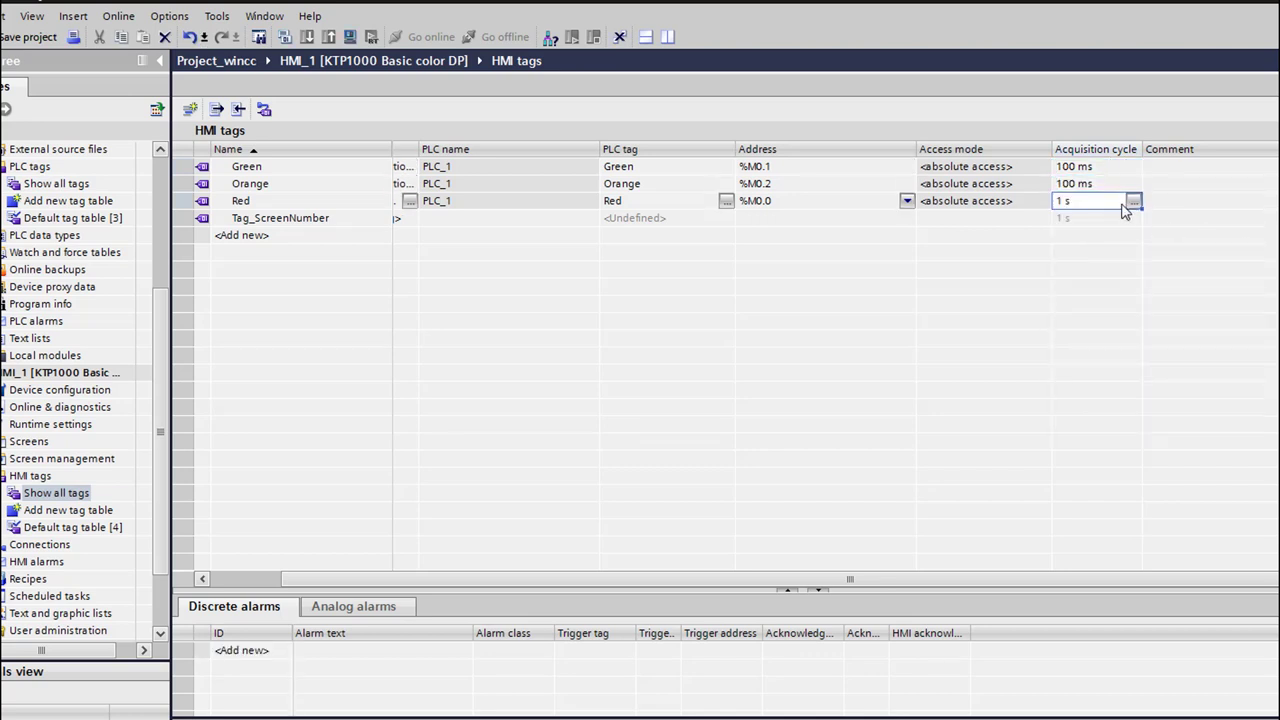
left_click(1133, 201)
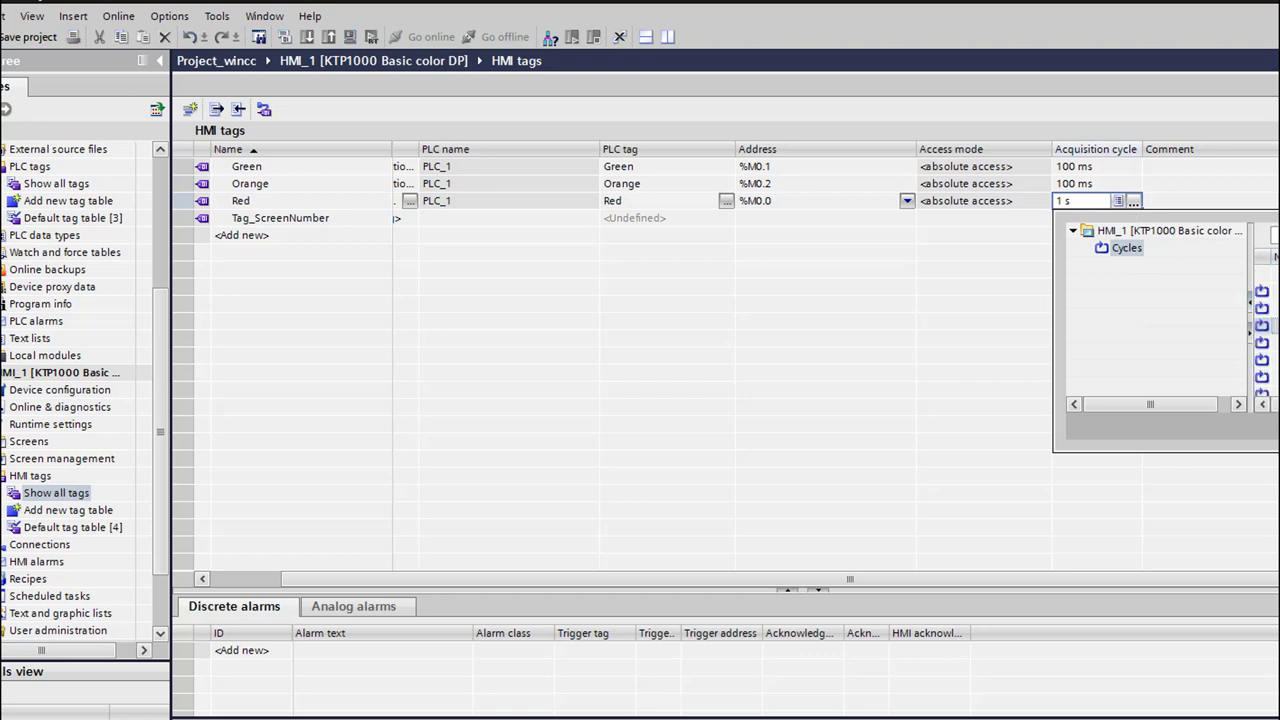
left_click(1262, 291)
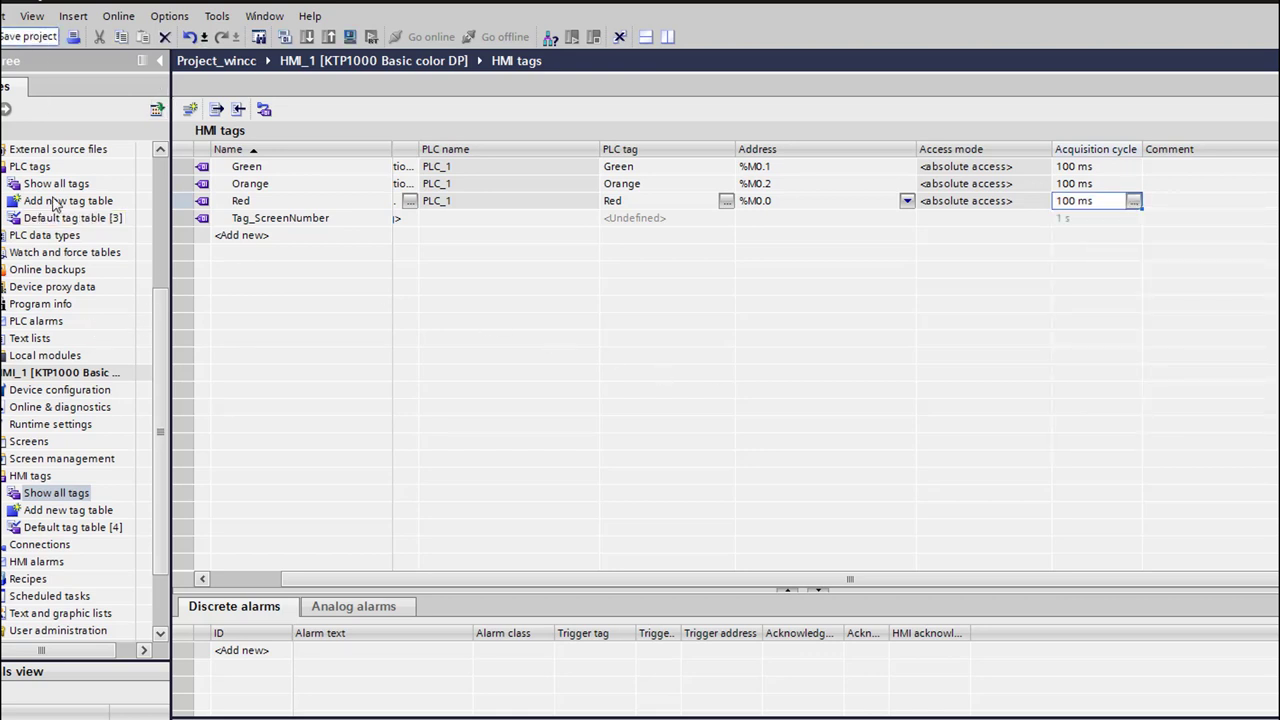
key("Return")
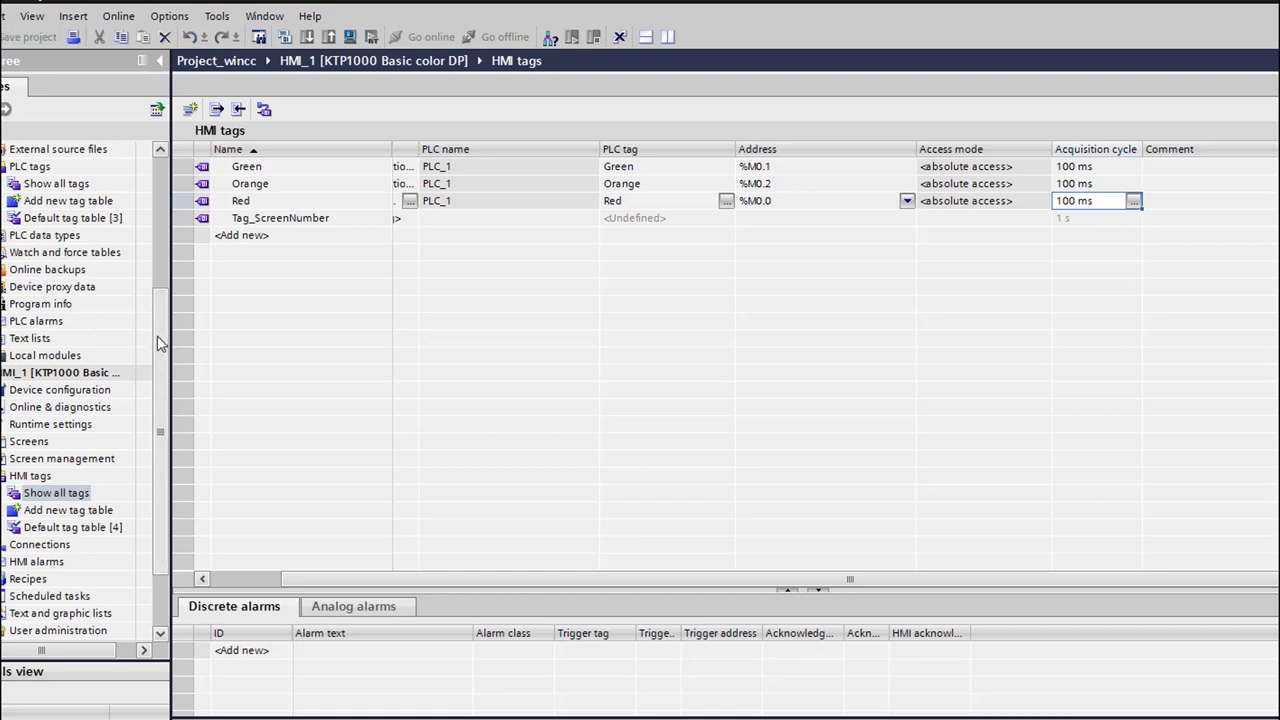
scroll(163, 346, "up", 4)
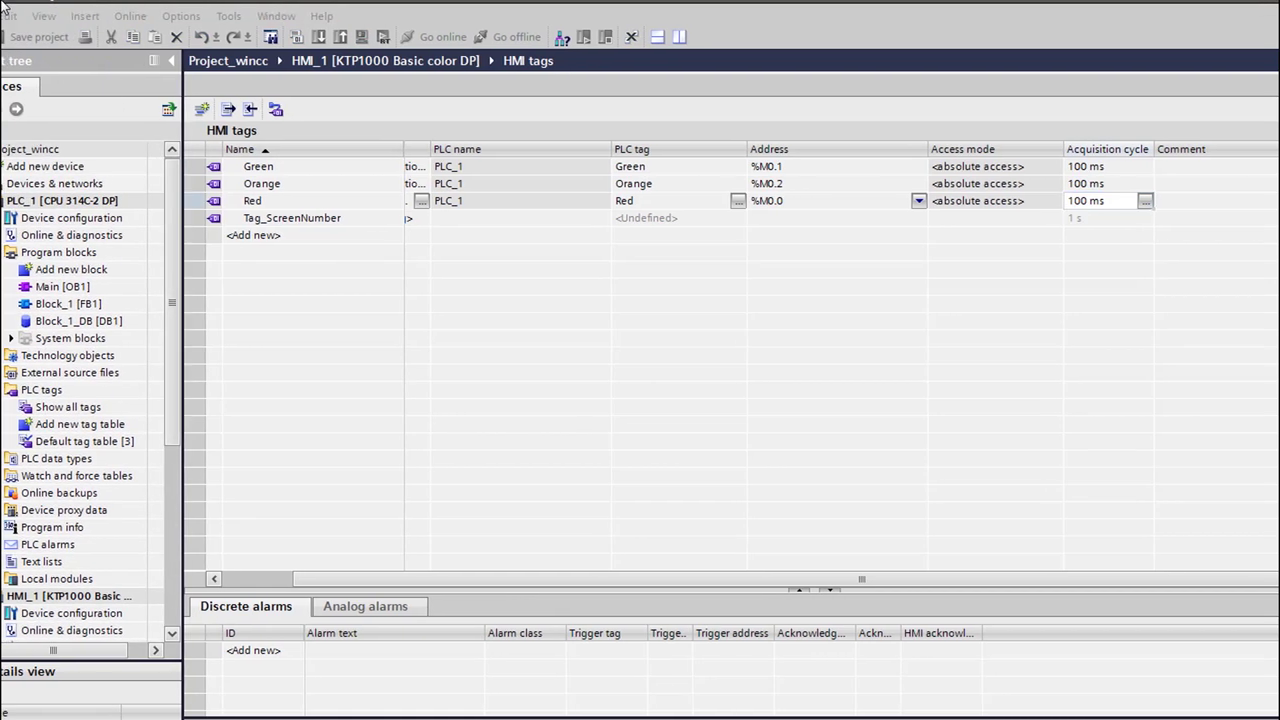
double_click(110, 190)
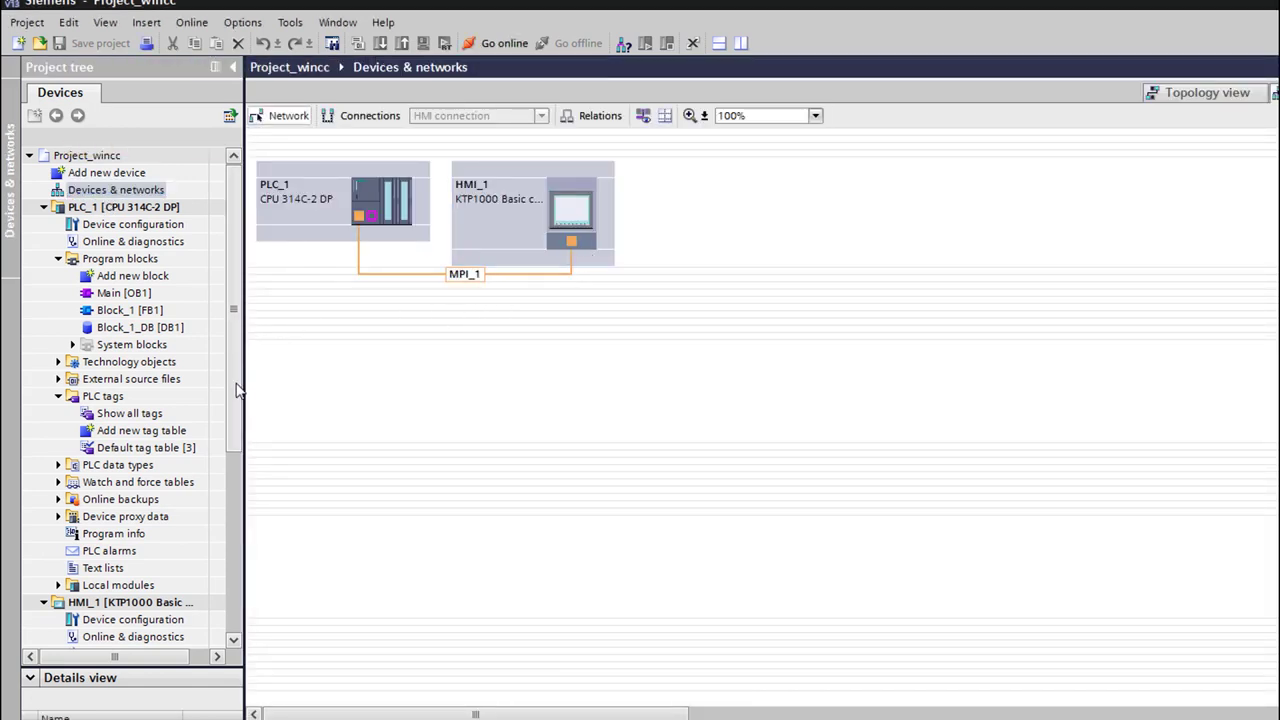
Compile HMI_1 and launch it in RT Simulator.
scroll(236, 465, "down", 3)
left_click(150, 448)
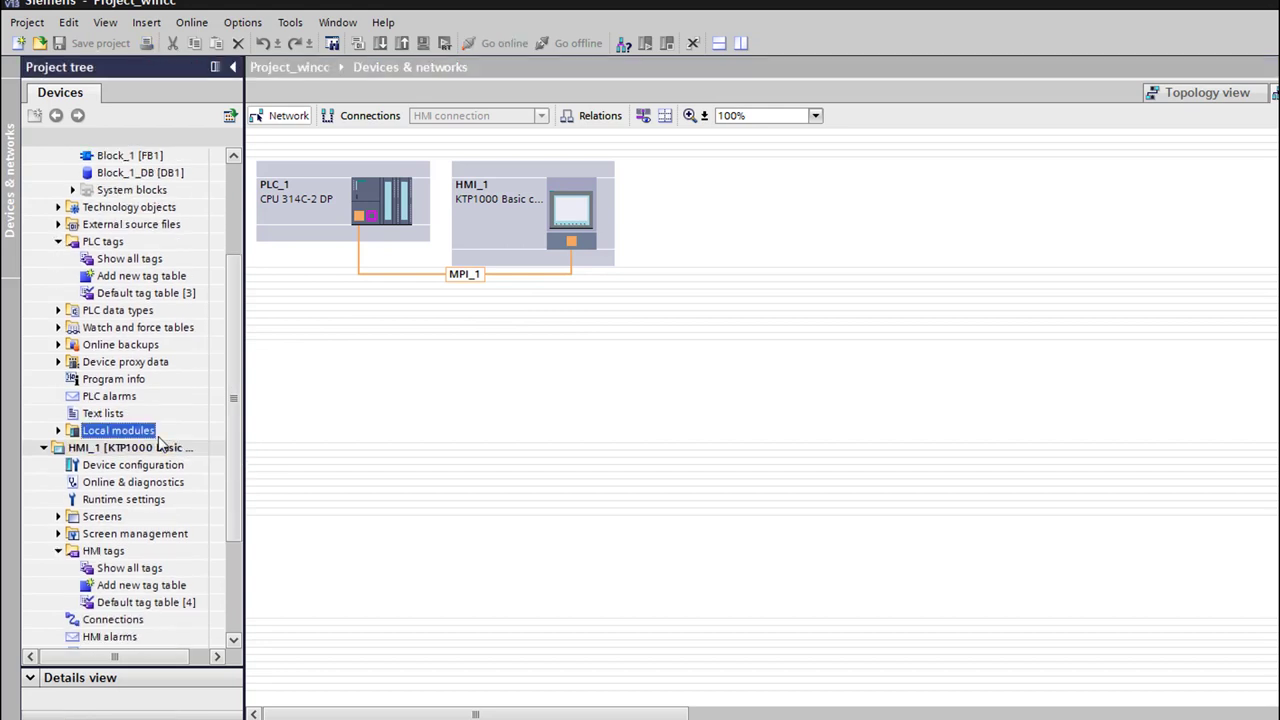
left_click(422, 43)
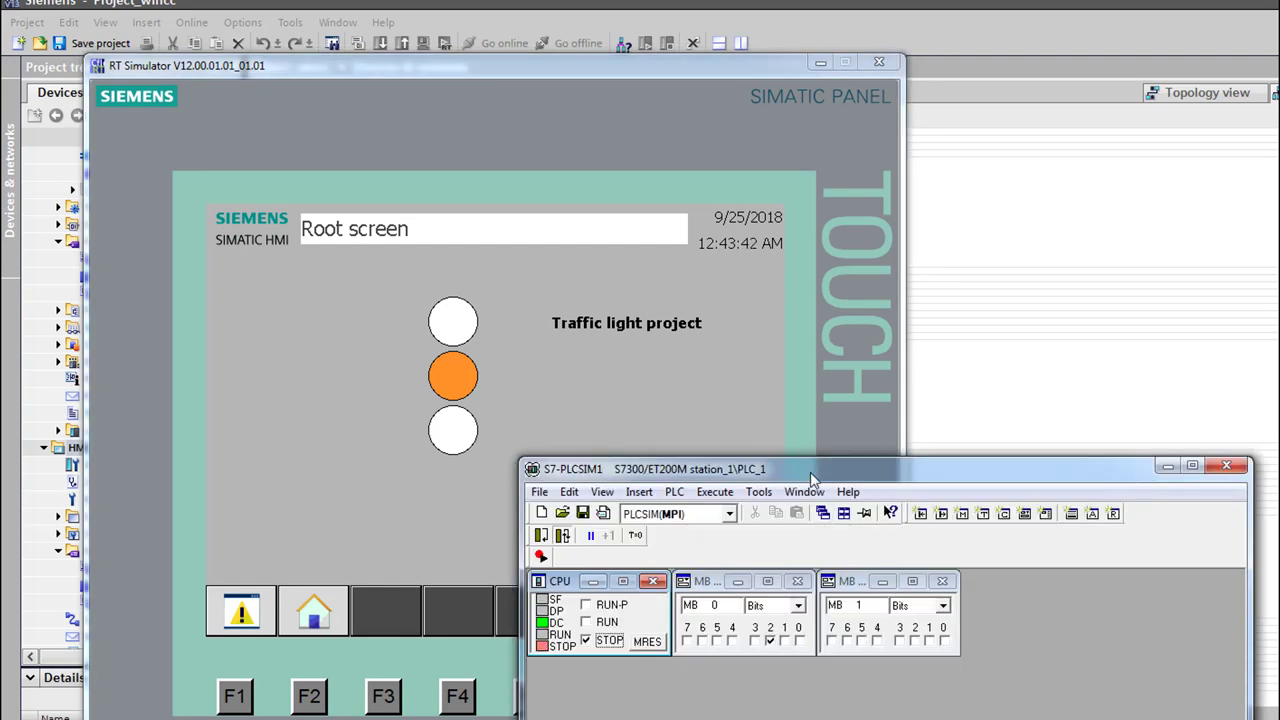
In PLCSIM, clear MB0 bit 1 and switch the CPU to RUN to watch the lights cycle.
left_click_drag(859, 468, 1004, 293)
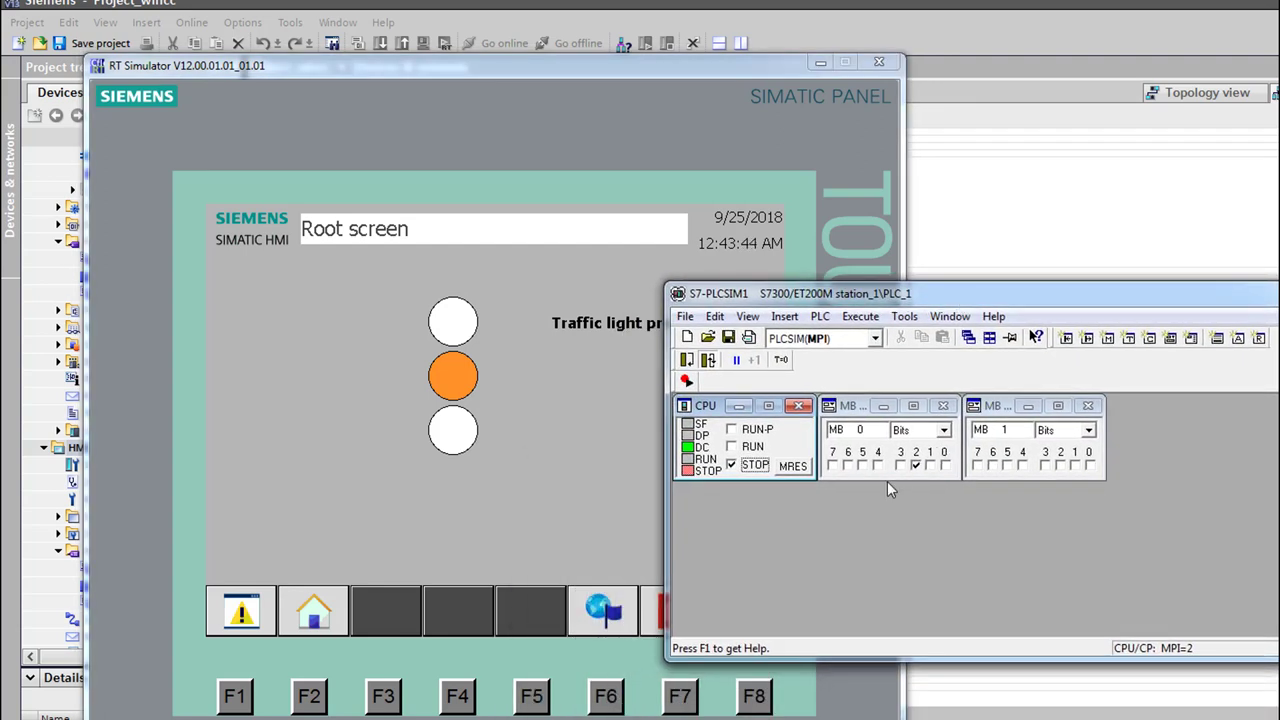
left_click(918, 466)
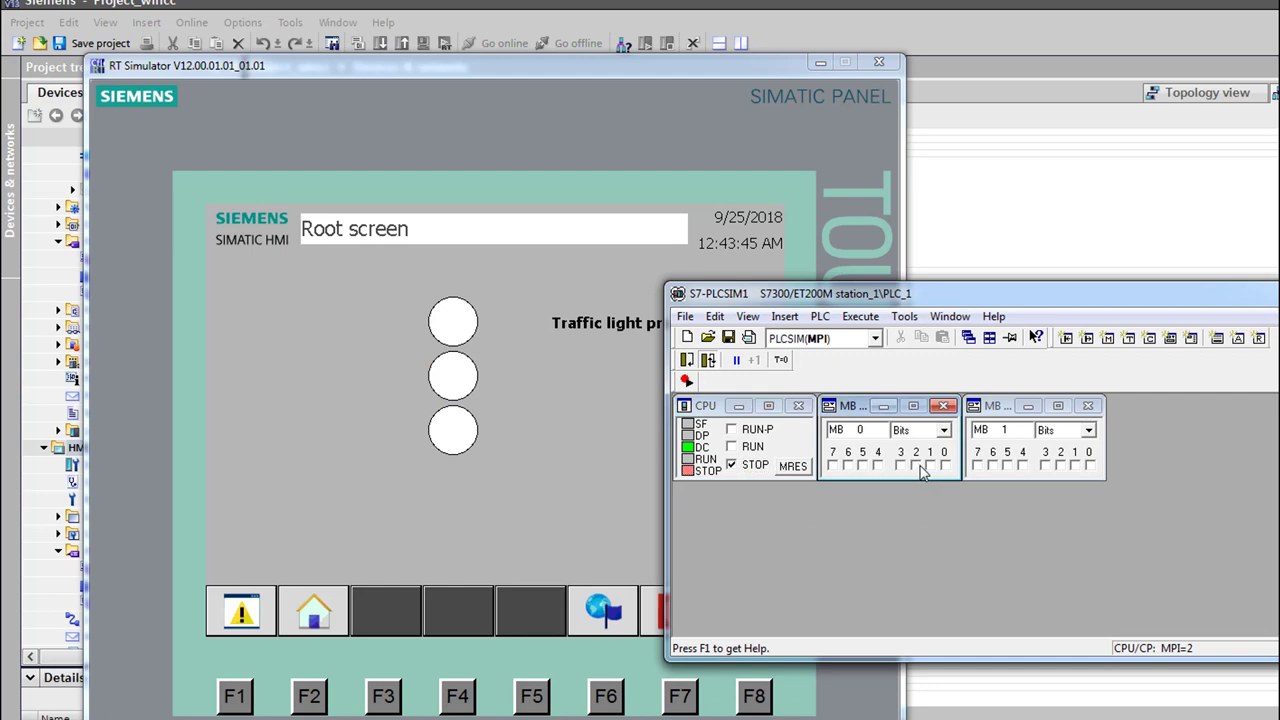
left_click(752, 449)
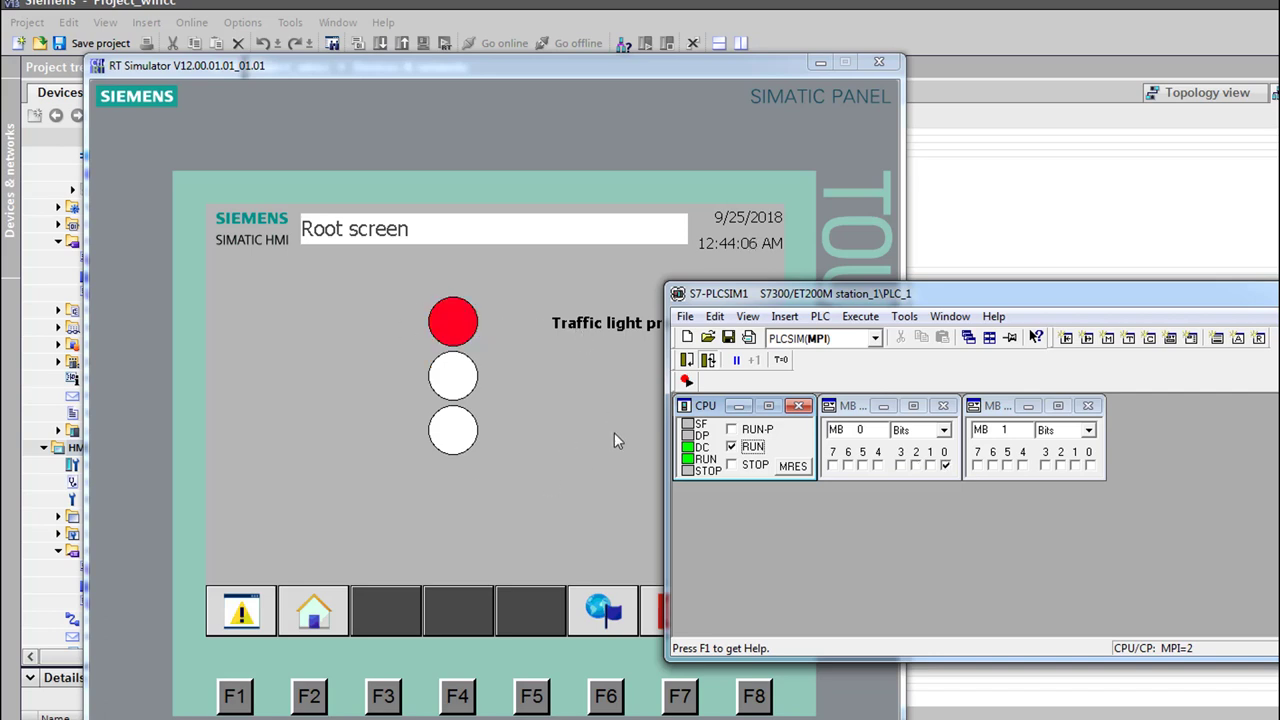
Switch the simulated CPU to STOP and close PLCSIM and RT Simulator.
left_click(733, 466)
left_click(1023, 183)
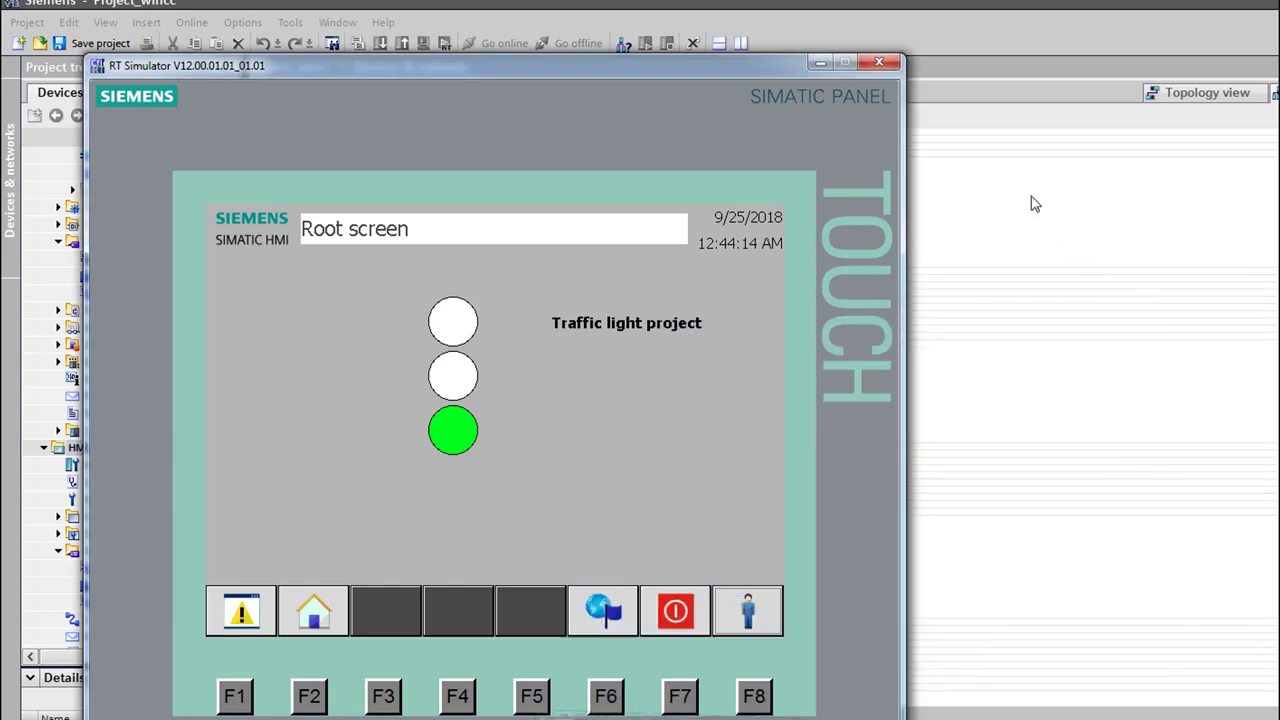
left_click(880, 64)
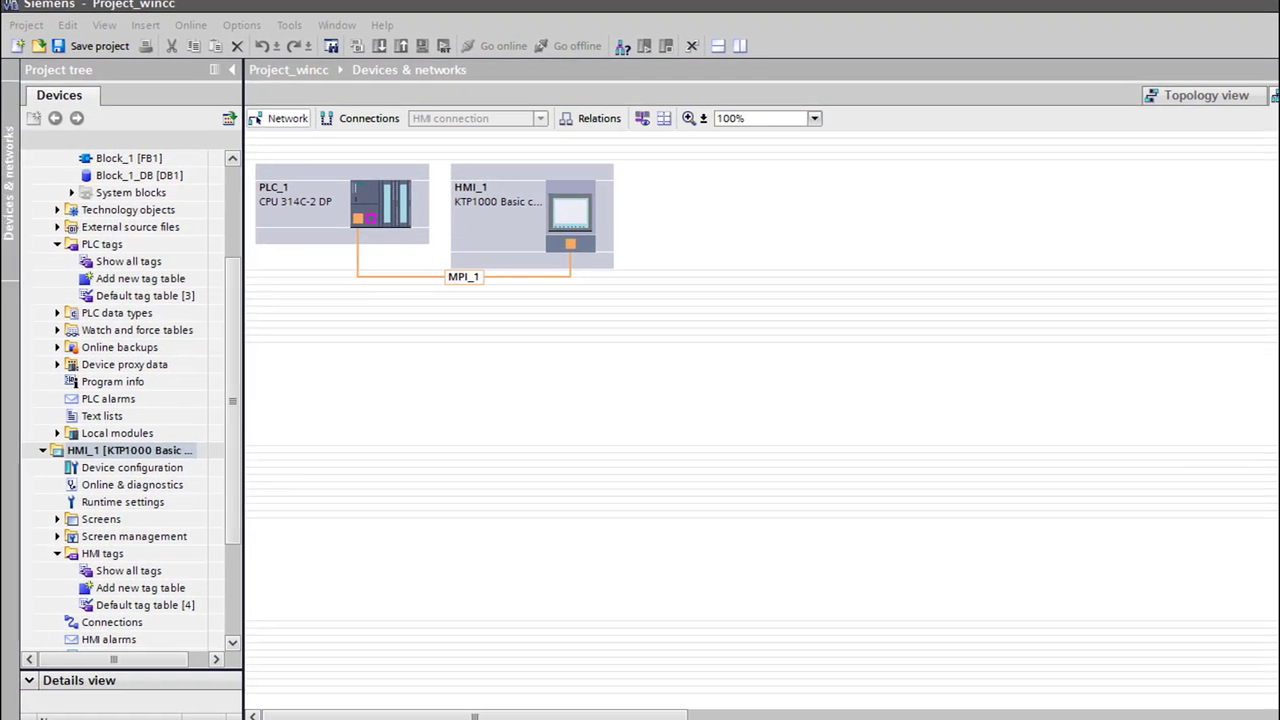
Insert a normally-open contact with operand %M1.0 into Trans1's T1 network.
scroll(218, 353, "up", 2)
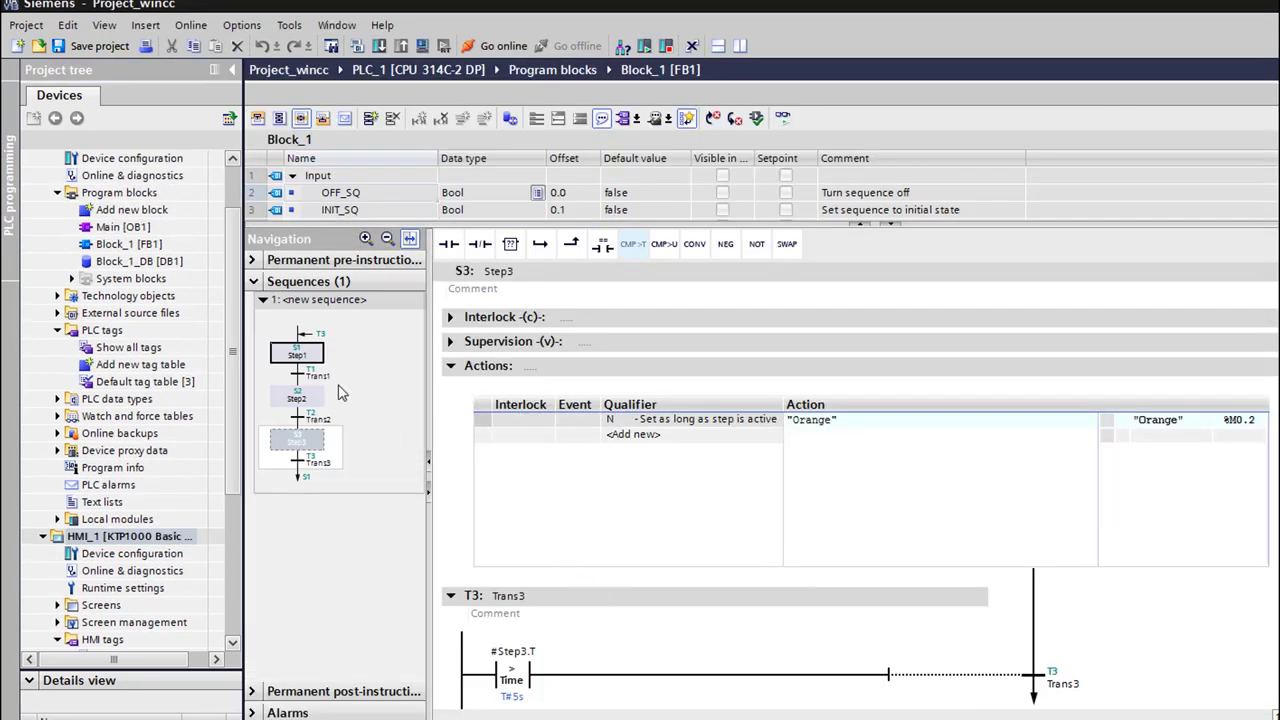
left_click(307, 378)
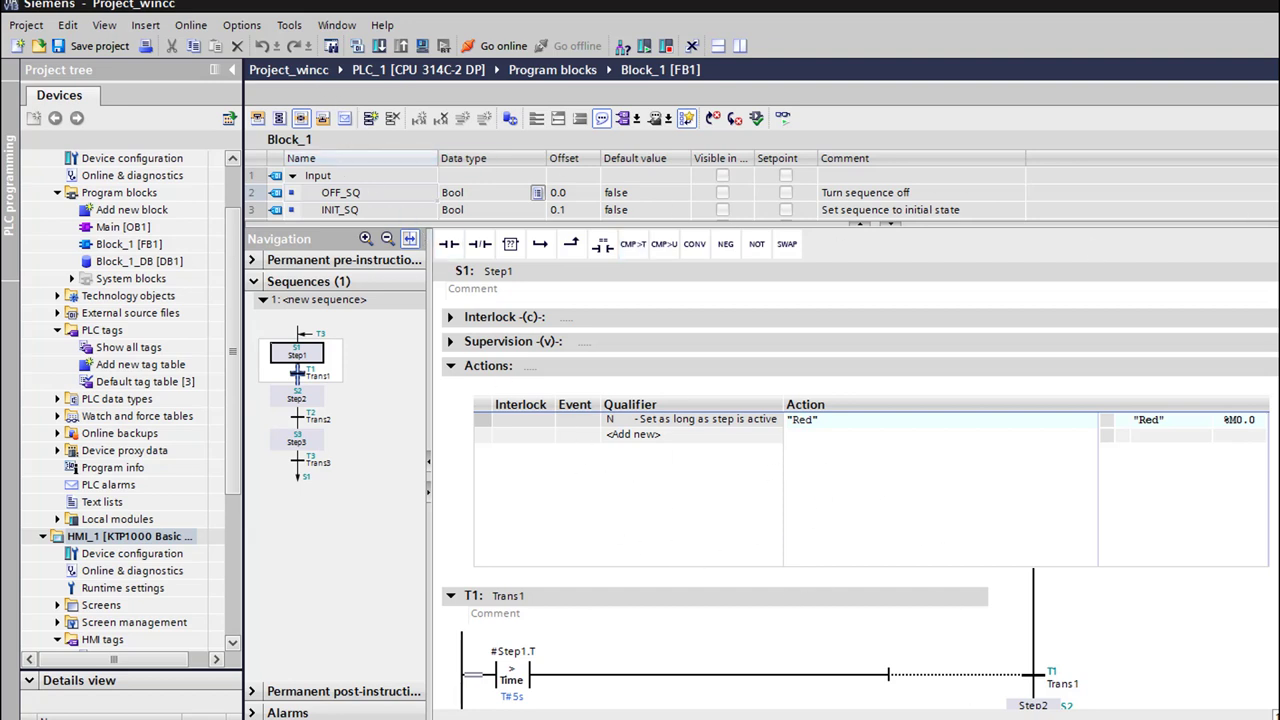
scroll(708, 600, "down", 2)
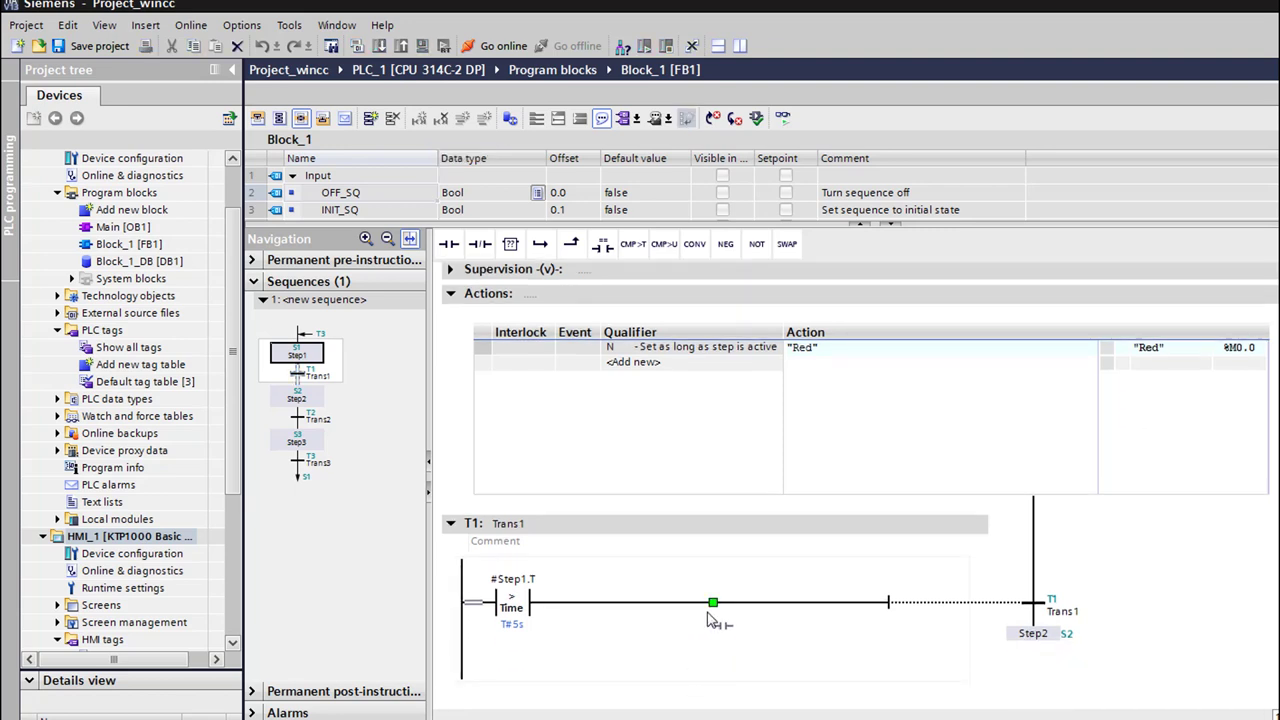
left_click_drag(708, 620, 708, 620)
left_click(614, 585)
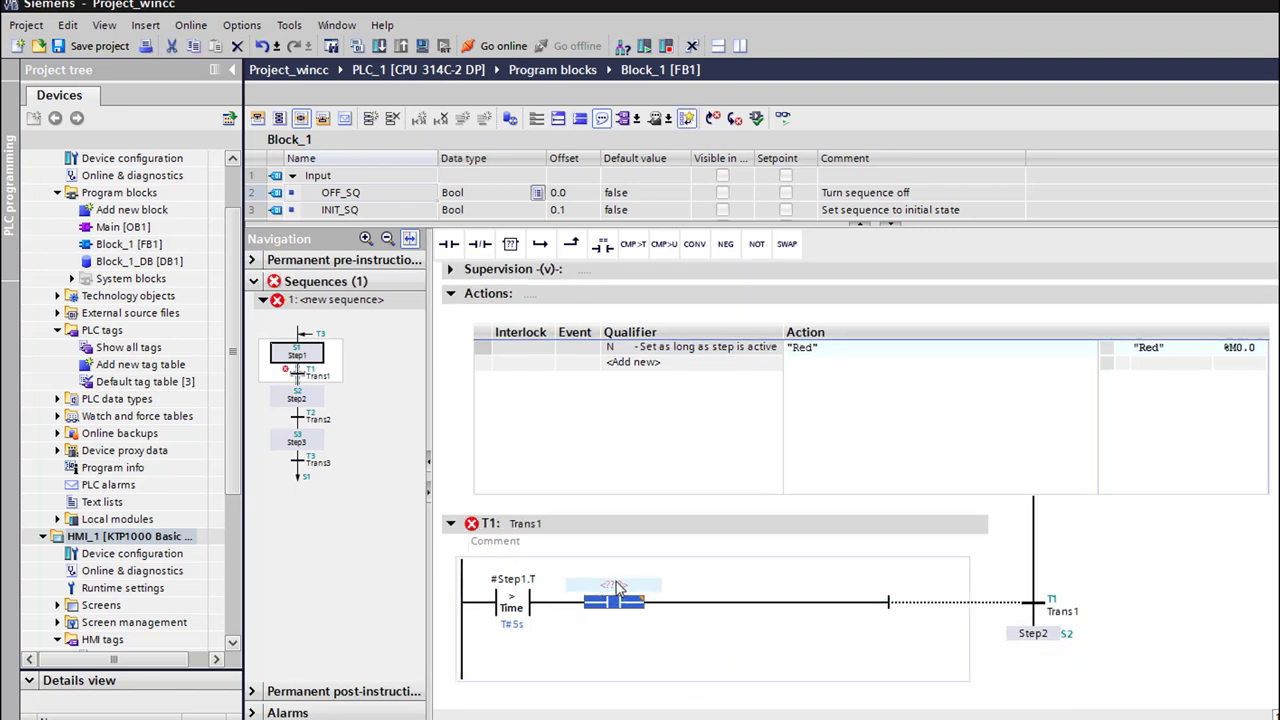
left_click(617, 587)
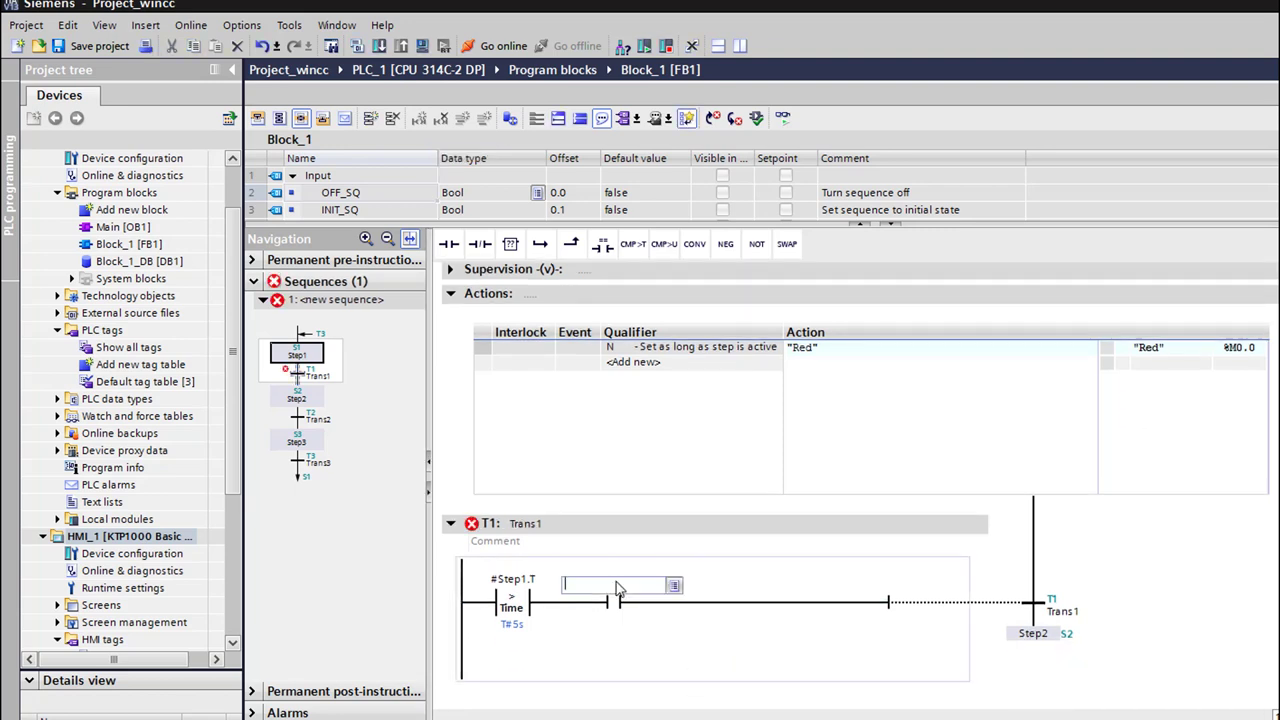
type("M1.0")
key("Return")
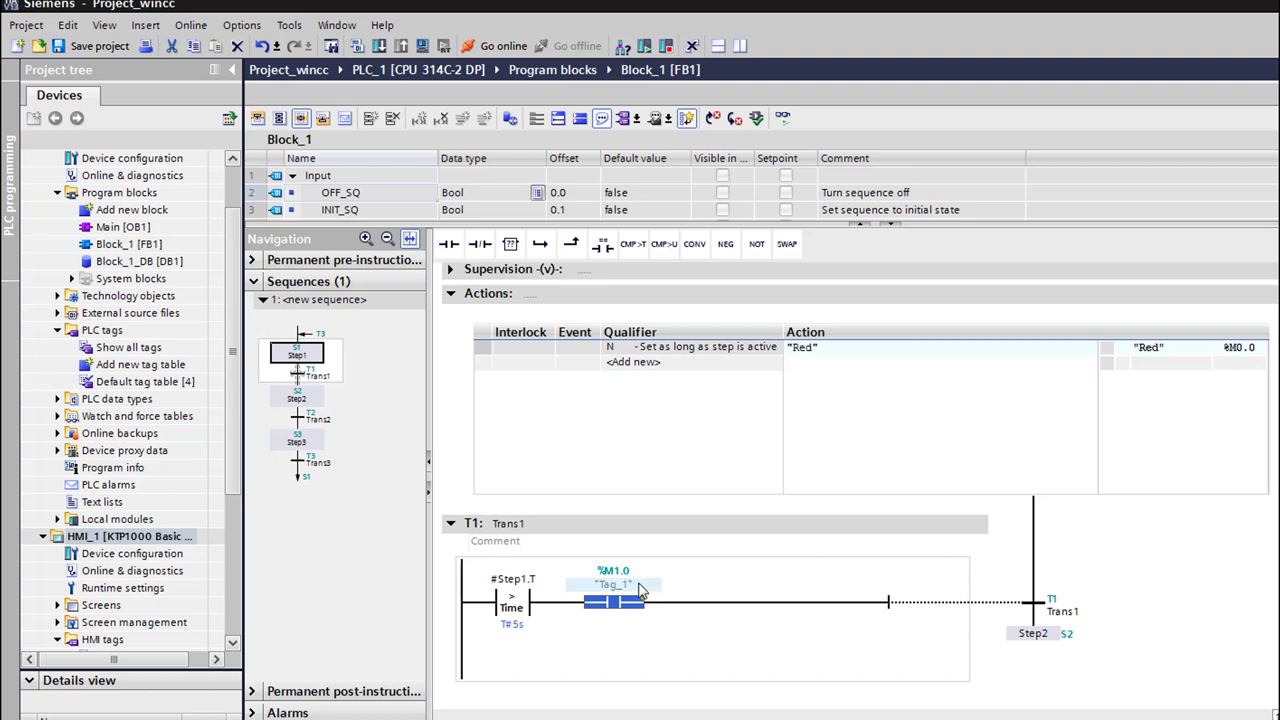
Rename PLC tag Tag_1 (%M1.0) to Start and expand HMI_1's Screens folder.
left_click(115, 350)
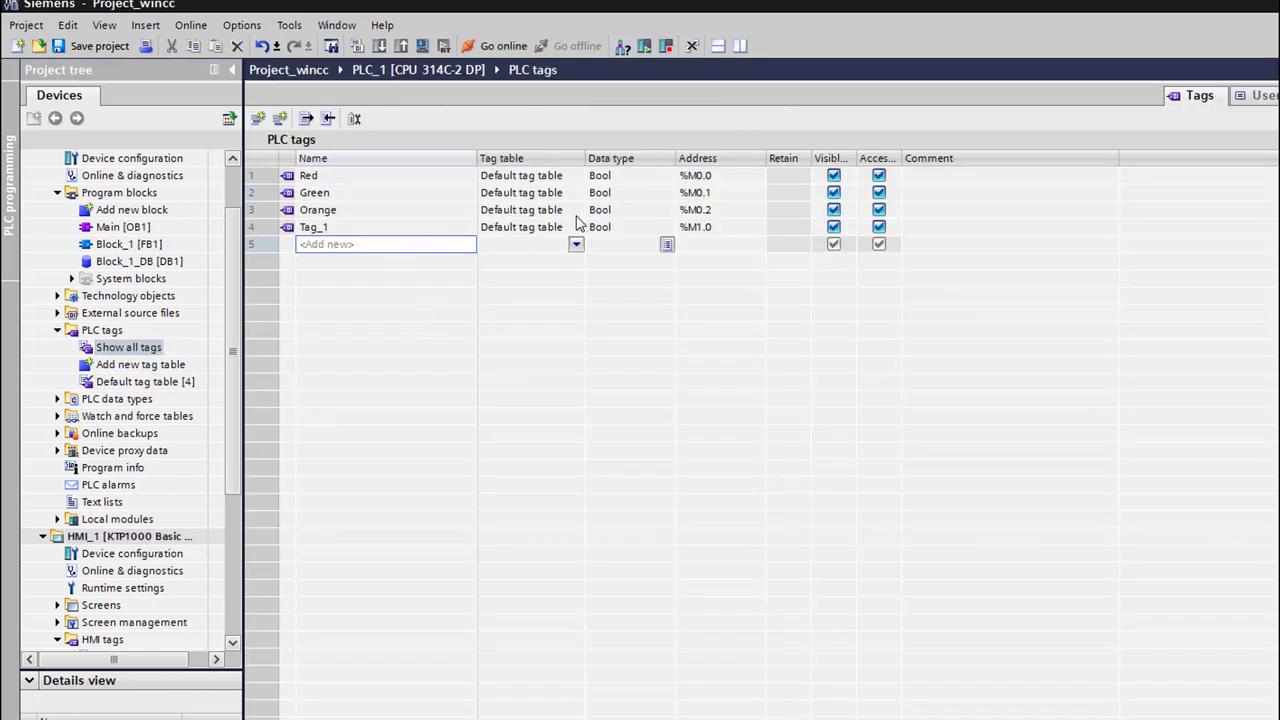
double_click(342, 229)
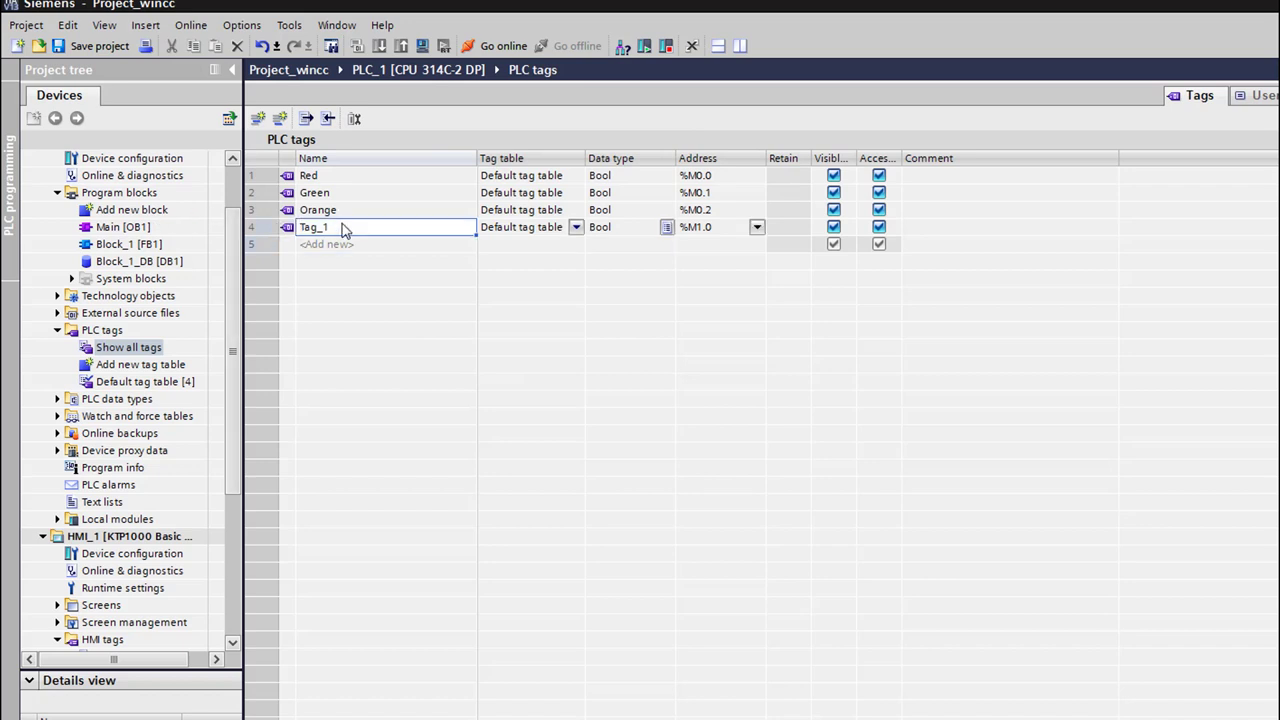
type("Star")
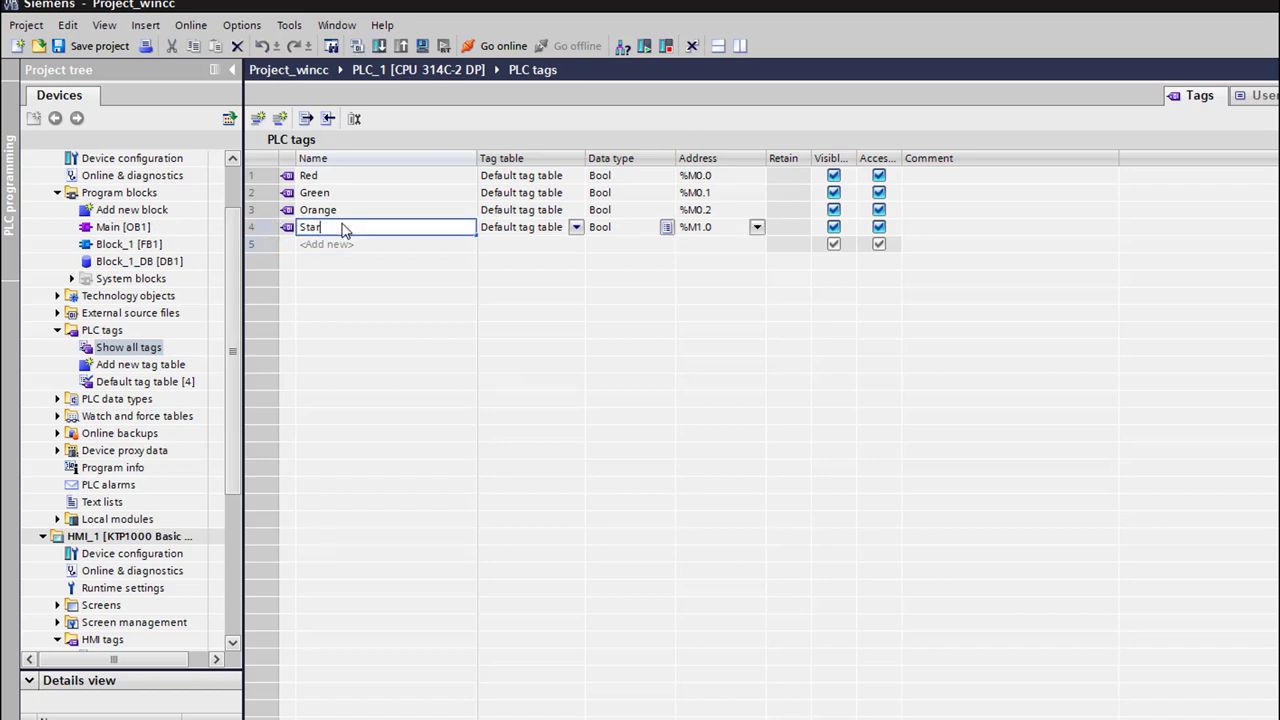
type("t")
key("Return")
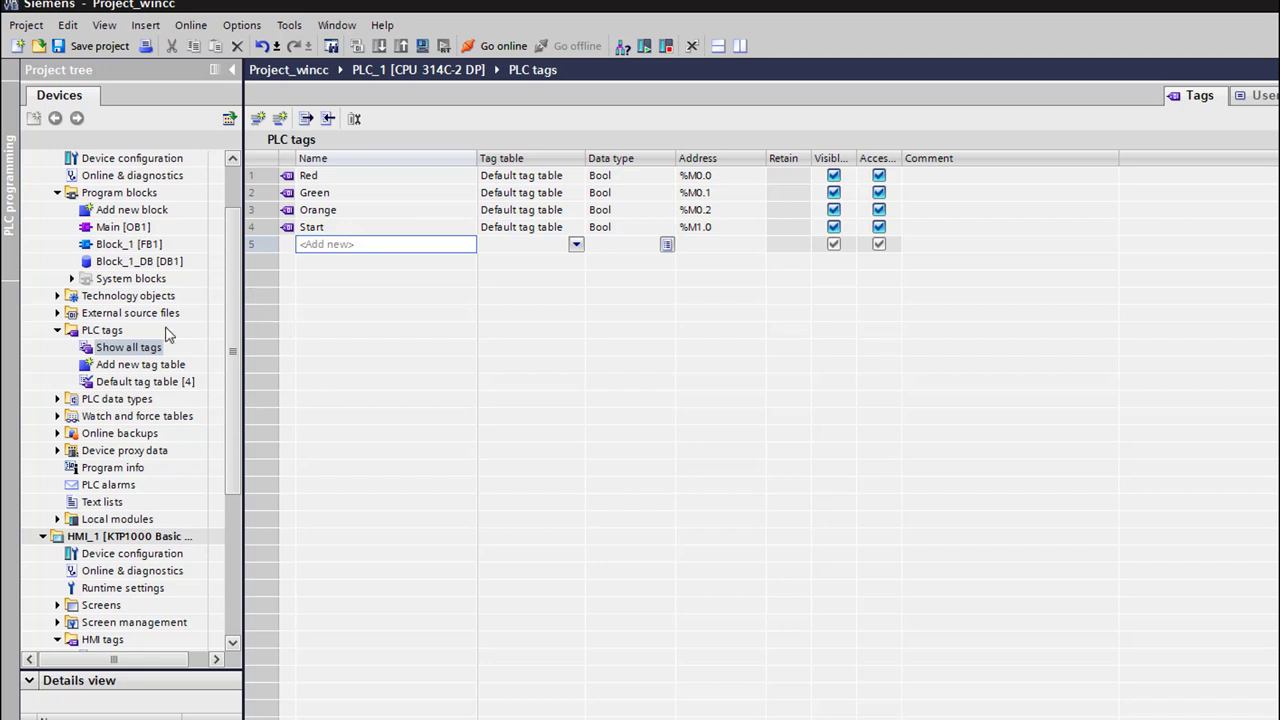
left_click_drag(231, 386, 226, 503)
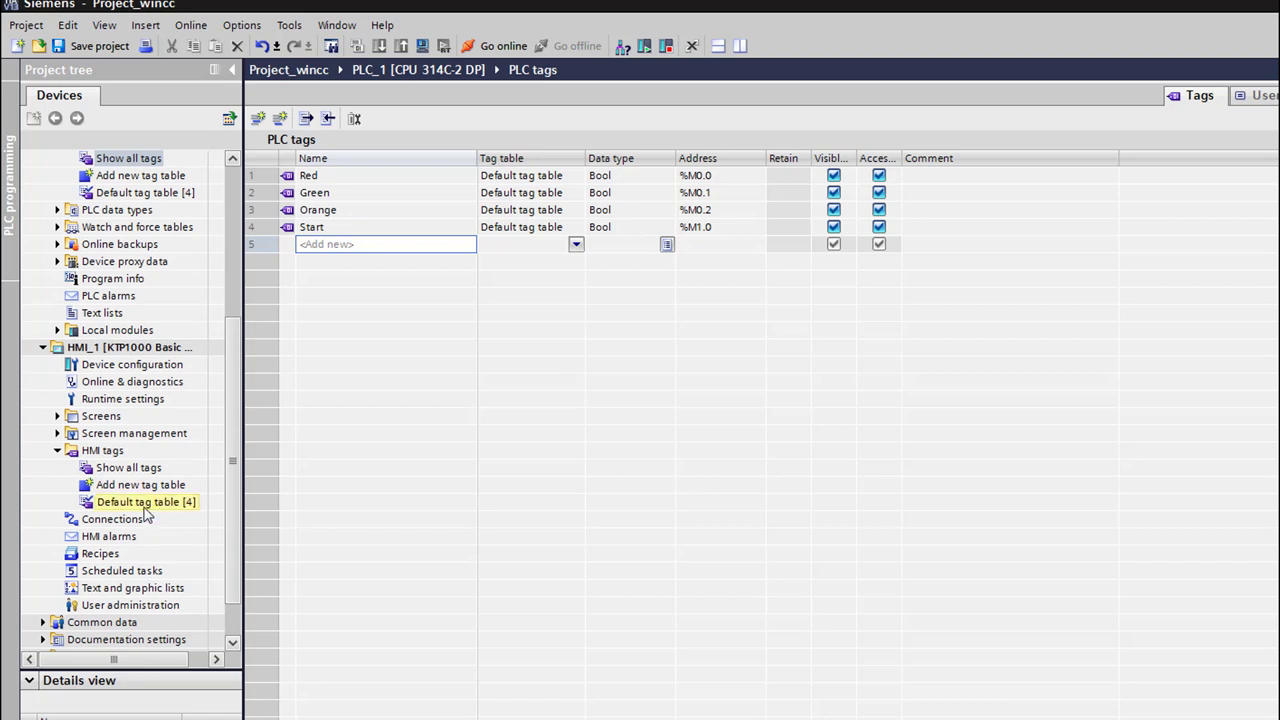
left_click(57, 416)
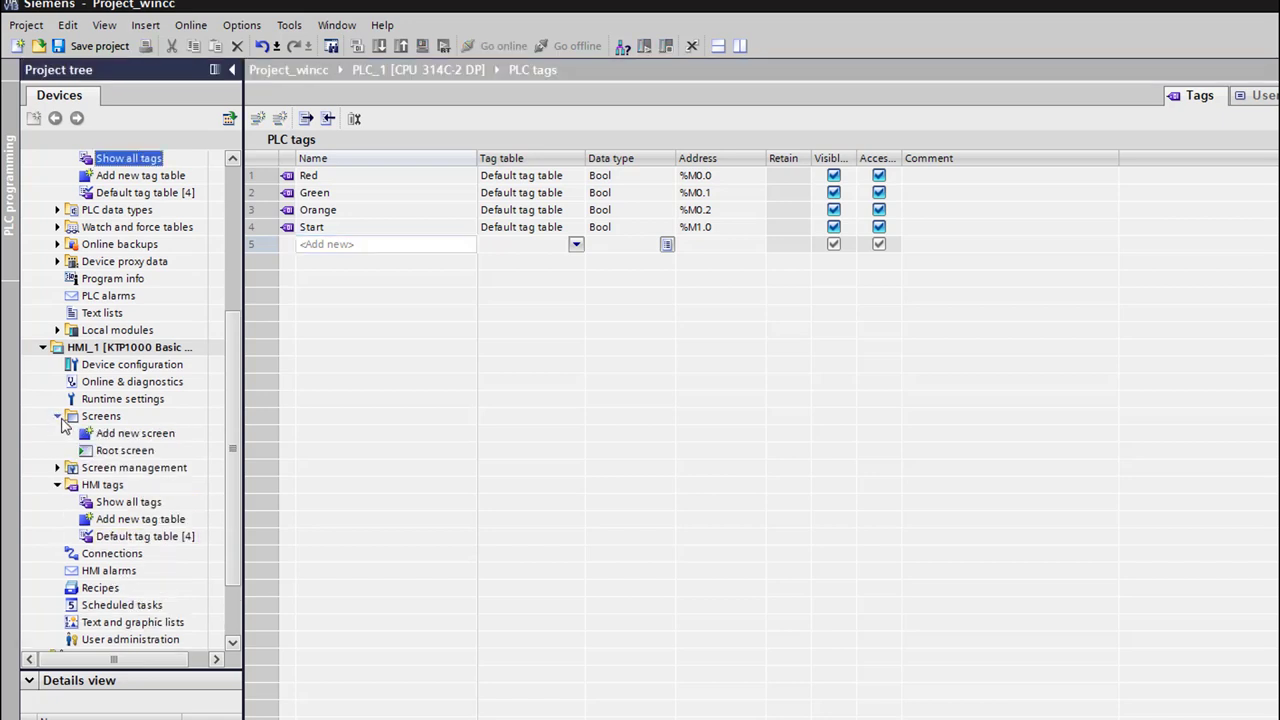
Place a button labelled 'Start' on the Root screen beside the circles.
double_click(110, 451)
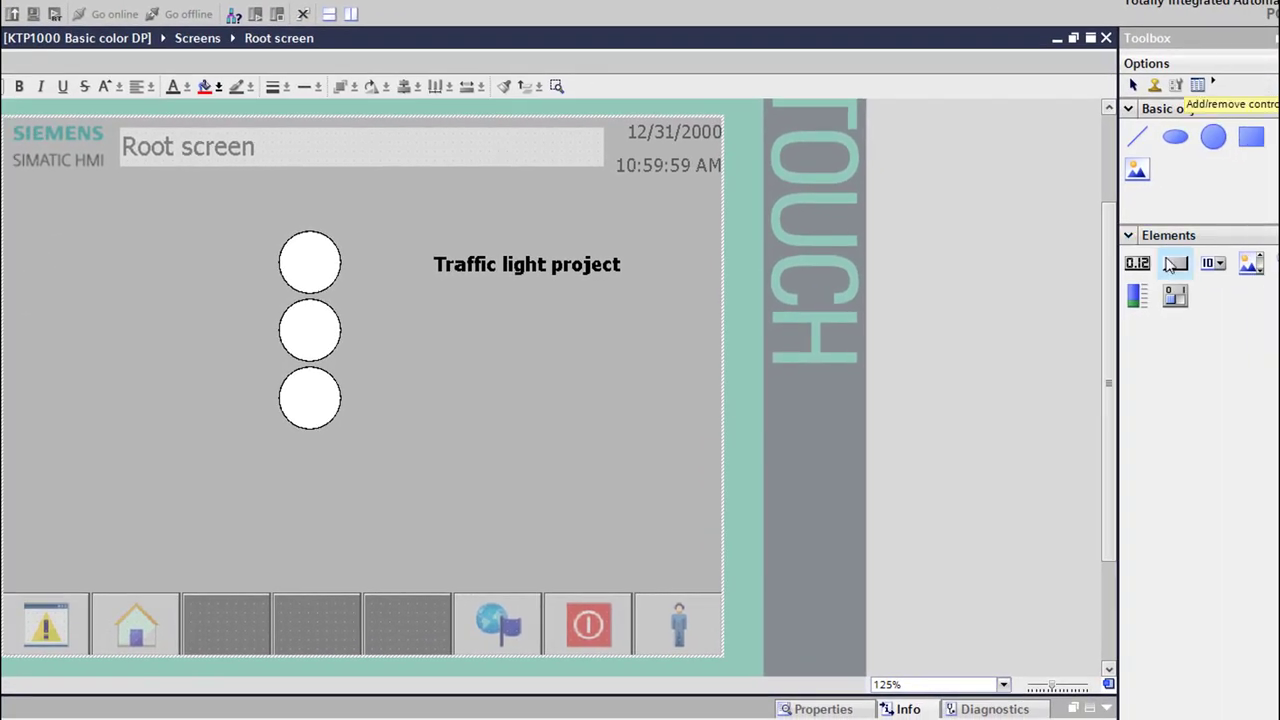
left_click_drag(1170, 265, 531, 337)
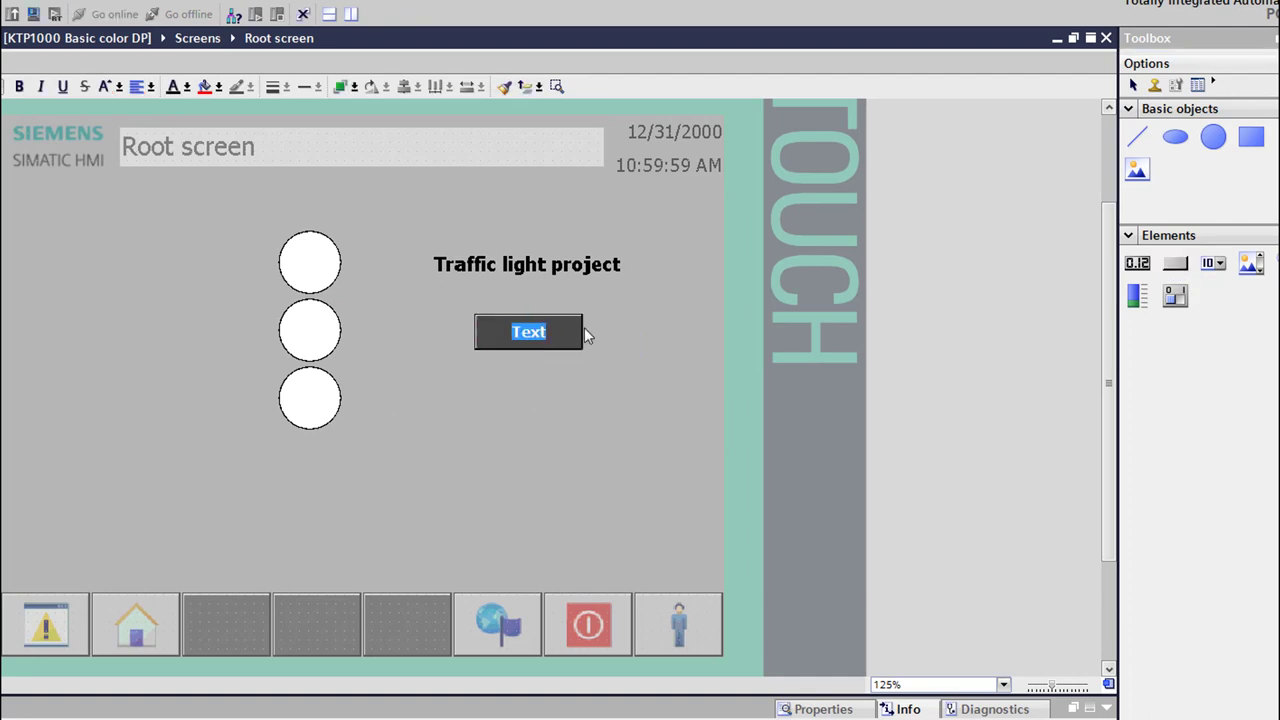
type("Startt")
key("BackSpace")
left_click(536, 464)
left_click(487, 325)
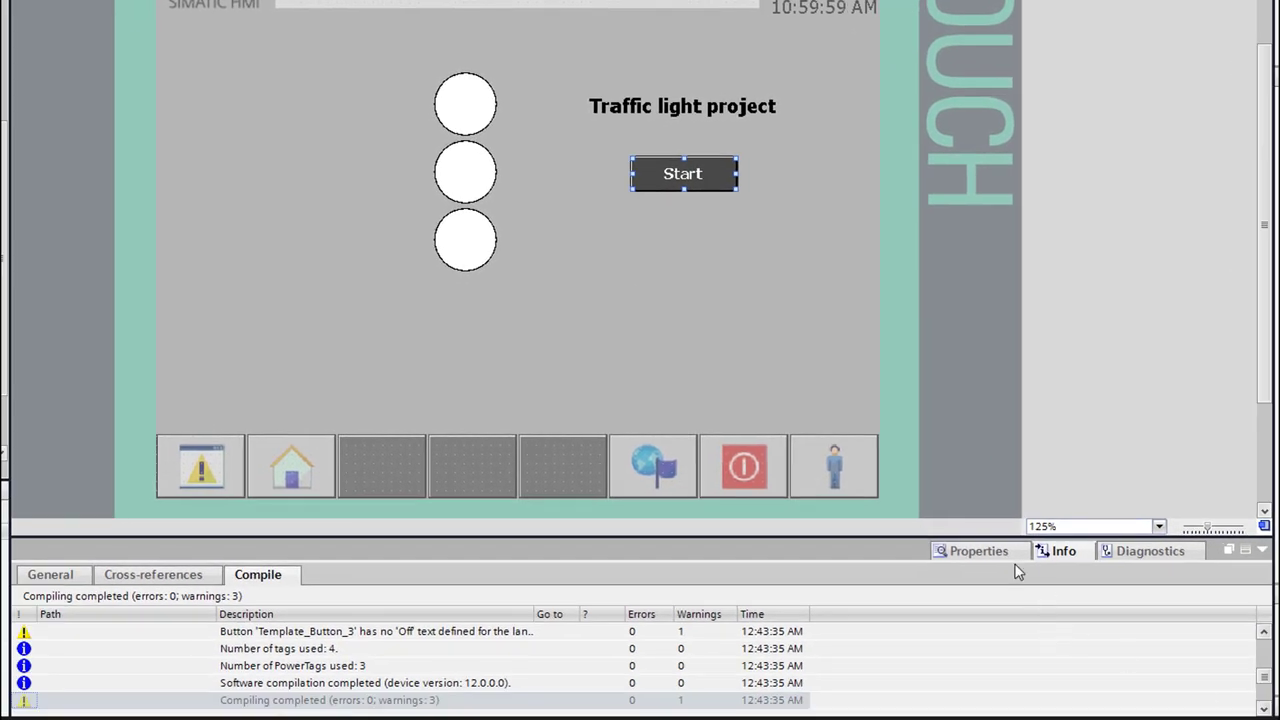
Start adding a function to the Start button's Click event.
left_click(975, 551)
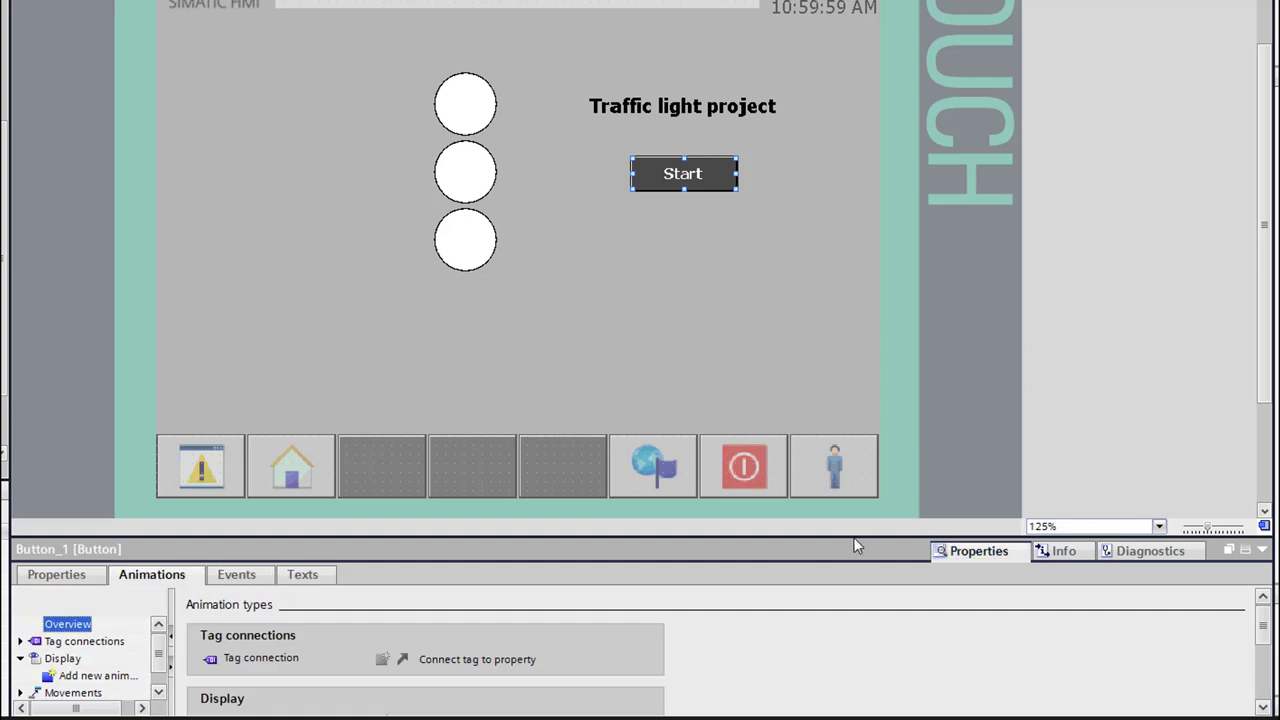
left_click(238, 585)
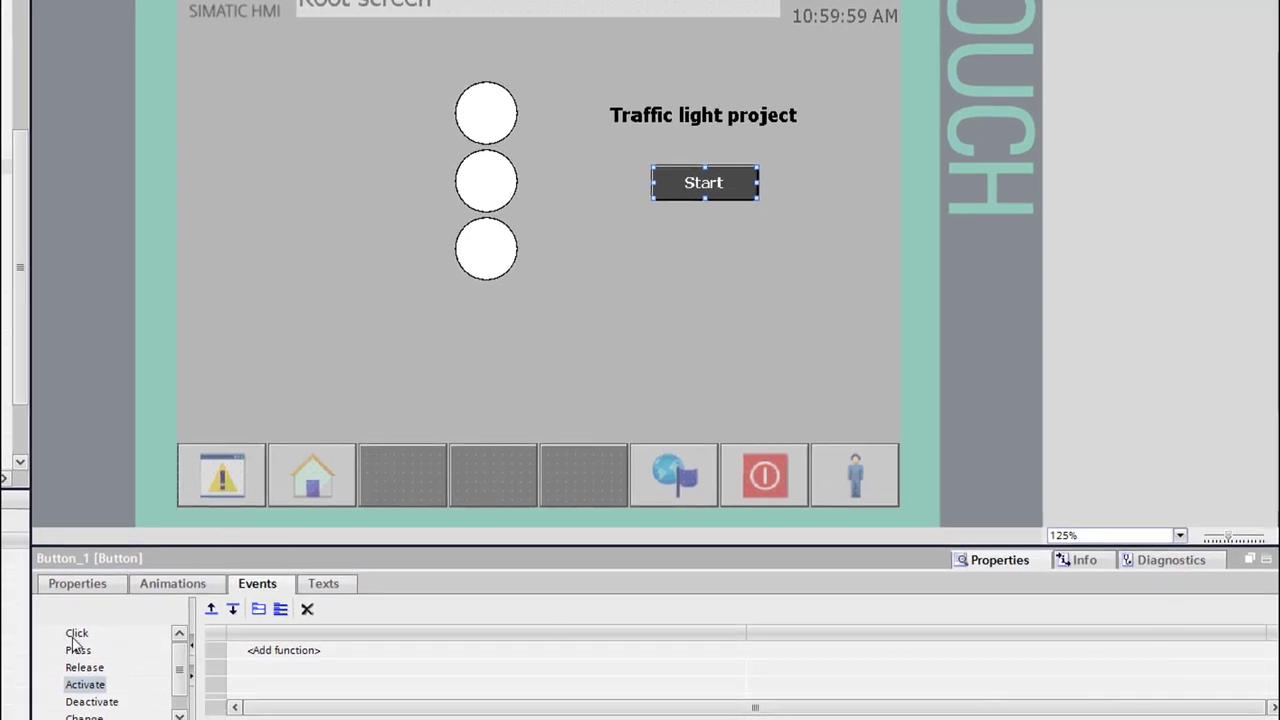
left_click(74, 637)
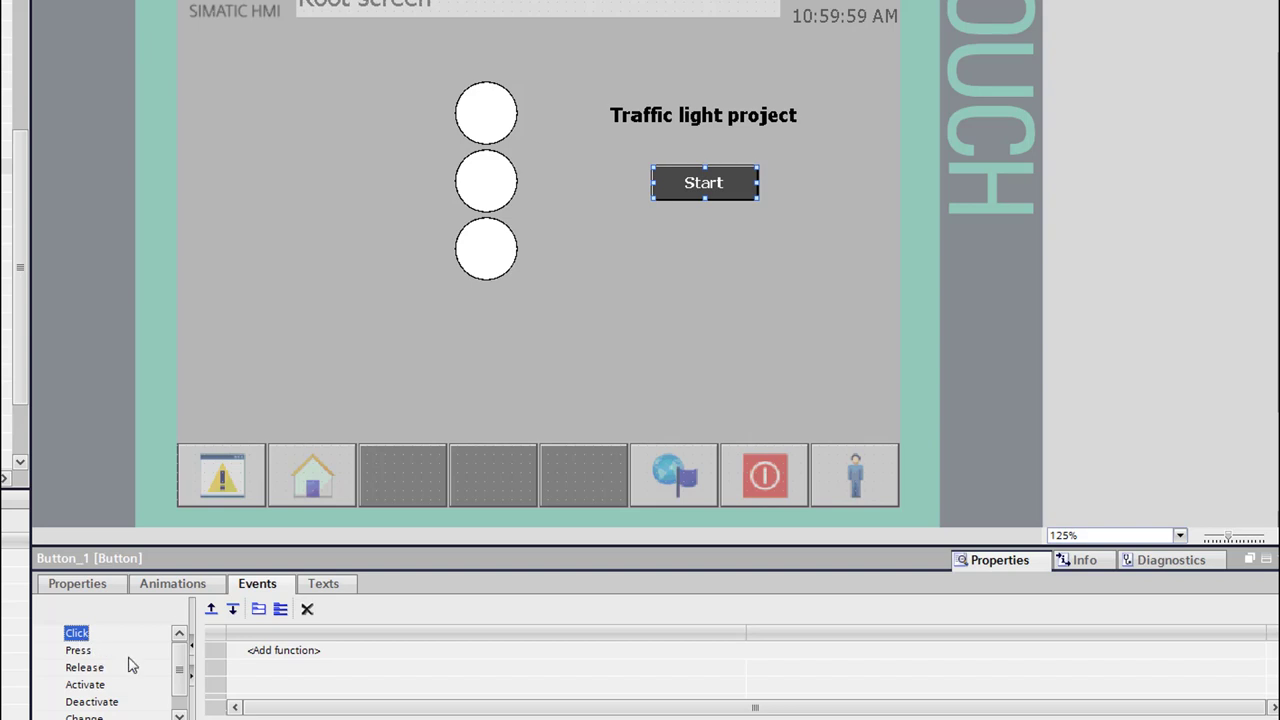
left_click(78, 650)
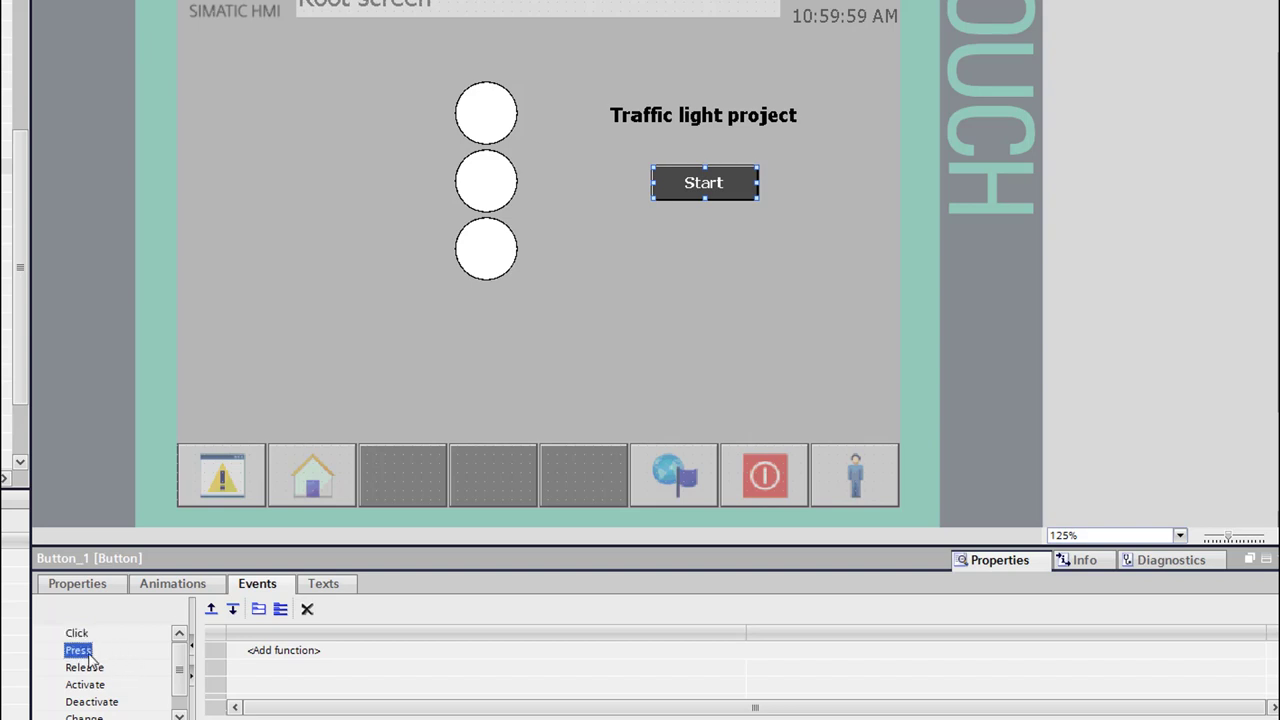
left_click(76, 633)
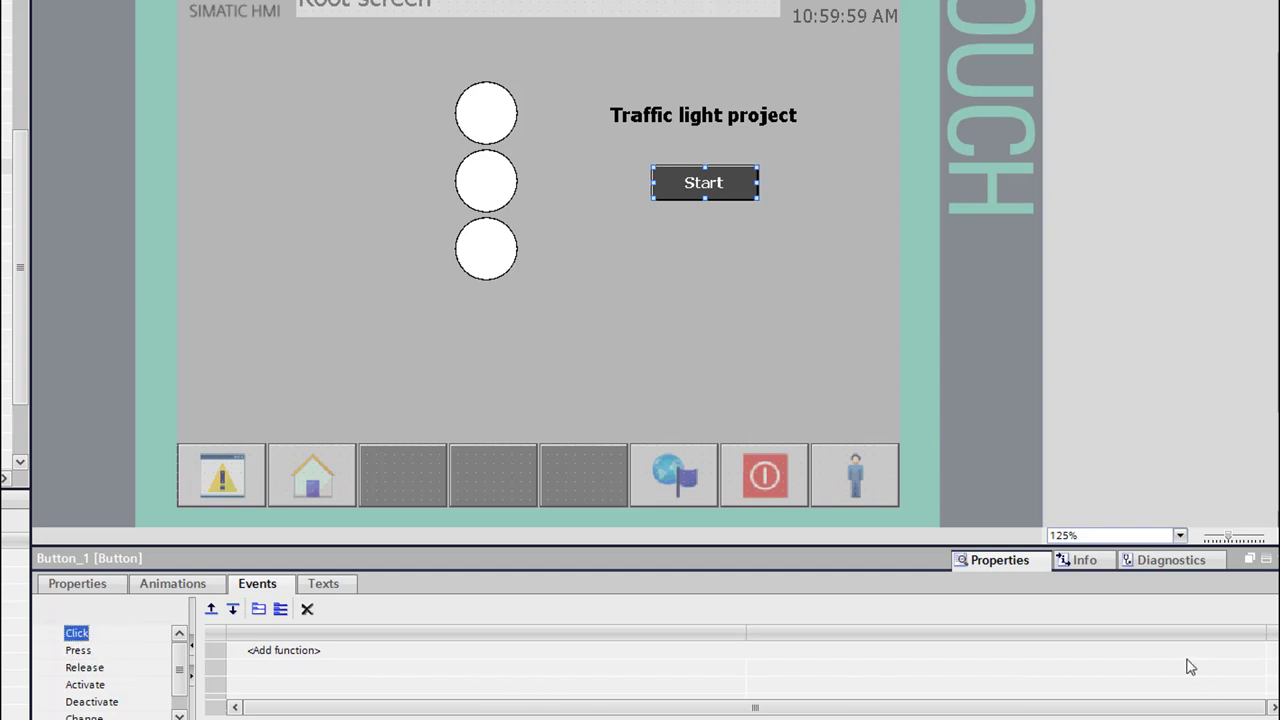
left_click(421, 658)
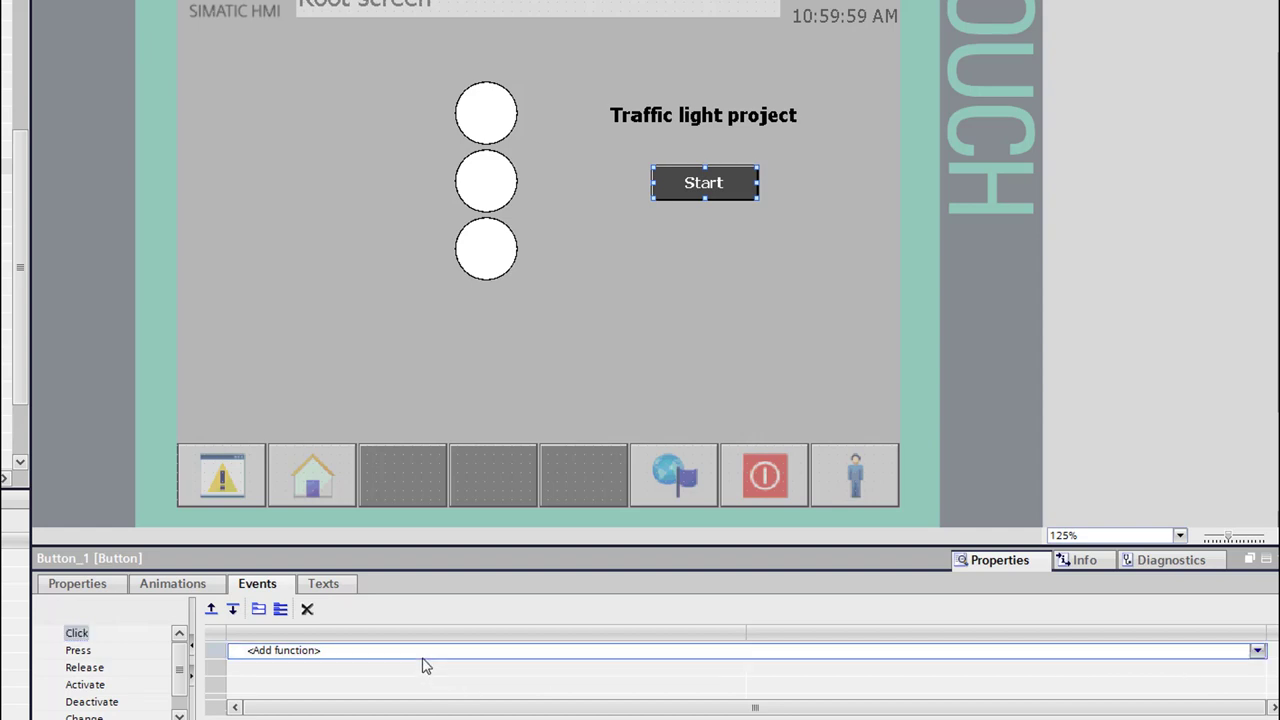
Choose InvertBit from the Edit bits category in the function list.
left_click(1257, 651)
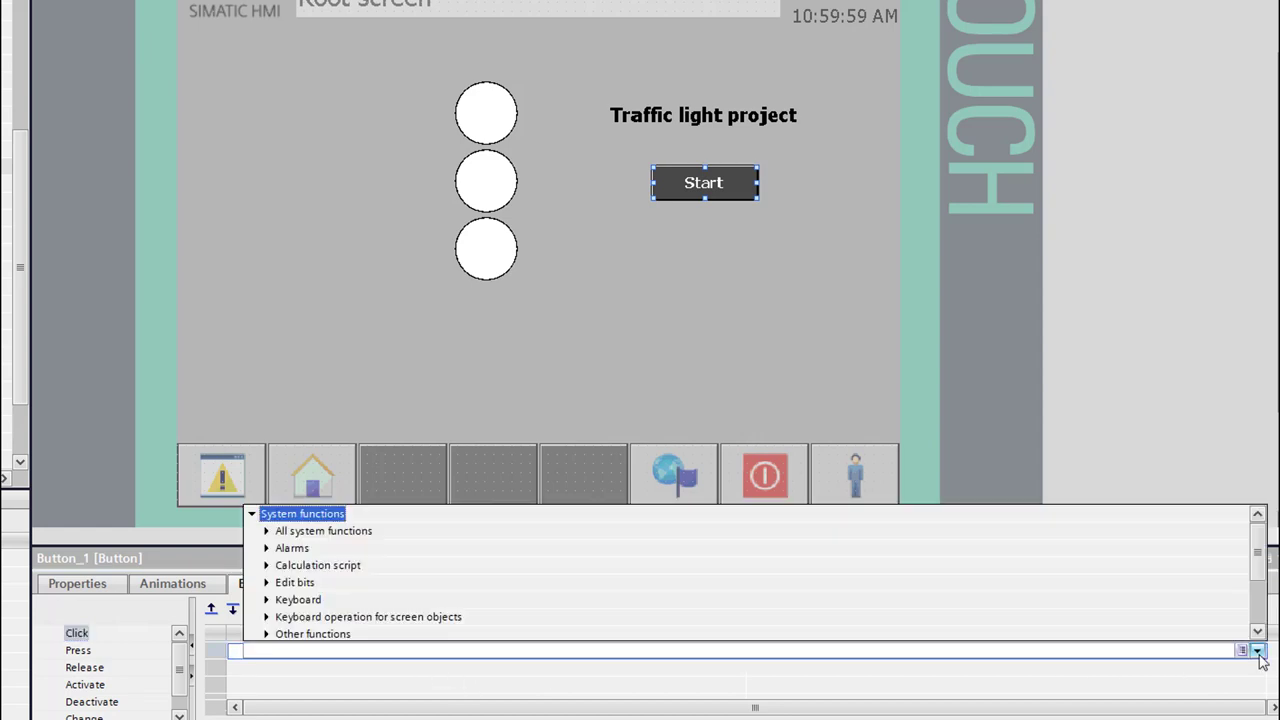
scroll(1258, 622, "down", 2)
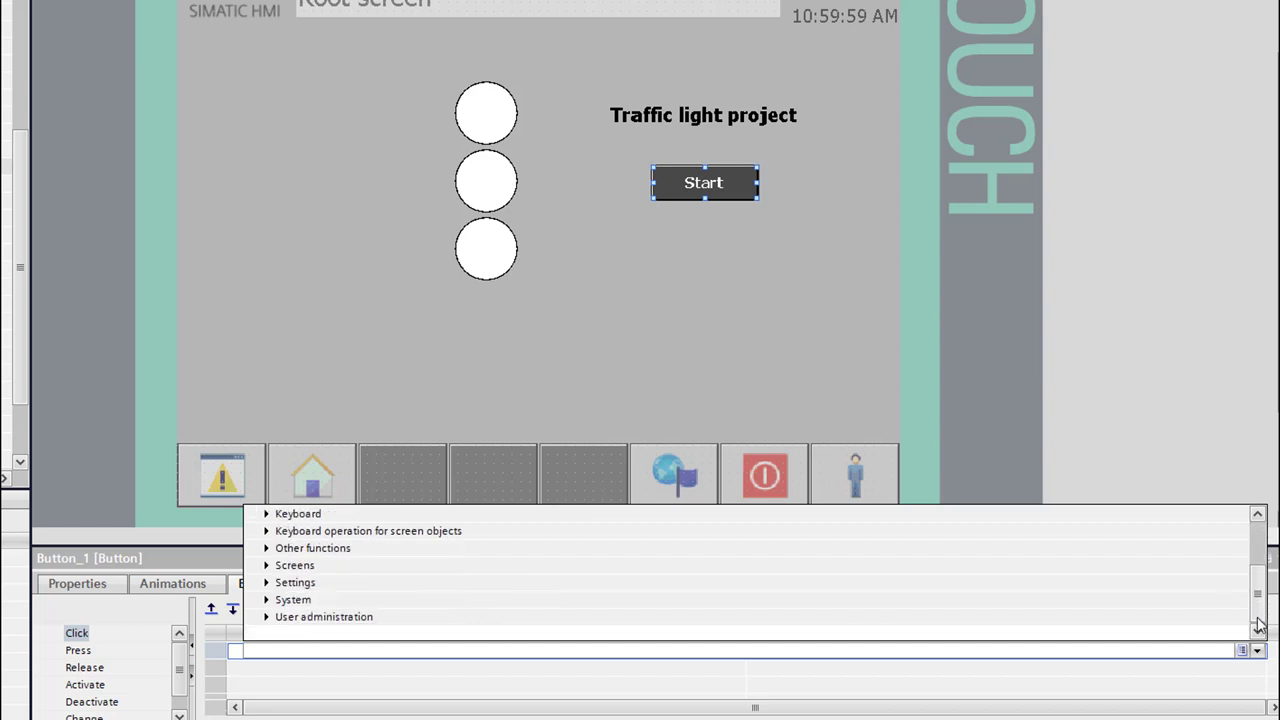
scroll(1260, 600, "up", 3)
scroll(1270, 592, "down", 1)
scroll(1274, 598, "down", 2)
left_click(267, 549)
left_click(267, 549)
left_click(267, 566)
left_click(267, 566)
left_click(267, 583)
left_click(268, 515)
left_click(1258, 514)
left_click(1258, 514)
left_click(1258, 514)
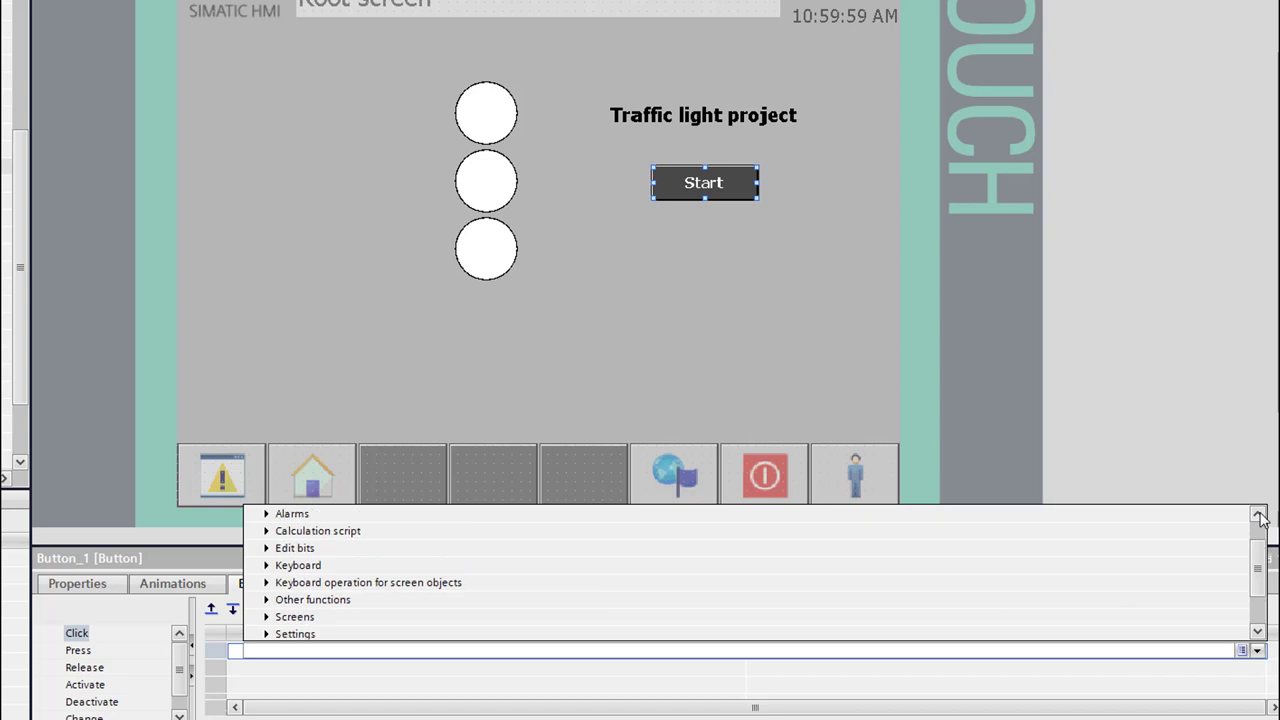
left_click(266, 549)
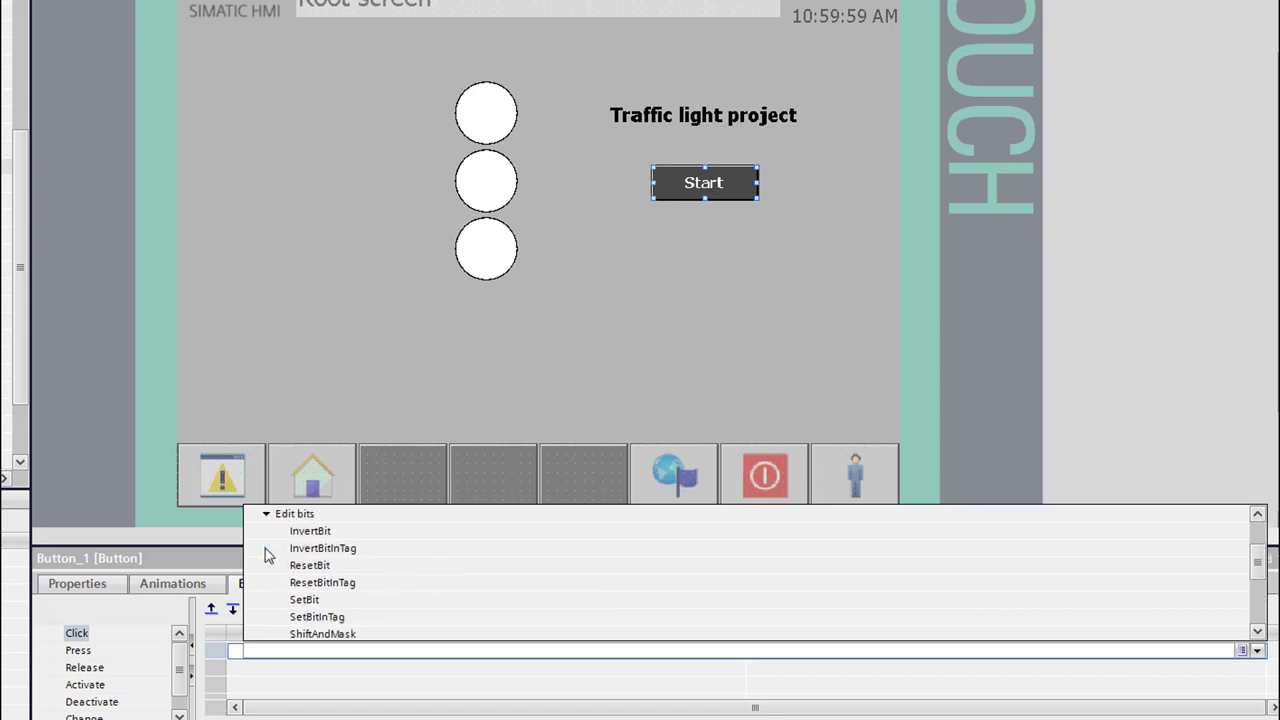
left_click(323, 532)
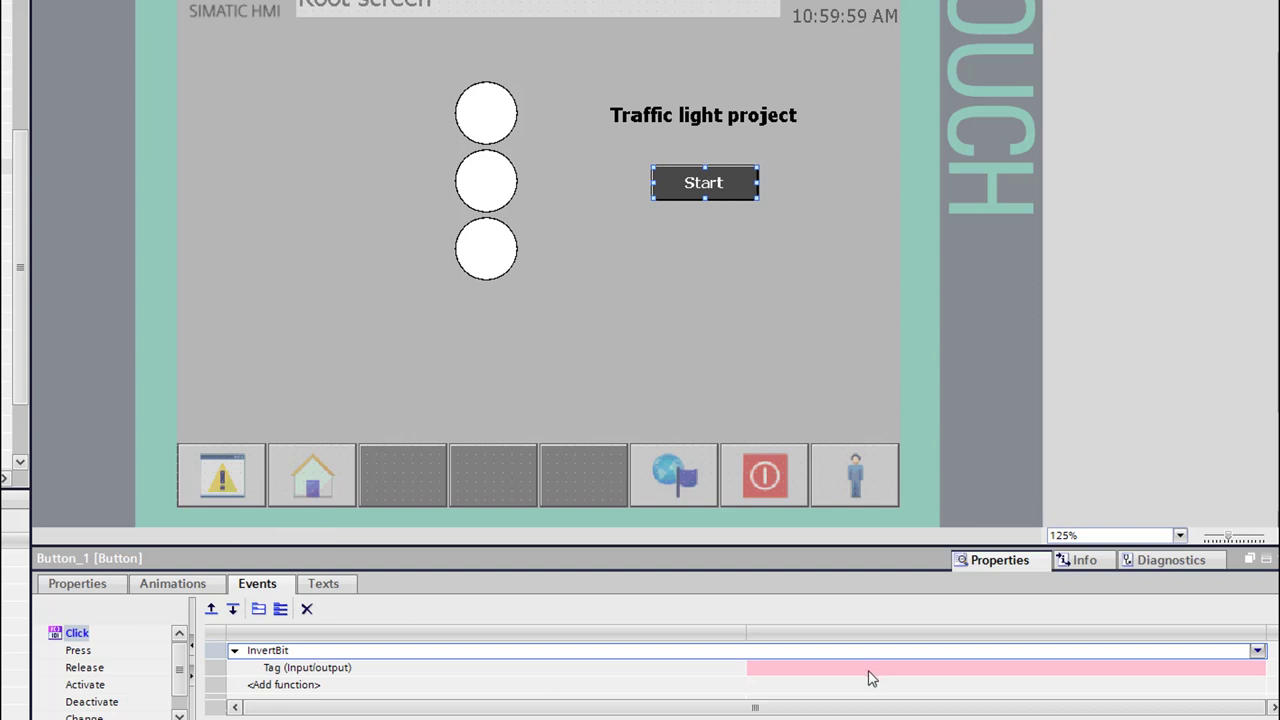
Set the InvertBit function's tag parameter to the PLC tag Start (%M1.0).
left_click(812, 672)
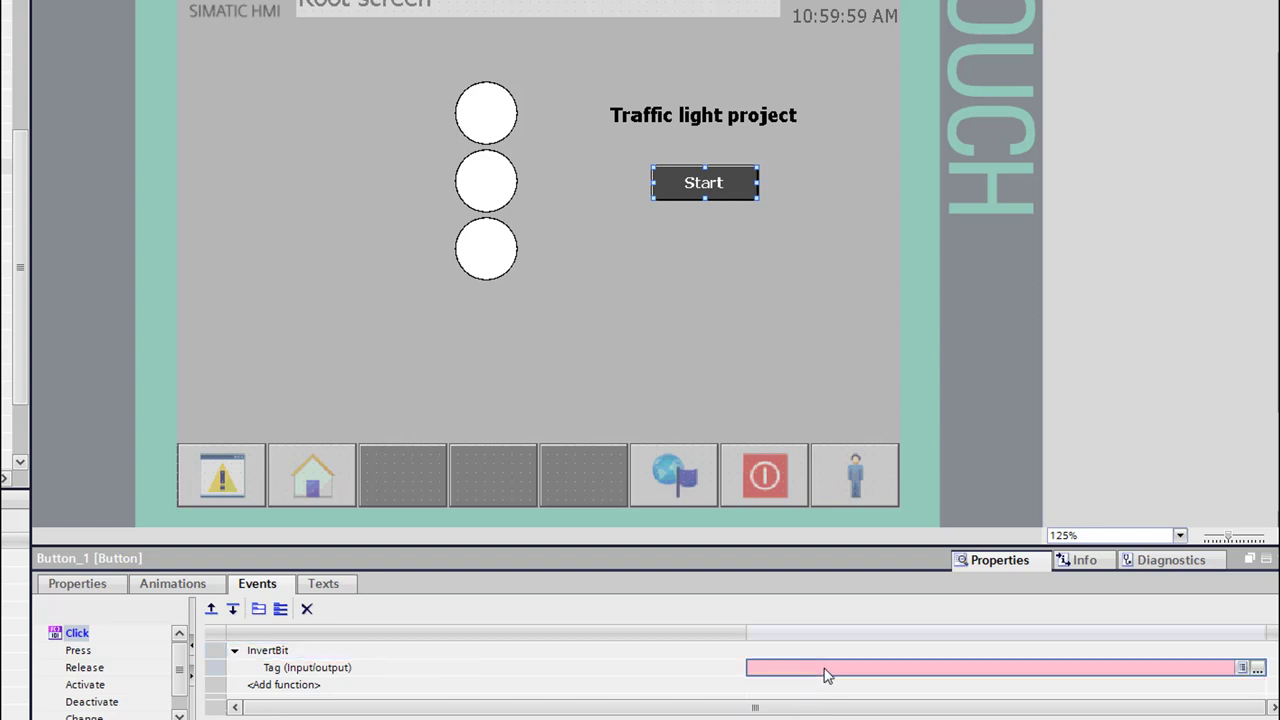
left_click(1257, 669)
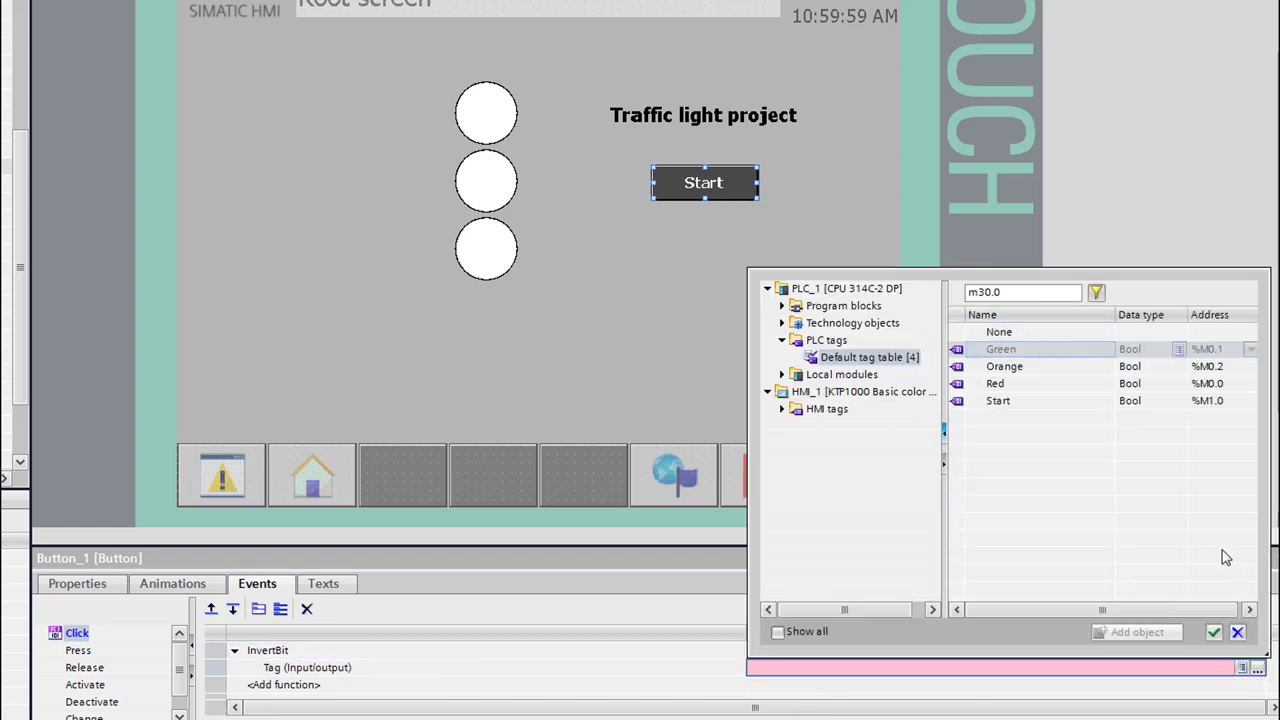
left_click(1010, 406)
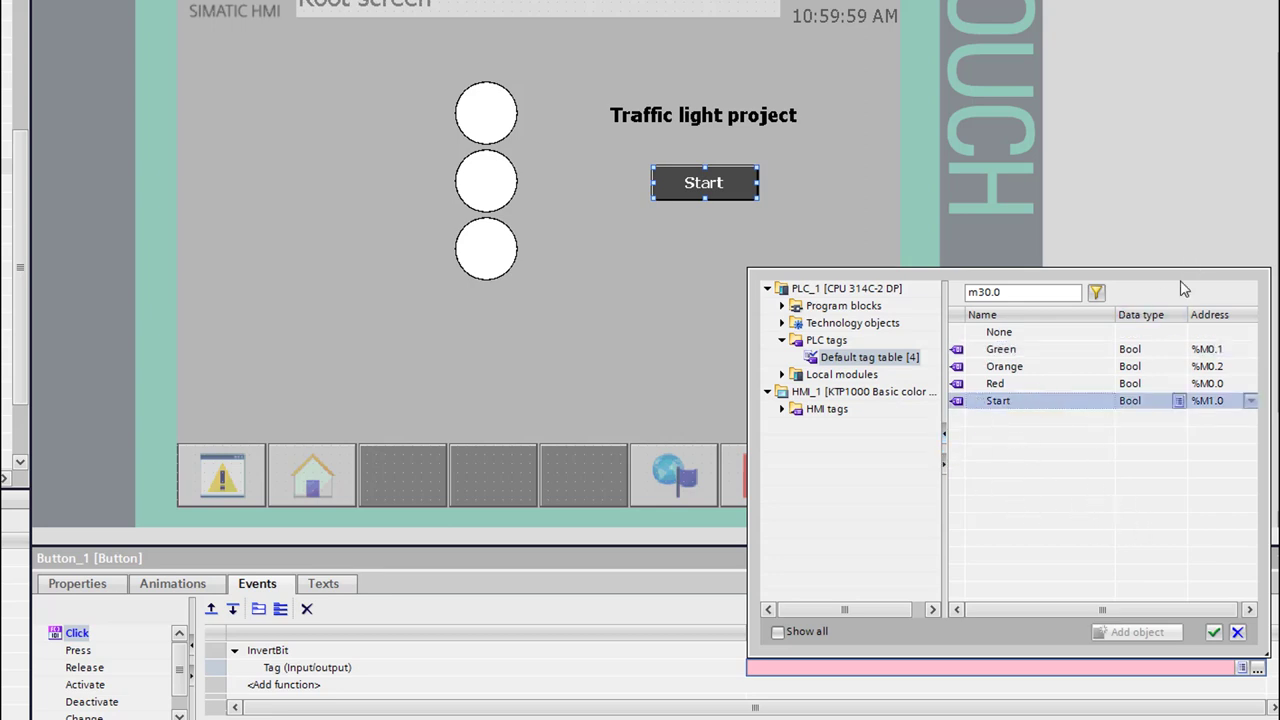
left_click(1213, 632)
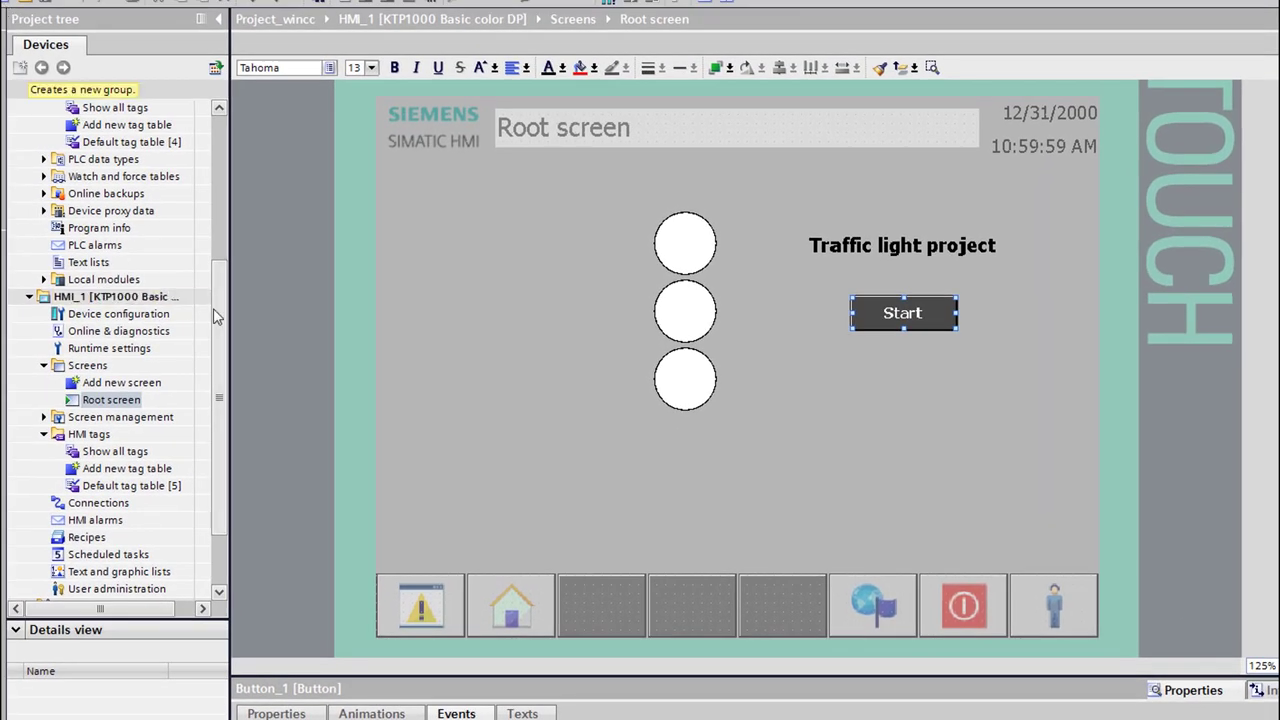
Download PLC_1's updated program to the simulated PLC and finish the load.
scroll(199, 156, "up", 5)
scroll(205, 180, "up", 1)
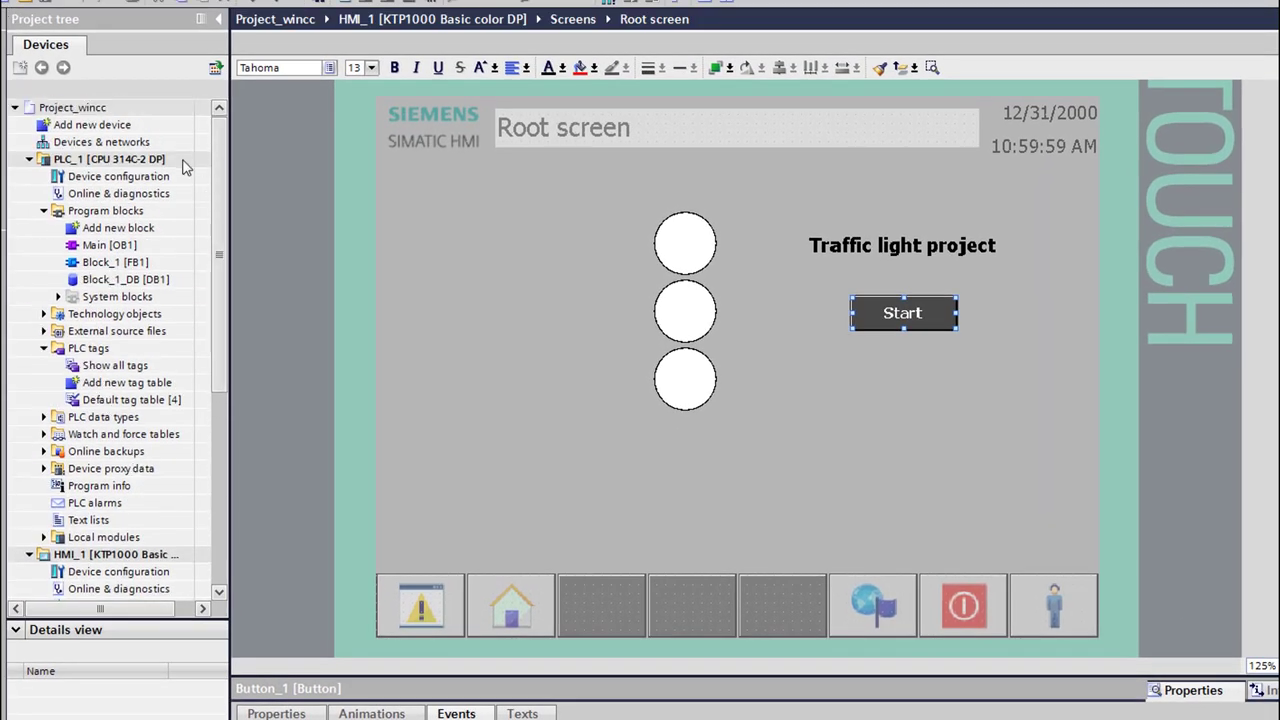
left_click(144, 161)
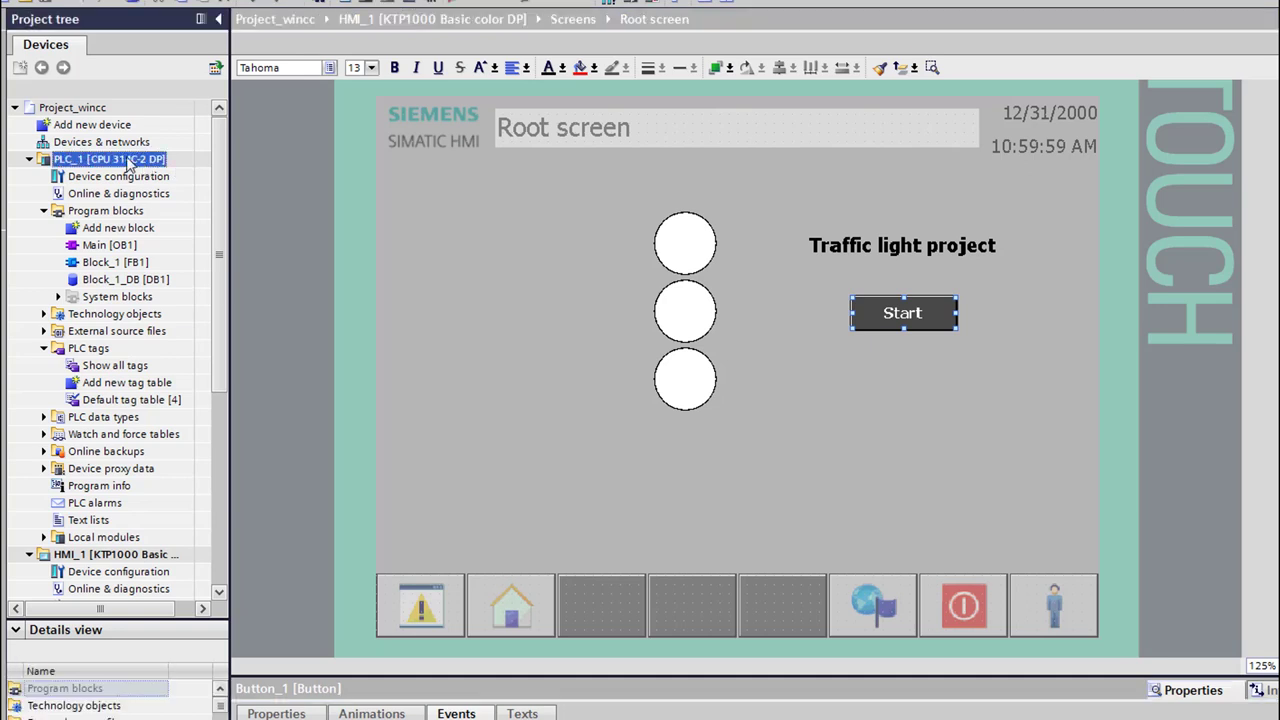
left_click(374, 4)
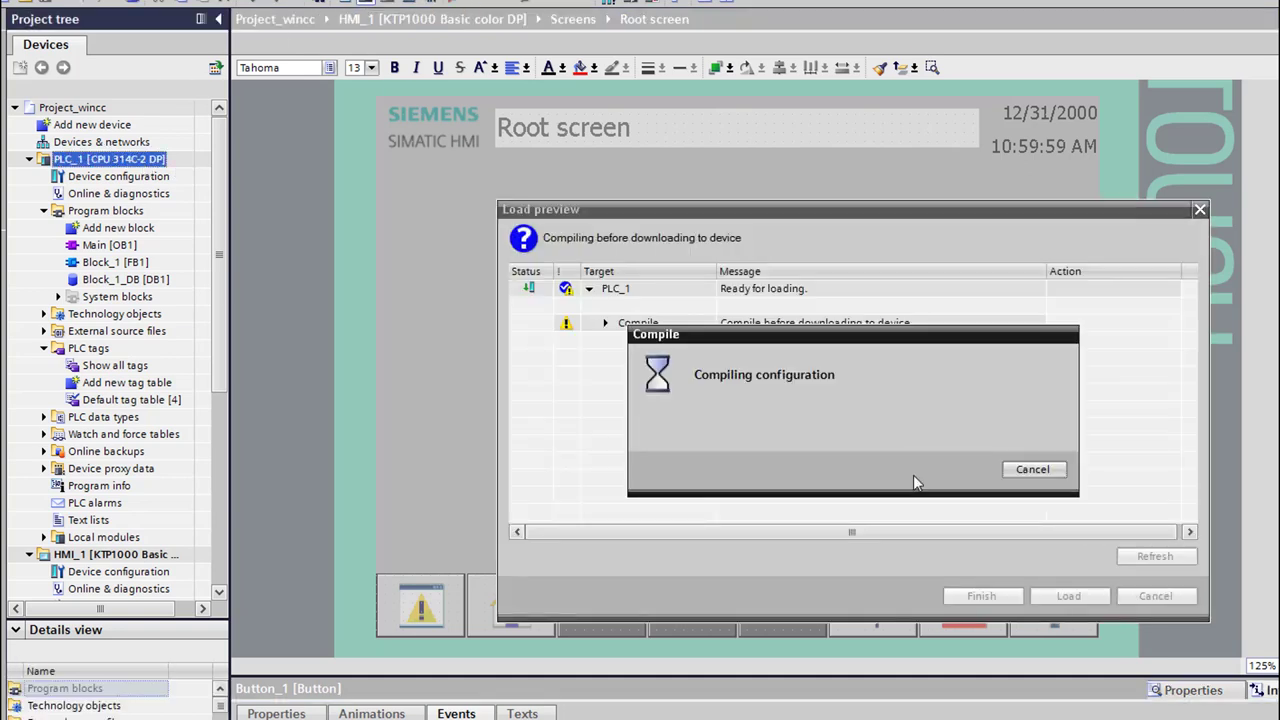
left_click(1068, 596)
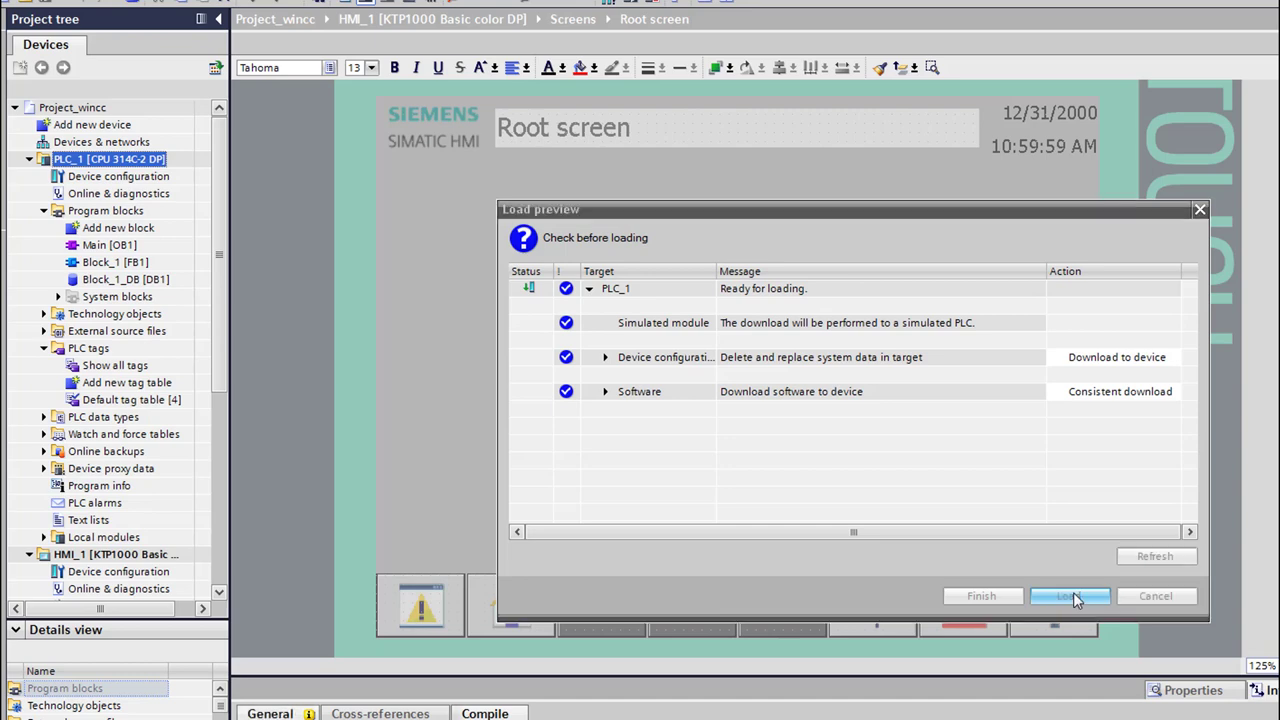
left_click(981, 596)
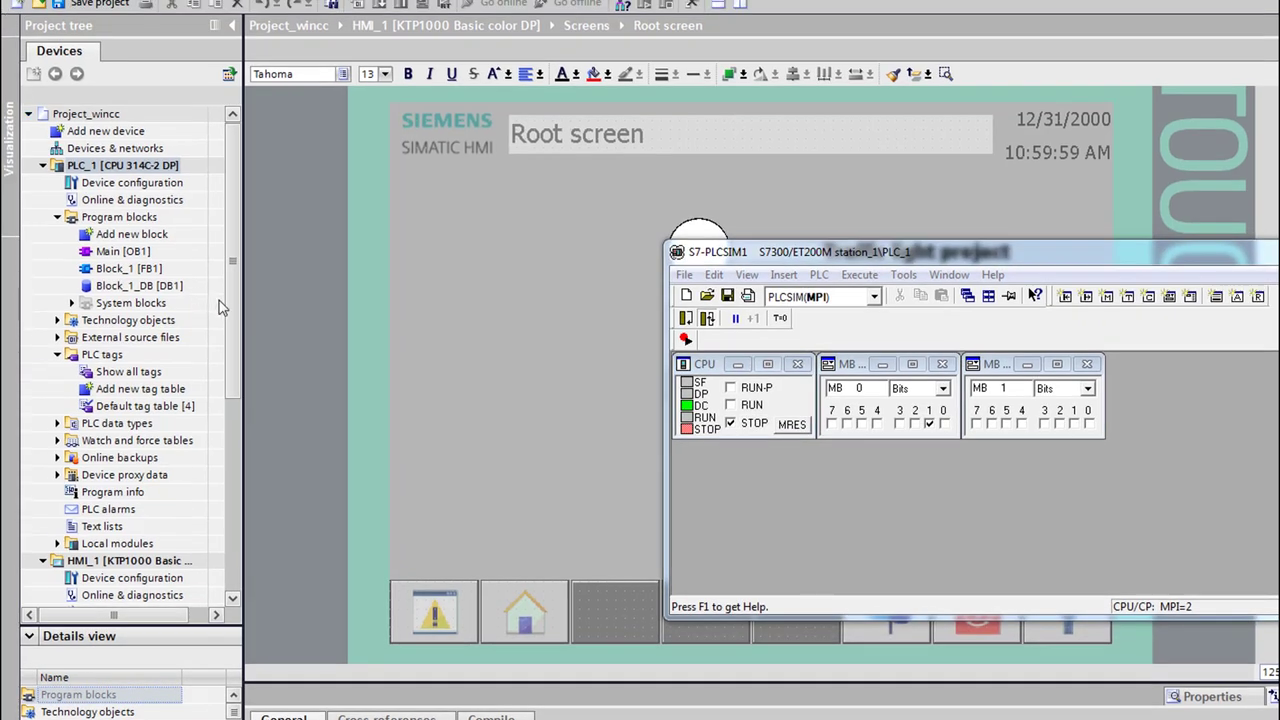
Compile HMI_1 and launch its runtime simulation.
left_click_drag(222, 295, 230, 438)
left_click(130, 320)
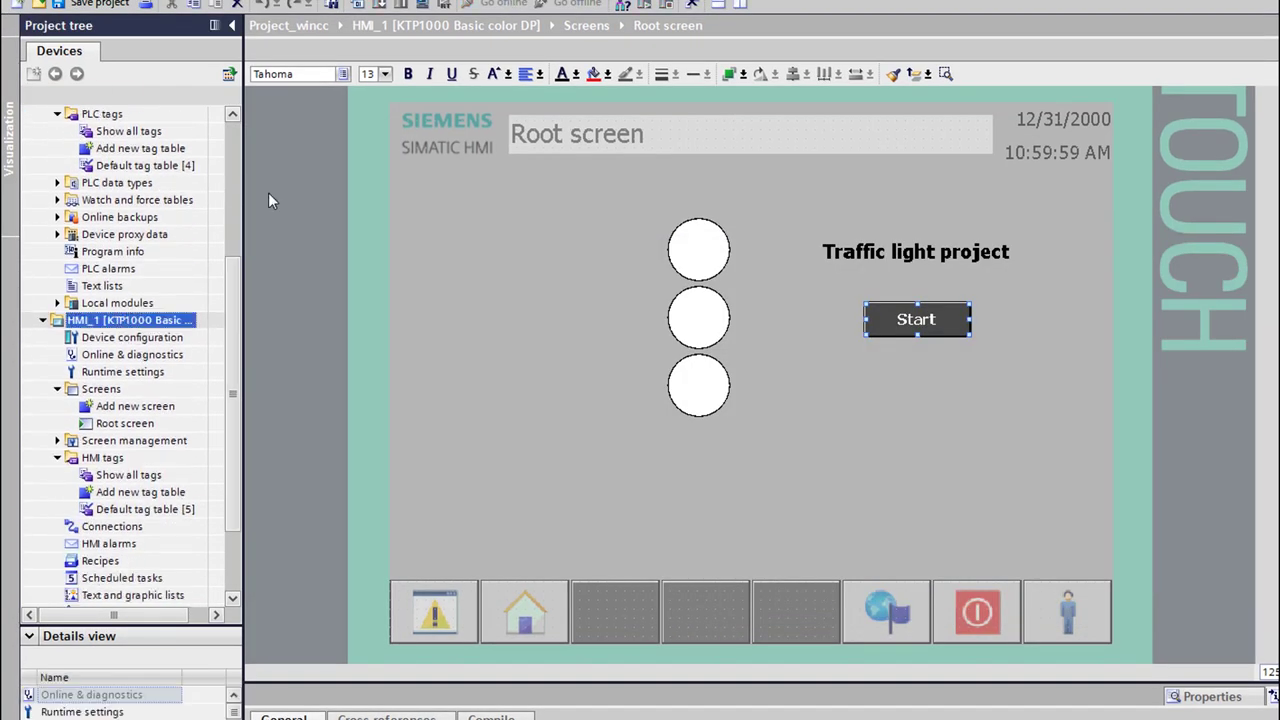
left_click(421, 4)
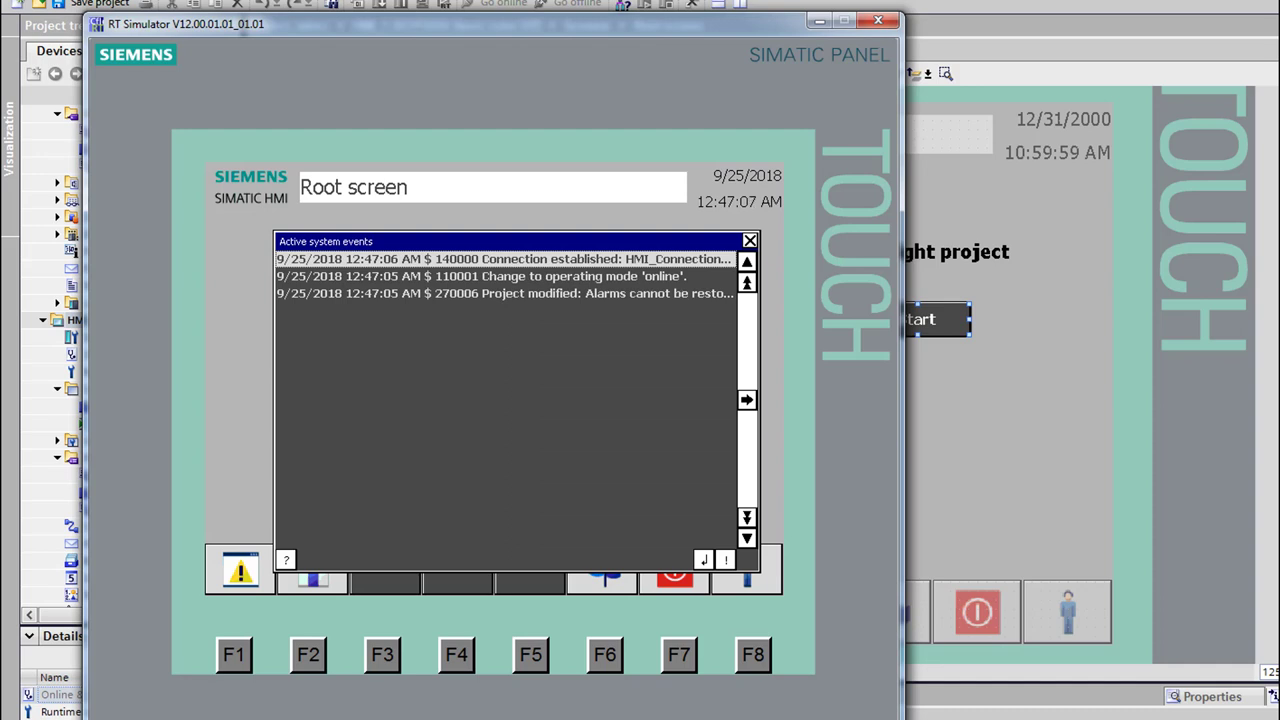
Switch the PLCSIM CPU to RUN and press Start in the RT Simulator to test the lights.
key("alt+Tab")
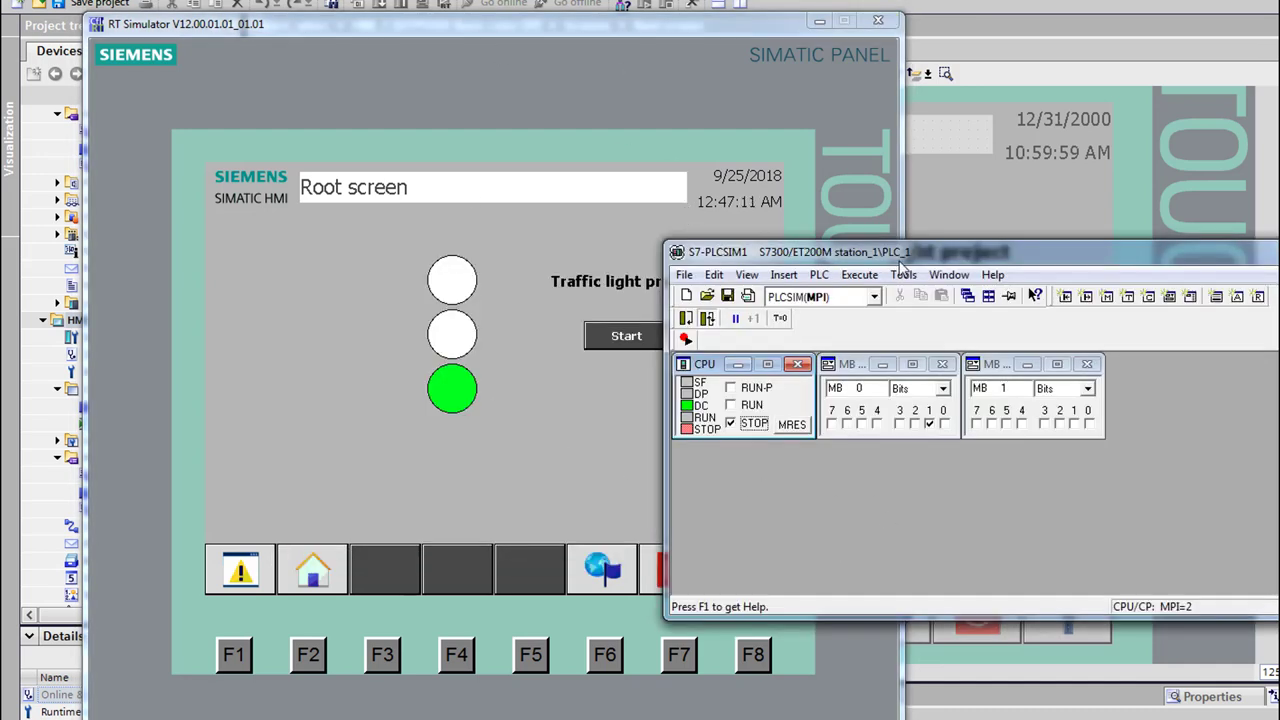
left_click(745, 408)
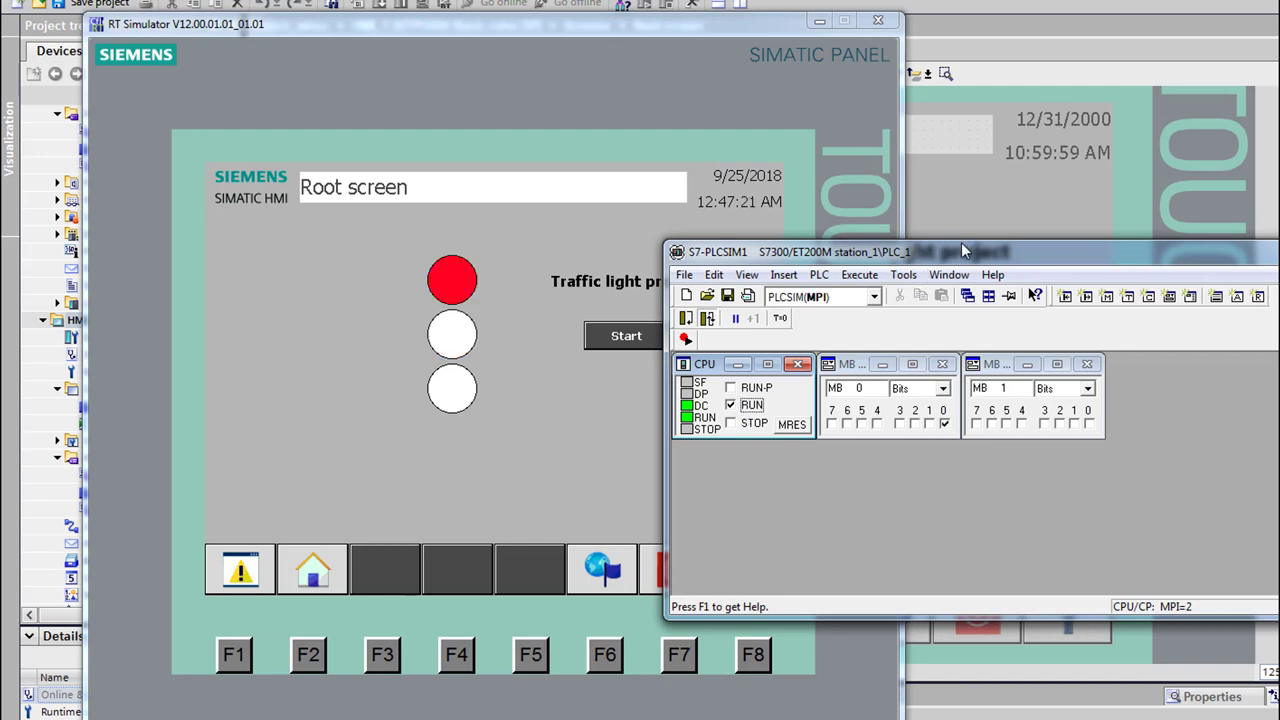
left_click_drag(970, 260, 1108, 151)
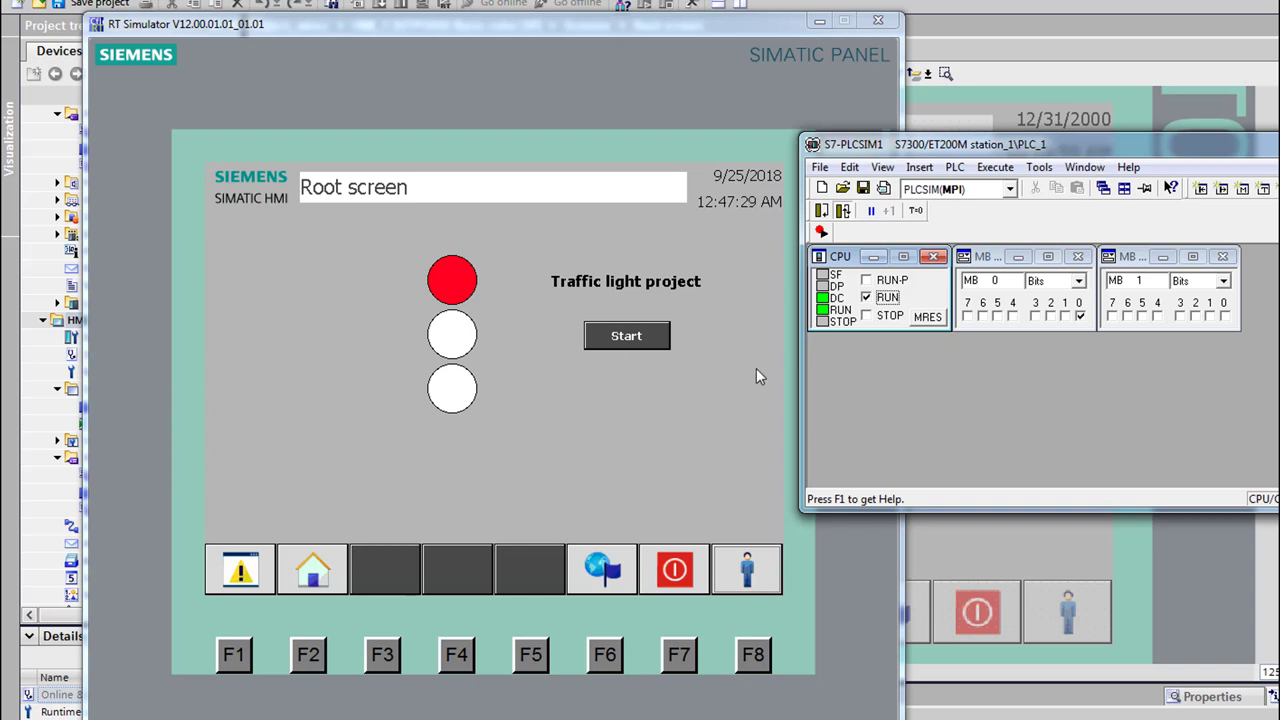
left_click(659, 332)
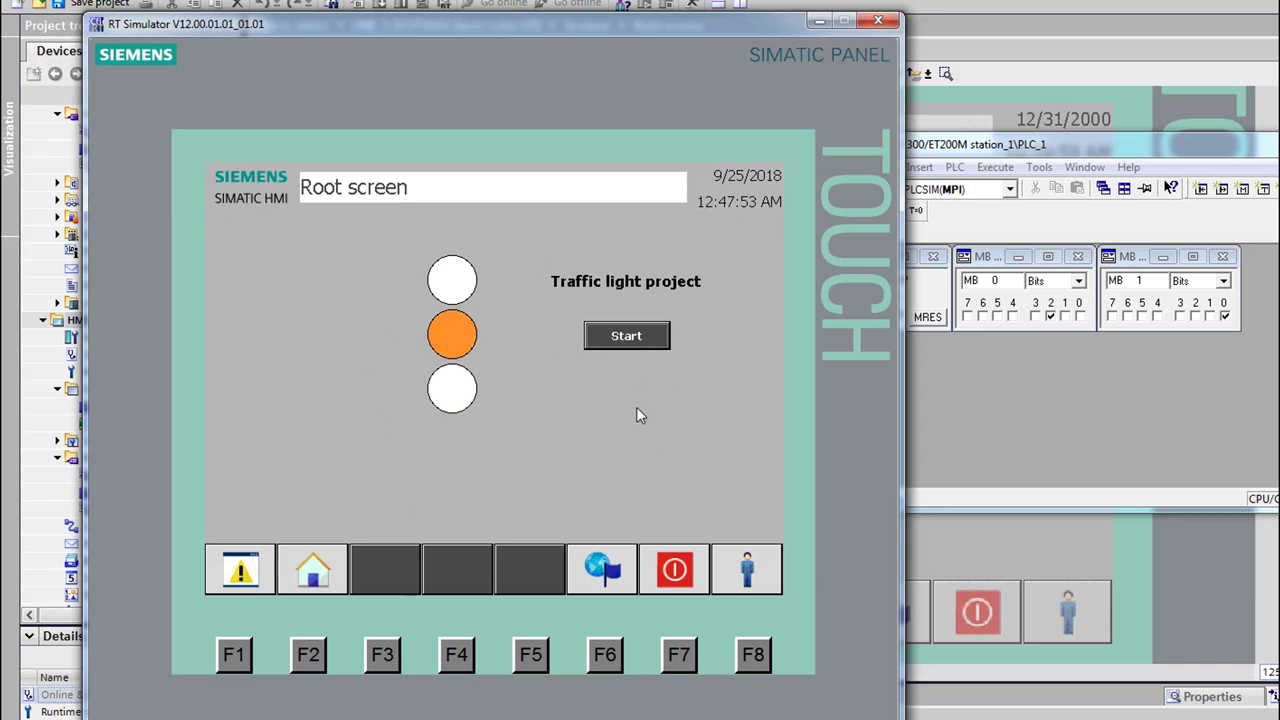
left_click(663, 337)
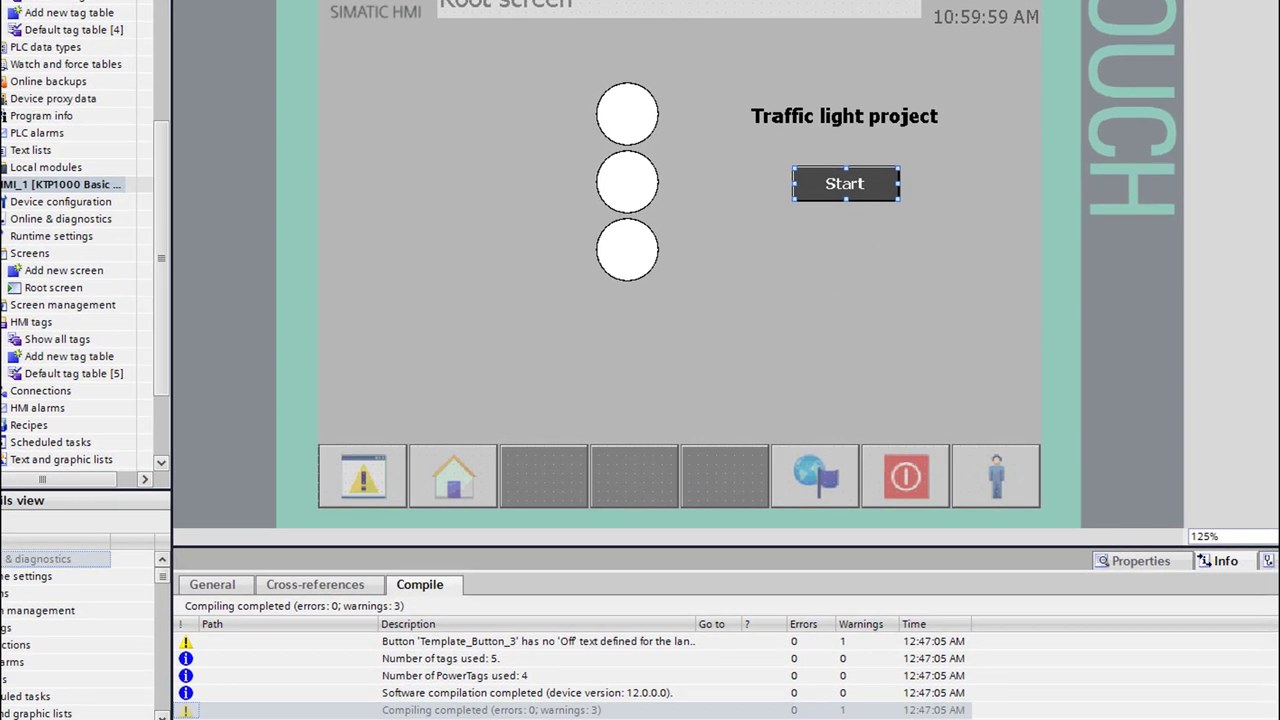
Display Button_1's Properties, where the Click event runs InvertBit on the Start tag.
left_click(1135, 561)
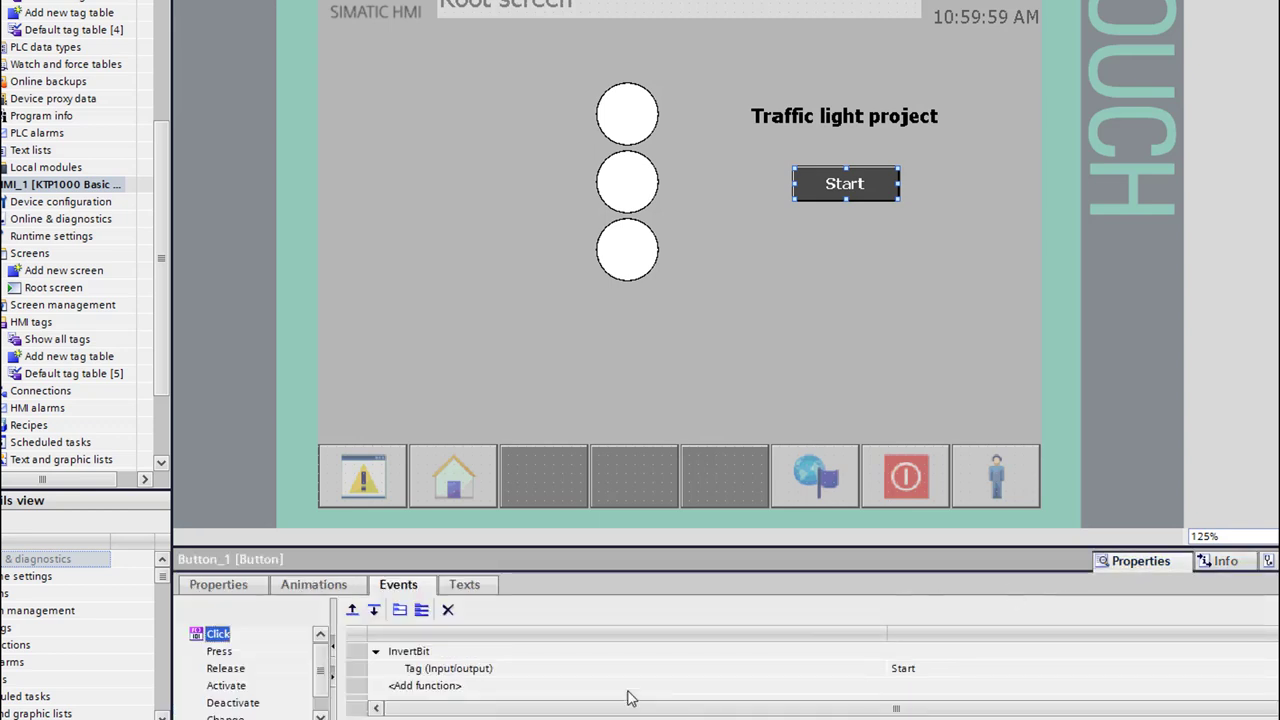